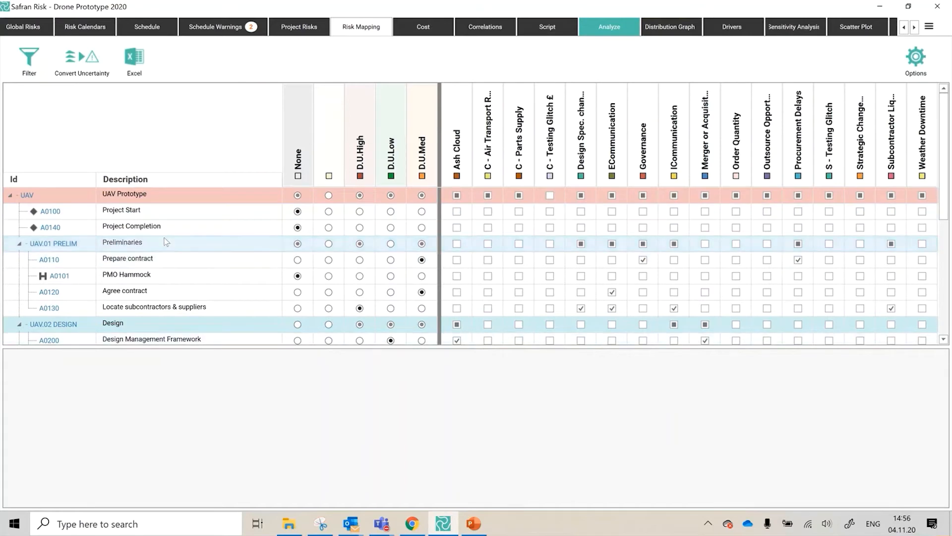
- Collapse the Preliminaries and Design groups in the risk mapping grid to show only their summary rows
{"action": "left_click", "coordinate": [19, 243]}
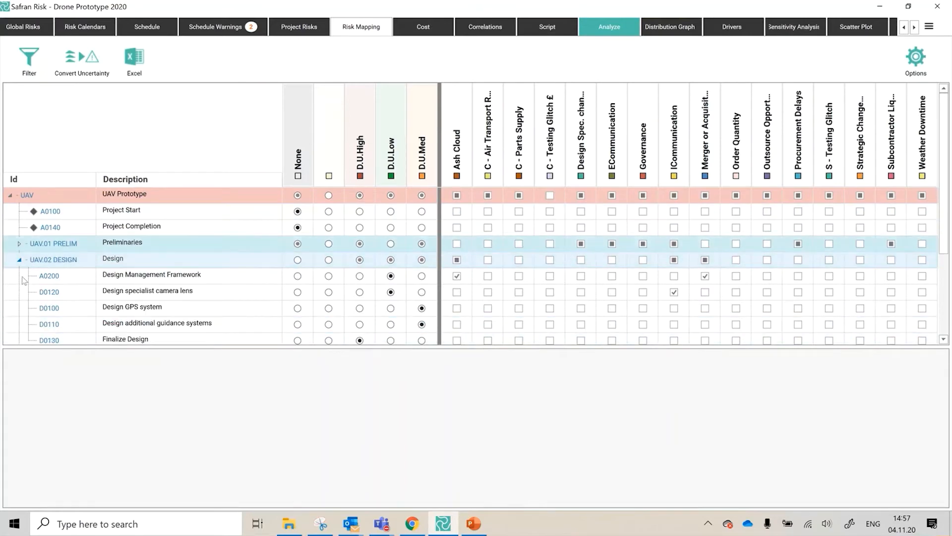
{"action": "left_click", "coordinate": [19, 259]}
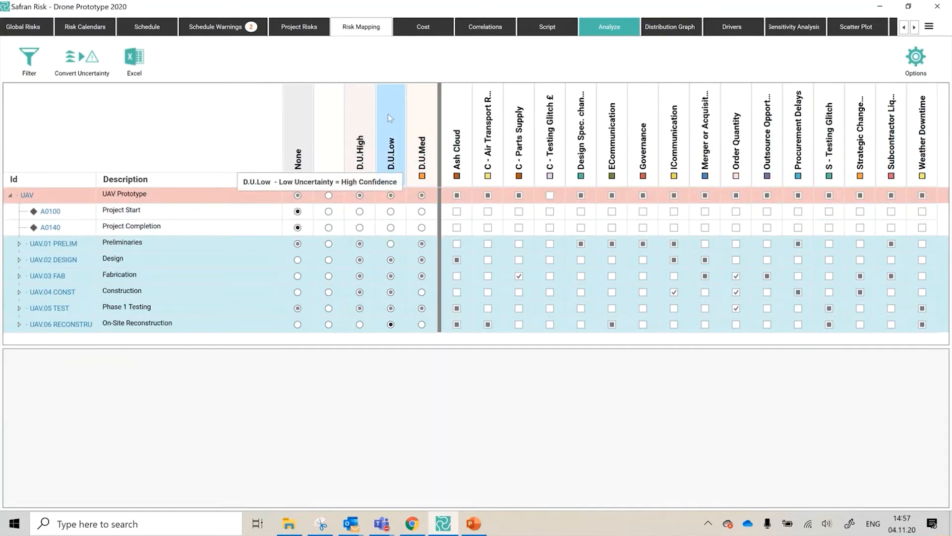
- Examine the pre-mitigated and post-mitigated schedule impacts of the project risks D.U.Low, D.U.Med and D.U.High
{"action": "left_click", "coordinate": [302, 27]}
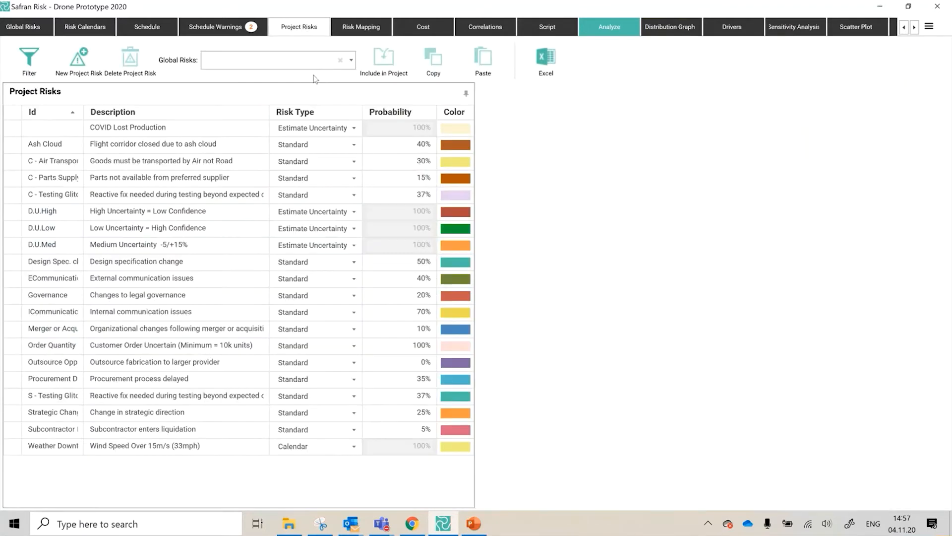
{"action": "left_click", "coordinate": [150, 233]}
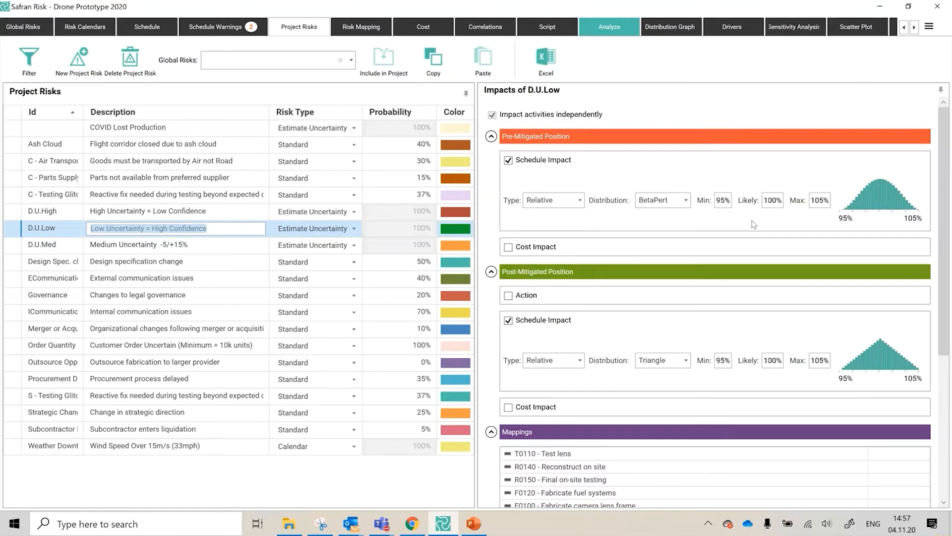
{"action": "left_click", "coordinate": [149, 248]}
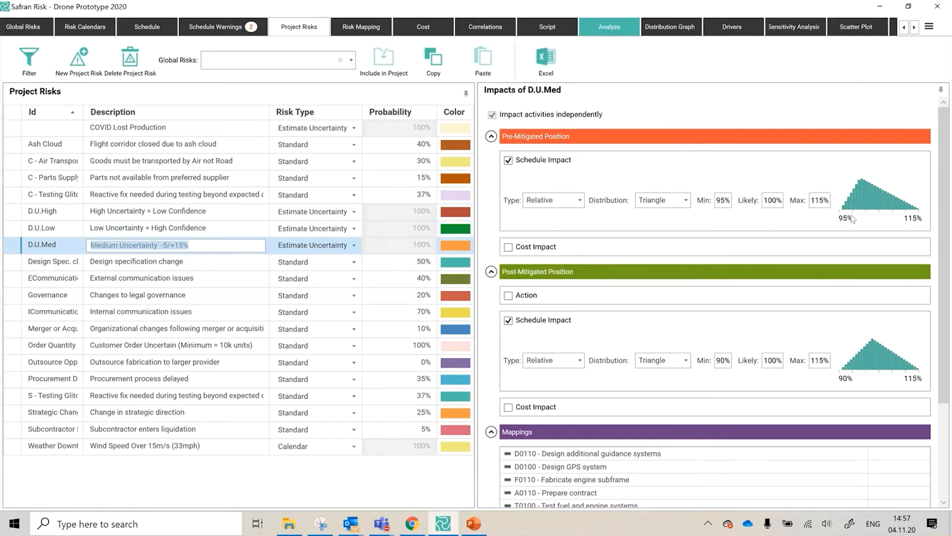
{"action": "left_click", "coordinate": [723, 204]}
{"action": "left_click", "coordinate": [823, 205]}
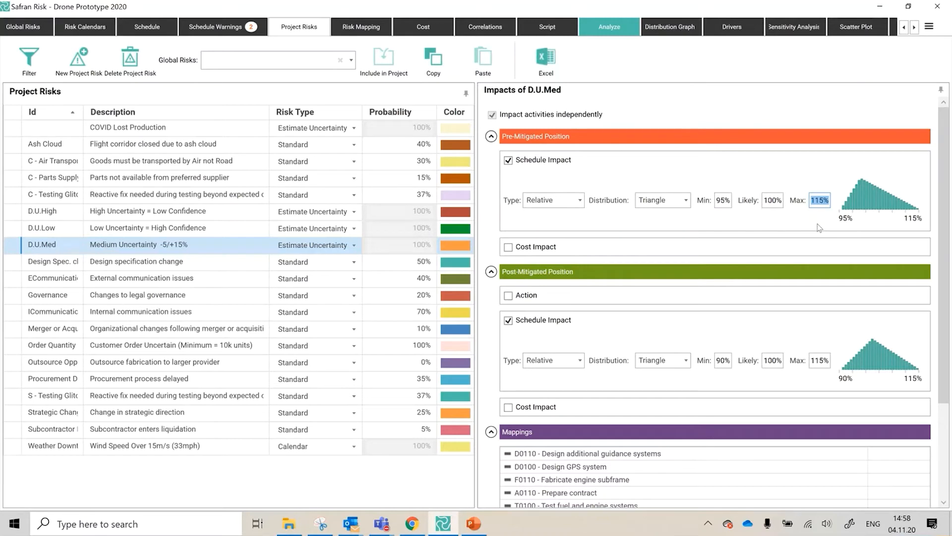
{"action": "left_click", "coordinate": [124, 219]}
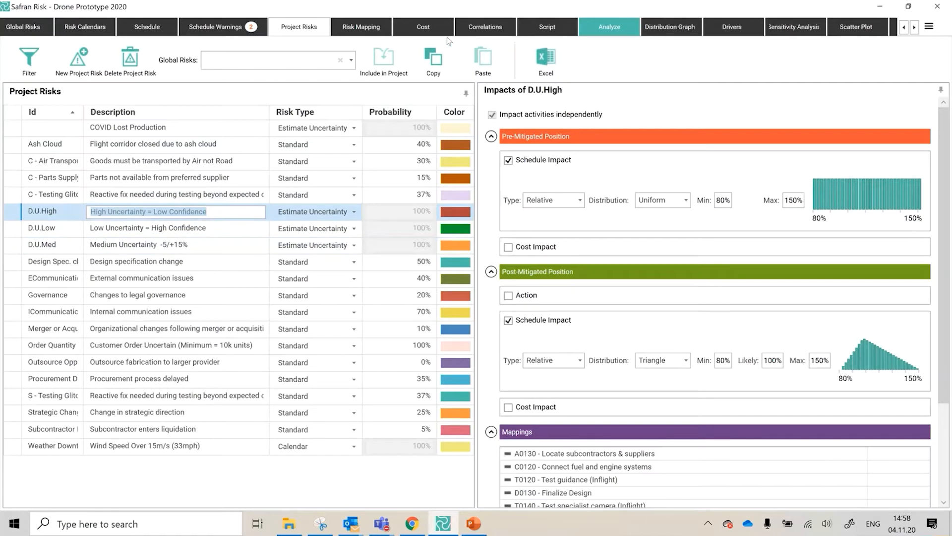
- Expand the Construction group in the risk mapping, filter the activities by D.U.Low, and clear that filter again
{"action": "left_click", "coordinate": [376, 33]}
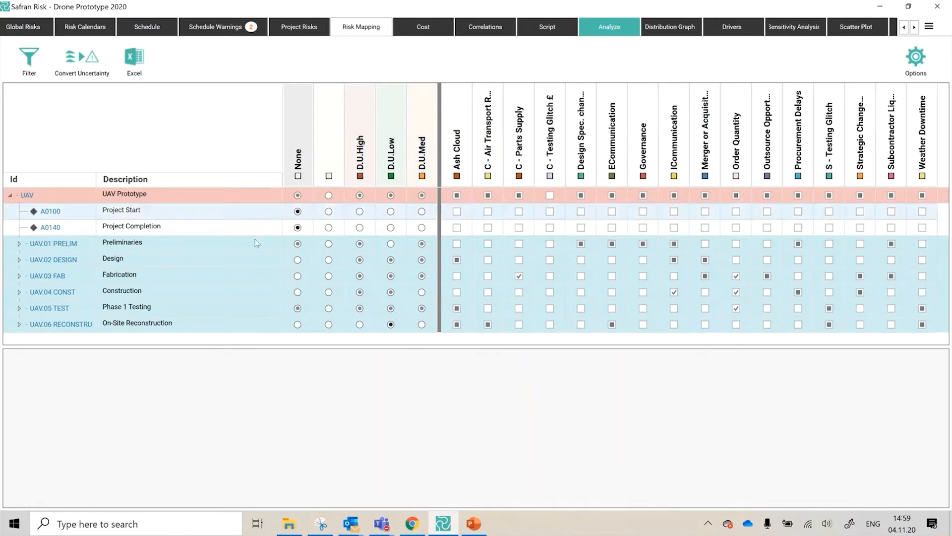
{"action": "left_click", "coordinate": [19, 293]}
{"action": "scroll", "coordinate": [198, 248], "scroll_direction": "down", "scroll_amount": 1}
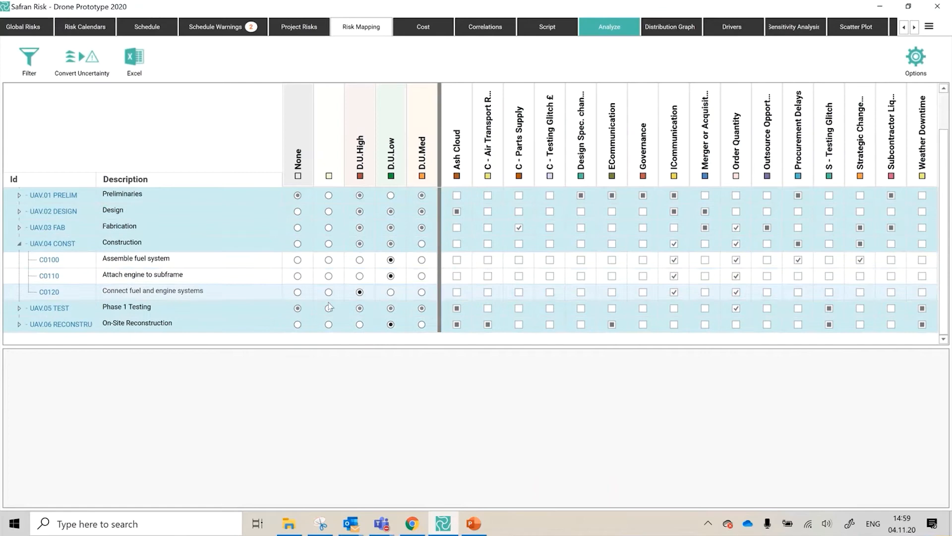
{"action": "left_click", "coordinate": [392, 148]}
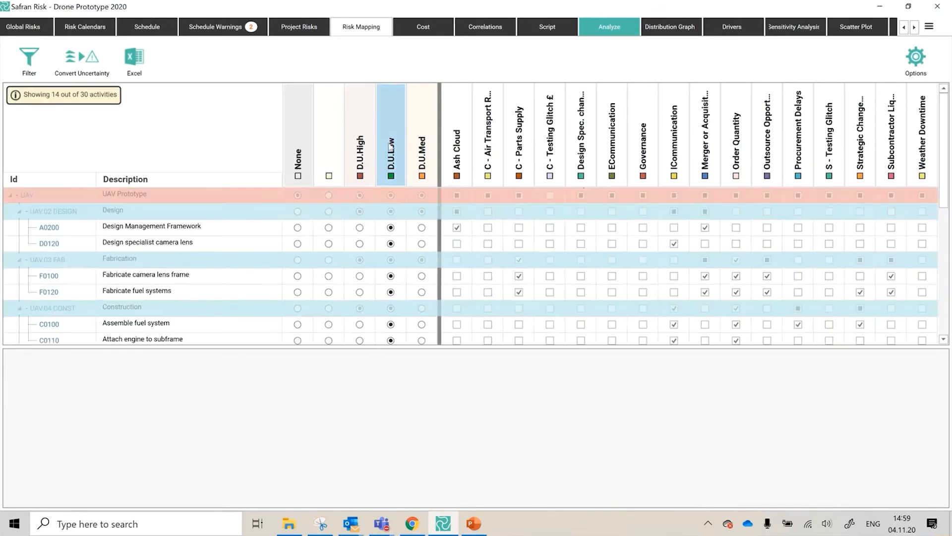
{"action": "left_click", "coordinate": [397, 143]}
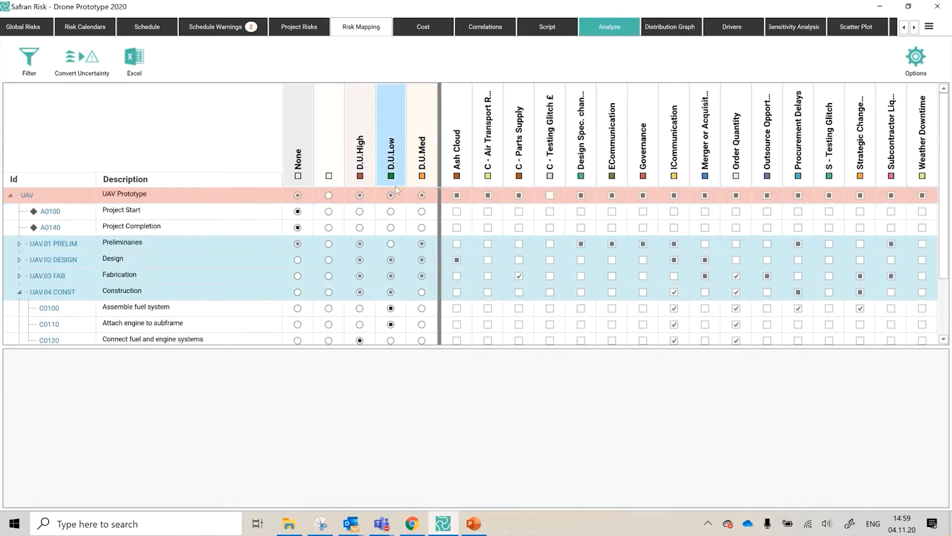
- Assign D.U.Low uncertainty to the whole Construction group and D.U.High to Connect fuel and engine systems
{"action": "scroll", "coordinate": [373, 271], "scroll_direction": "down", "scroll_amount": 1}
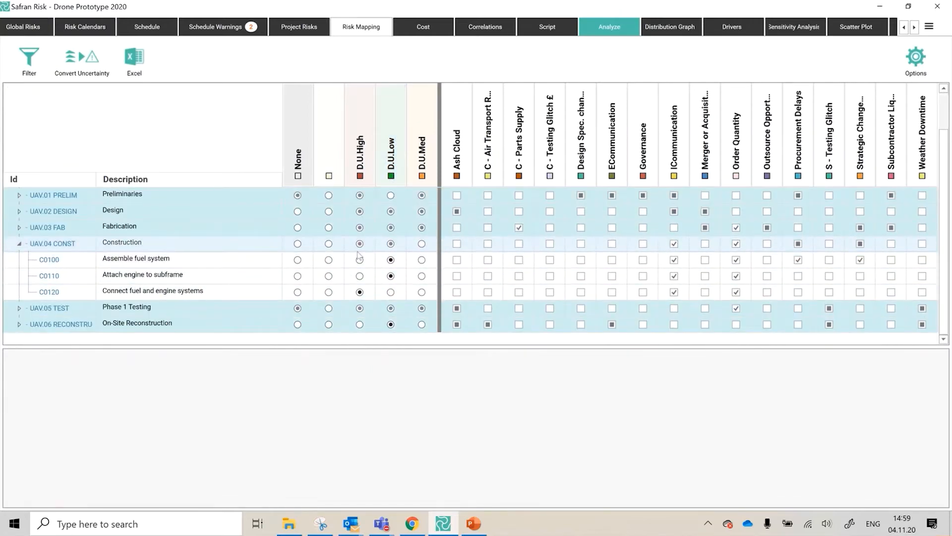
{"action": "left_click", "coordinate": [391, 243]}
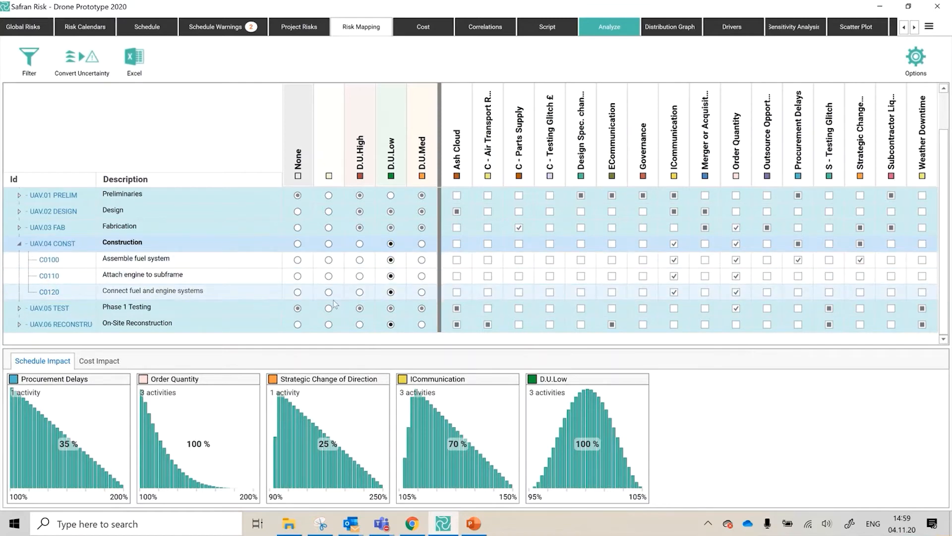
{"action": "left_click", "coordinate": [360, 292]}
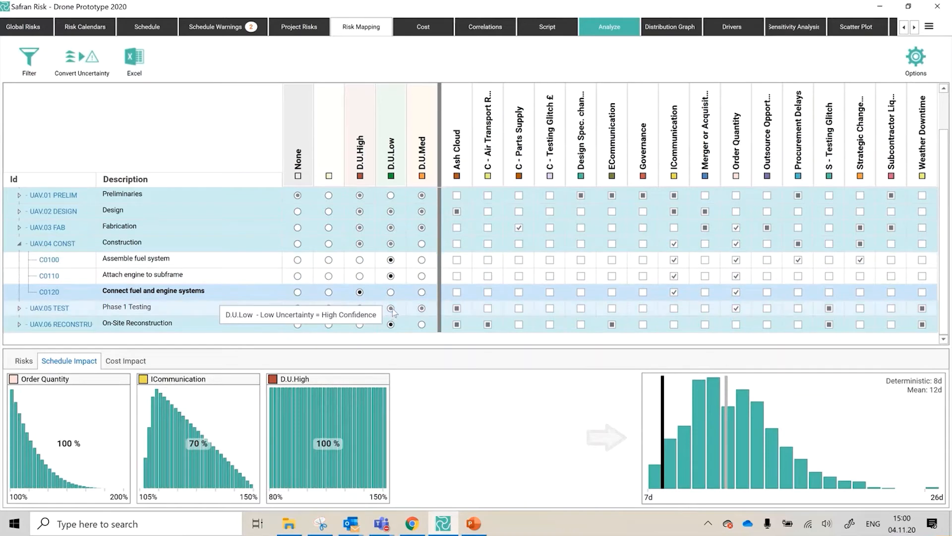
- Expand the Design and Preliminaries groups and examine all schedule impact charts of Locate subcontractors & suppliers
{"action": "left_click", "coordinate": [17, 211]}
{"action": "scroll", "coordinate": [24, 247], "scroll_direction": "up", "scroll_amount": 1}
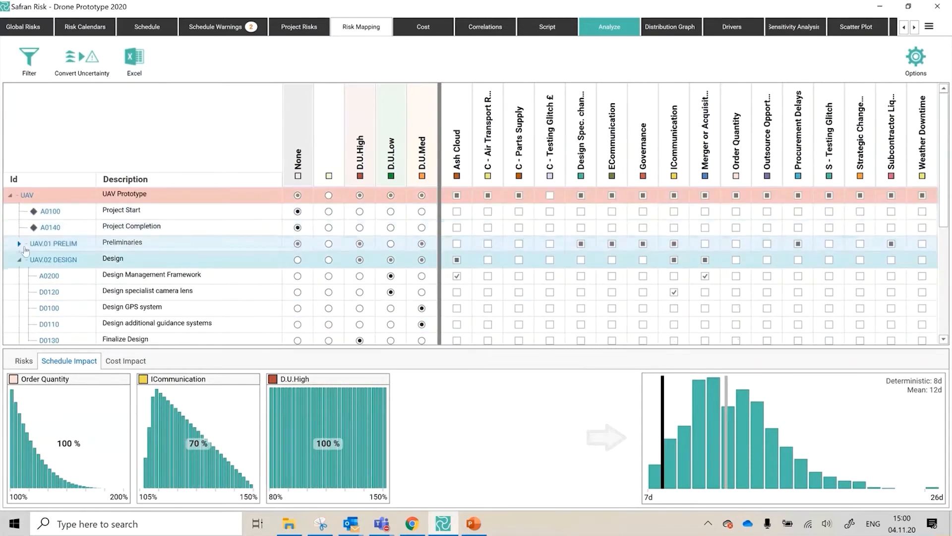
{"action": "left_click", "coordinate": [19, 243]}
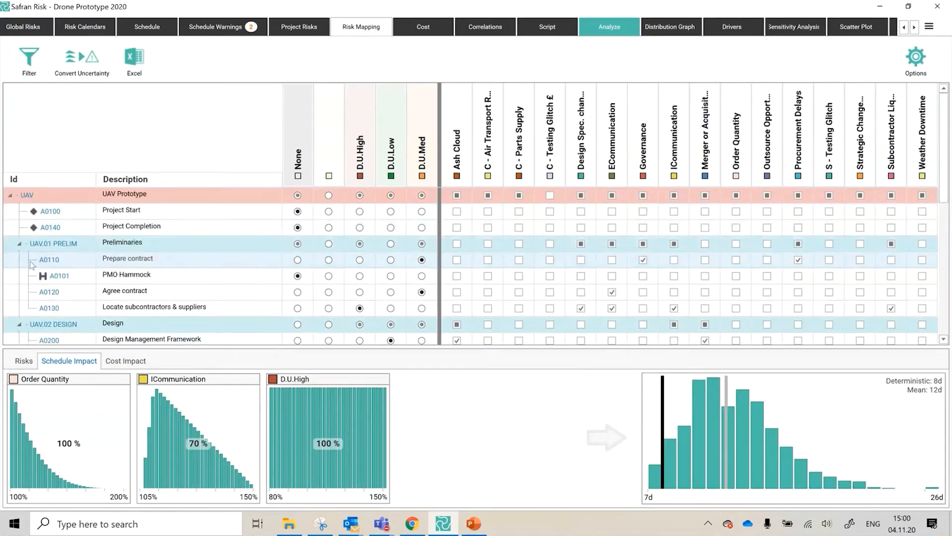
{"action": "left_click", "coordinate": [145, 309]}
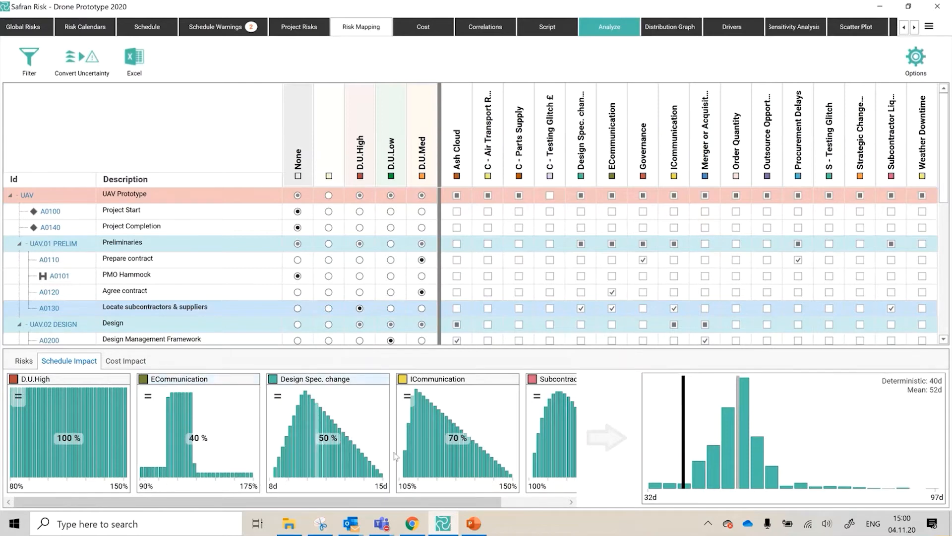
{"action": "left_click_drag", "start_coordinate": [485, 502], "coordinate": [578, 503]}
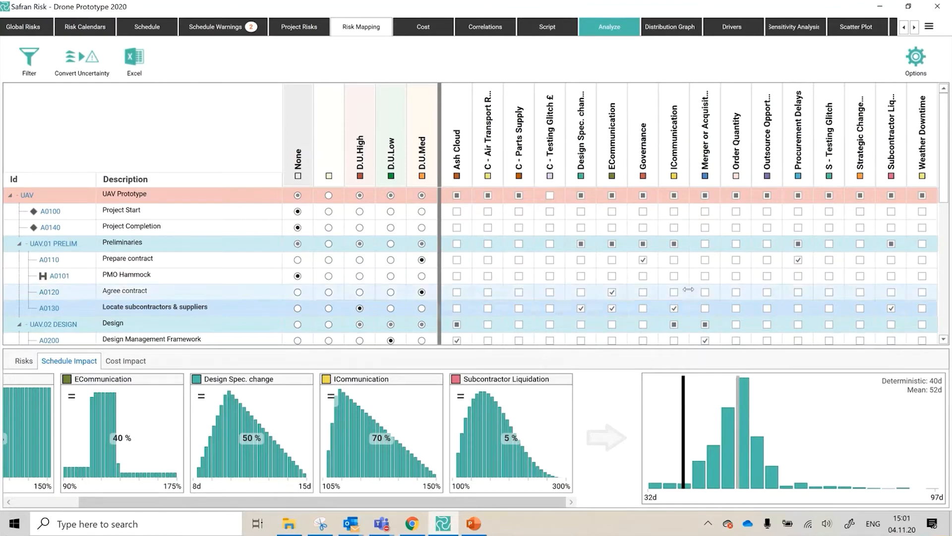
- Map the Ash Cloud, C - Air Transport, C - Parts Supply and C - Testing Glitch £ risks to Locate subcontractors & suppliers
{"action": "left_click", "coordinate": [457, 309]}
{"action": "left_click", "coordinate": [487, 309]}
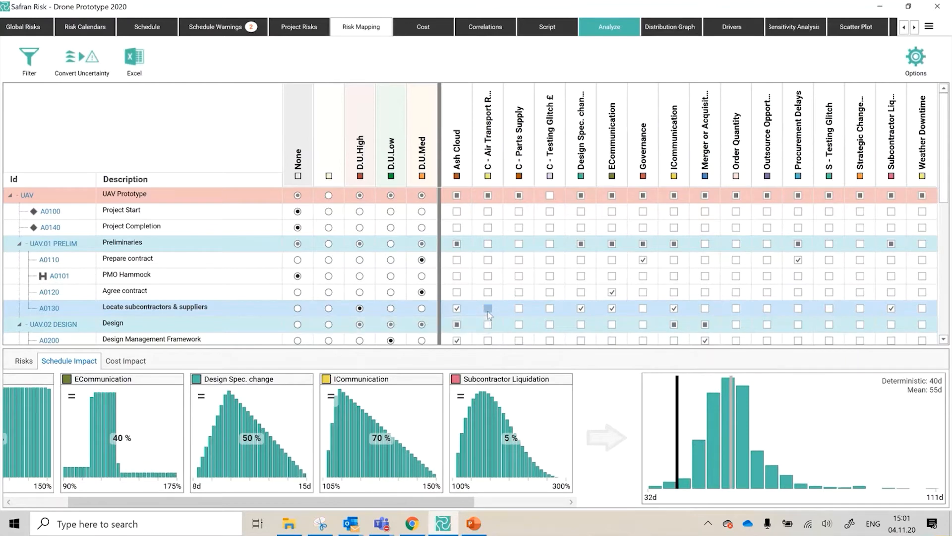
{"action": "left_click", "coordinate": [519, 308]}
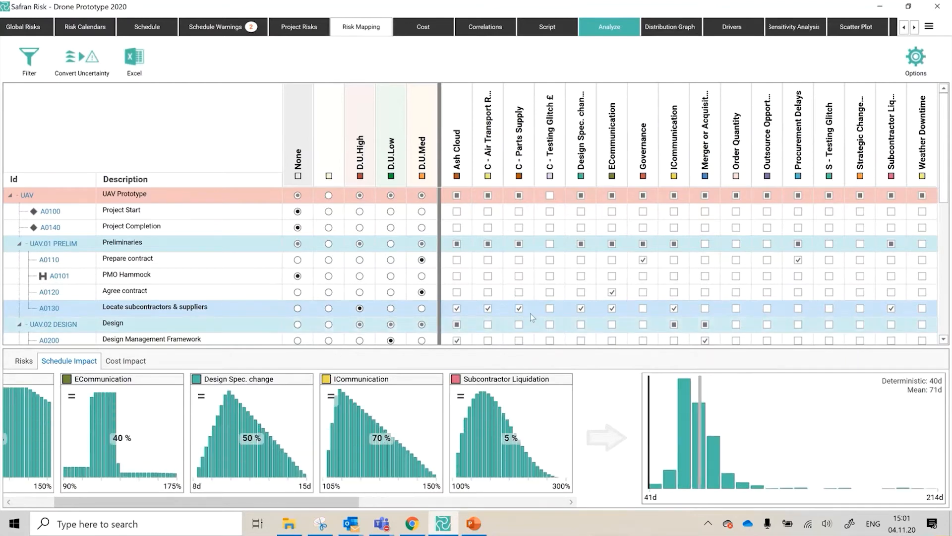
{"action": "left_click", "coordinate": [549, 310]}
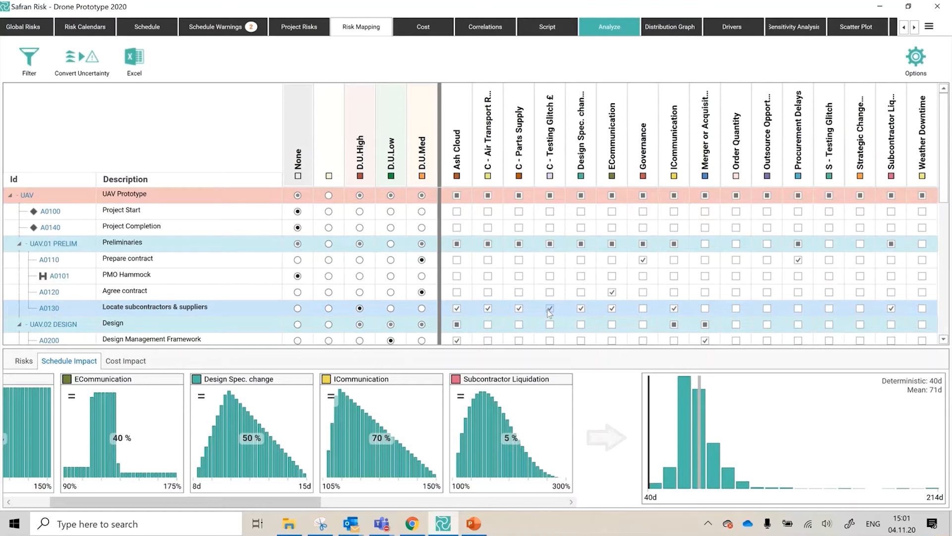
- Remove the testing glitch, parts supply, air transport and Ash Cloud mappings from Locate subcontractors & suppliers
{"action": "left_click", "coordinate": [549, 308]}
{"action": "left_click", "coordinate": [519, 308]}
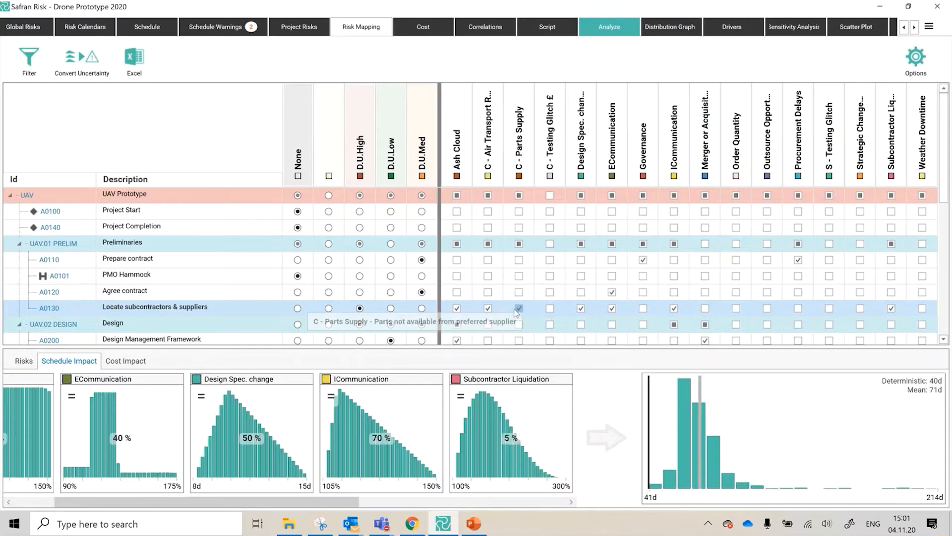
{"action": "left_click", "coordinate": [488, 308]}
{"action": "left_click", "coordinate": [456, 308]}
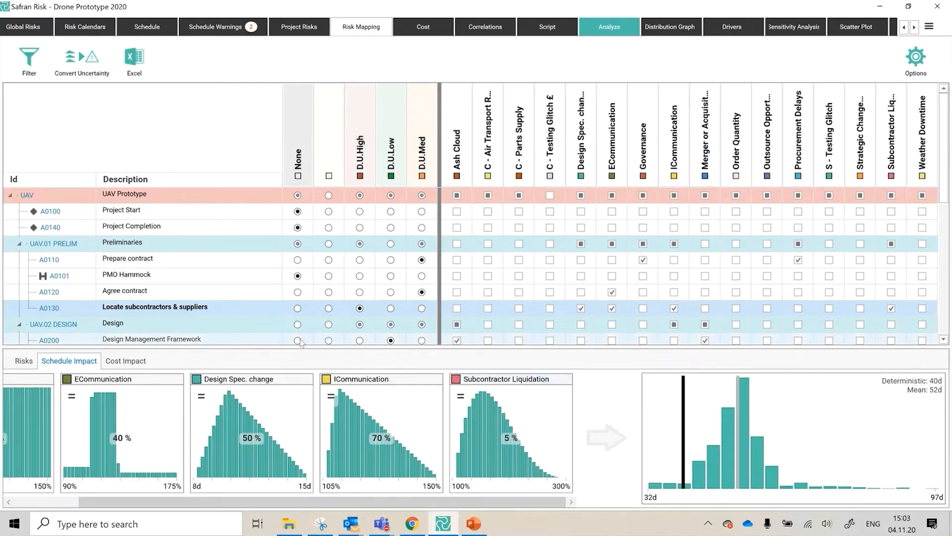
- Show the risks mapped to Locate subcontractors & suppliers and override ECommunication's pre-mitigated probability with 60%
{"action": "left_click", "coordinate": [30, 366]}
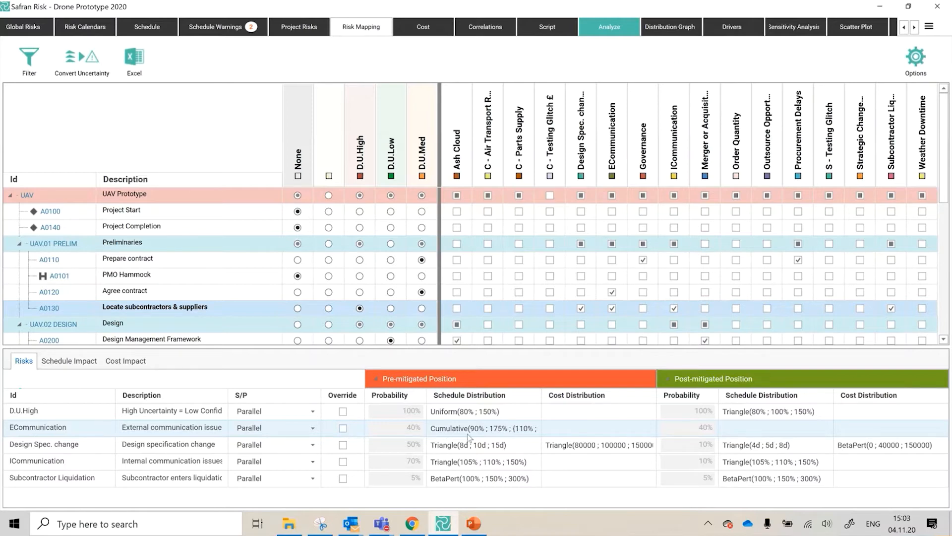
{"action": "left_click", "coordinate": [179, 311]}
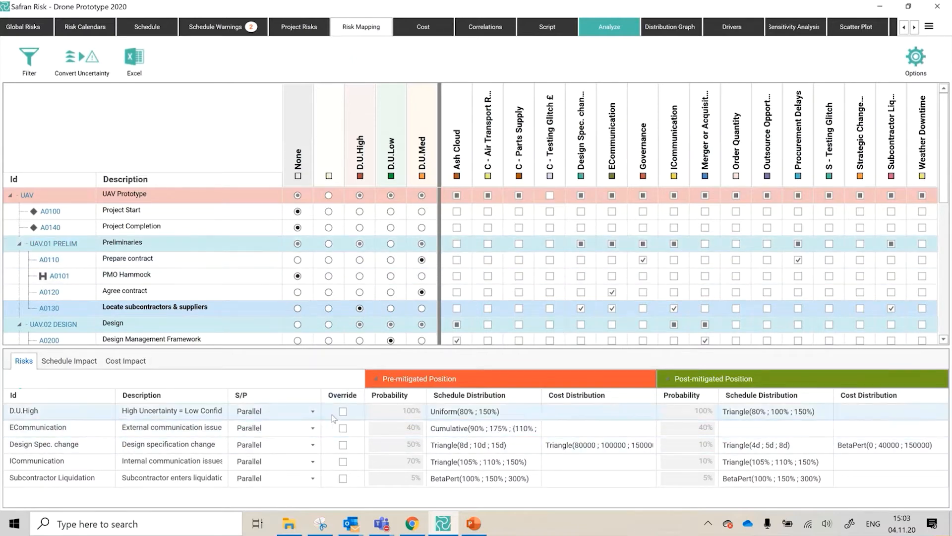
{"action": "left_click", "coordinate": [343, 428]}
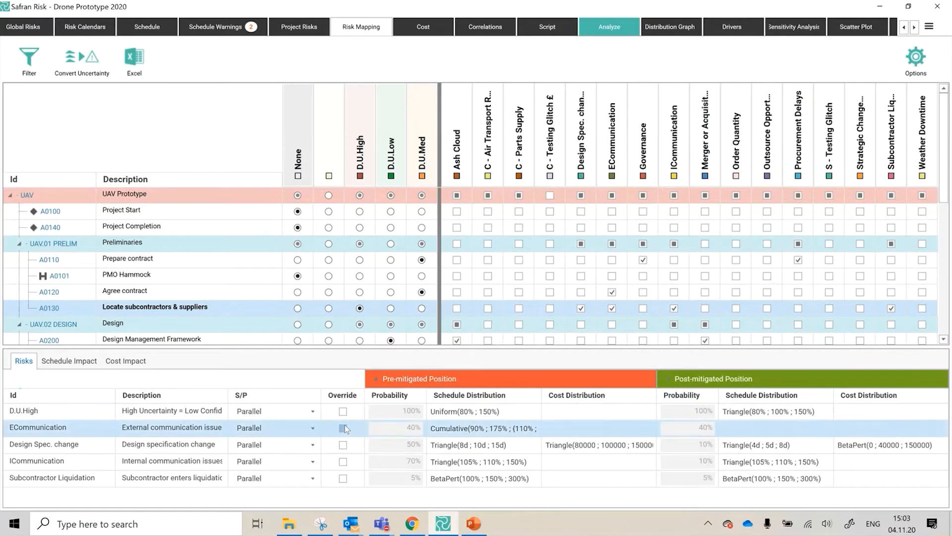
{"action": "left_click", "coordinate": [410, 430]}
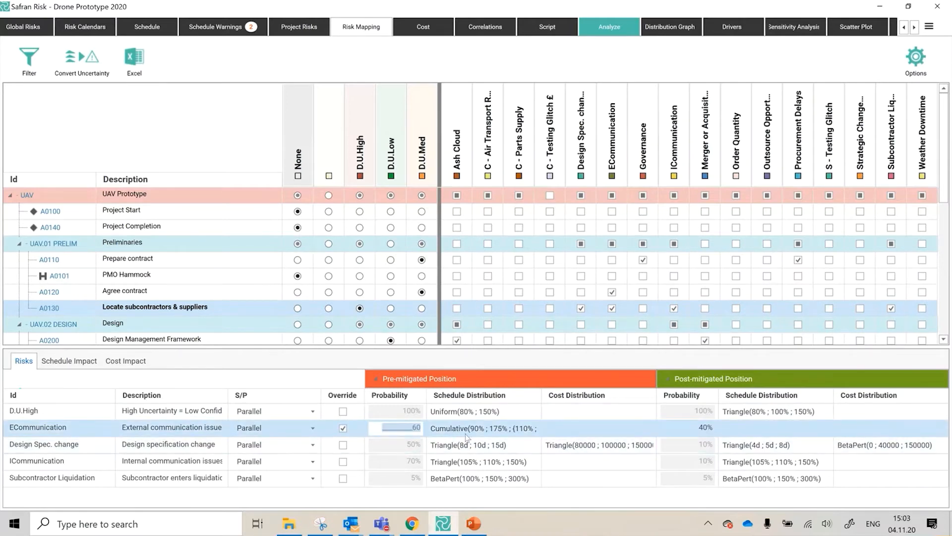
- Inspect the distribution types for ECommunication's pre-mitigated schedule impact, discard the dialog, and remove the risk's override
{"action": "left_click", "coordinate": [489, 435]}
{"action": "left_click", "coordinate": [529, 428]}
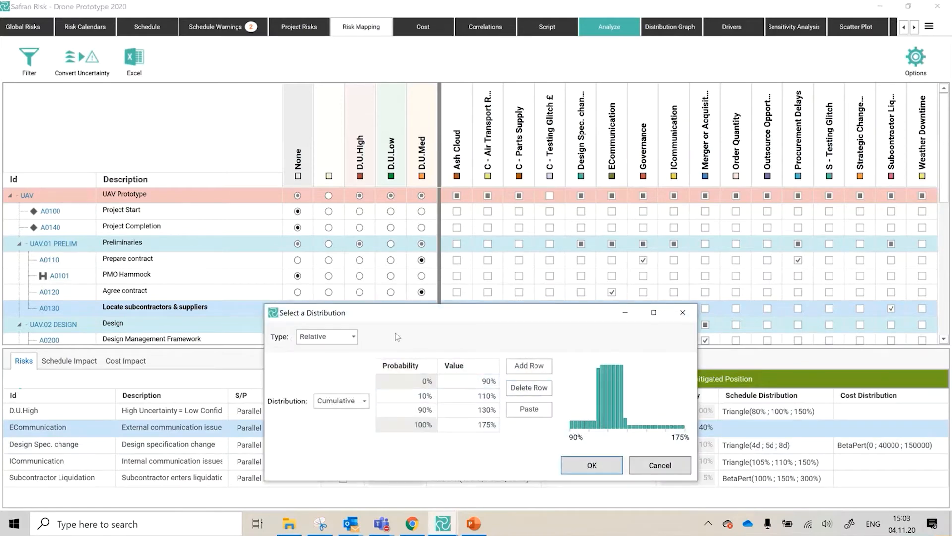
{"action": "left_click", "coordinate": [367, 401]}
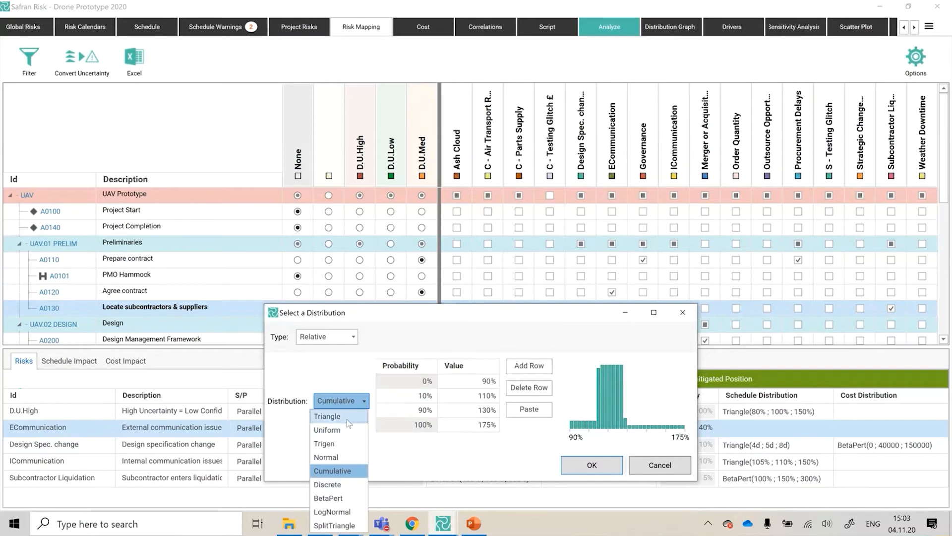
{"action": "left_click", "coordinate": [353, 398]}
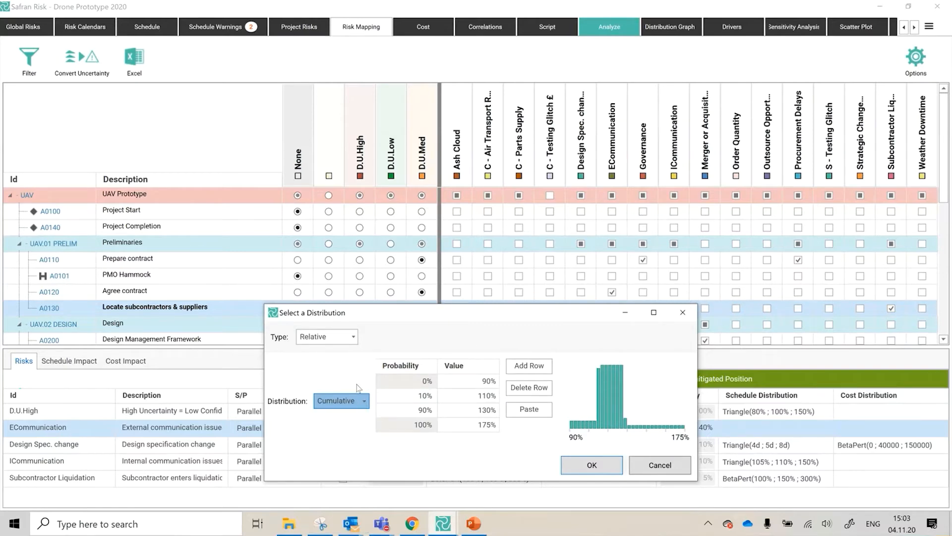
{"action": "left_click", "coordinate": [657, 462]}
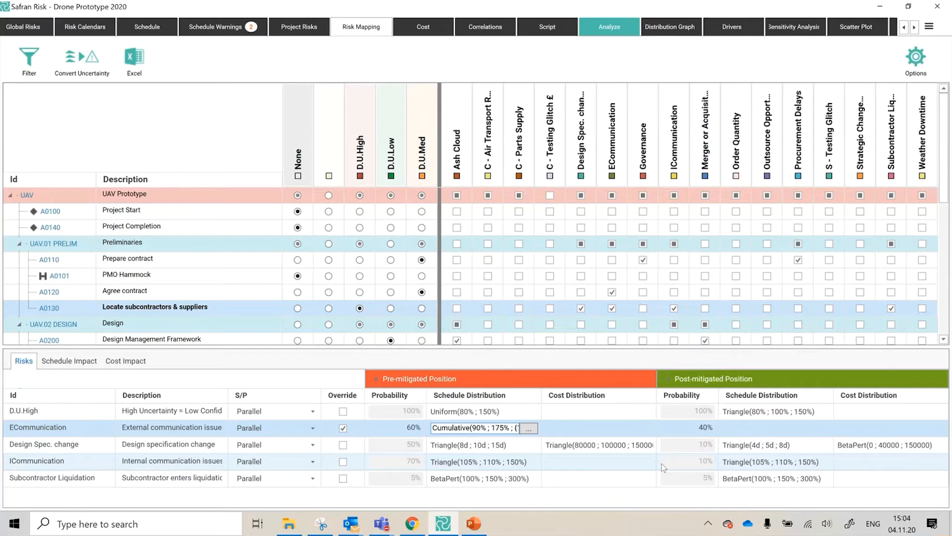
{"action": "left_click", "coordinate": [343, 427]}
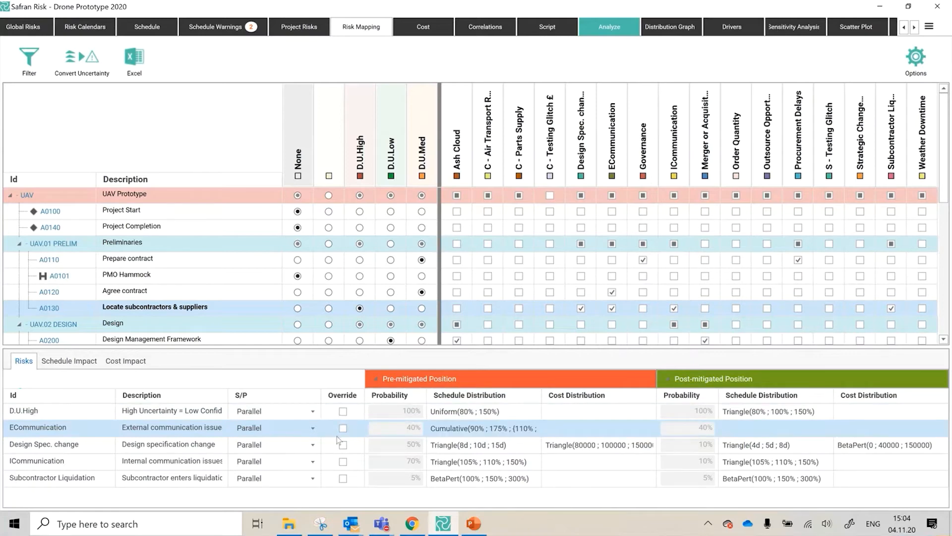
- Check the Series and Parallel options for ECommunication, keep Parallel, and return to the activity's schedule impact charts
{"action": "left_click", "coordinate": [312, 429]}
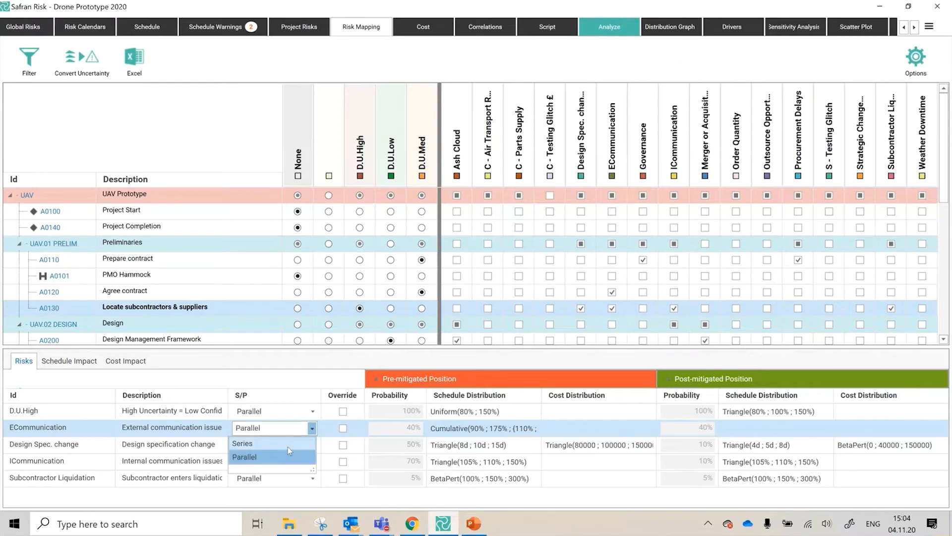
{"action": "left_click", "coordinate": [301, 443]}
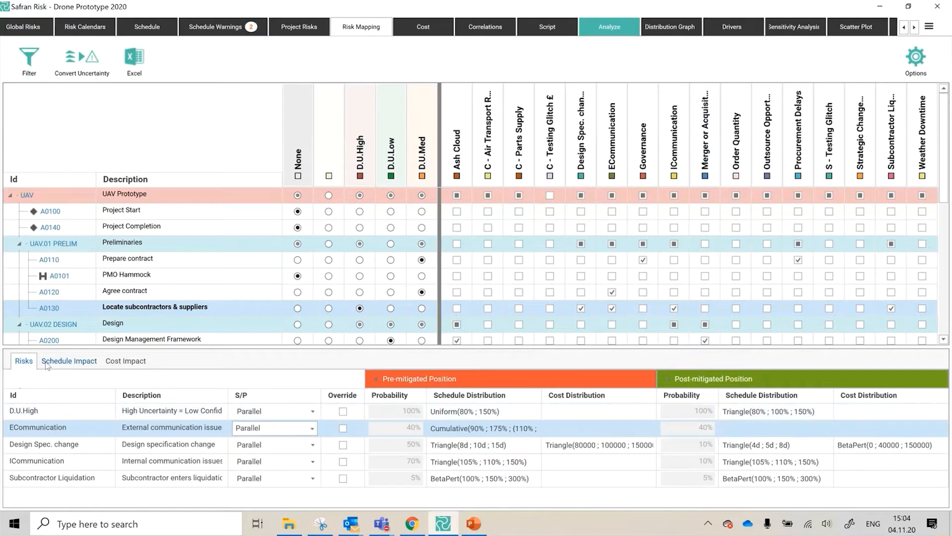
{"action": "left_click", "coordinate": [69, 360]}
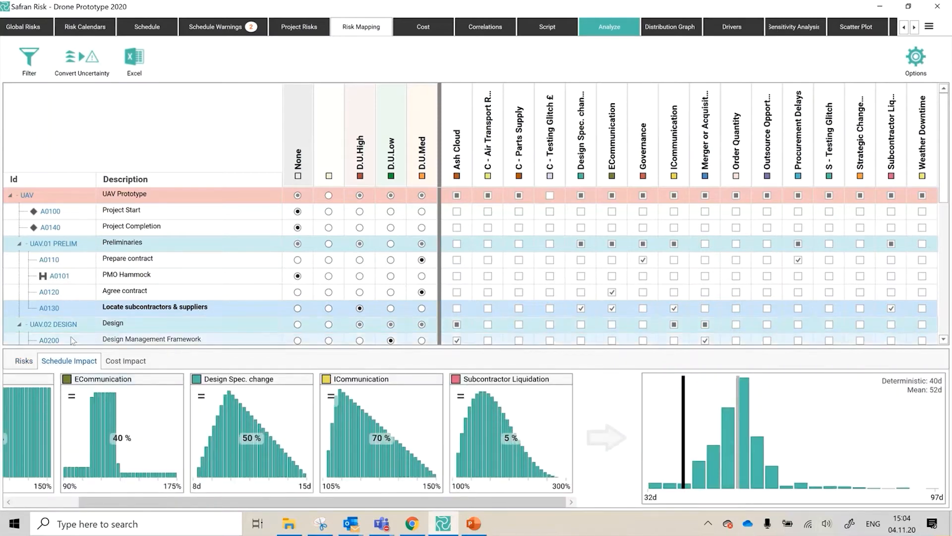
- Set the D.U.High and ECommunication risks on Locate subcontractors & suppliers to Series
{"action": "left_click", "coordinate": [21, 361]}
{"action": "left_click", "coordinate": [326, 415]}
{"action": "left_click", "coordinate": [312, 411]}
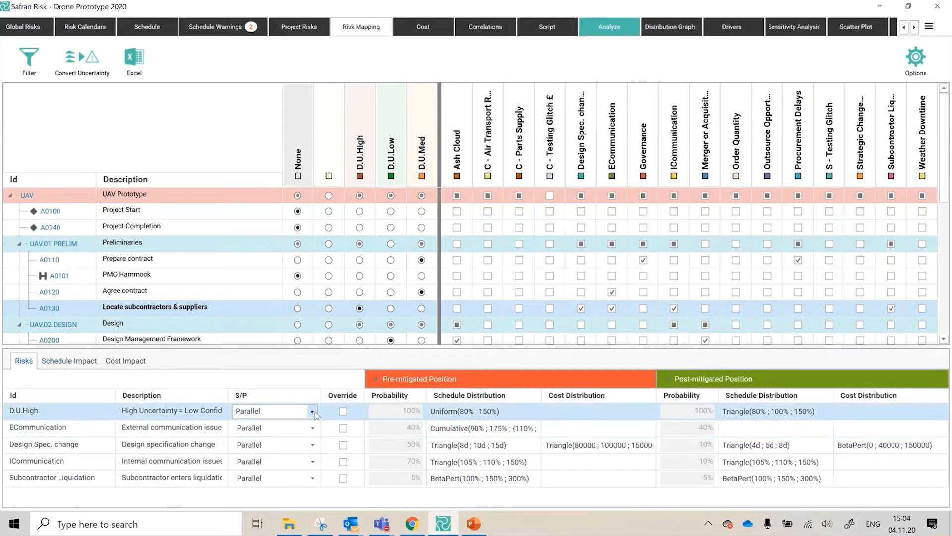
{"action": "left_click", "coordinate": [268, 427]}
{"action": "left_click", "coordinate": [278, 428]}
{"action": "left_click", "coordinate": [312, 428]}
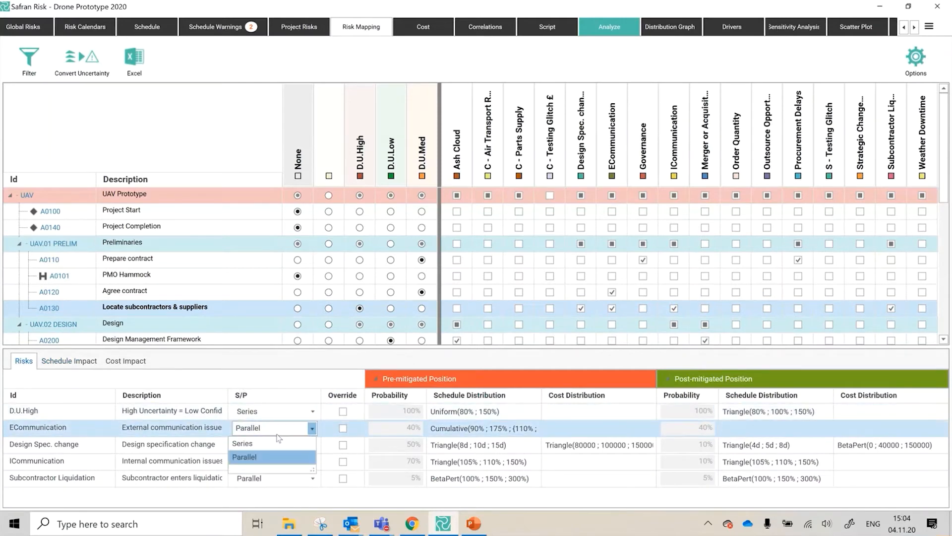
{"action": "left_click", "coordinate": [274, 442]}
- Set Design Spec. change, ICommunication and Subcontractor Liquidation to Series, and check the activity's combined schedule impact
{"action": "left_click", "coordinate": [312, 445]}
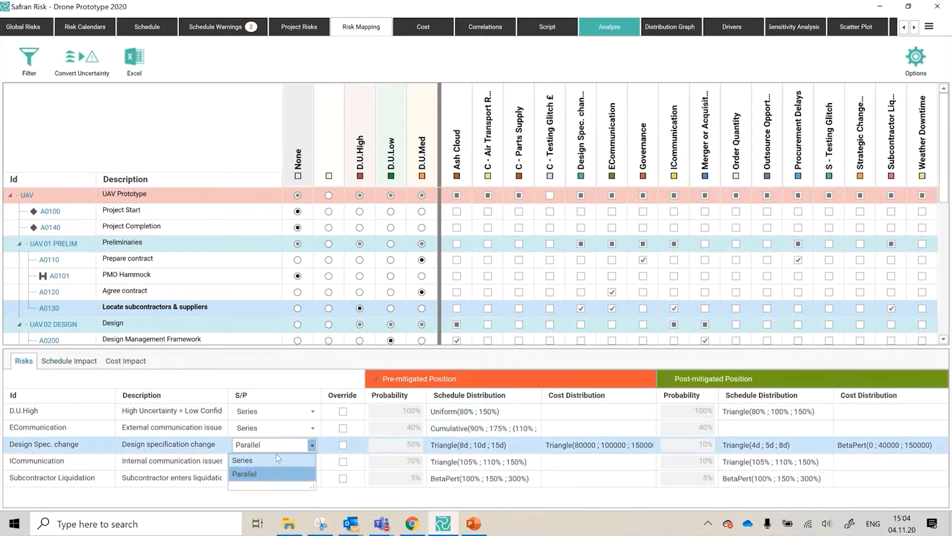
{"action": "left_click", "coordinate": [277, 460]}
{"action": "left_click", "coordinate": [312, 462]}
{"action": "left_click", "coordinate": [286, 475]}
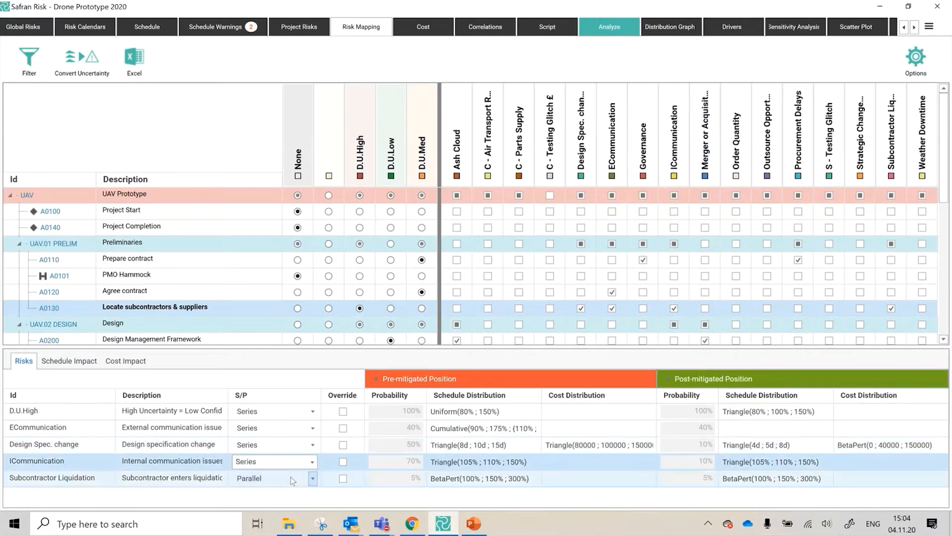
{"action": "left_click", "coordinate": [278, 478]}
{"action": "left_click", "coordinate": [312, 478]}
{"action": "left_click", "coordinate": [287, 492]}
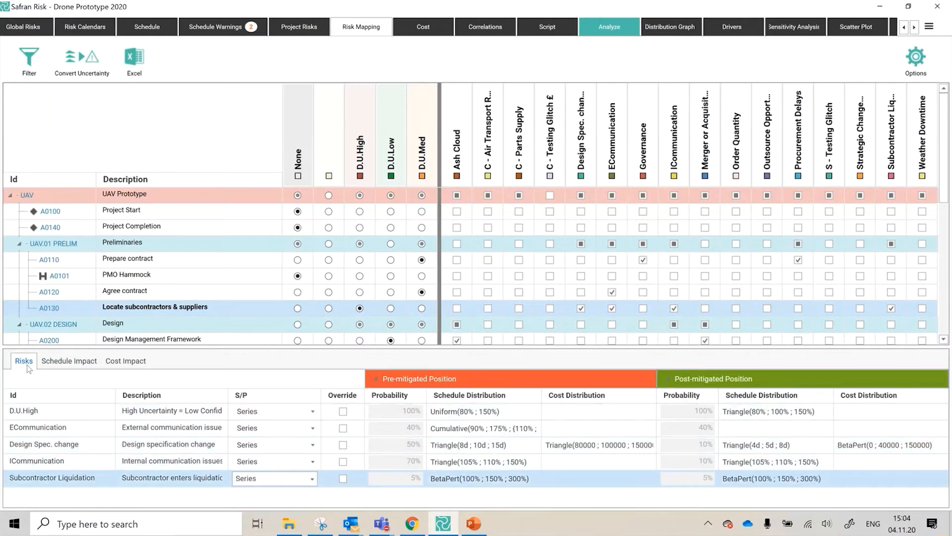
{"action": "left_click", "coordinate": [56, 366]}
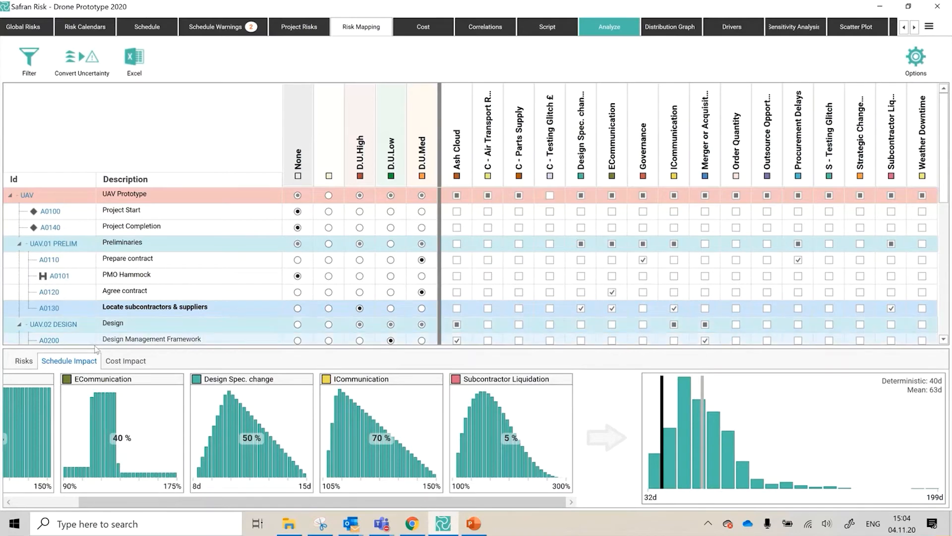
{"action": "left_click", "coordinate": [25, 362]}
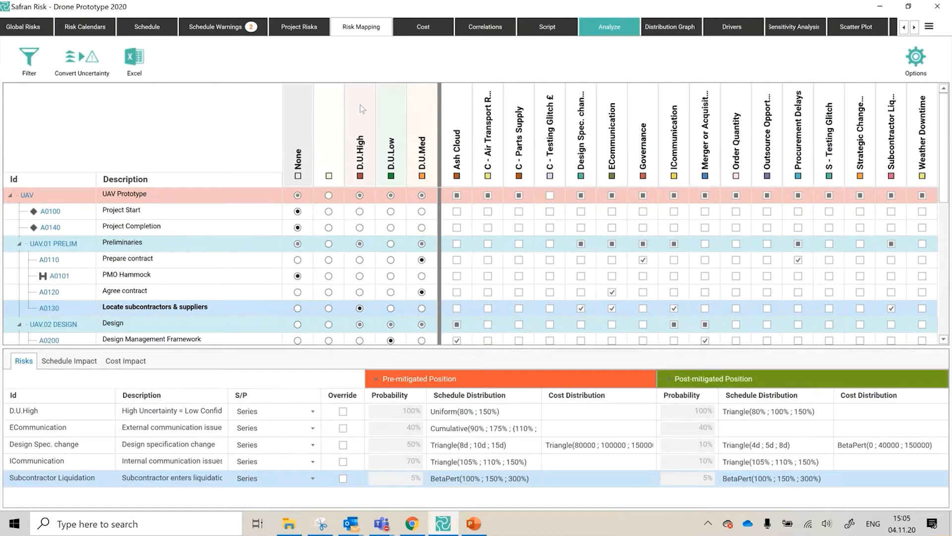
- Set the risk mapping's estimate uncertainty option to Use Activity Uncertainty and close the options
{"action": "left_click", "coordinate": [926, 62]}
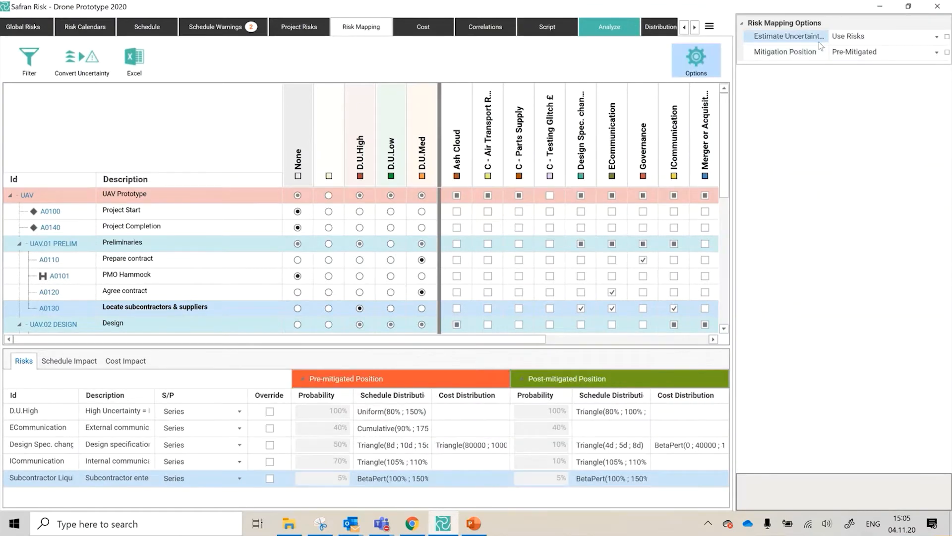
{"action": "left_click", "coordinate": [863, 53]}
{"action": "left_click", "coordinate": [835, 40]}
{"action": "left_click", "coordinate": [935, 39]}
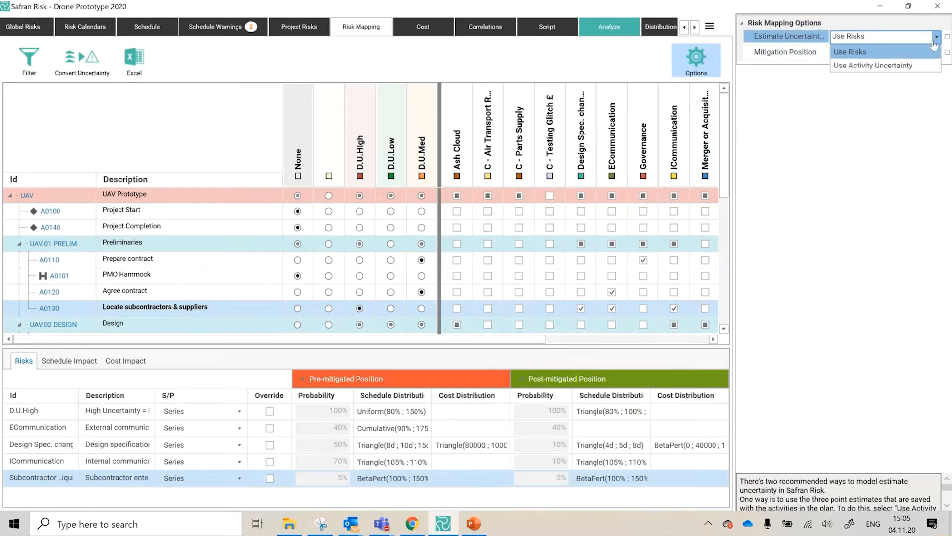
{"action": "left_click", "coordinate": [871, 67]}
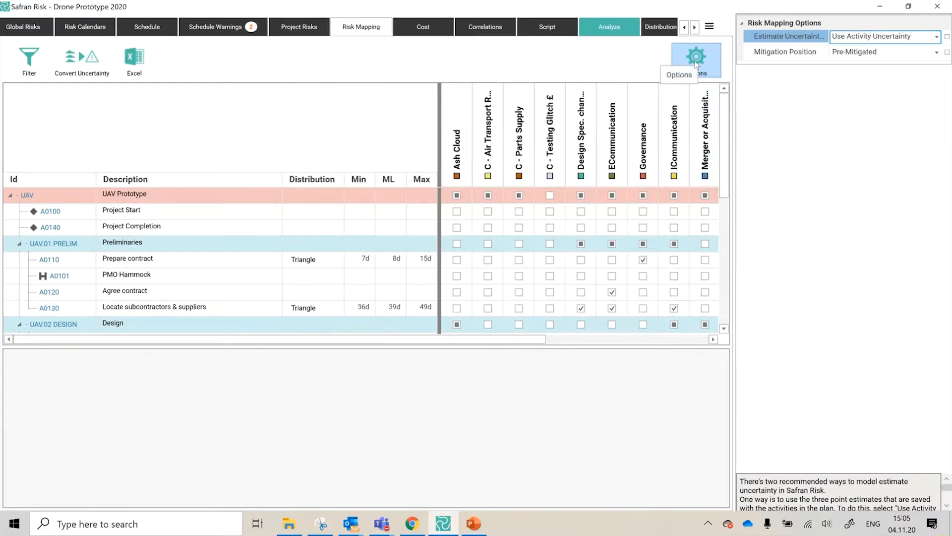
{"action": "left_click", "coordinate": [696, 61]}
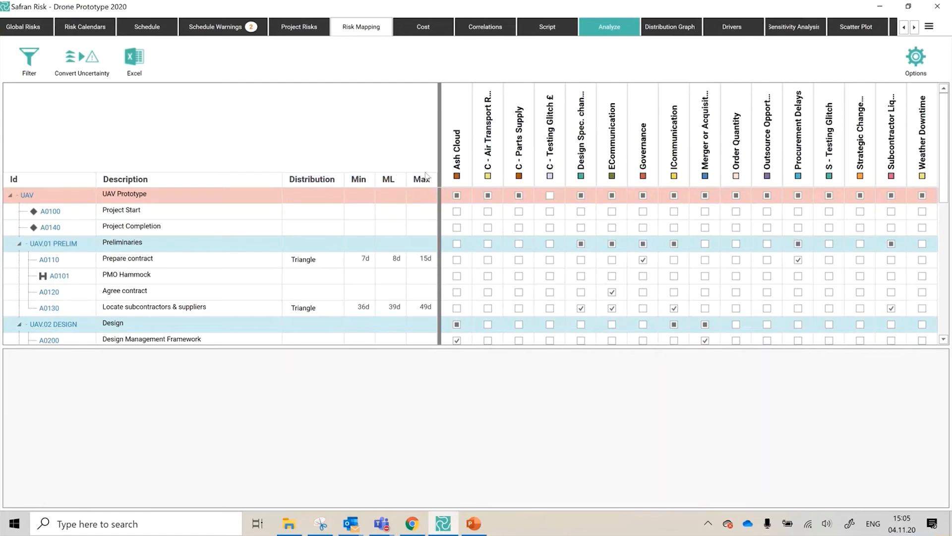
- Review the three-point duration estimates around Design specialist camera lens in the risk mapping and compare them with the schedule
{"action": "scroll", "coordinate": [409, 195], "scroll_direction": "down", "scroll_amount": 2}
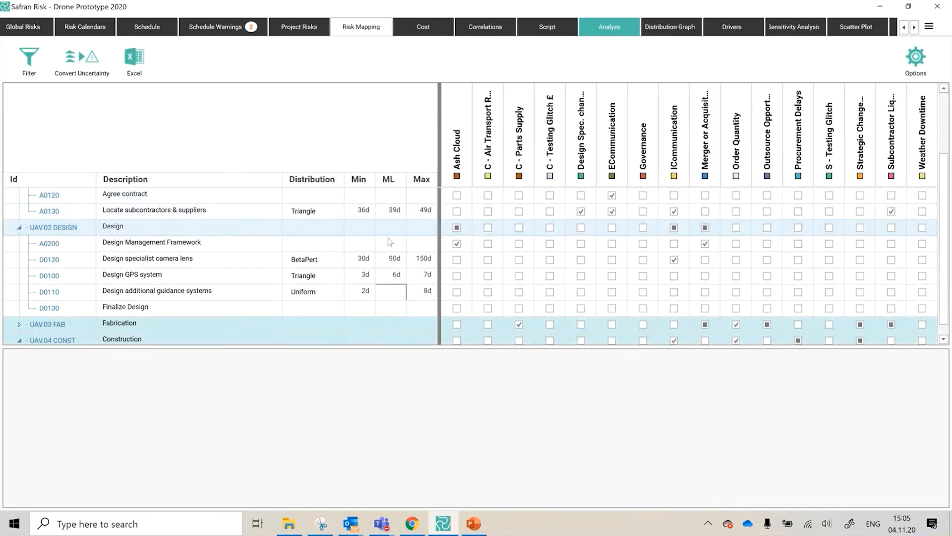
{"action": "left_click", "coordinate": [365, 268]}
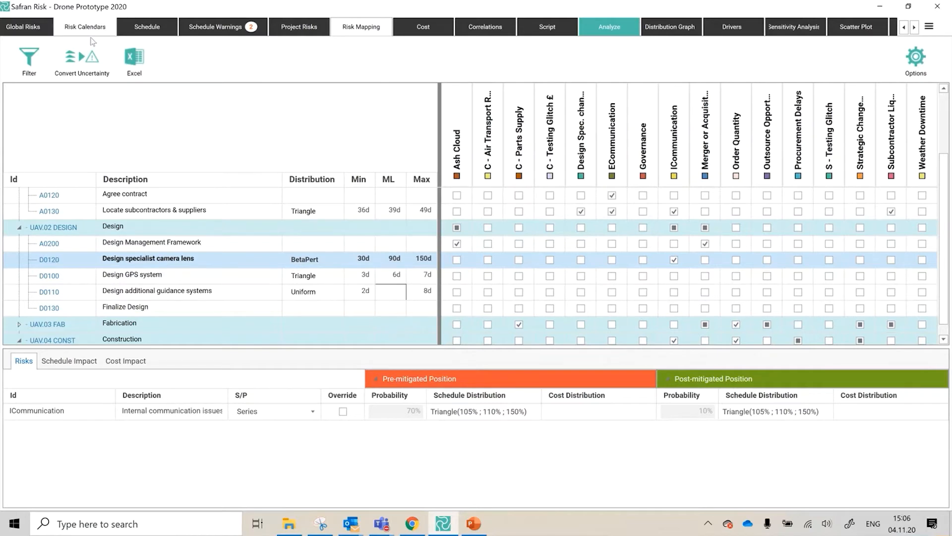
{"action": "left_click", "coordinate": [132, 29]}
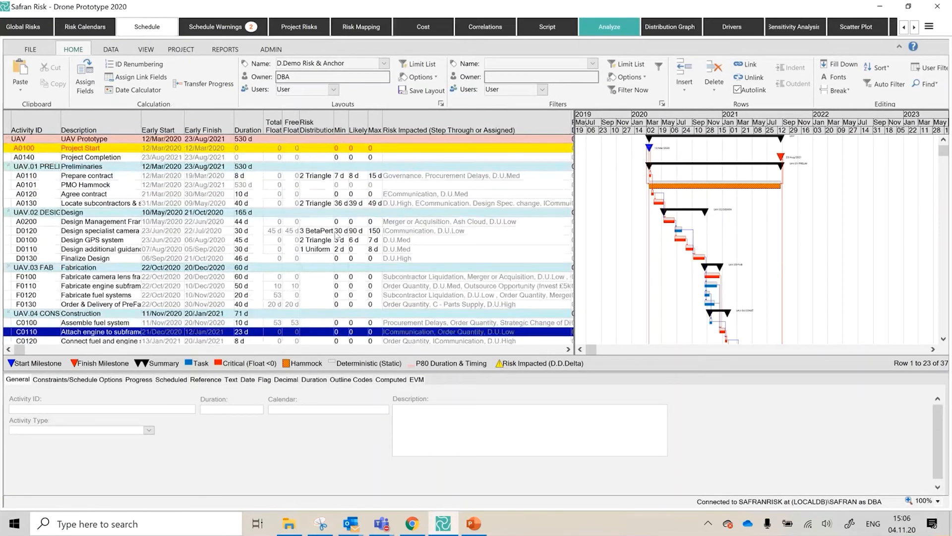
{"action": "left_click", "coordinate": [361, 28]}
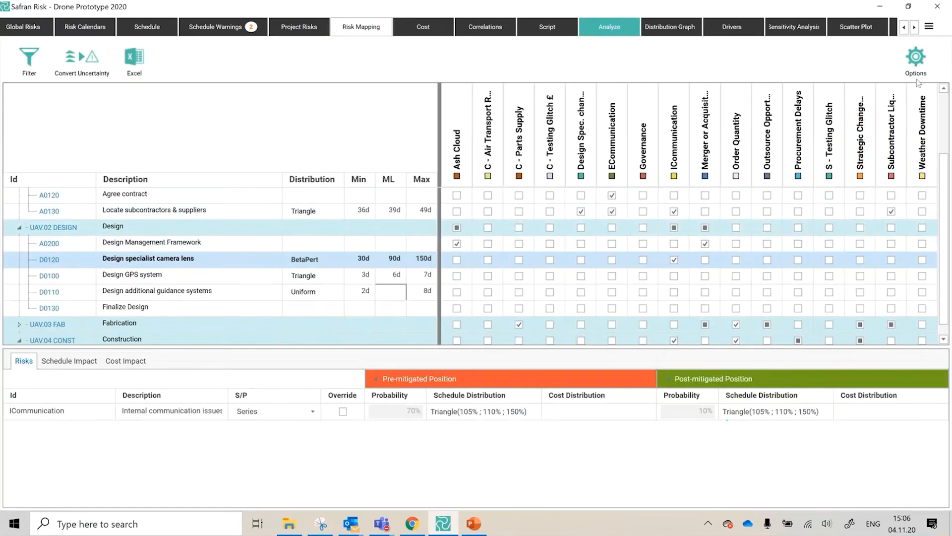
- Switch the risk mapping's estimate uncertainty option back to Use Risks and close the options
{"action": "left_click", "coordinate": [901, 69]}
{"action": "left_click", "coordinate": [865, 39]}
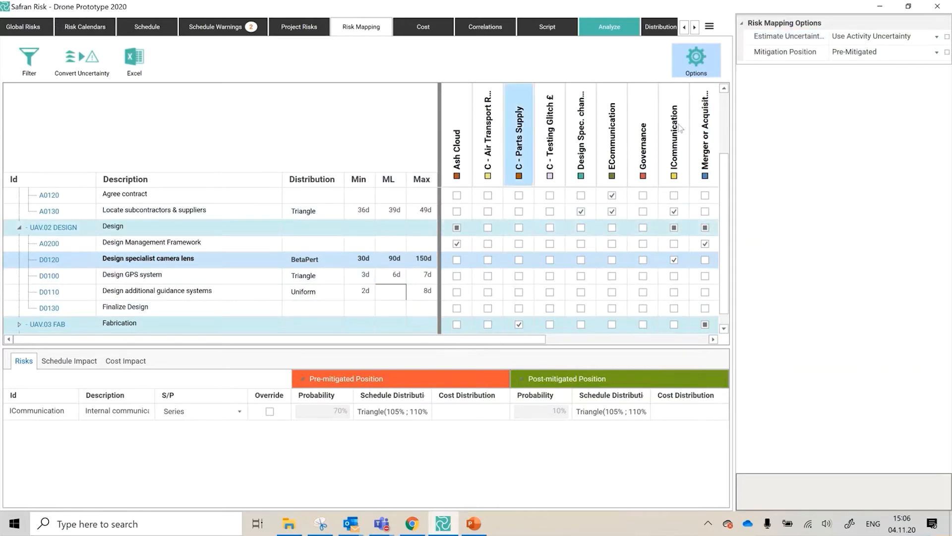
{"action": "left_click", "coordinate": [871, 37]}
{"action": "left_click", "coordinate": [871, 36]}
{"action": "left_click", "coordinate": [871, 63]}
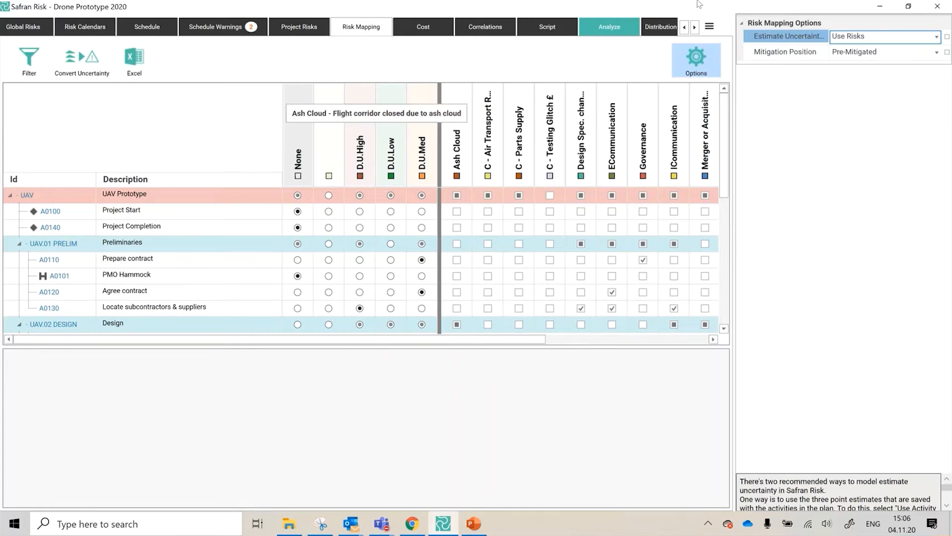
{"action": "left_click", "coordinate": [693, 68]}
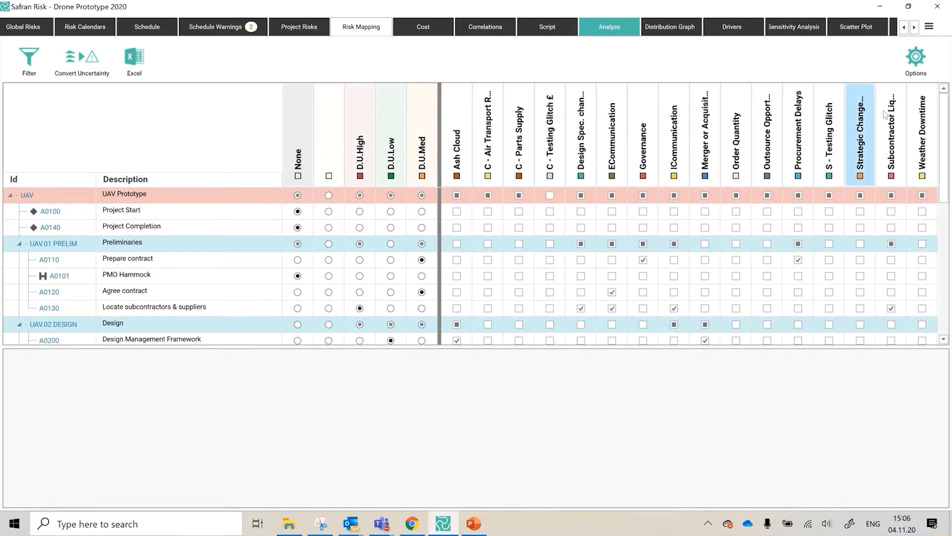
- Check the available Mitigation Position choices in the risk mapping options and keep Pre-Mitigated
{"action": "left_click", "coordinate": [915, 57]}
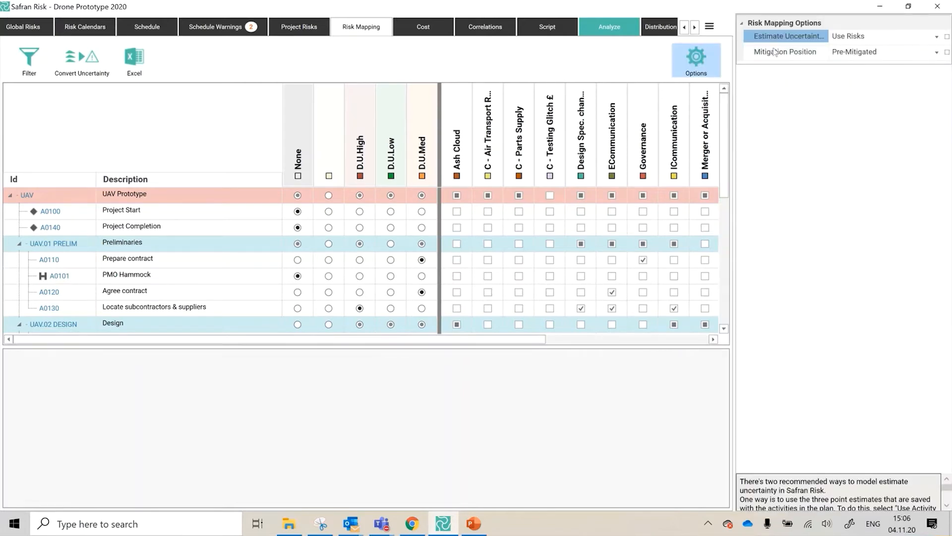
{"action": "left_click", "coordinate": [900, 55]}
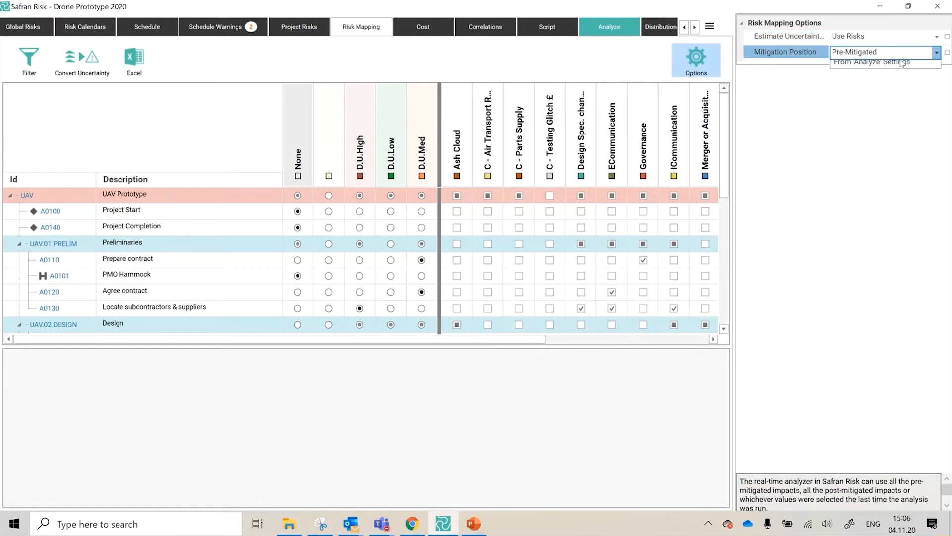
{"action": "left_click", "coordinate": [798, 102]}
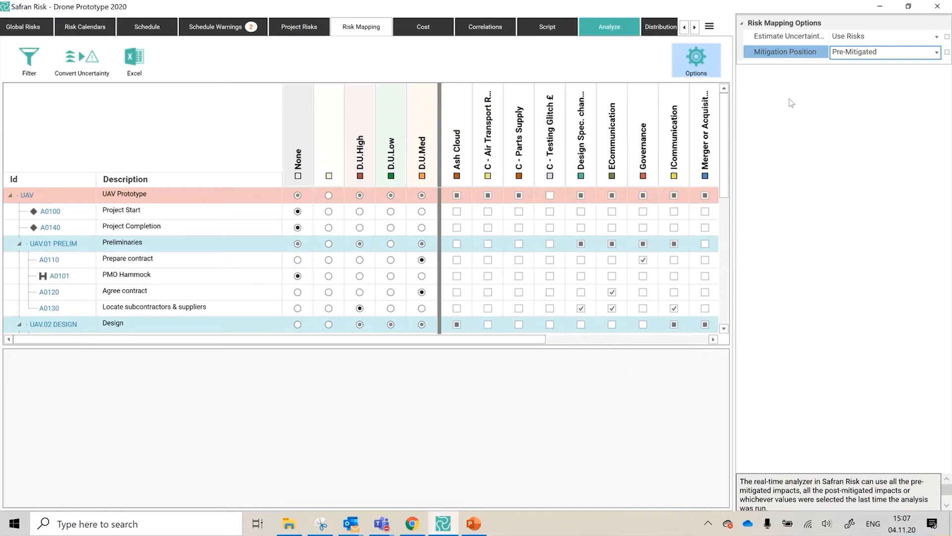
{"action": "left_click", "coordinate": [716, 66]}
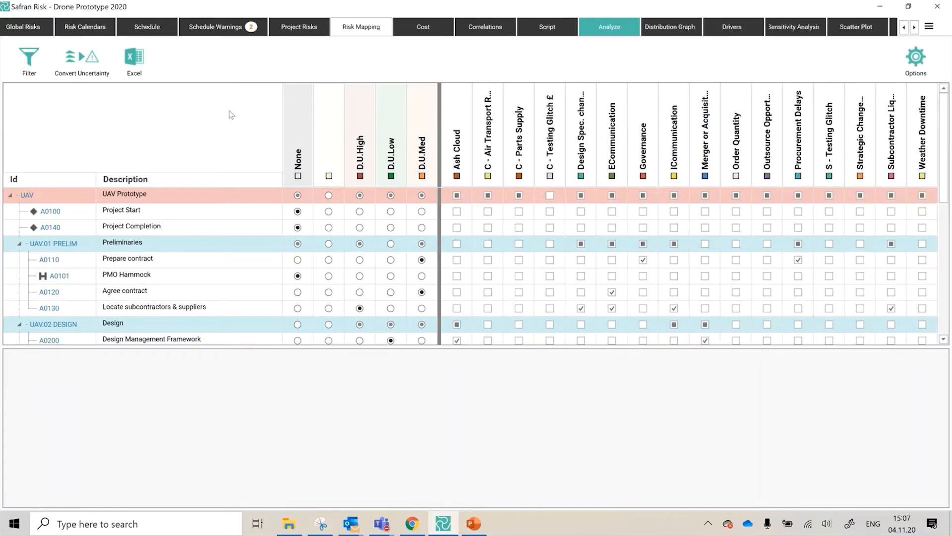
- Preview converting the activity uncertainties to estimate uncertainty risks, and cancel without creating the risks
{"action": "left_click", "coordinate": [82, 79]}
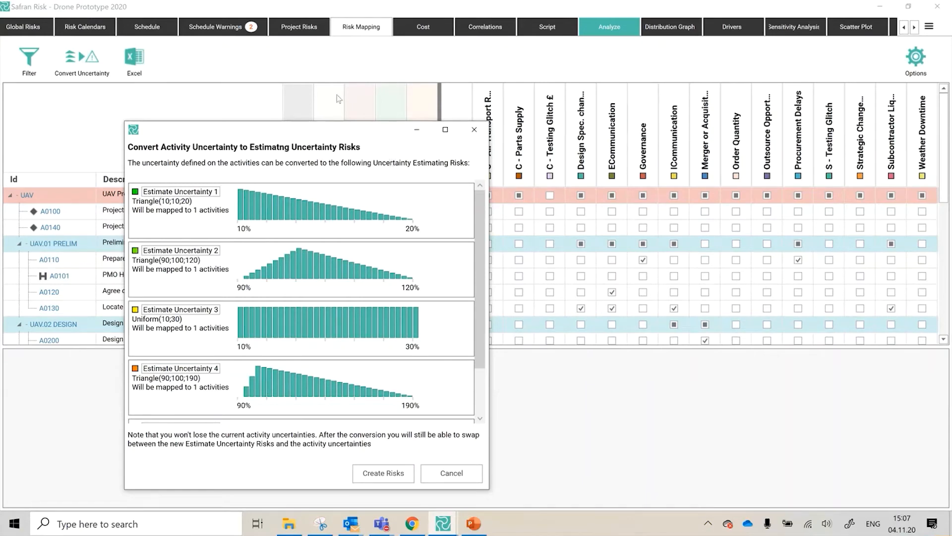
{"action": "left_click_drag", "start_coordinate": [316, 128], "coordinate": [233, 125]}
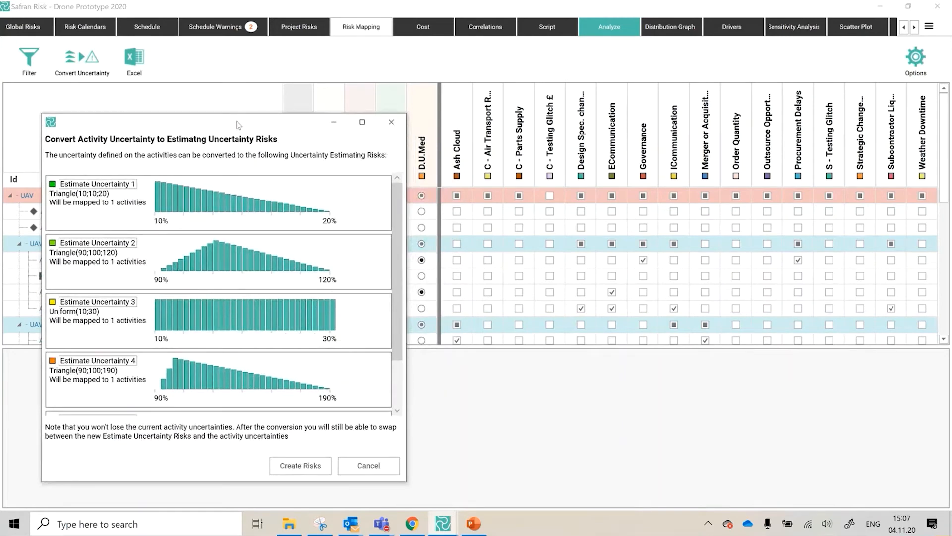
{"action": "left_click_drag", "start_coordinate": [238, 124], "coordinate": [682, 113]}
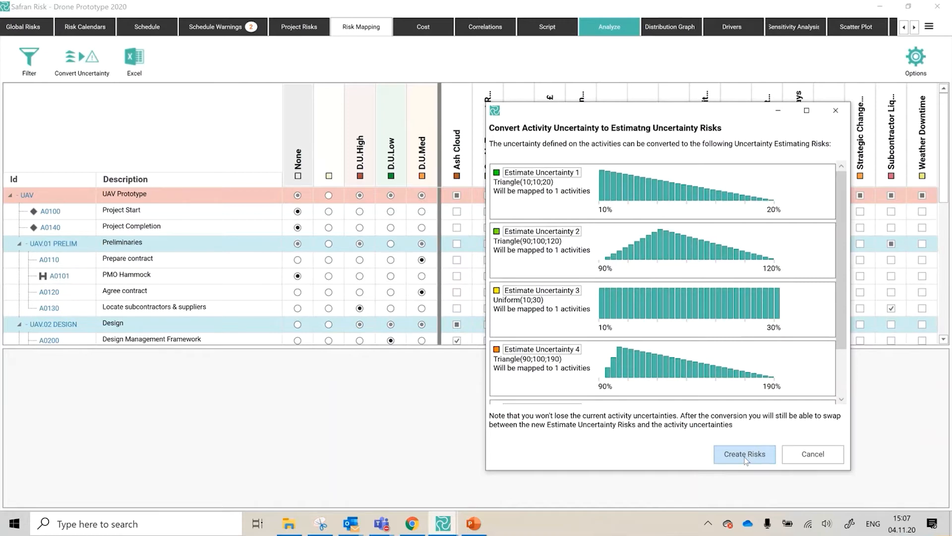
{"action": "left_click", "coordinate": [828, 461]}
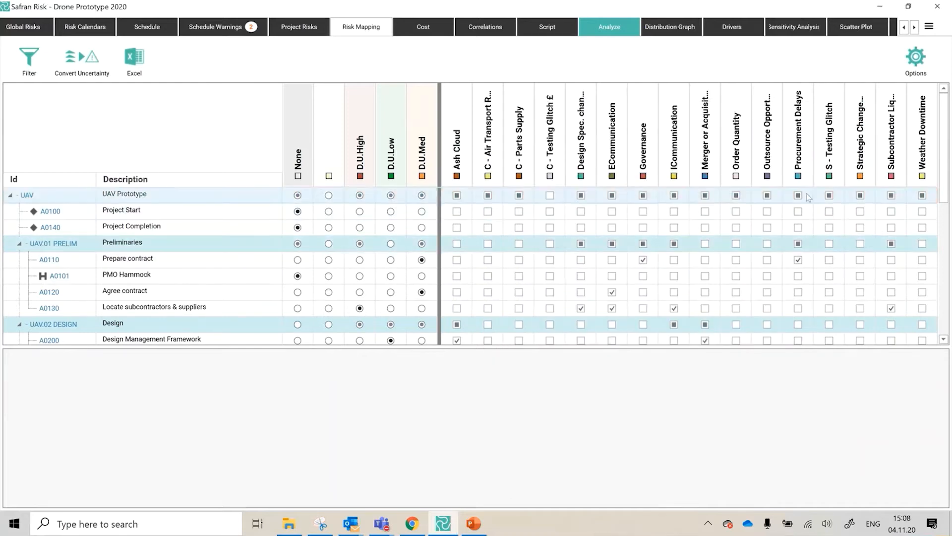
- Filter the activities to those mapped to Weather Downtime, and clear the filter after reviewing them
{"action": "left_click", "coordinate": [918, 120]}
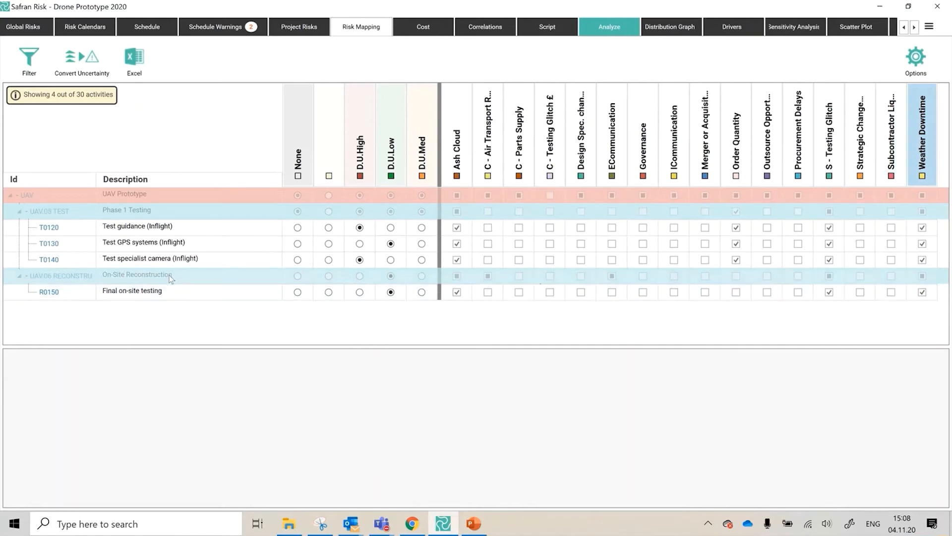
{"action": "left_click", "coordinate": [922, 243]}
{"action": "left_click", "coordinate": [930, 142]}
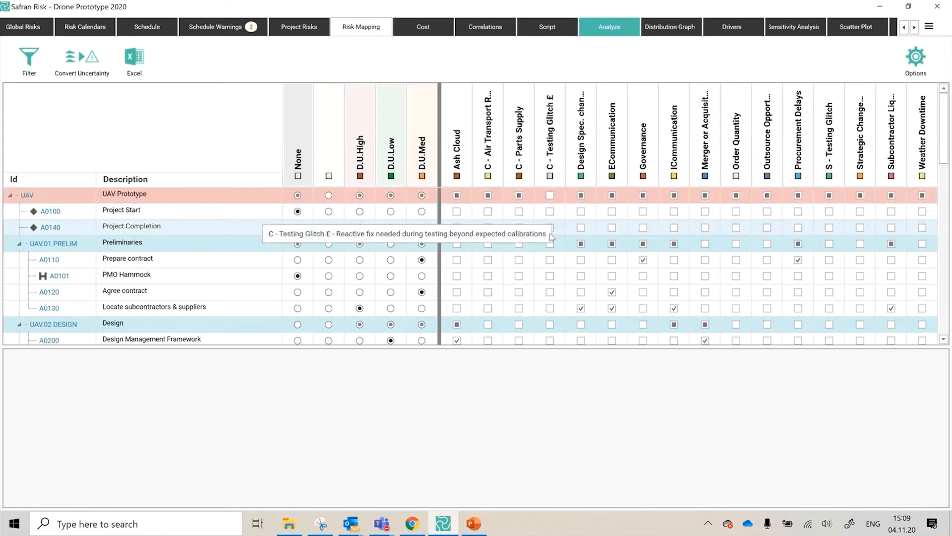
- Map C - Testing Glitch £ to Prepare contract to see its cost impact, and remove the mapping again
{"action": "left_click", "coordinate": [549, 259]}
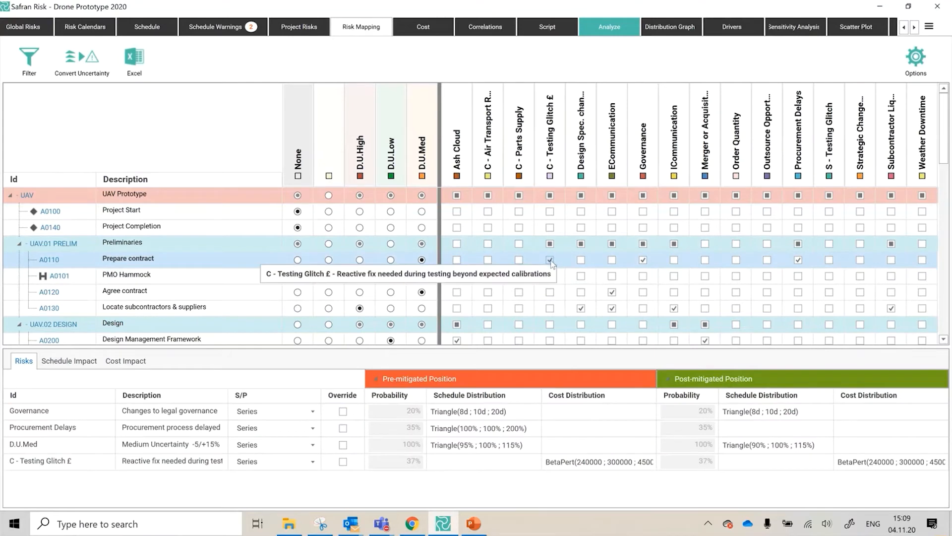
{"action": "left_click", "coordinate": [550, 261]}
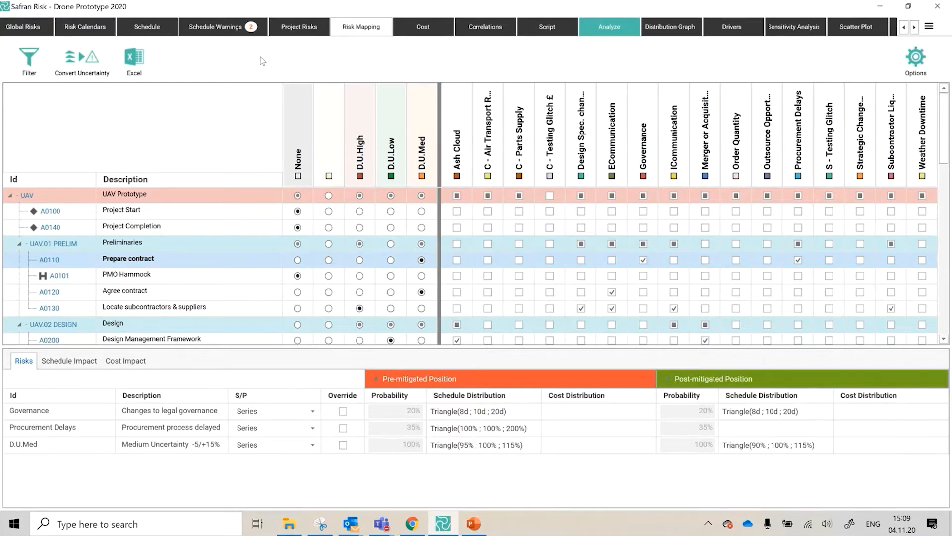
- Try an accepted lag percentage of 20 in the schedule warnings options, and restore it to 10
{"action": "left_click", "coordinate": [204, 30]}
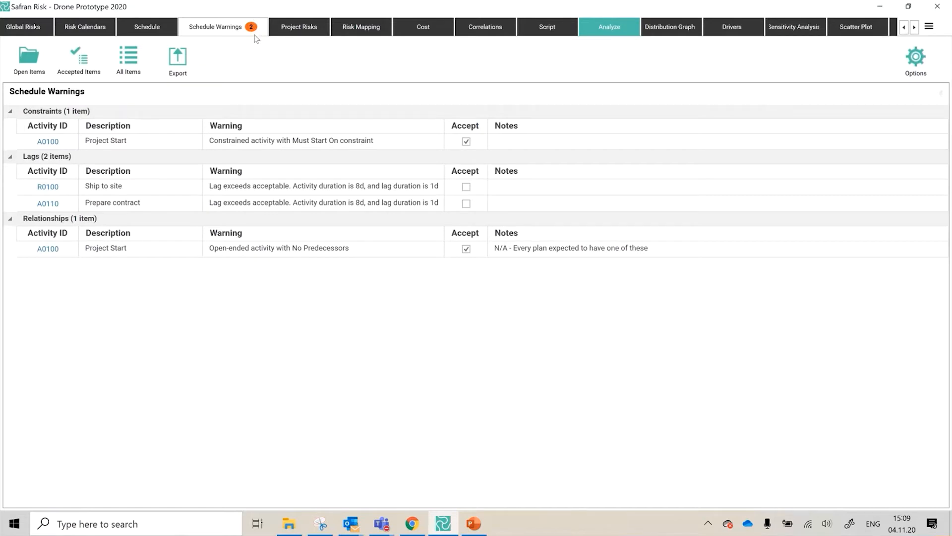
{"action": "left_click", "coordinate": [916, 59]}
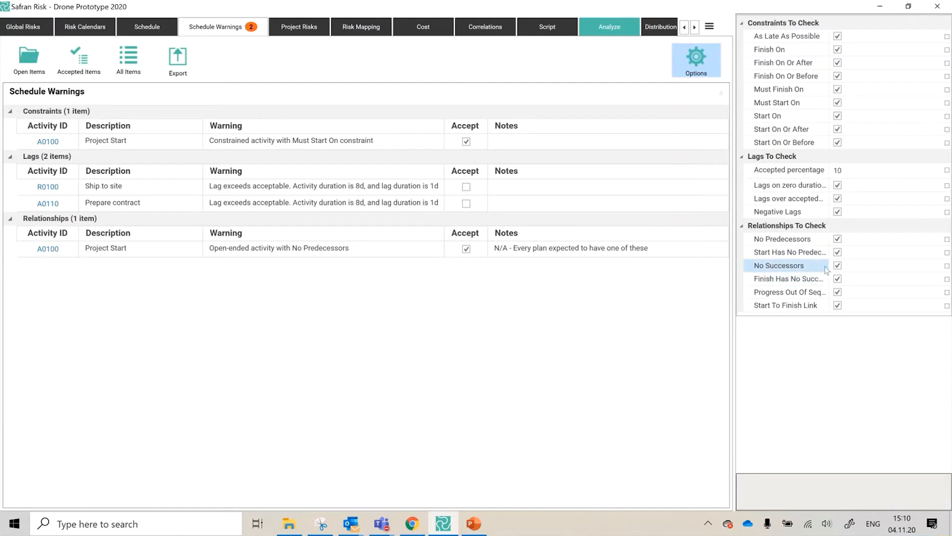
{"action": "left_click", "coordinate": [823, 169]}
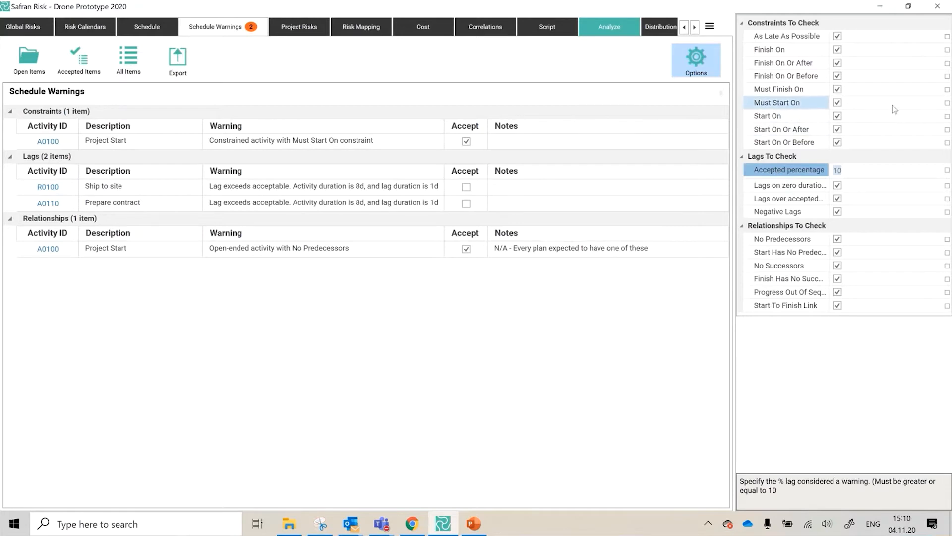
{"action": "type", "text": "20"}
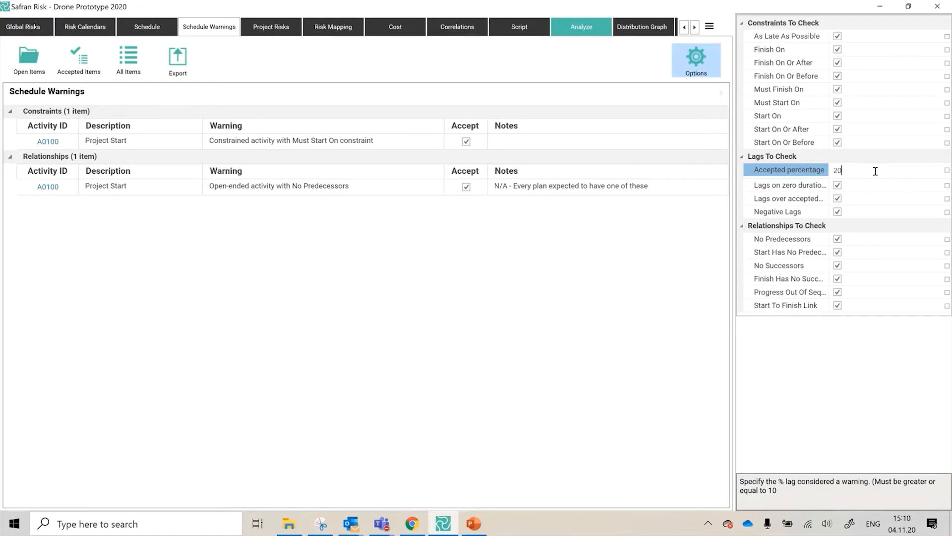
{"action": "key", "text": "BackSpace"}
{"action": "type", "text": "10"}
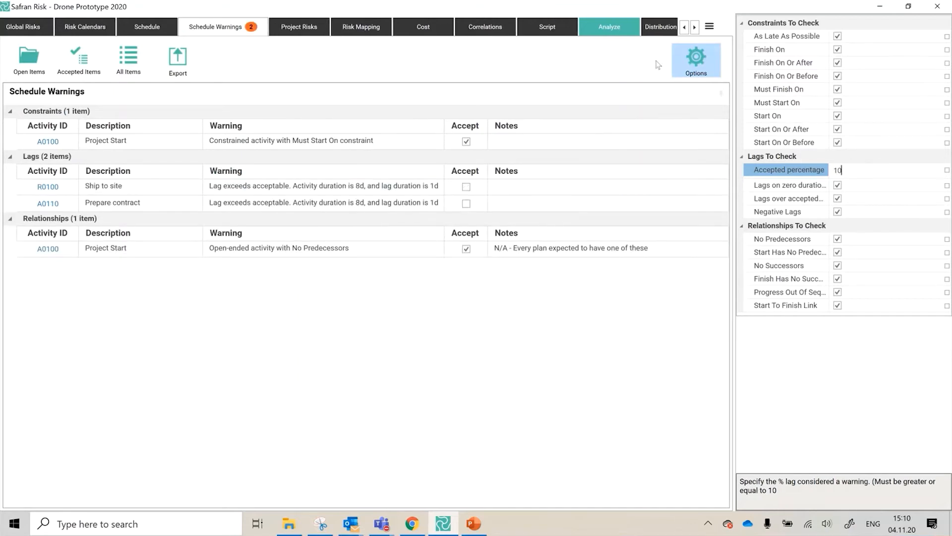
- Close the schedule warnings options, try a placeholder note on the Ship to site lag warning, and clear the note again
{"action": "left_click", "coordinate": [685, 61]}
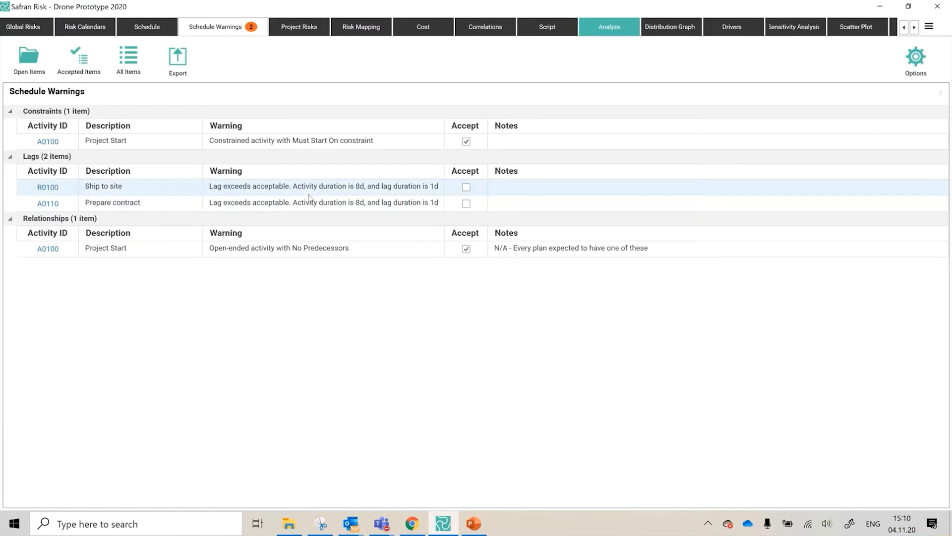
{"action": "left_click", "coordinate": [467, 186]}
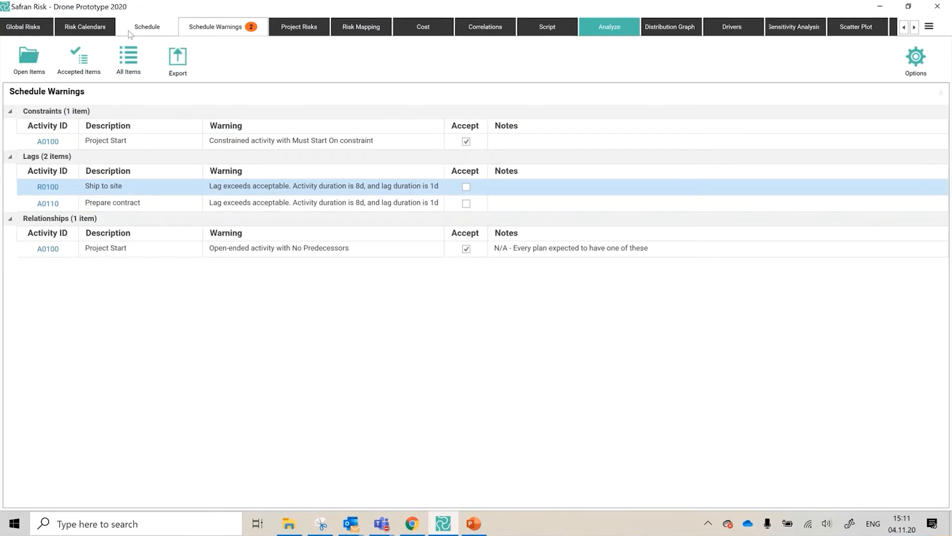
{"action": "left_click", "coordinate": [506, 189]}
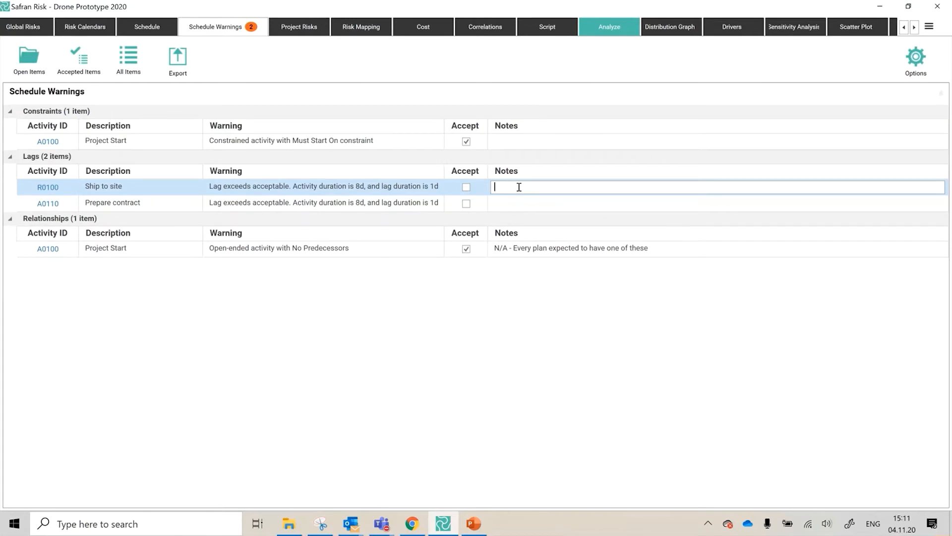
{"action": "type", "text": "gjsd;lkgjsdl;rgjl;kdsjhglk;sdhjlk"}
{"action": "key", "text": "BackSpace"}
{"action": "key", "text": "BackSpace"}
{"action": "key", "text": "BackSpace"}
{"action": "key", "text": "BackSpace"}
{"action": "key", "text": "BackSpace"}
{"action": "key", "text": "BackSpace"}
{"action": "key", "text": "BackSpace"}
{"action": "key", "text": "BackSpace"}
{"action": "key", "text": "BackSpace"}
{"action": "key", "text": "BackSpace"}
{"action": "key", "text": "BackSpace"}
{"action": "key", "text": "BackSpace"}
{"action": "key", "text": "BackSpace"}
{"action": "key", "text": "BackSpace"}
{"action": "key", "text": "BackSpace"}
{"action": "key", "text": "BackSpace"}
{"action": "key", "text": "BackSpace"}
{"action": "key", "text": "BackSpace"}
{"action": "key", "text": "BackSpace"}
{"action": "key", "text": "BackSpace"}
{"action": "key", "text": "BackSpace"}
{"action": "key", "text": "BackSpace"}
{"action": "key", "text": "BackSpace"}
{"action": "key", "text": "BackSpace"}
{"action": "key", "text": "BackSpace"}
- Check the export formats available for the schedule warnings, without exporting, and return to the Ship to site note
{"action": "left_click", "coordinate": [178, 58]}
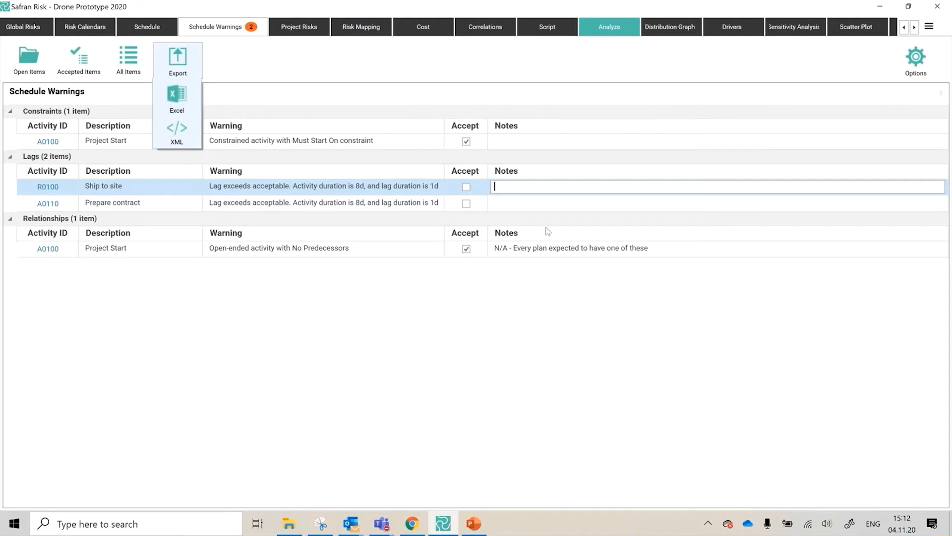
{"action": "left_click", "coordinate": [560, 315]}
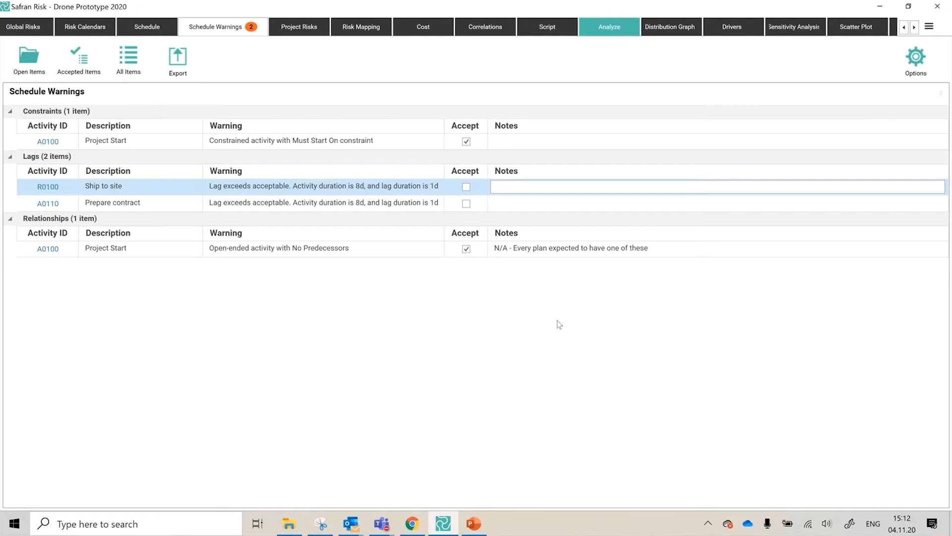
{"action": "left_click", "coordinate": [552, 191]}
- Switch to PowerPoint and present the slides from Cost Risk Modelling Methods to Linking Cost to Time, and end the slideshow
{"action": "left_click", "coordinate": [474, 524]}
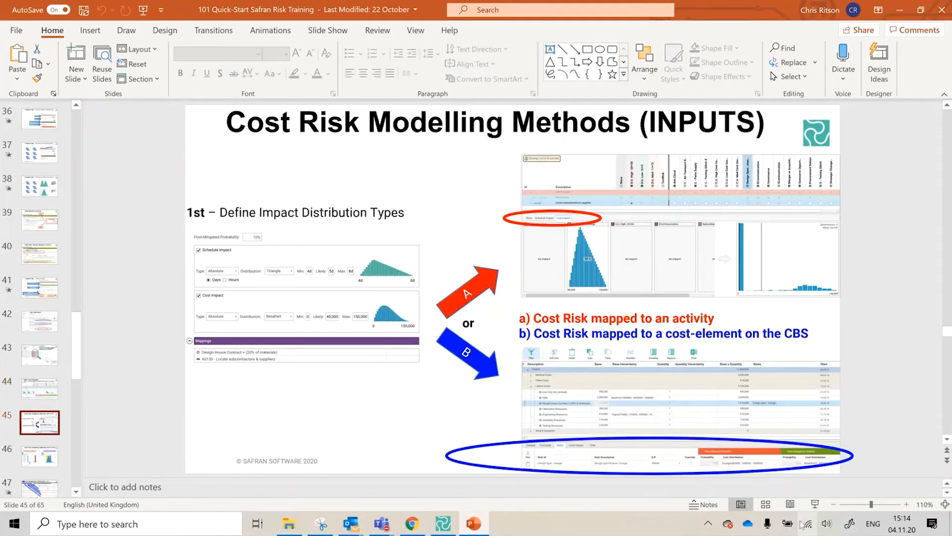
{"action": "left_click", "coordinate": [814, 504]}
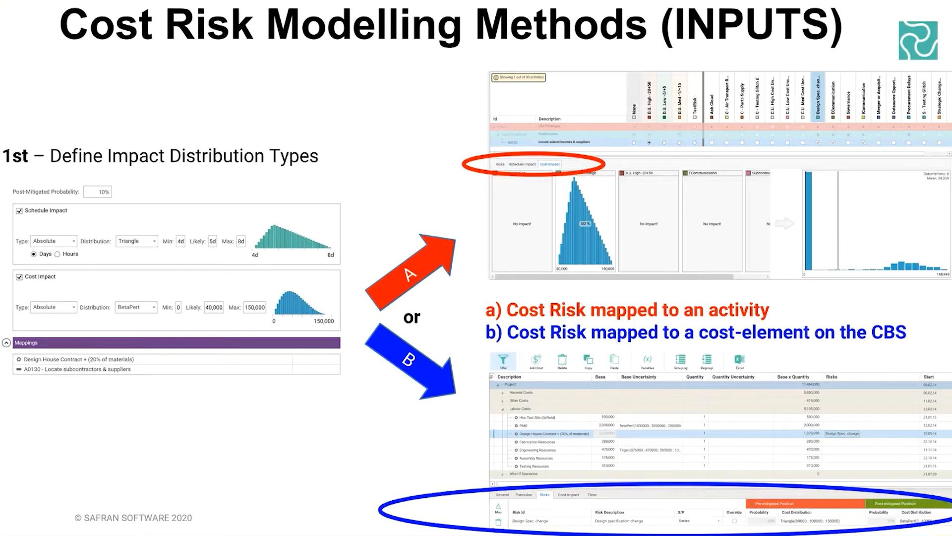
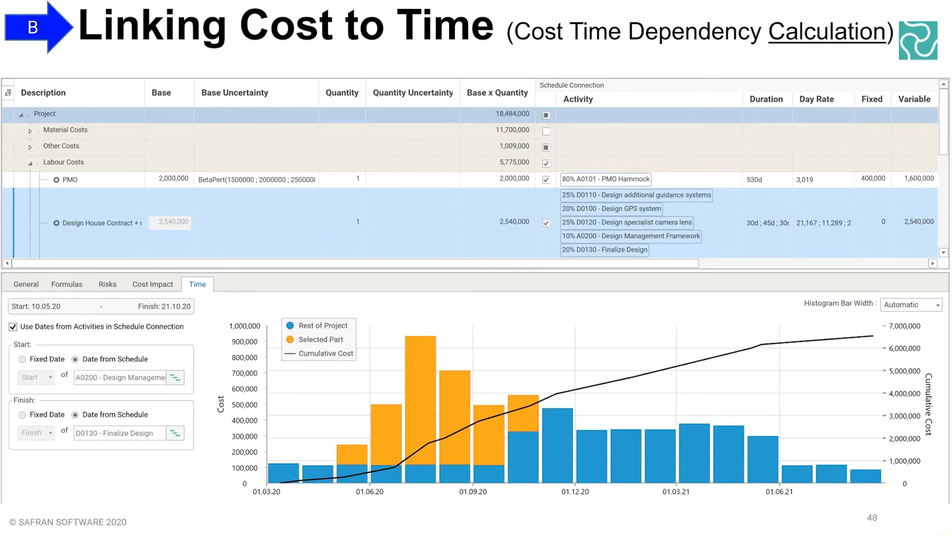
{"action": "key", "text": "Escape"}
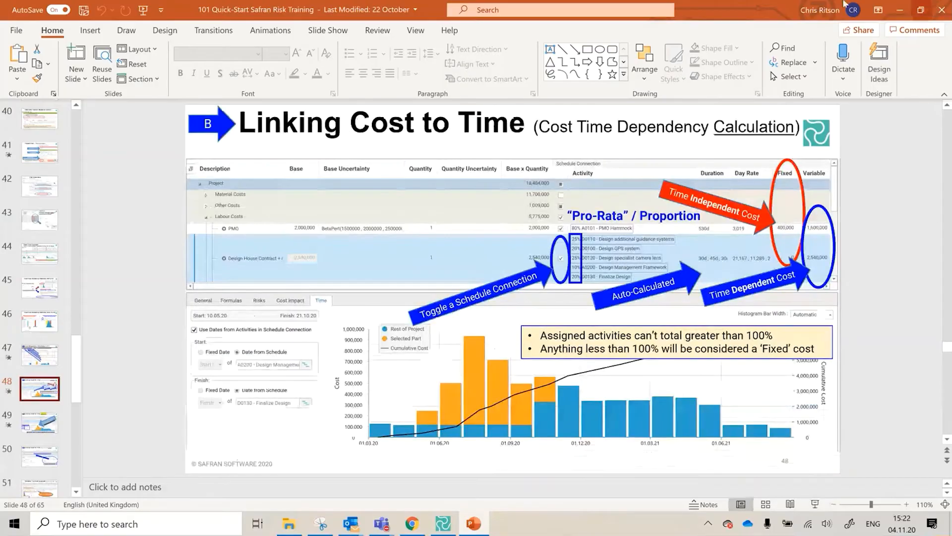
- Switch back to Safran Risk and expand Project, Material Costs and Other Costs in the cost breakdown
{"action": "left_click", "coordinate": [900, 10]}
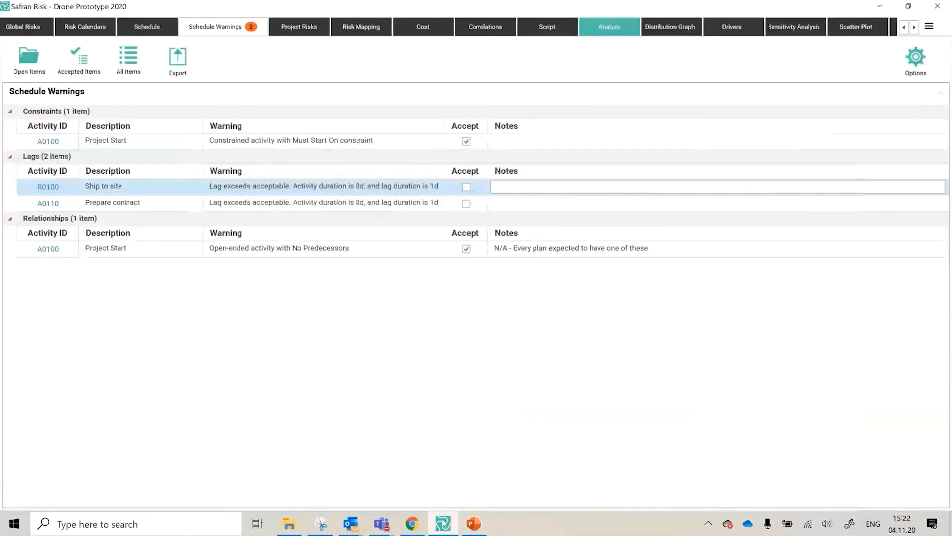
{"action": "left_click", "coordinate": [137, 30]}
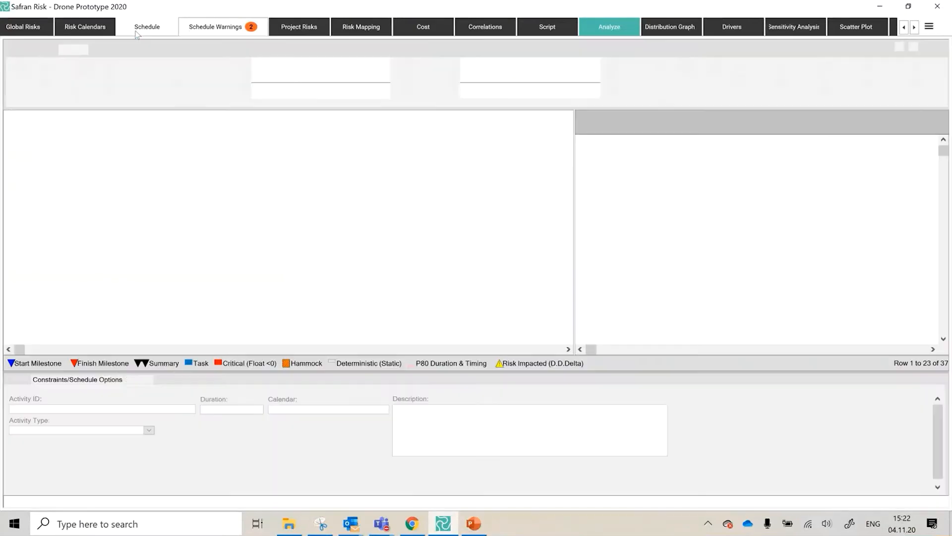
{"action": "left_click", "coordinate": [419, 27]}
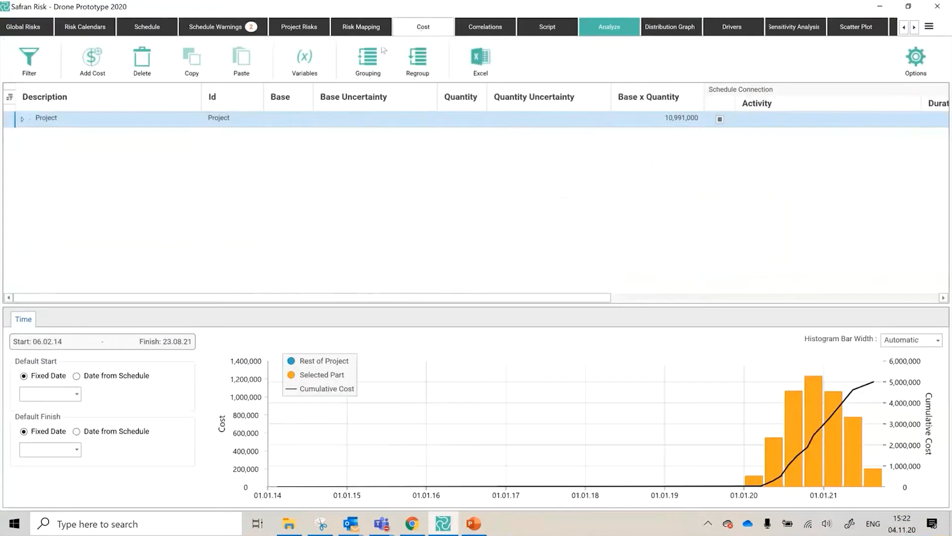
{"action": "left_click", "coordinate": [22, 120]}
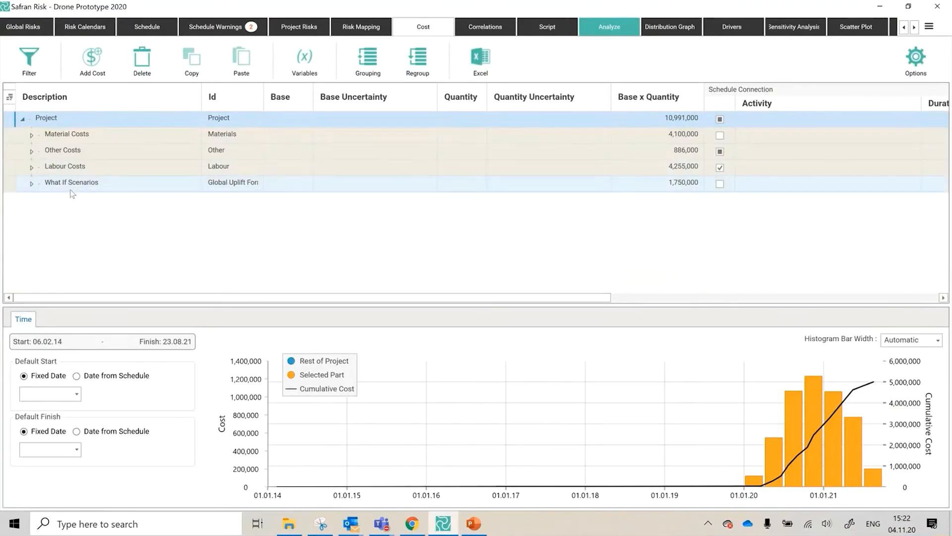
{"action": "left_click", "coordinate": [30, 135]}
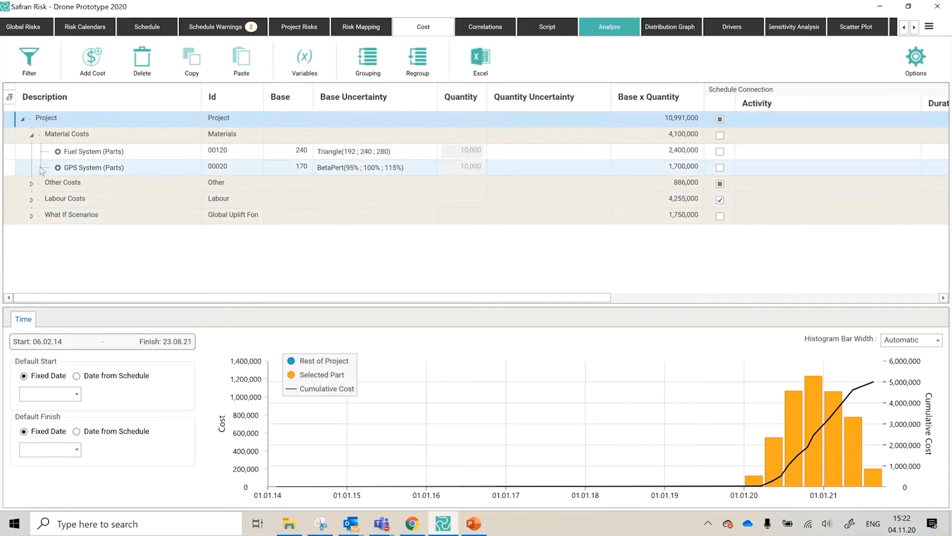
{"action": "left_click", "coordinate": [31, 183]}
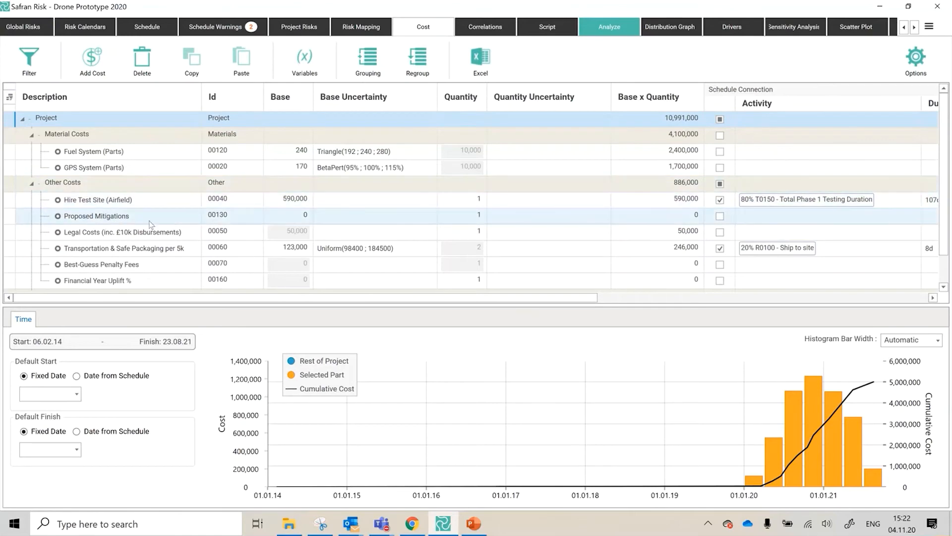
- Hide the Id column in the cost table
{"action": "left_click", "coordinate": [11, 99]}
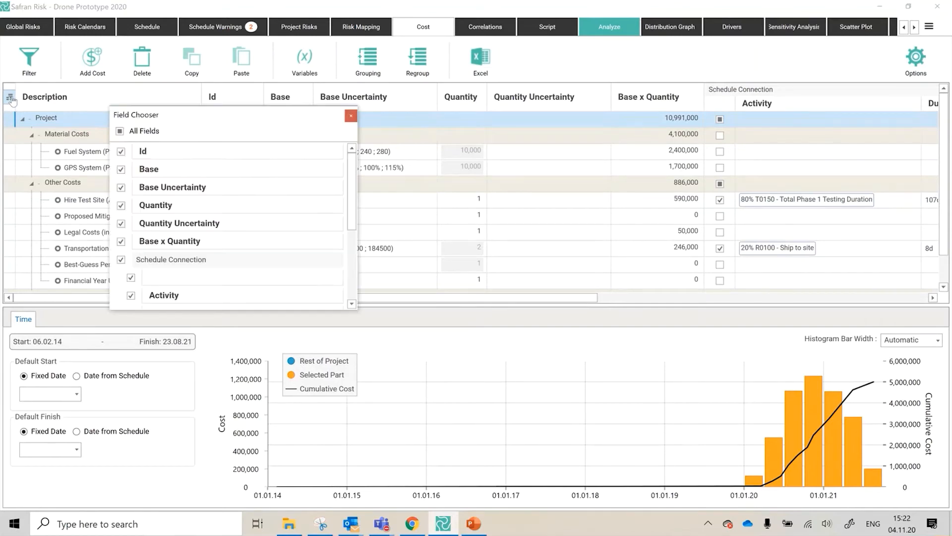
{"action": "left_click", "coordinate": [121, 151]}
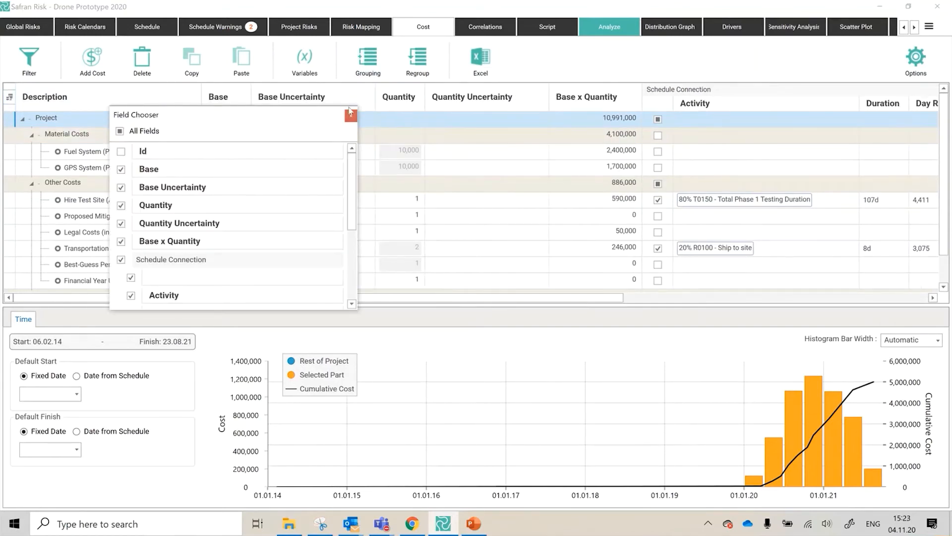
{"action": "left_click", "coordinate": [350, 115]}
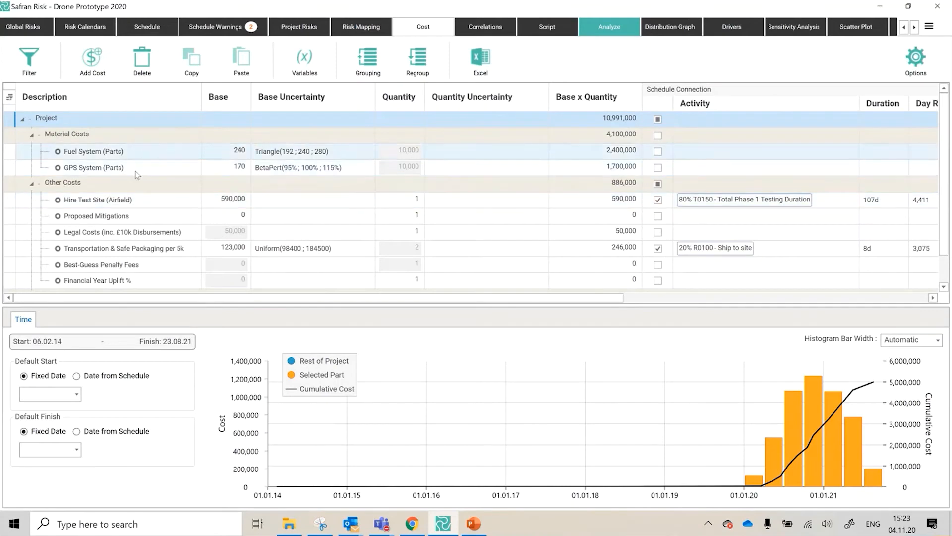
- Inspect the base values and formula references of Fuel System (Parts) and GPS System (Parts)
{"action": "left_click", "coordinate": [220, 151]}
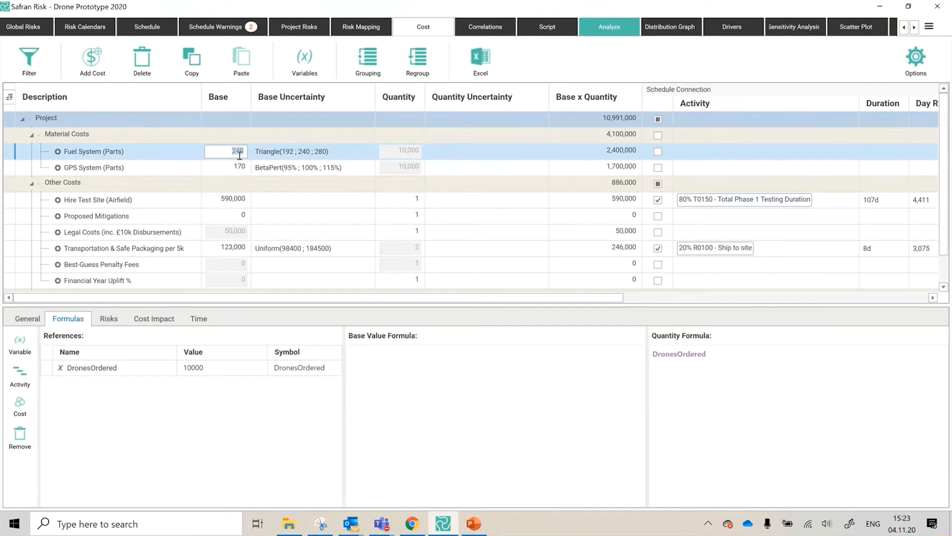
{"action": "left_click", "coordinate": [239, 157]}
{"action": "left_click", "coordinate": [243, 170]}
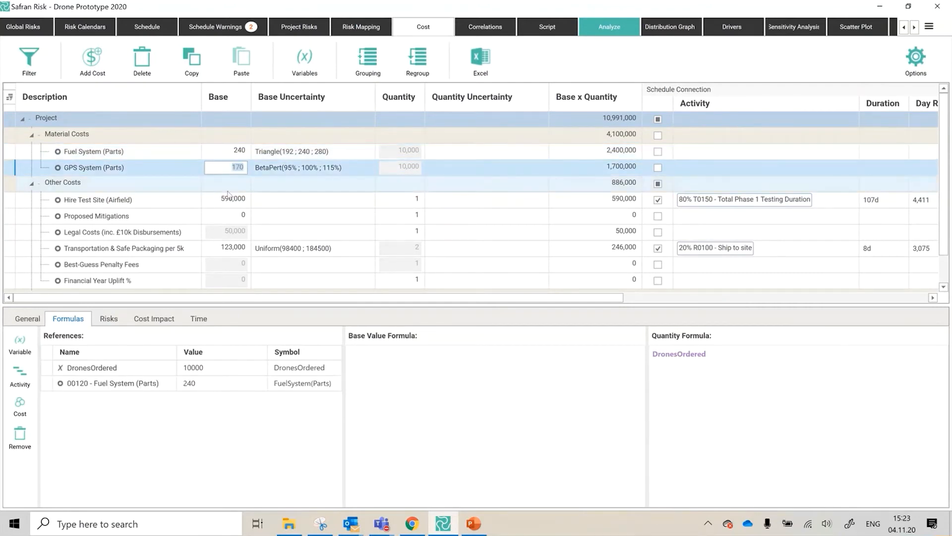
- Review the type and distribution choices for the base uncertainty of Fuel System (Parts), and cancel without changing it
{"action": "left_click", "coordinate": [278, 159]}
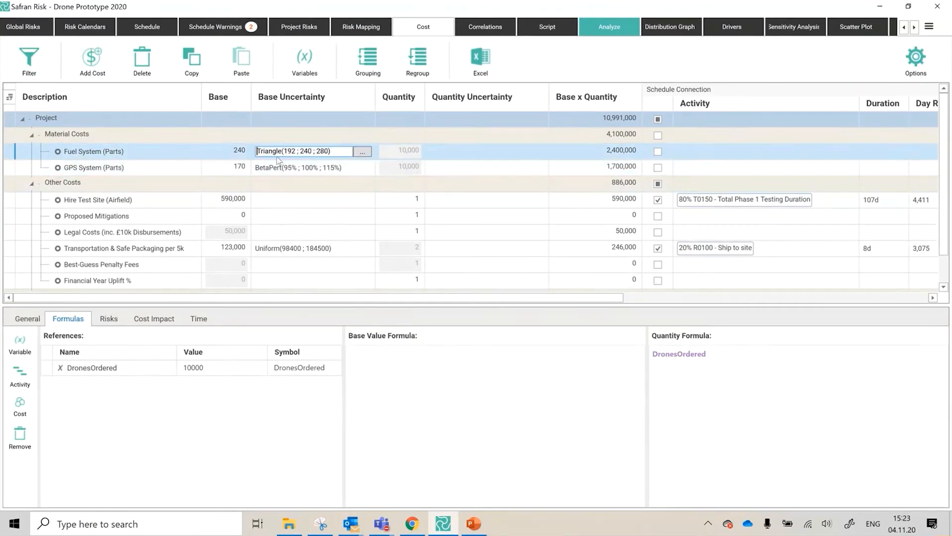
{"action": "left_click", "coordinate": [363, 151]}
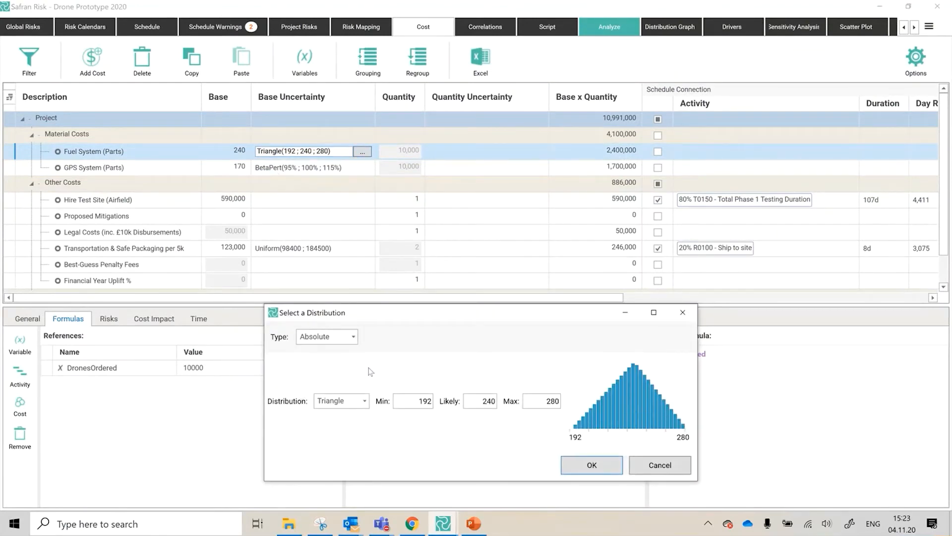
{"action": "left_click", "coordinate": [353, 336]}
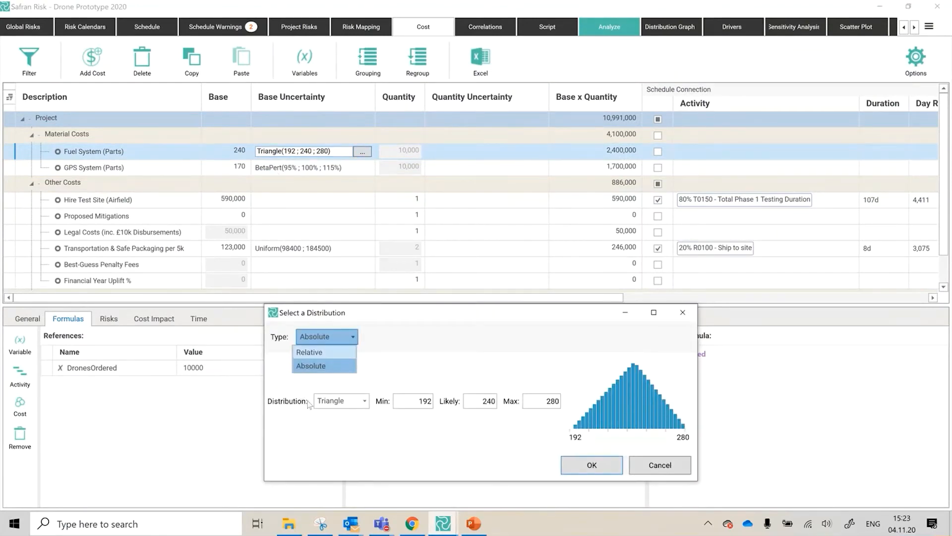
{"action": "left_click", "coordinate": [406, 360]}
{"action": "left_click", "coordinate": [365, 401]}
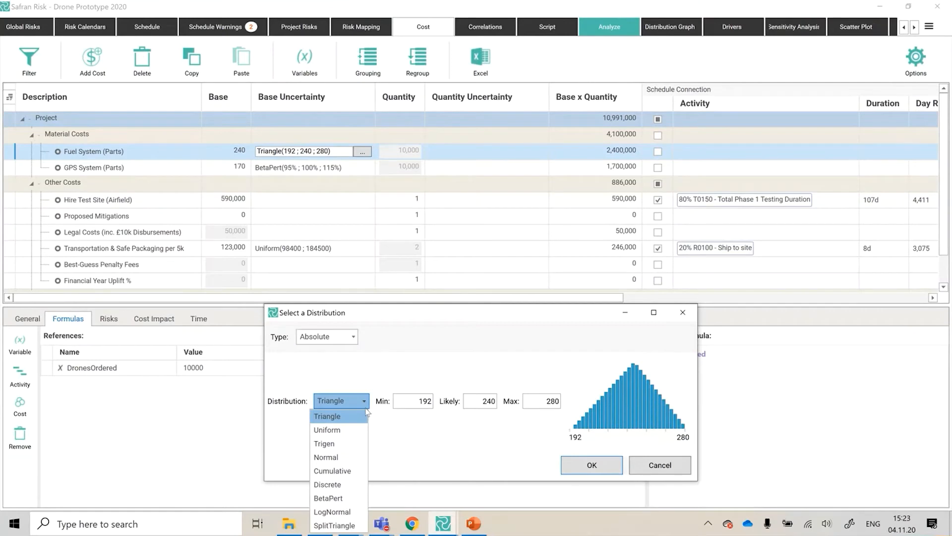
{"action": "left_click", "coordinate": [386, 365]}
{"action": "left_click", "coordinate": [355, 338]}
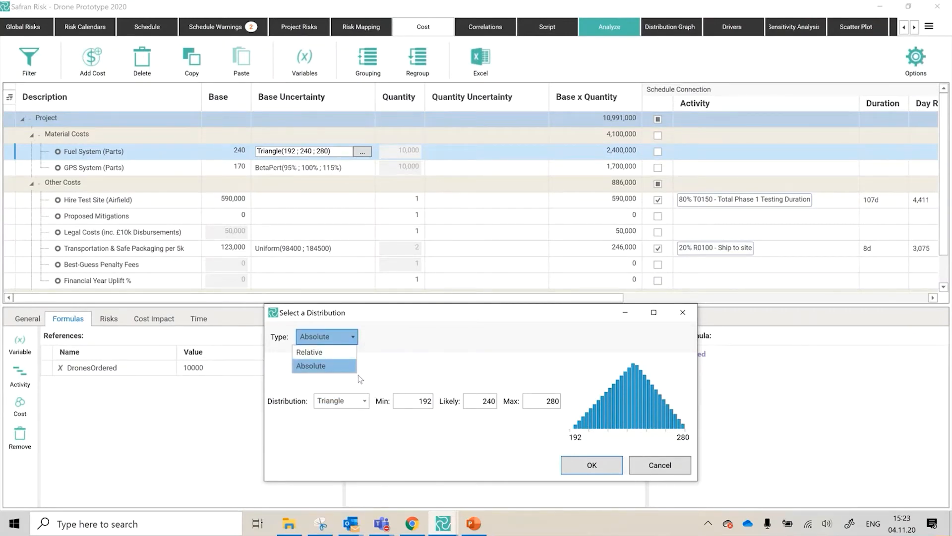
{"action": "left_click", "coordinate": [415, 350]}
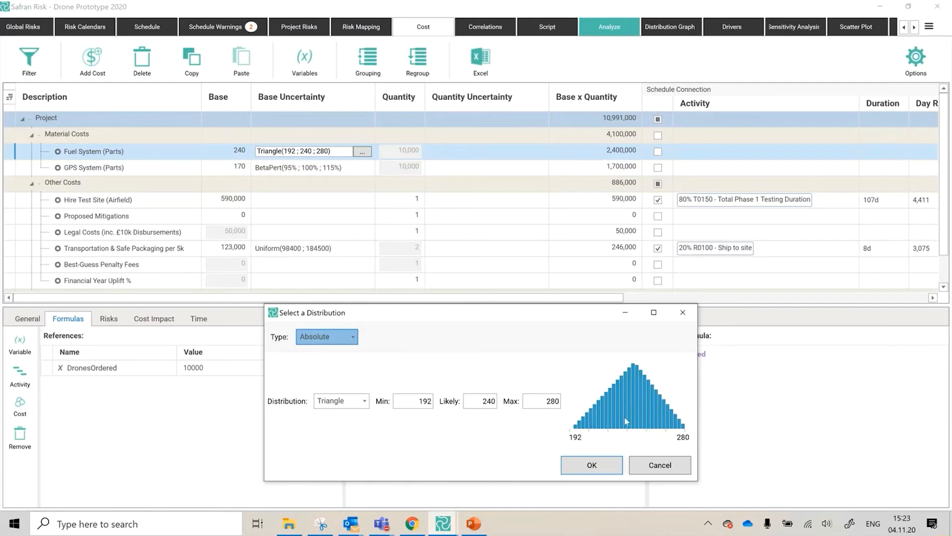
{"action": "left_click", "coordinate": [651, 472]}
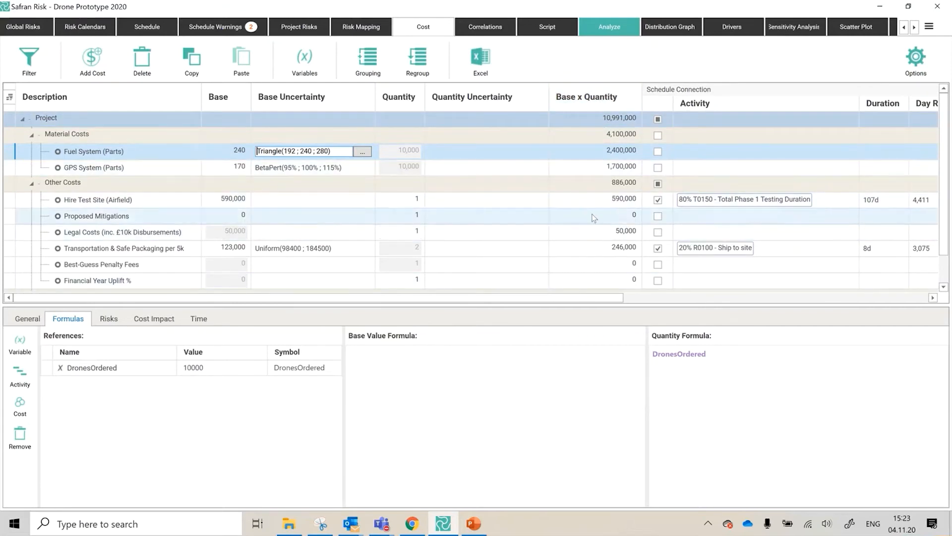
- Examine the cost-over-time histograms and dates for Project, Labour Costs, PMO, Design House Contract and Fabrication Resources
{"action": "left_click", "coordinate": [603, 122]}
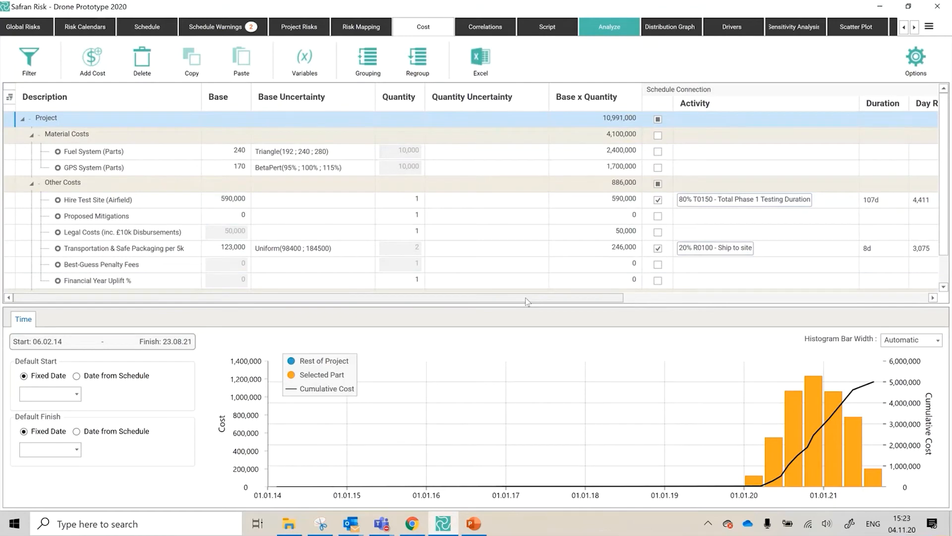
{"action": "left_click_drag", "start_coordinate": [525, 298], "coordinate": [504, 305]}
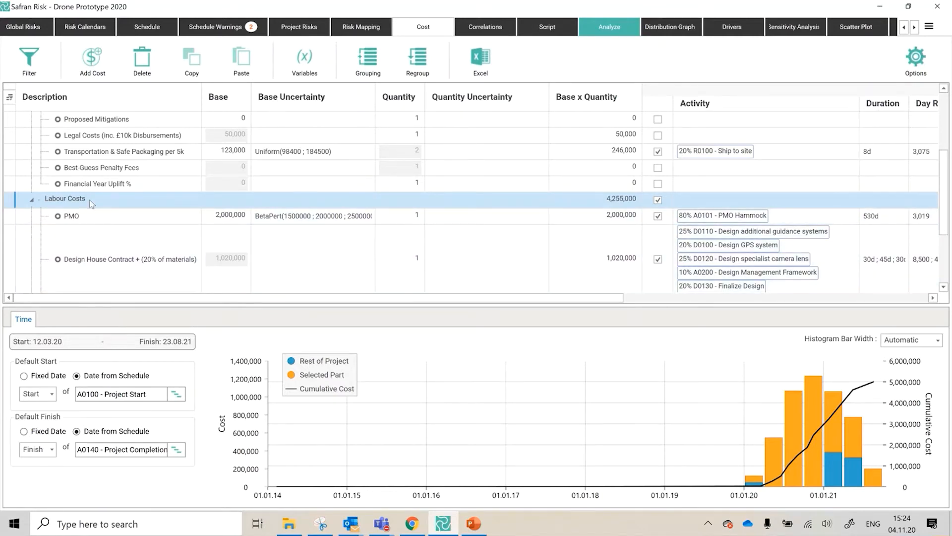
{"action": "left_click", "coordinate": [92, 218]}
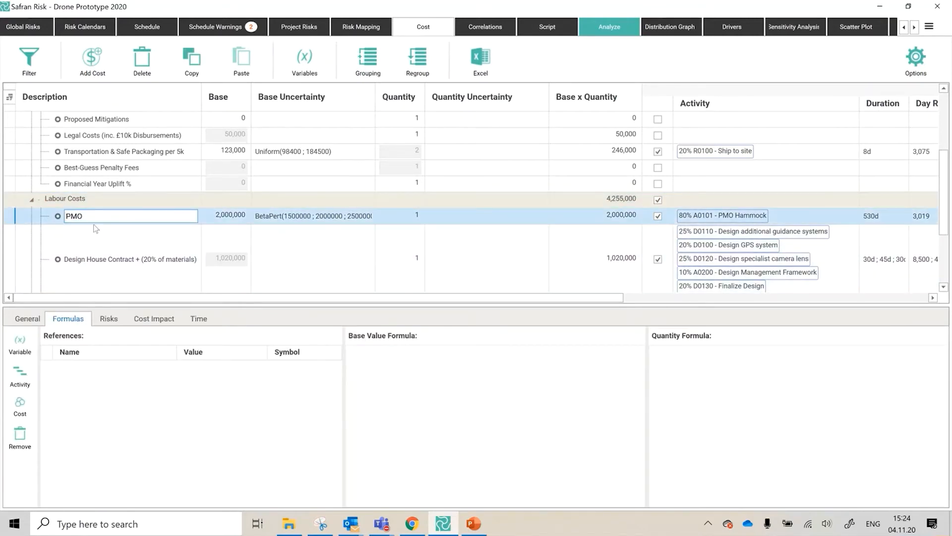
{"action": "left_click", "coordinate": [199, 319]}
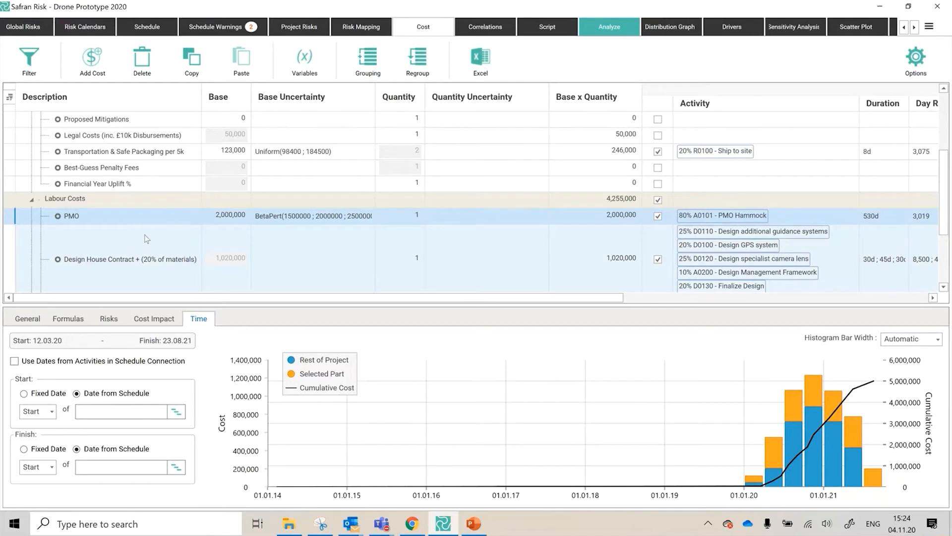
{"action": "left_click", "coordinate": [147, 239]}
{"action": "scroll", "coordinate": [145, 238], "scroll_direction": "down", "scroll_amount": 2}
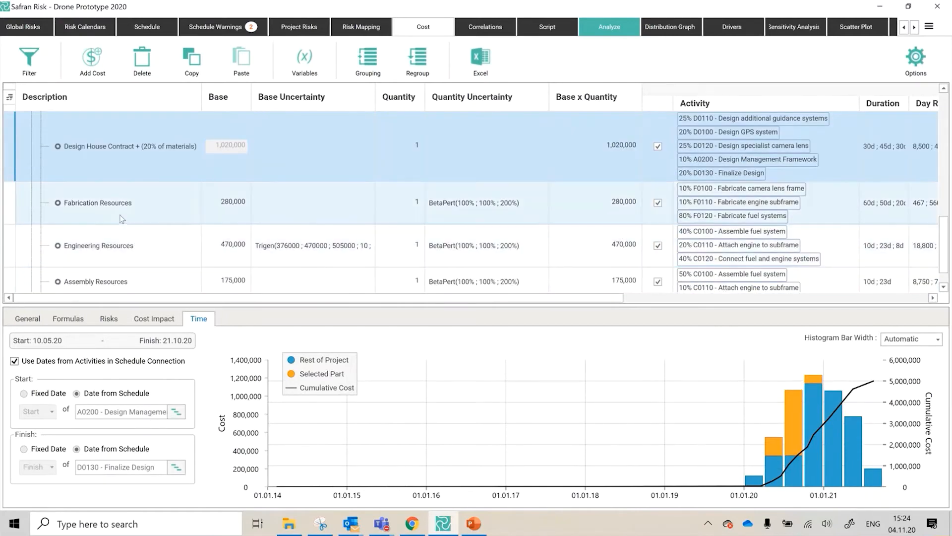
{"action": "left_click", "coordinate": [122, 218]}
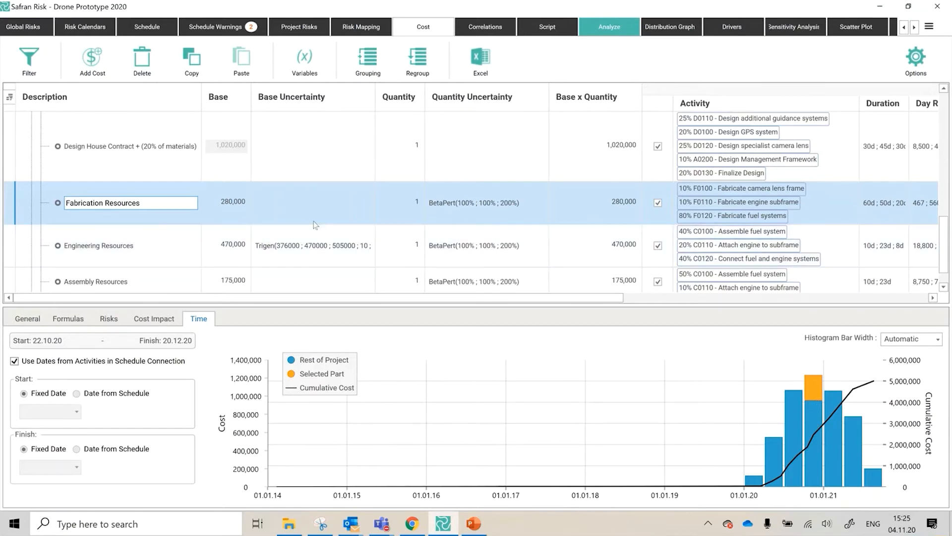
{"action": "scroll", "coordinate": [325, 219], "scroll_direction": "up", "scroll_amount": 1}
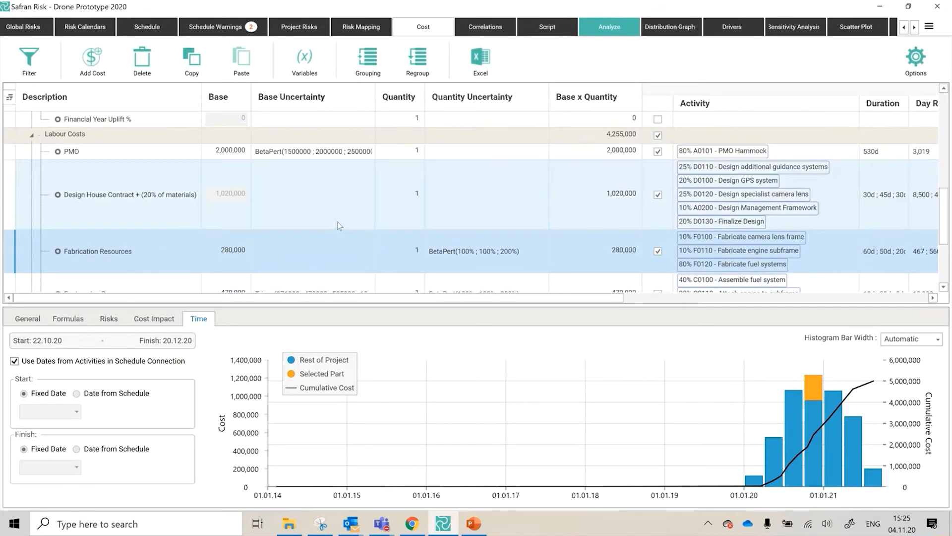
{"action": "scroll", "coordinate": [338, 222], "scroll_direction": "up", "scroll_amount": 2}
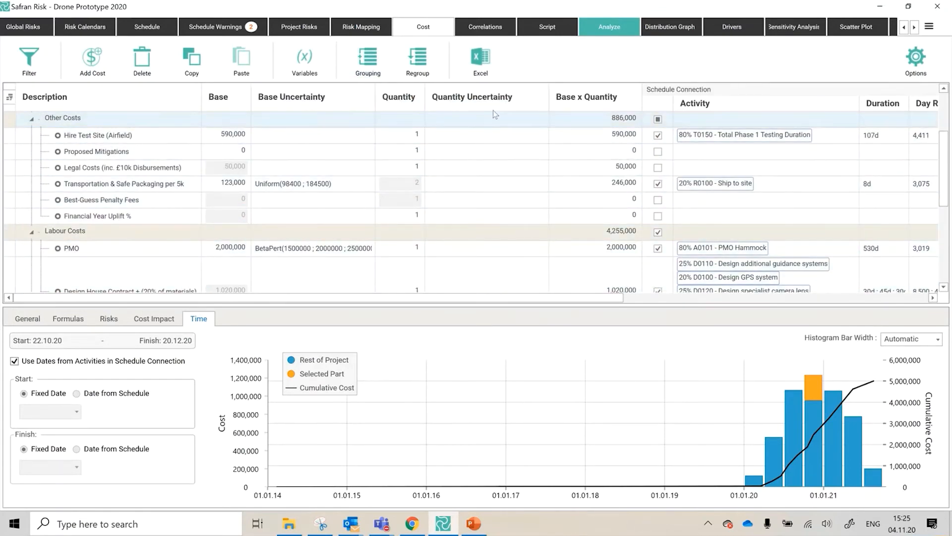
- Review the risks available and assigned to the Fuel System (Parts) cost, and cancel without changing the selection
{"action": "left_click_drag", "start_coordinate": [577, 297], "coordinate": [784, 297]}
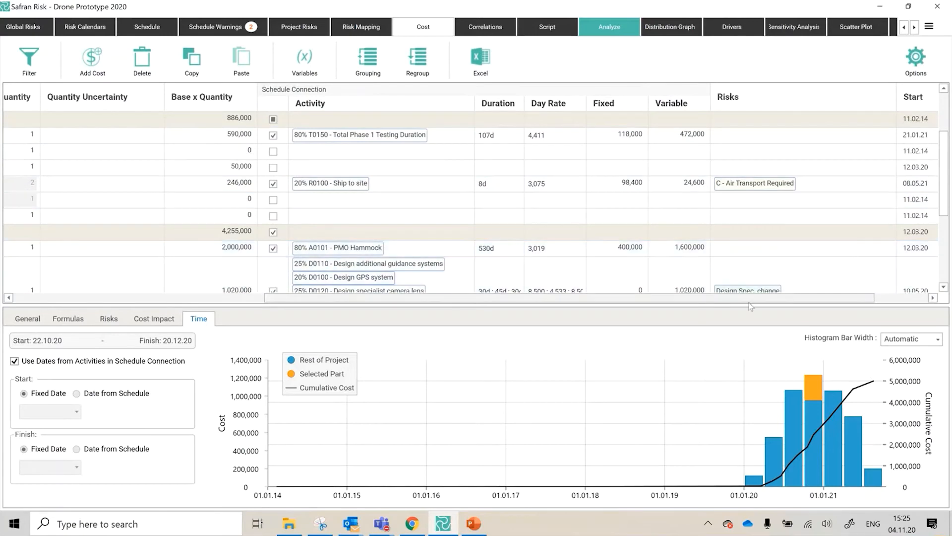
{"action": "left_click_drag", "start_coordinate": [756, 301], "coordinate": [838, 310]}
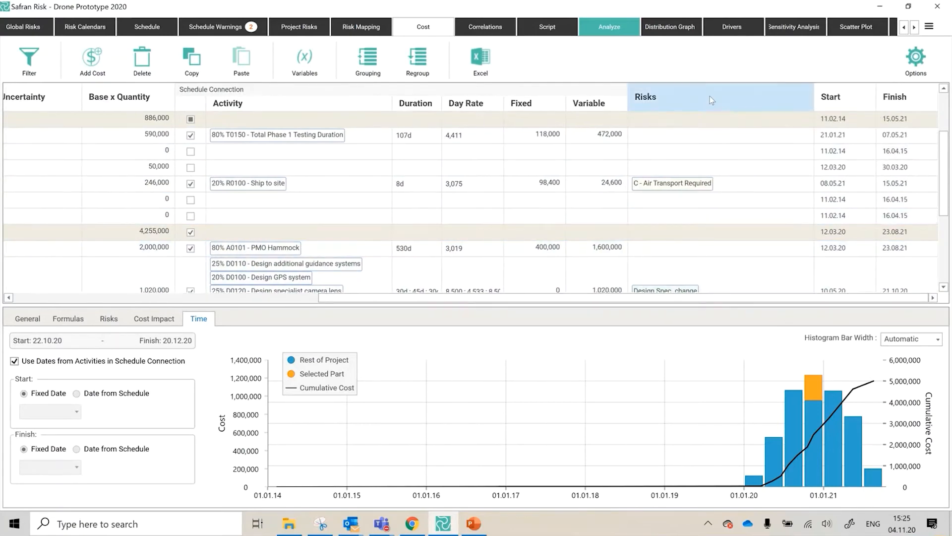
{"action": "scroll", "coordinate": [655, 165], "scroll_direction": "up", "scroll_amount": 2}
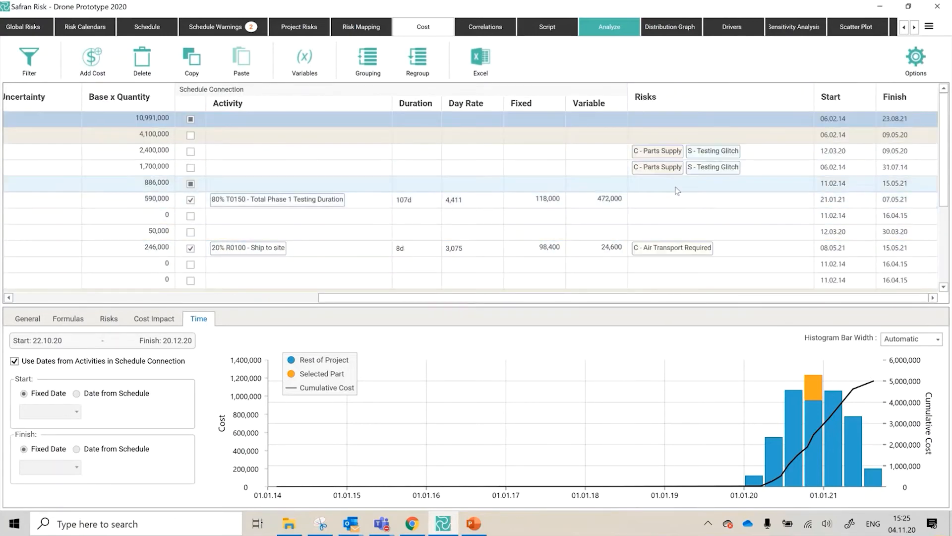
{"action": "left_click", "coordinate": [766, 153]}
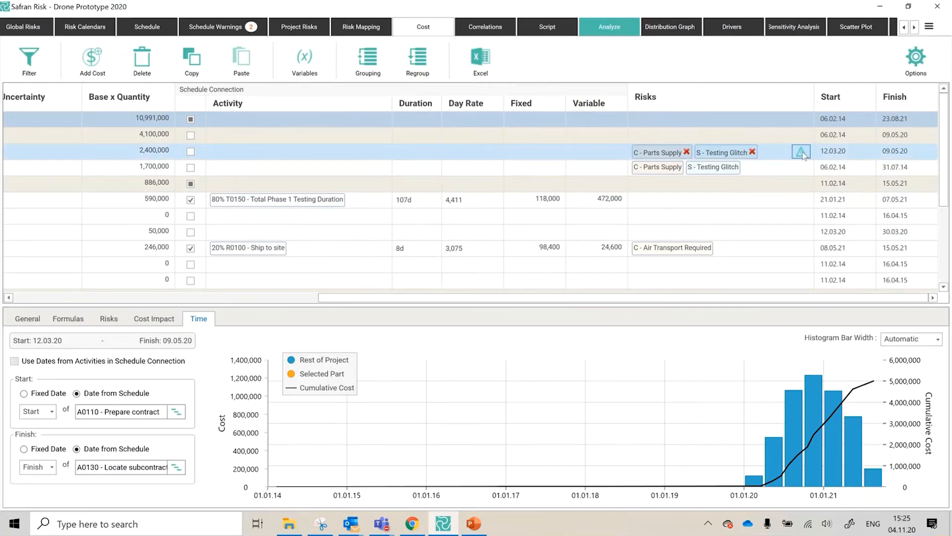
{"action": "left_click", "coordinate": [801, 152]}
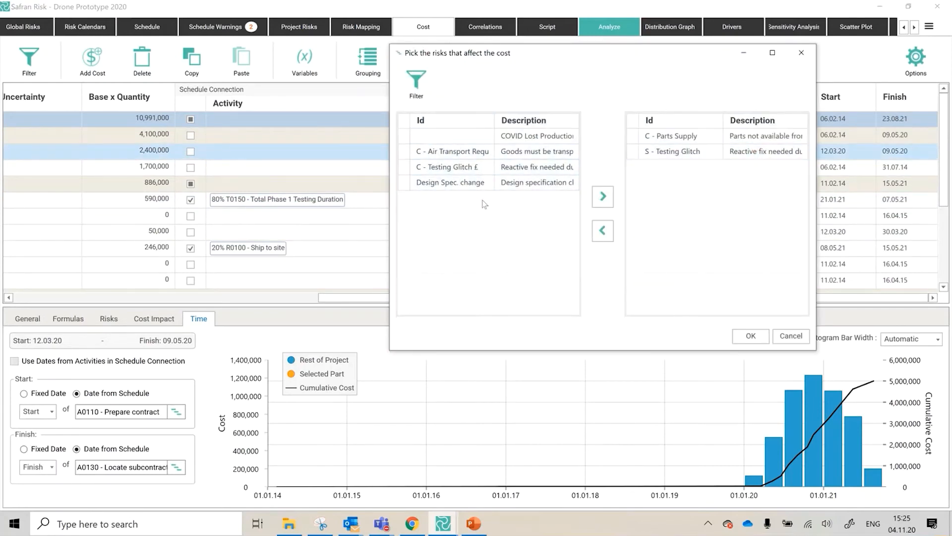
{"action": "left_click", "coordinate": [522, 191]}
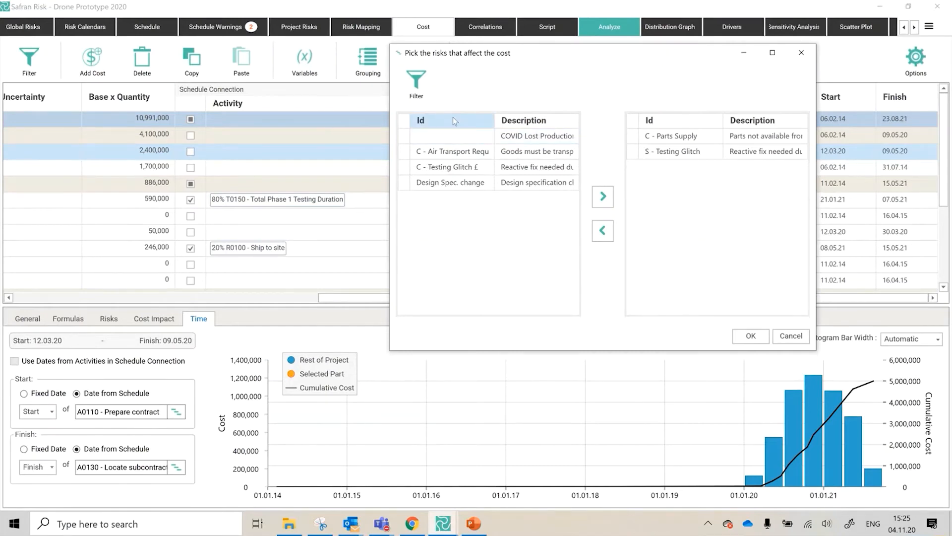
{"action": "left_click", "coordinate": [791, 342]}
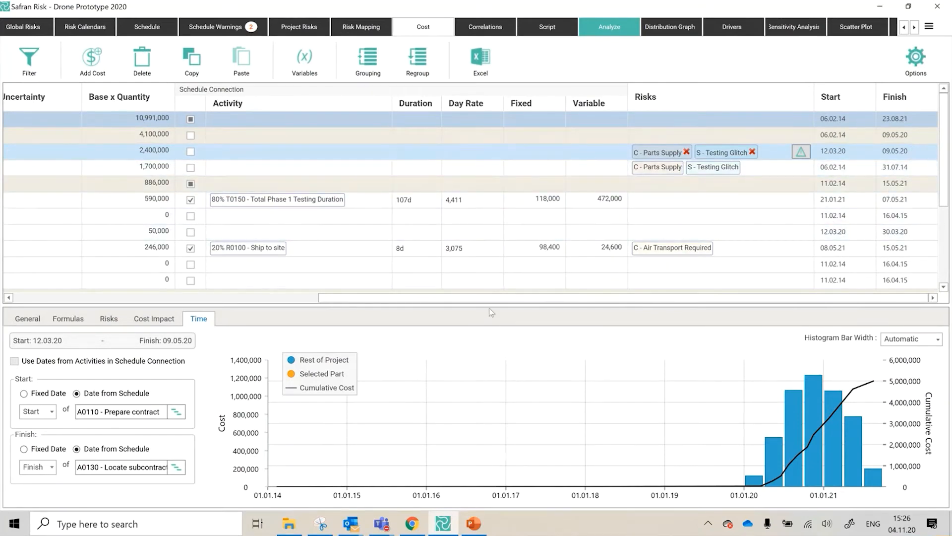
{"action": "left_click_drag", "start_coordinate": [496, 299], "coordinate": [214, 301]}
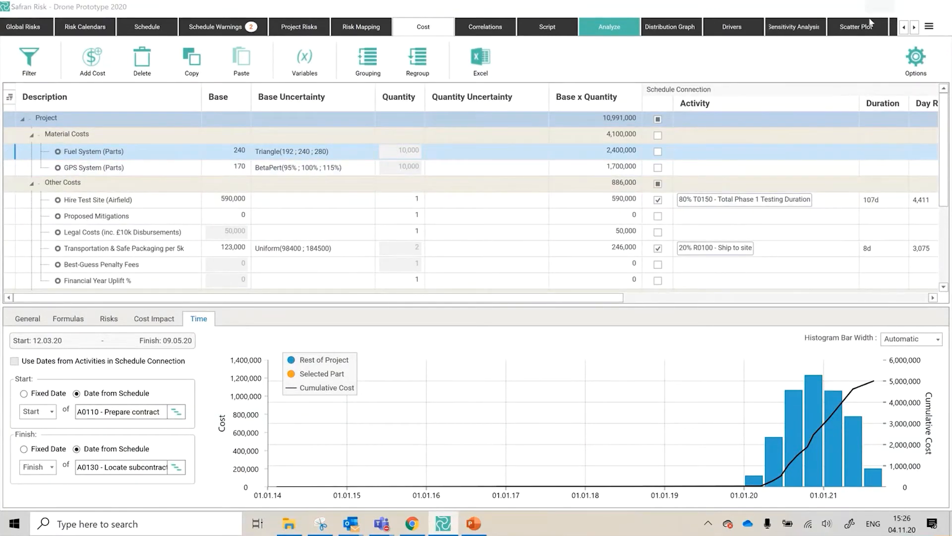
- Switch to PowerPoint, present the Linking Cost to Time slides from slide 48 to slide 50, and end the slide show
{"action": "left_click", "coordinate": [880, 5]}
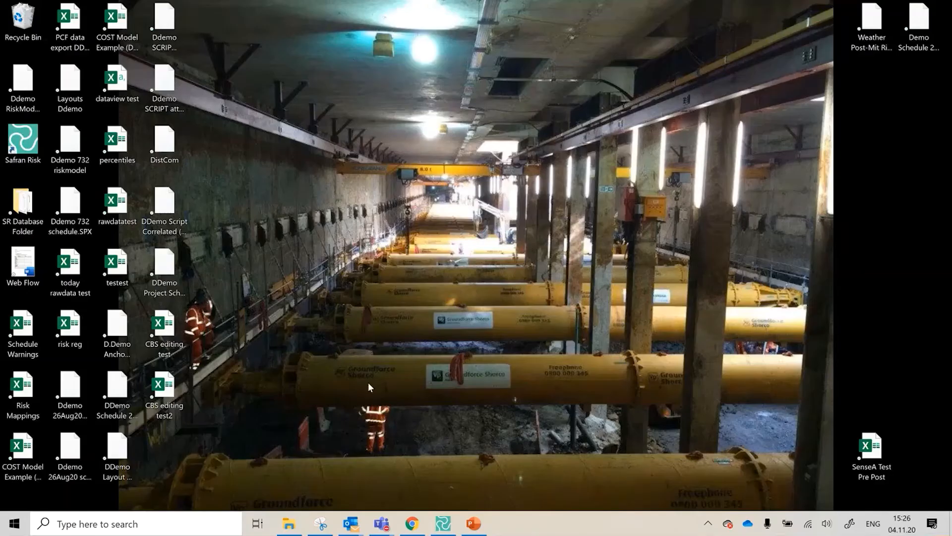
{"action": "left_click", "coordinate": [477, 525]}
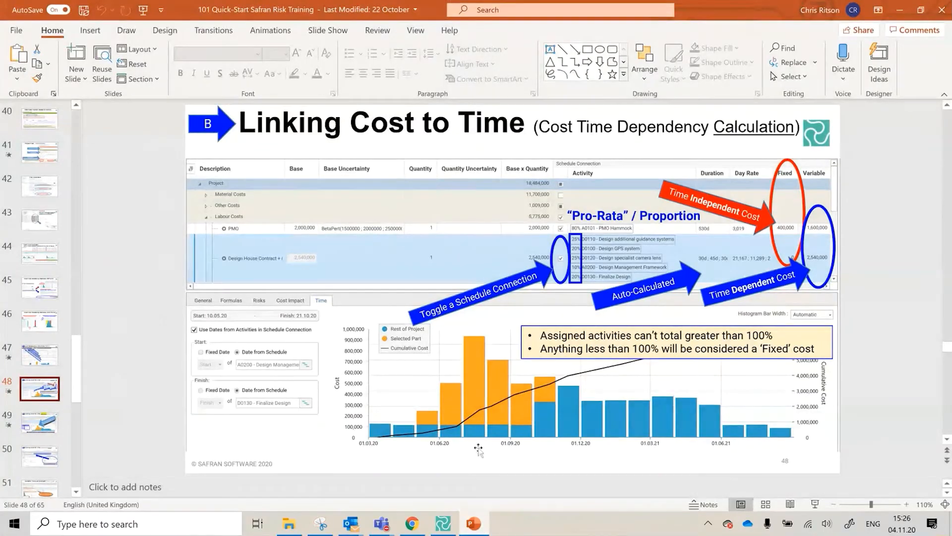
{"action": "left_click", "coordinate": [815, 504]}
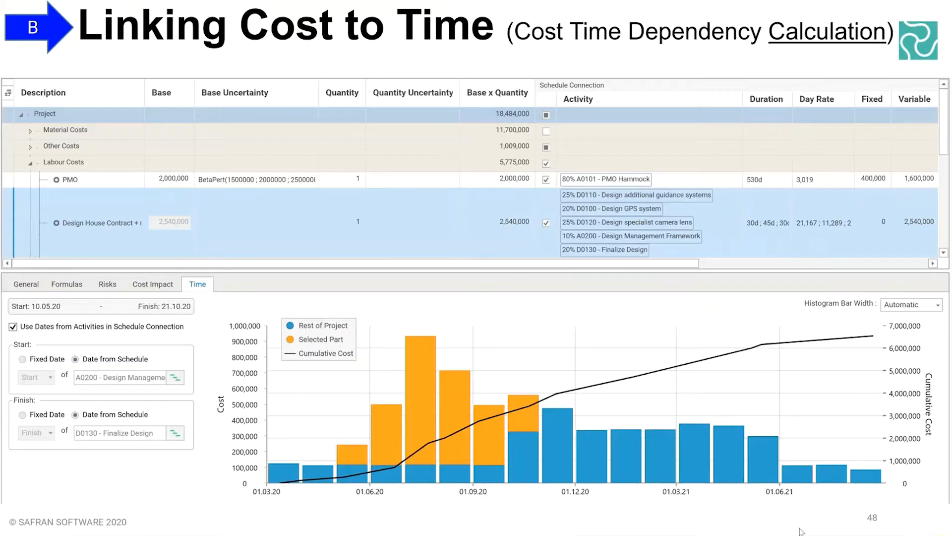
{"action": "left_click", "coordinate": [823, 469]}
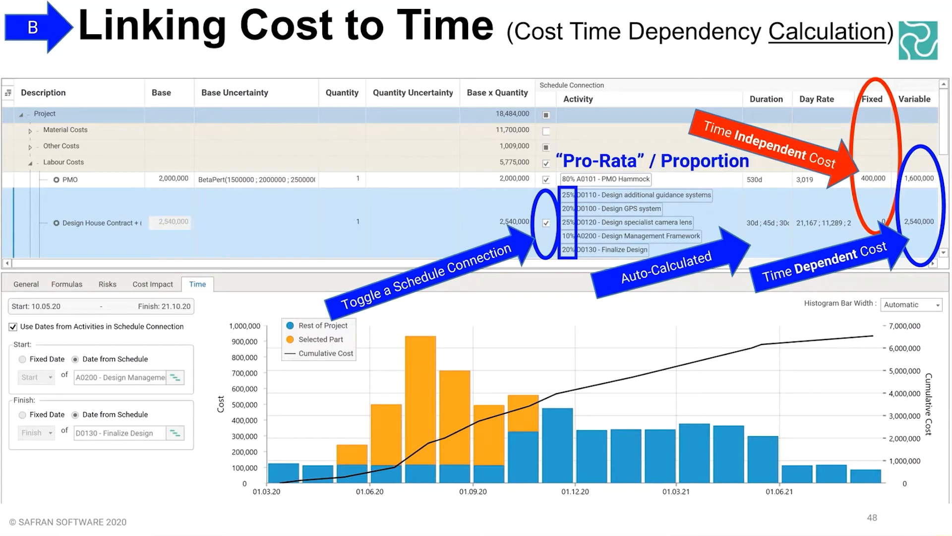
{"action": "key", "text": "Right"}
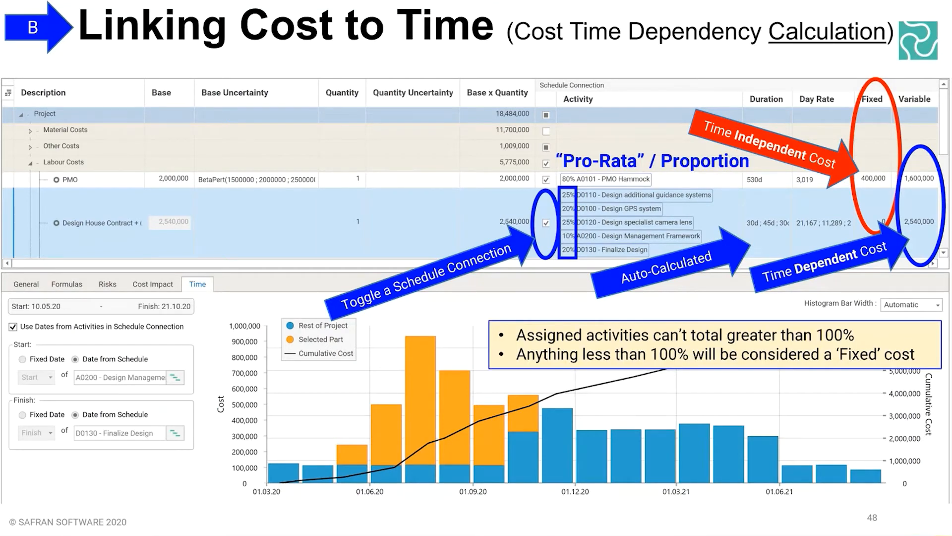
{"action": "key", "text": "Right"}
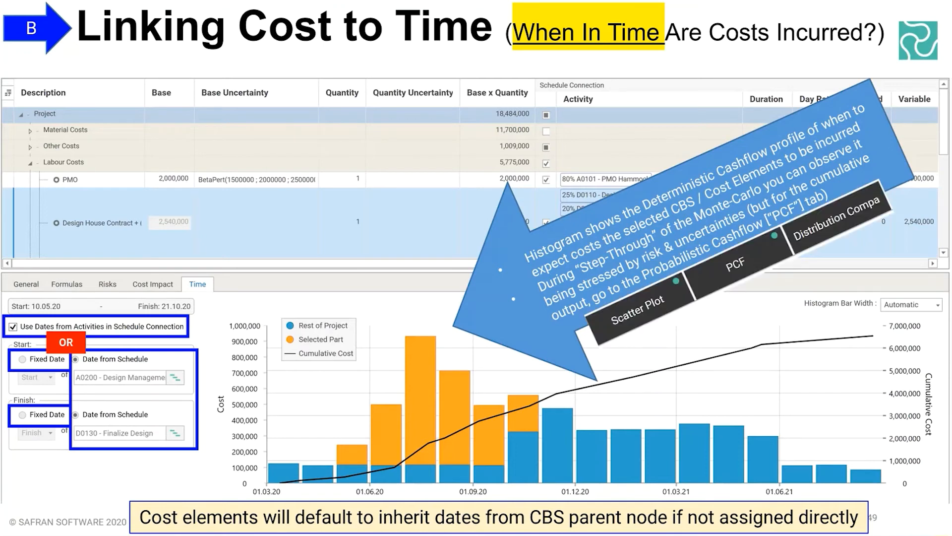
{"action": "key", "text": "Right"}
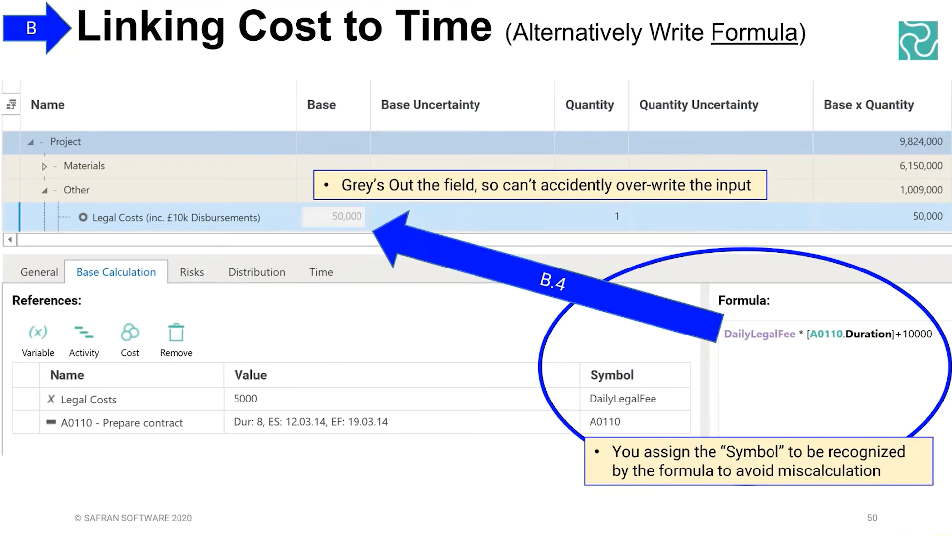
{"action": "key", "text": "Escape"}
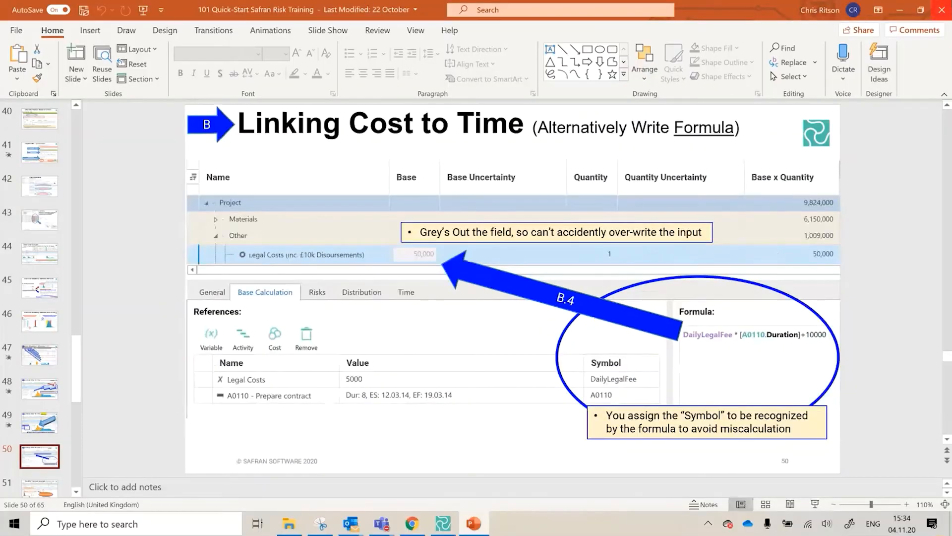
- Return to Safran Risk and inspect the base value formula and references of Legal Costs (inc. £10k Disbursements)
{"action": "left_click", "coordinate": [897, 8]}
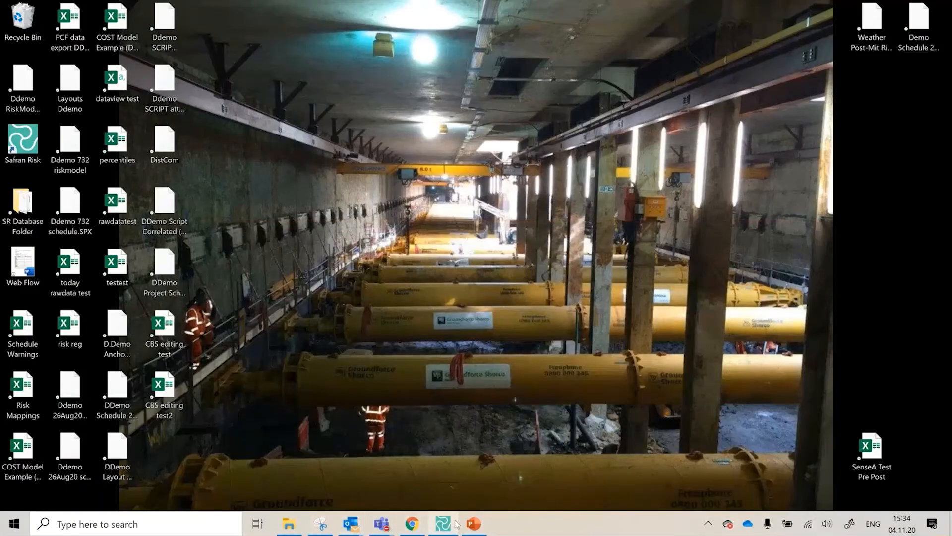
{"action": "left_click", "coordinate": [447, 525]}
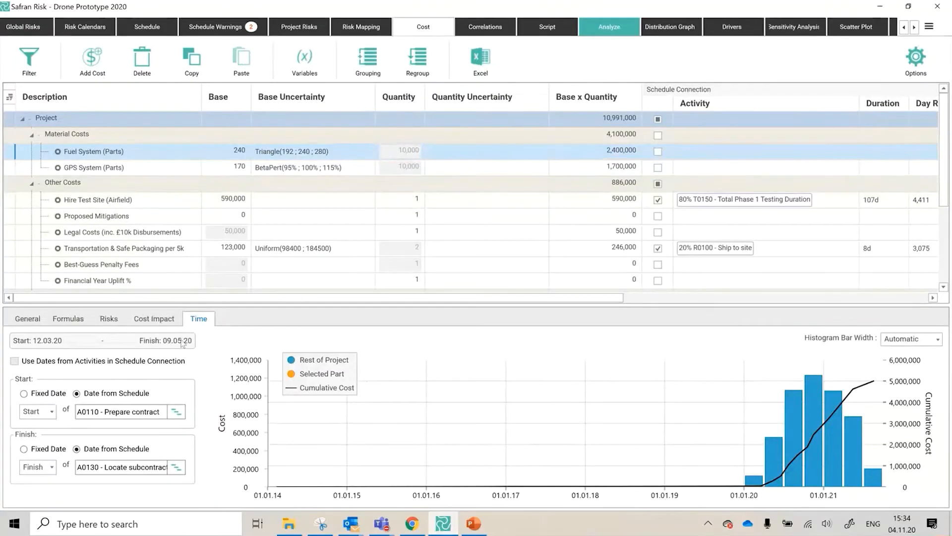
{"action": "scroll", "coordinate": [89, 257], "scroll_direction": "down", "scroll_amount": 5}
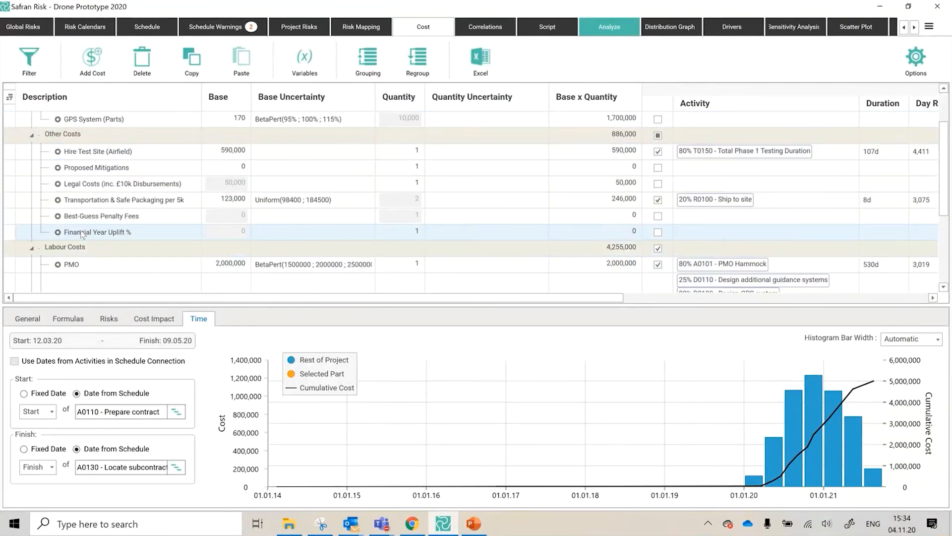
{"action": "scroll", "coordinate": [101, 258], "scroll_direction": "up", "scroll_amount": 3}
{"action": "left_click", "coordinate": [98, 183]}
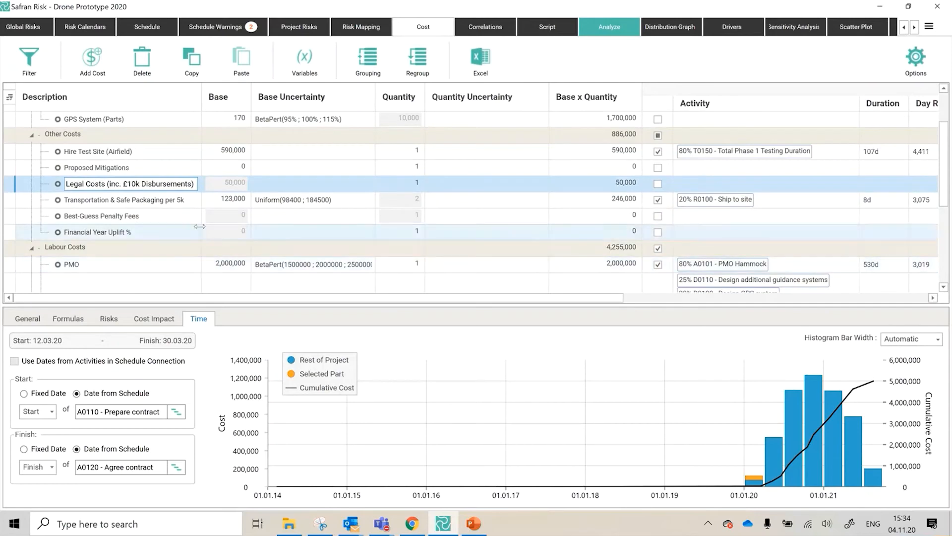
{"action": "left_click", "coordinate": [311, 180]}
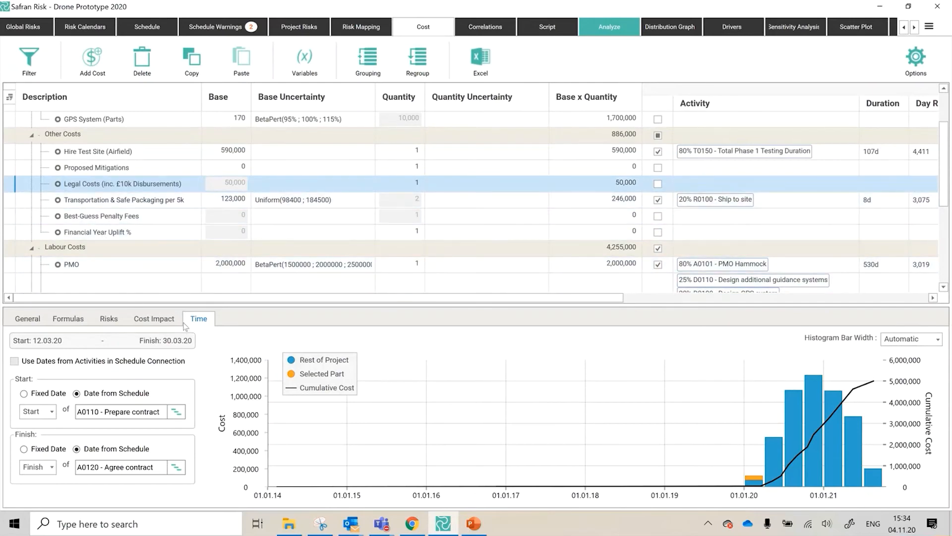
{"action": "left_click", "coordinate": [67, 319]}
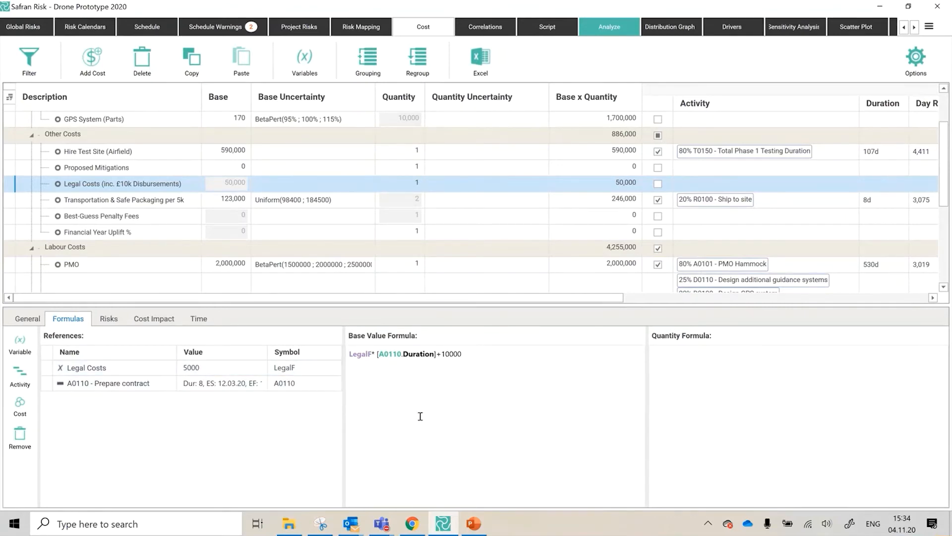
{"action": "left_click", "coordinate": [297, 369]}
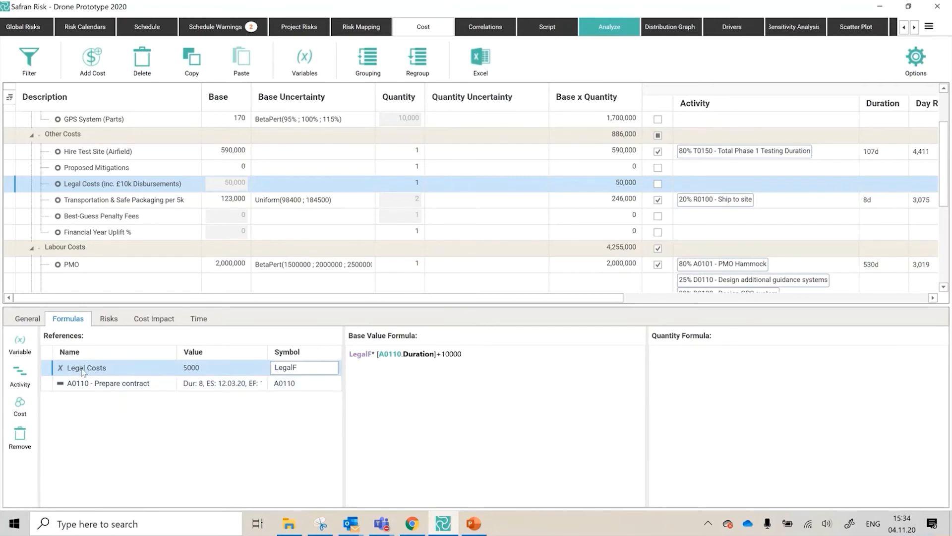
{"action": "left_click", "coordinate": [197, 372]}
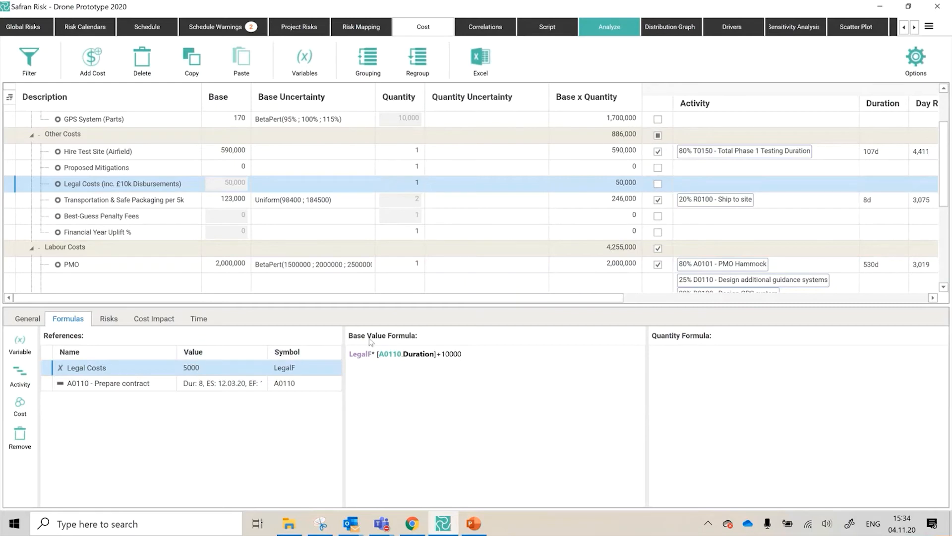
- Change the symbol of the Legal Costs variable reference to LegalFee
{"action": "left_click", "coordinate": [298, 371]}
{"action": "left_click", "coordinate": [299, 371]}
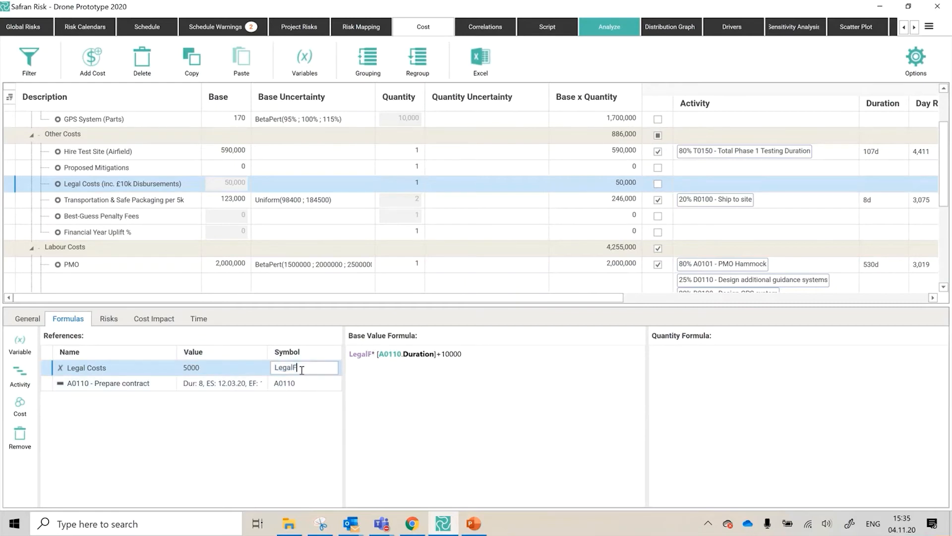
{"action": "type", "text": "ee"}
{"action": "key", "text": "Return"}
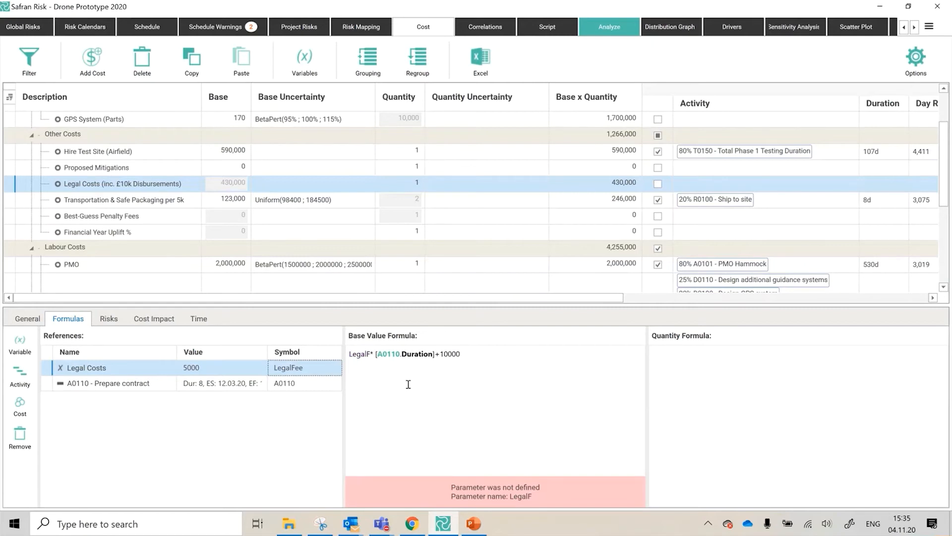
- Restore the Legal Costs variable reference's symbol to LegalF so it matches the base value formula
{"action": "left_click", "coordinate": [371, 354]}
{"action": "left_click", "coordinate": [323, 367]}
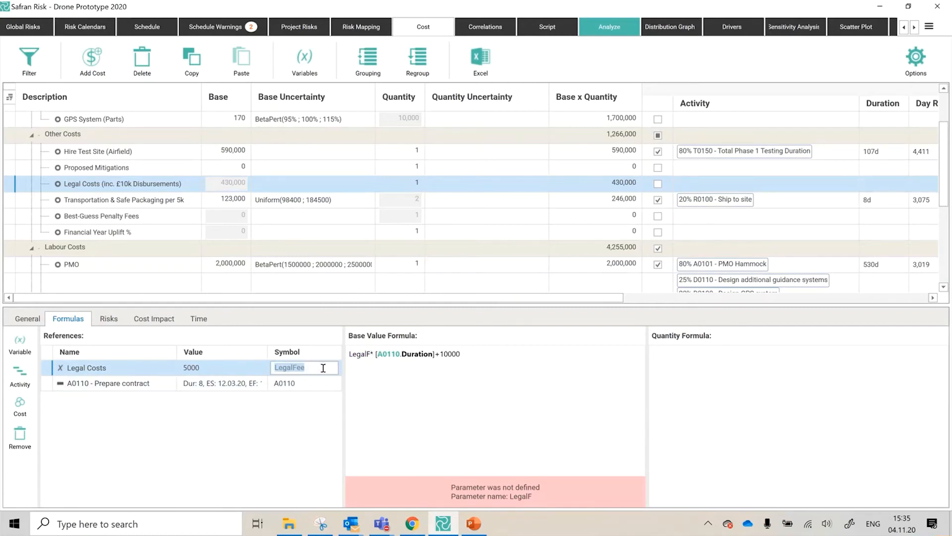
{"action": "left_click", "coordinate": [325, 368]}
{"action": "key", "text": "BackSpace"}
{"action": "key", "text": "BackSpace"}
{"action": "key", "text": "Return"}
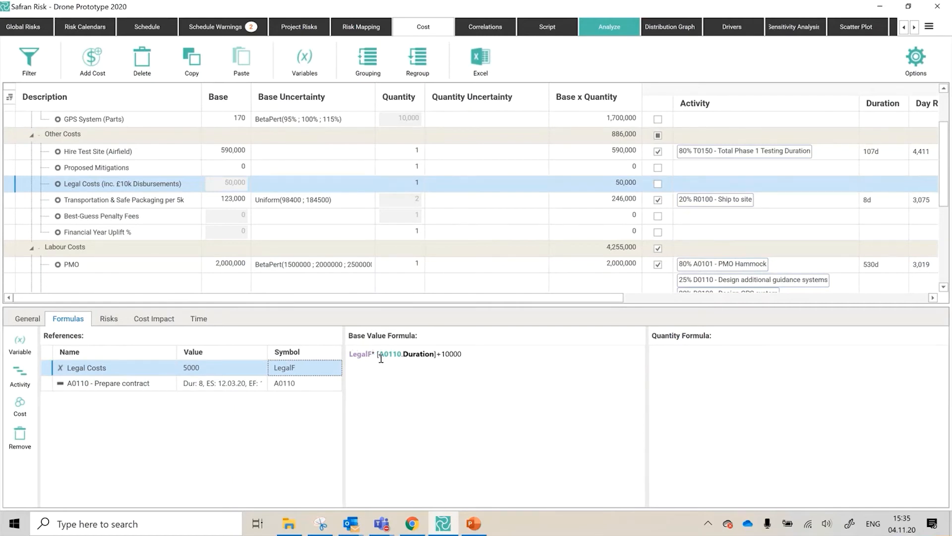
- Examine the A0110 Duration term in the formula and the activity reference picker, and cancel without adding an activity
{"action": "left_click_drag", "start_coordinate": [381, 356], "coordinate": [436, 358]}
{"action": "left_click", "coordinate": [400, 358]}
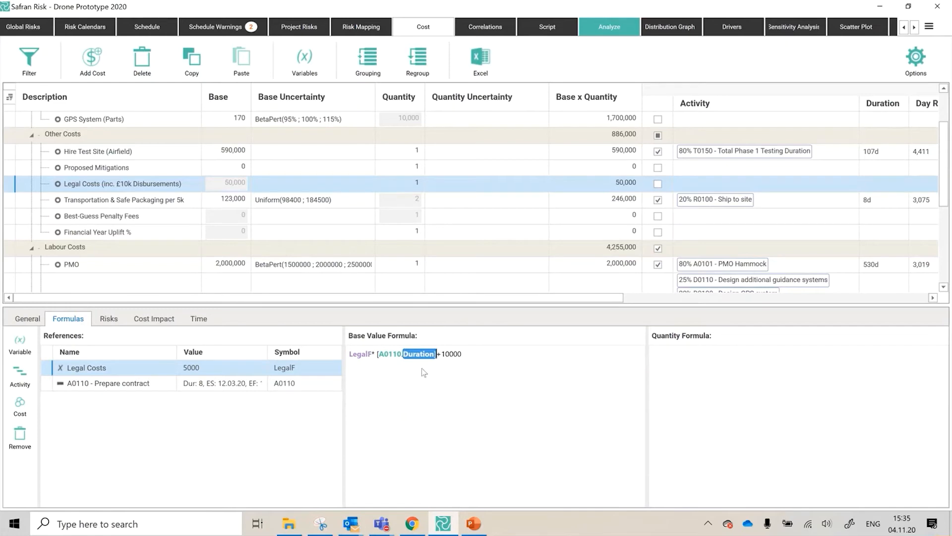
{"action": "left_click", "coordinate": [95, 386]}
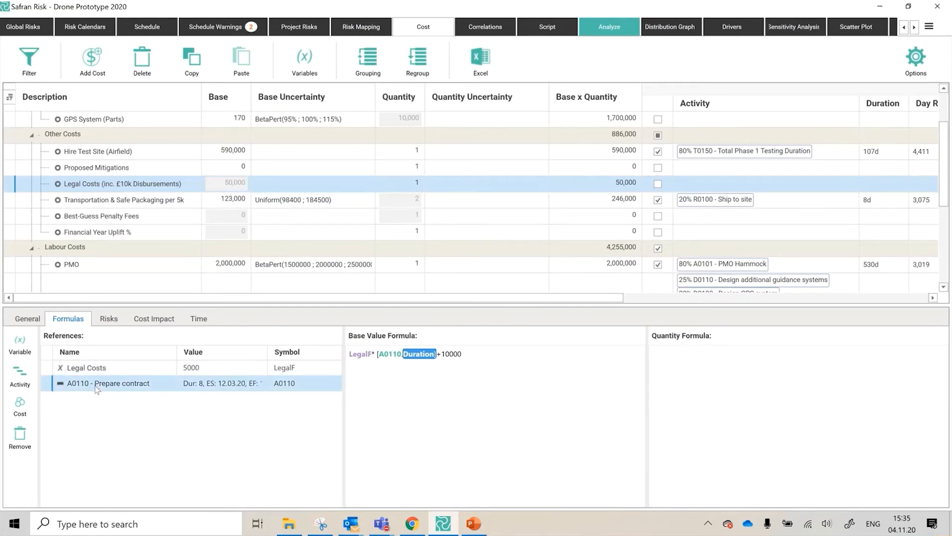
{"action": "left_click", "coordinate": [25, 382]}
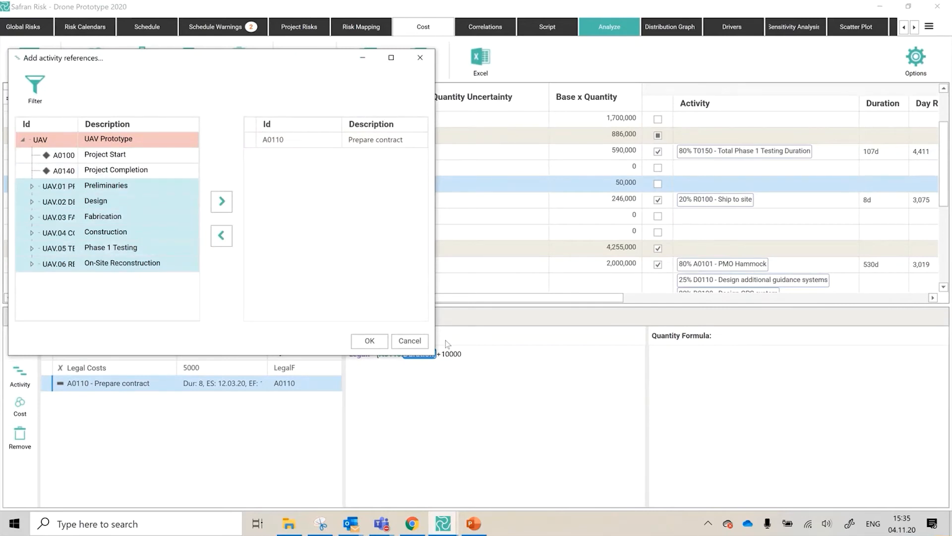
{"action": "left_click", "coordinate": [410, 341]}
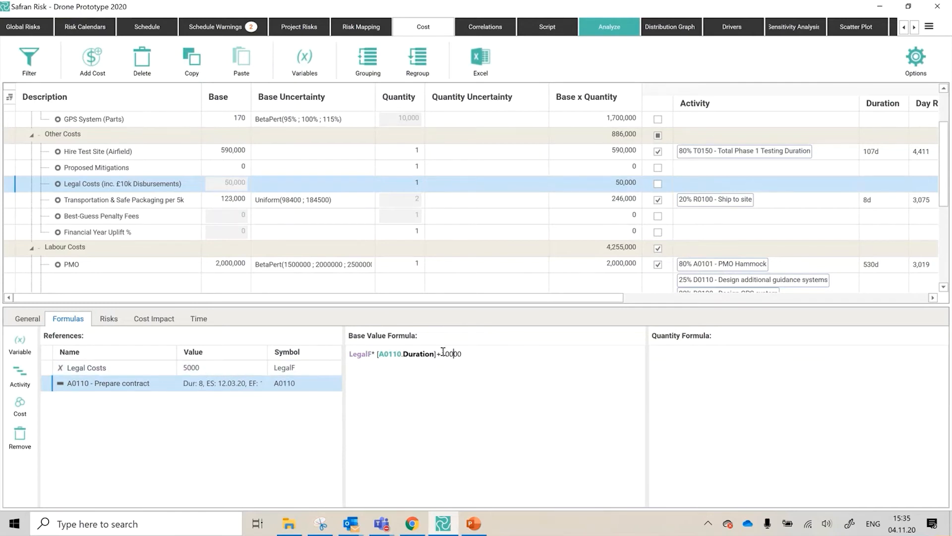
- Try editing the fixed amount at the end of the Legal Costs base value formula, and restore it to 10000
{"action": "left_click_drag", "start_coordinate": [441, 353], "coordinate": [480, 351]}
{"action": "left_click", "coordinate": [503, 365]}
{"action": "left_click", "coordinate": [523, 350]}
{"action": "key", "text": "BackSpace"}
{"action": "type", "text": "1"}
{"action": "key", "text": "Return"}
{"action": "key", "text": "BackSpace"}
{"action": "type", "text": "0"}
{"action": "left_click", "coordinate": [720, 391]}
- Look over the cost table's elements and open the list of variables used in the cost formulas
{"action": "scroll", "coordinate": [395, 239], "scroll_direction": "down", "scroll_amount": 5}
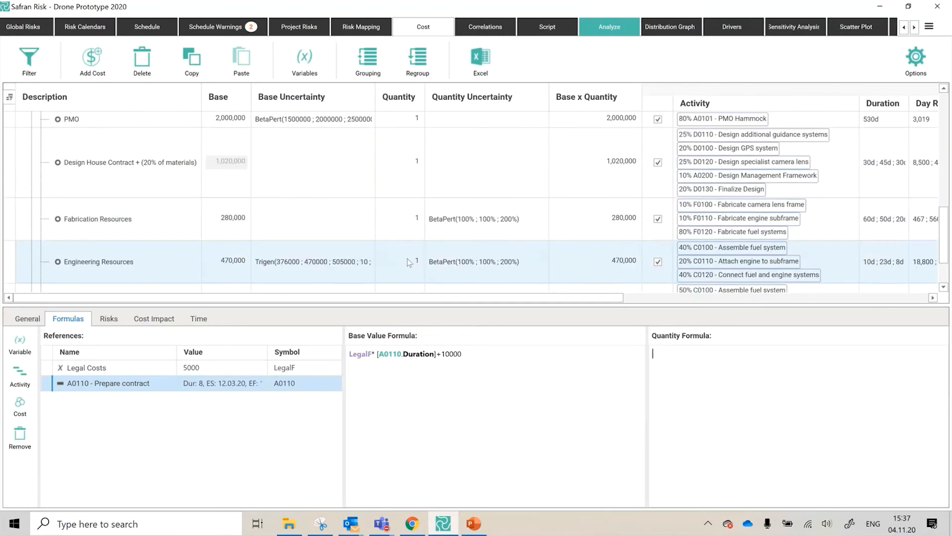
{"action": "scroll", "coordinate": [405, 257], "scroll_direction": "down", "scroll_amount": 2}
{"action": "scroll", "coordinate": [406, 258], "scroll_direction": "up", "scroll_amount": 10}
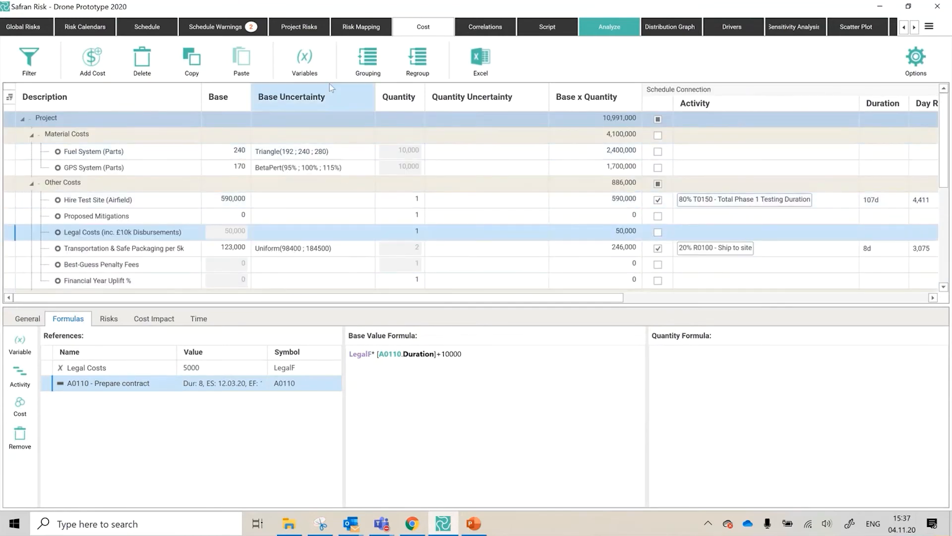
{"action": "left_click", "coordinate": [317, 53]}
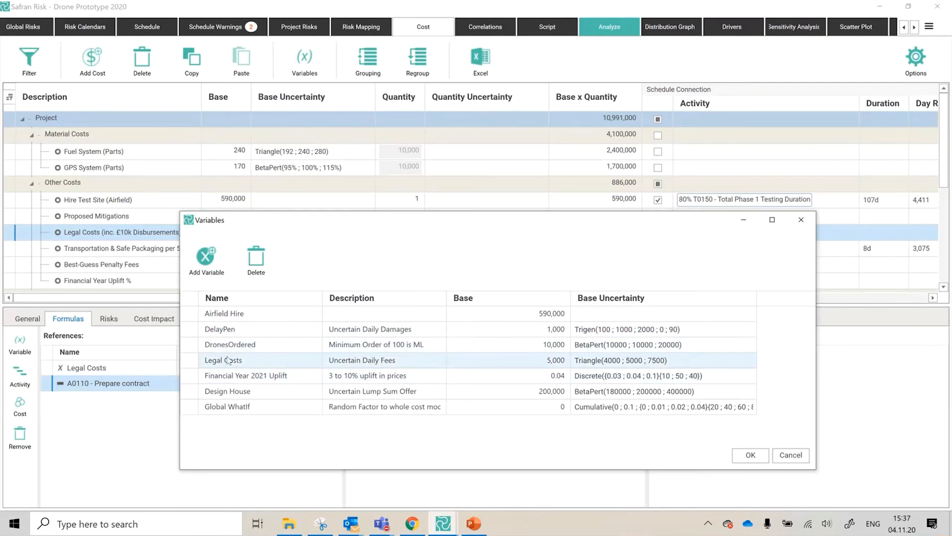
- Inspect the Legal Costs variable's base value and Triangle uncertainty distribution, and cancel the distribution settings without changes
{"action": "double_click", "coordinate": [549, 360]}
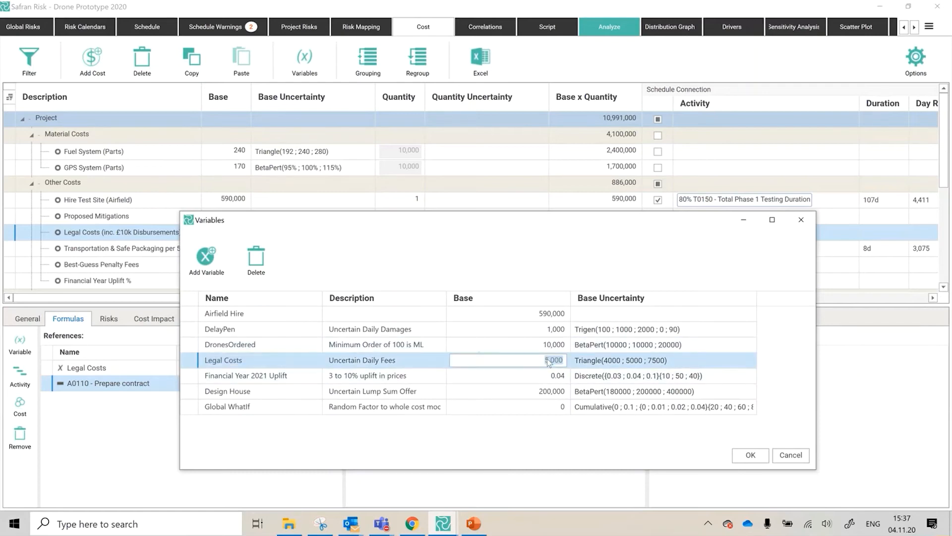
{"action": "left_click", "coordinate": [672, 369]}
{"action": "left_click", "coordinate": [742, 362]}
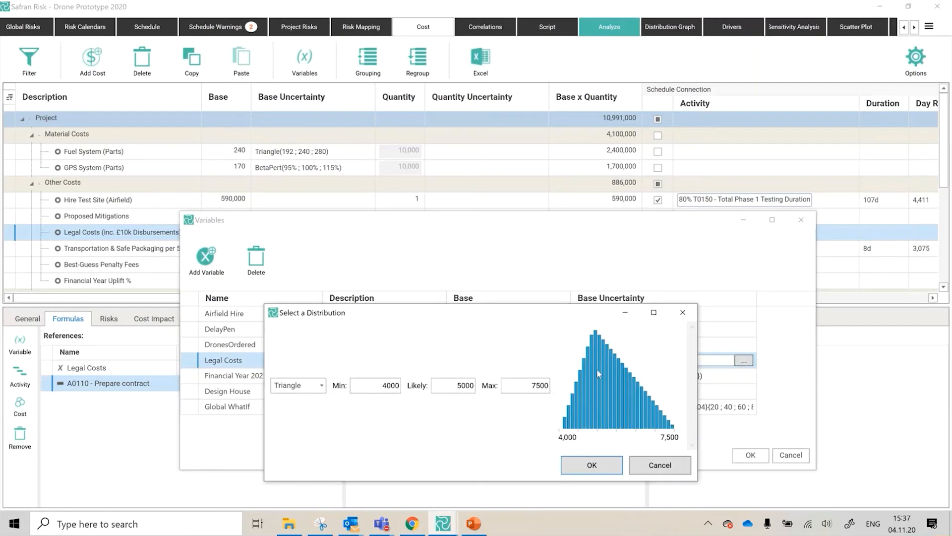
{"action": "left_click", "coordinate": [645, 466]}
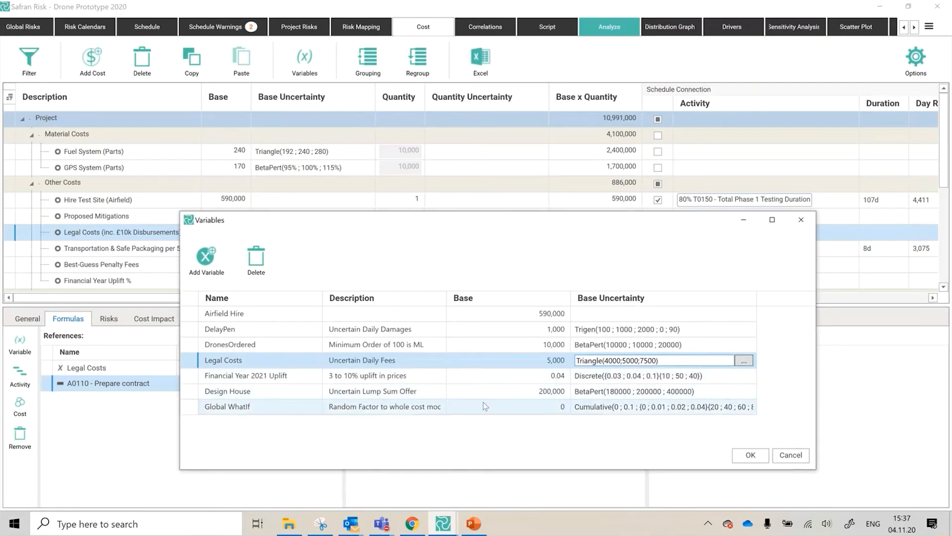
- Inspect the Financial Year 2021 Uplift variable's description, base value and Discrete distribution, and cancel out of the variables list
{"action": "left_click", "coordinate": [310, 377]}
{"action": "left_click", "coordinate": [351, 380]}
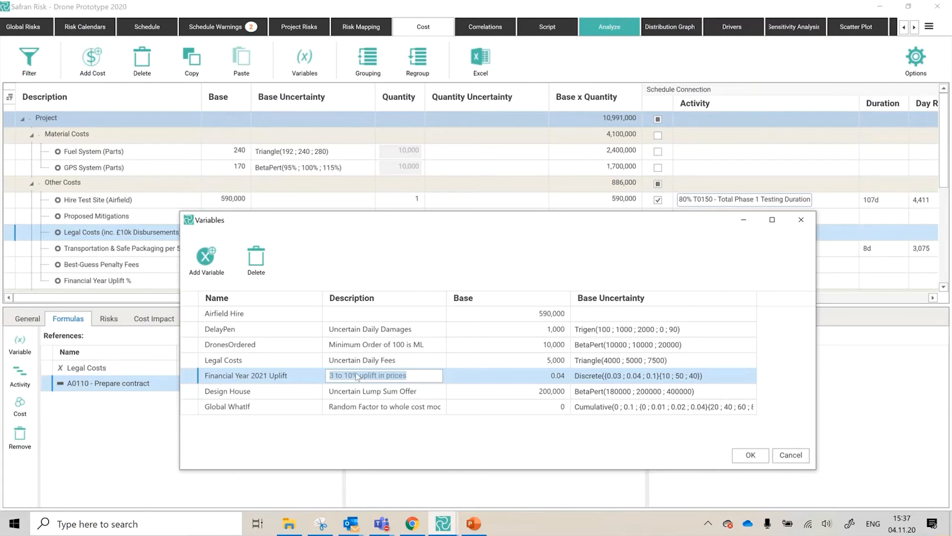
{"action": "left_click", "coordinate": [559, 380]}
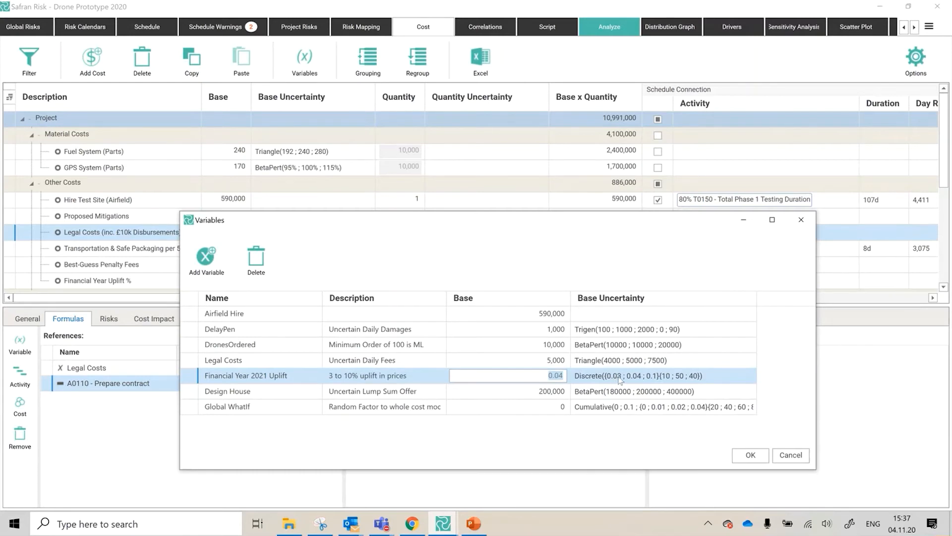
{"action": "left_click", "coordinate": [656, 380]}
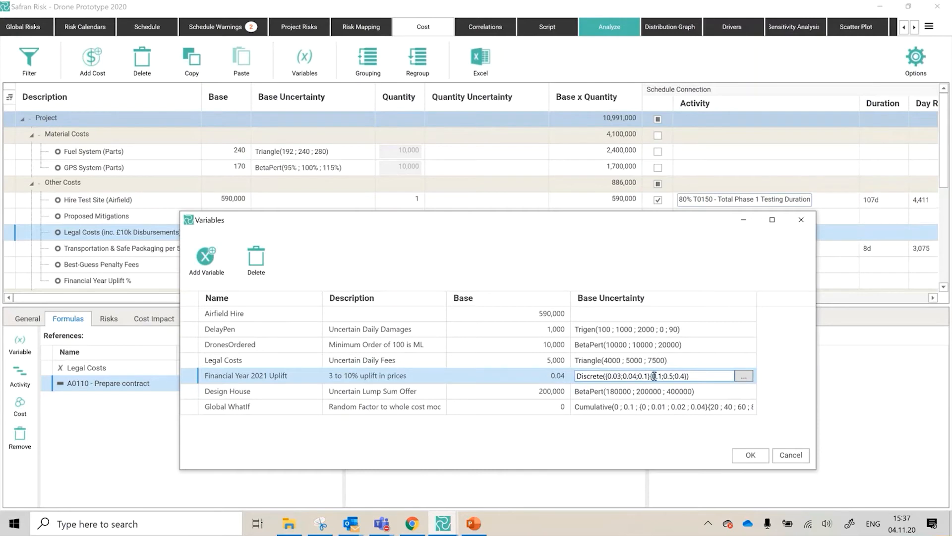
{"action": "left_click", "coordinate": [743, 375]}
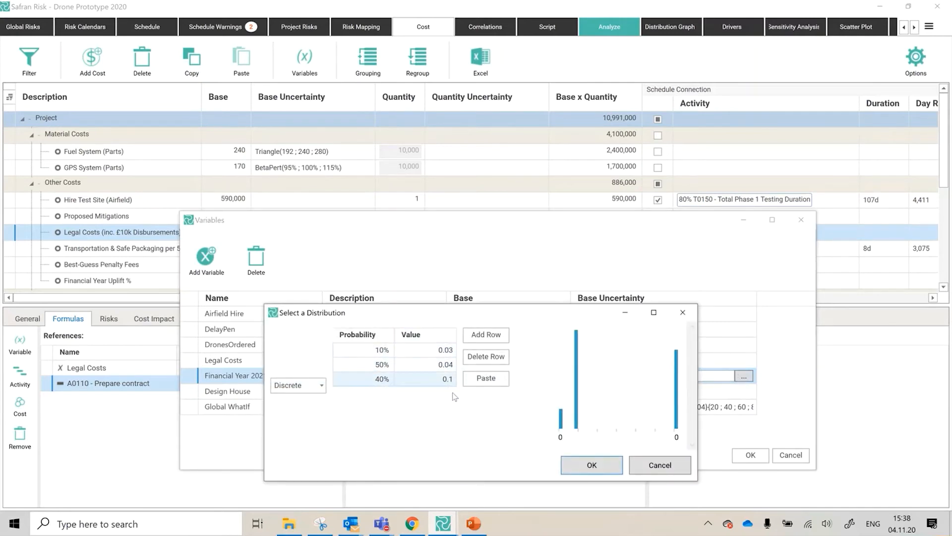
{"action": "left_click", "coordinate": [660, 464]}
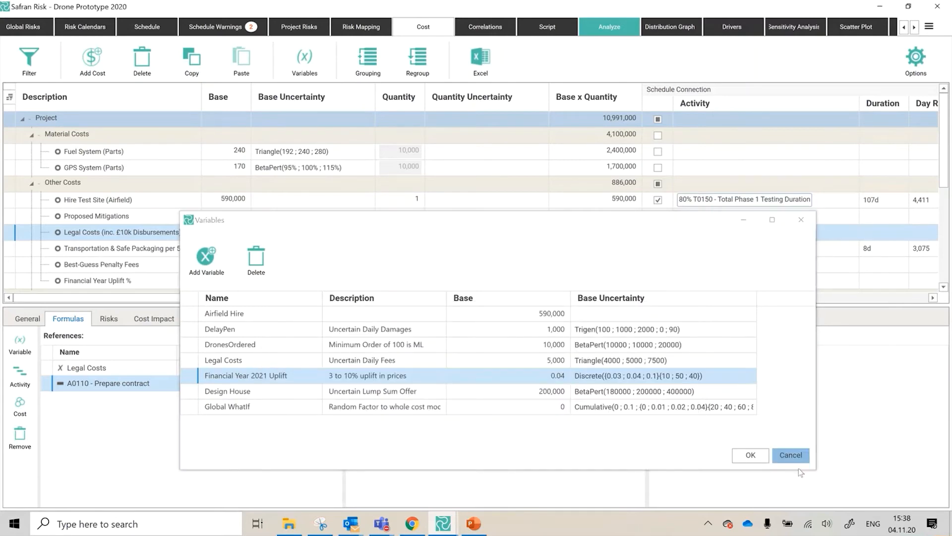
{"action": "left_click", "coordinate": [790, 455]}
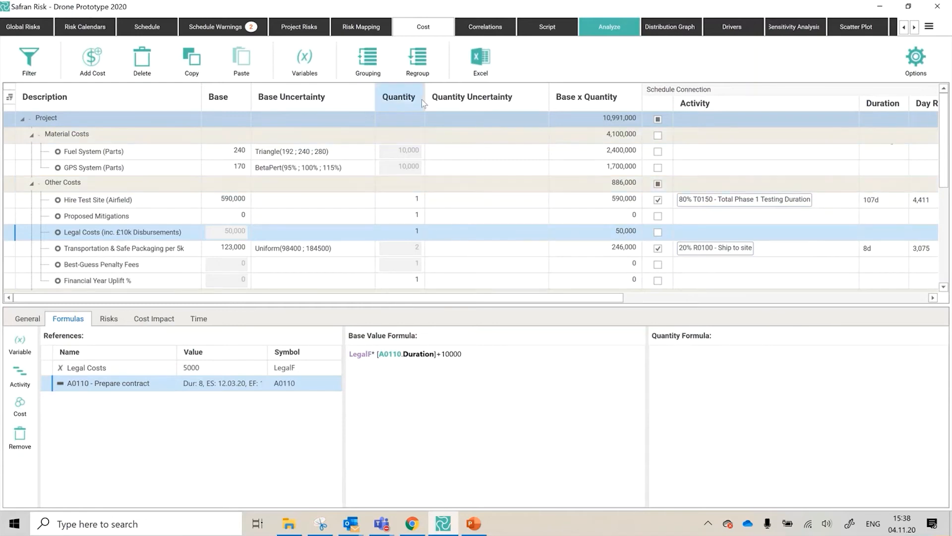
- Examine the Best-Guess Penalty Fees references, the date and DelayPen terms of its base value formula, and its quantity formula
{"action": "left_click", "coordinate": [90, 271]}
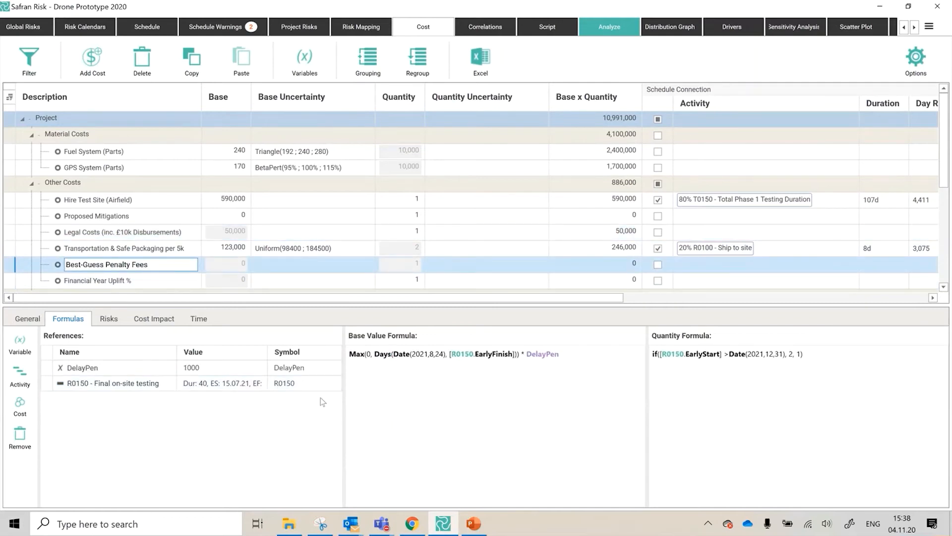
{"action": "left_click", "coordinate": [95, 268]}
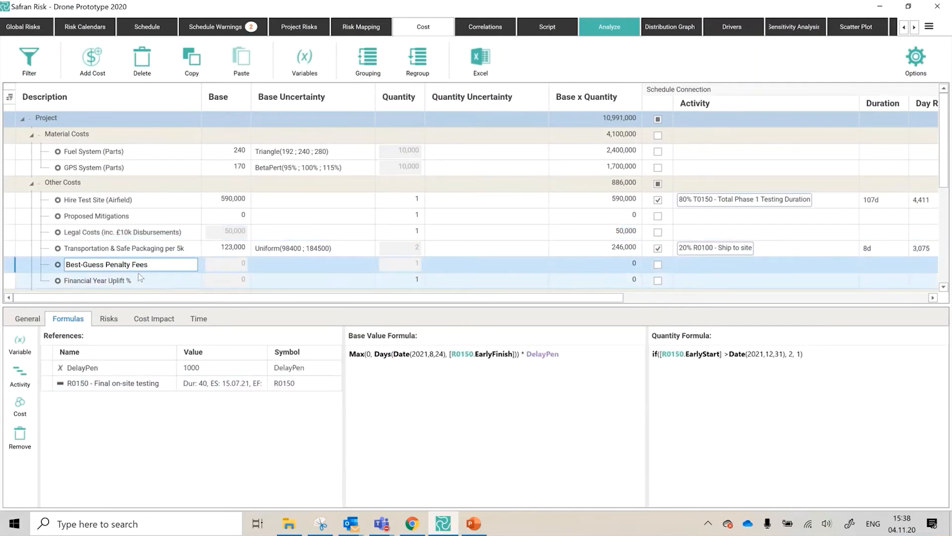
{"action": "left_click", "coordinate": [410, 386]}
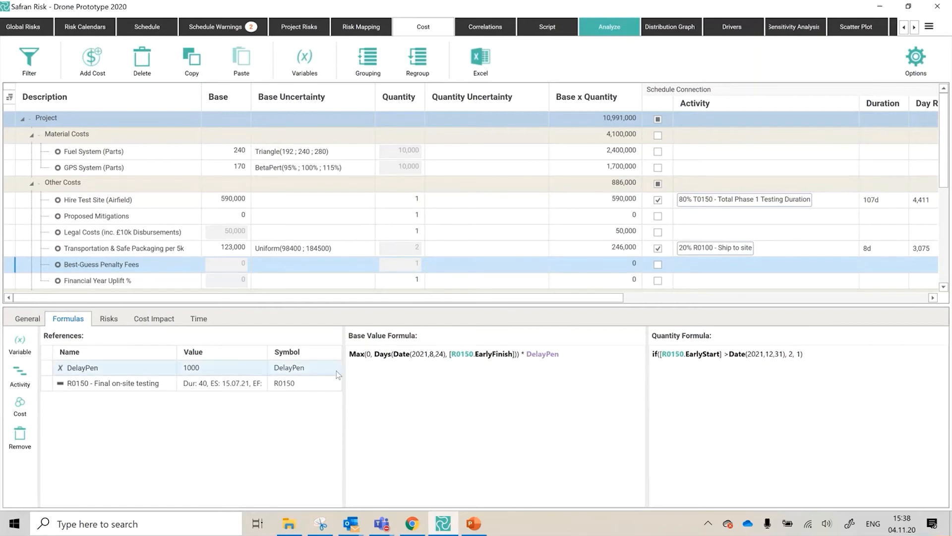
{"action": "left_click", "coordinate": [410, 354]}
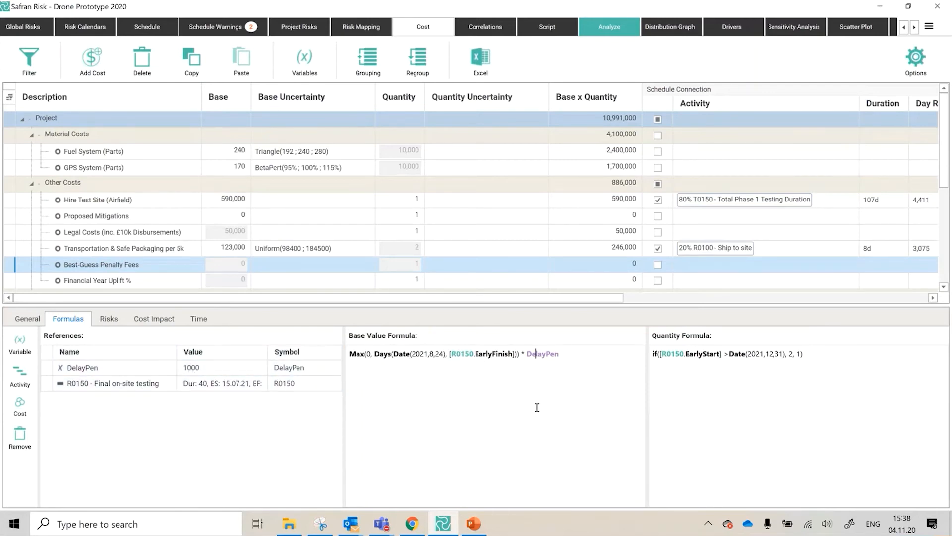
{"action": "left_click_drag", "start_coordinate": [451, 355], "coordinate": [511, 356]}
{"action": "left_click_drag", "start_coordinate": [445, 355], "coordinate": [413, 352]}
{"action": "left_click_drag", "start_coordinate": [520, 358], "coordinate": [560, 358]}
{"action": "left_click", "coordinate": [562, 358]}
{"action": "left_click", "coordinate": [694, 367]}
- Open the analysis setup and demonstrate the Include Correlations option by switching it off and back on
{"action": "left_click", "coordinate": [612, 35]}
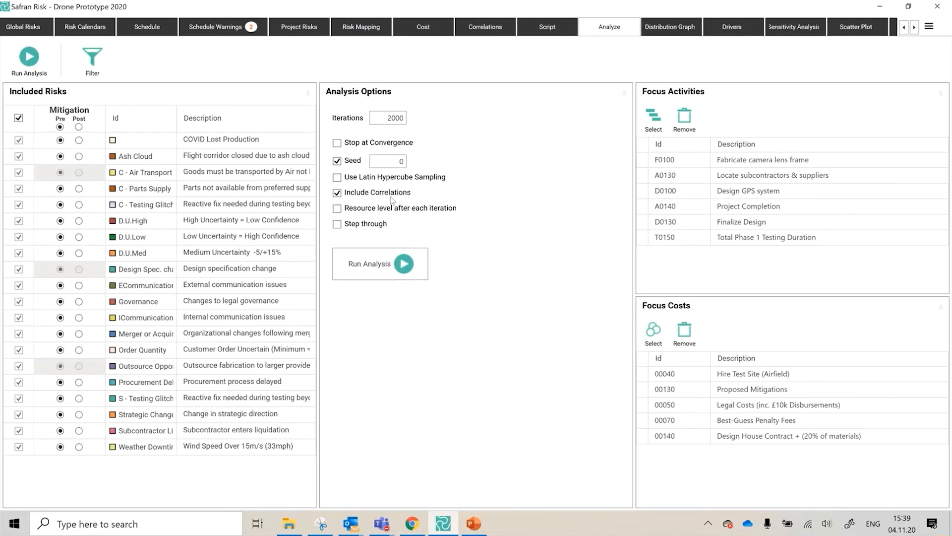
{"action": "left_click", "coordinate": [338, 194]}
{"action": "left_click", "coordinate": [337, 194]}
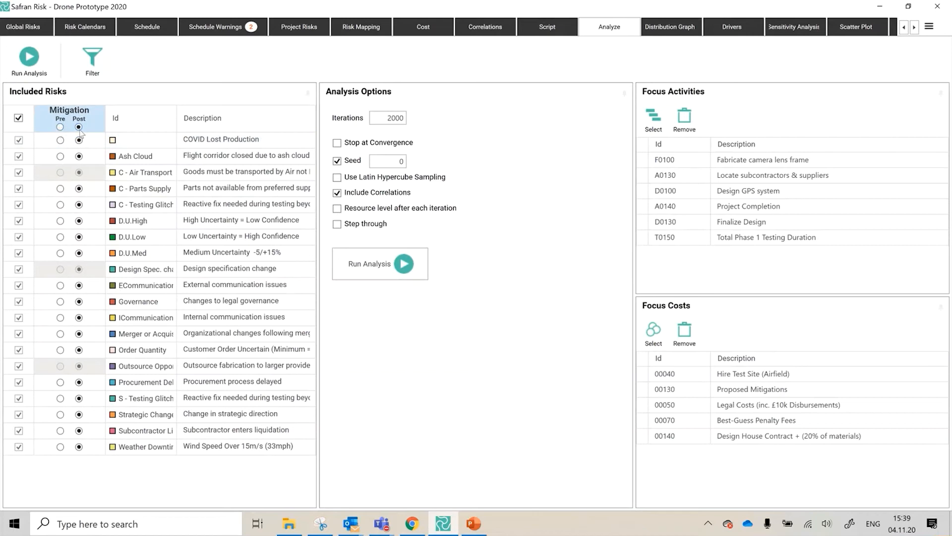
- Try pre-mitigation individually for the C - Testing Glitch, Governance and Procurement Delays risks, and return all included risks to pre-mitigation
{"action": "left_click", "coordinate": [60, 204]}
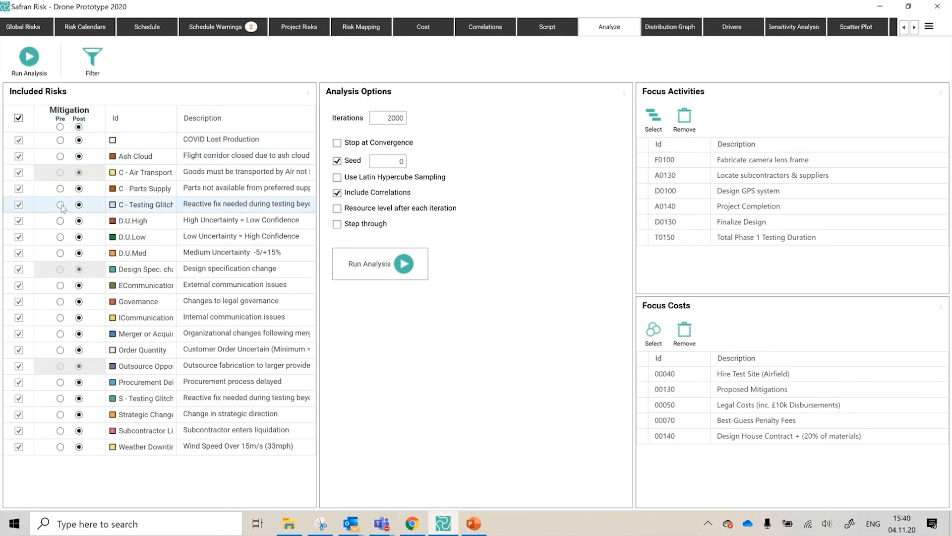
{"action": "left_click", "coordinate": [60, 301]}
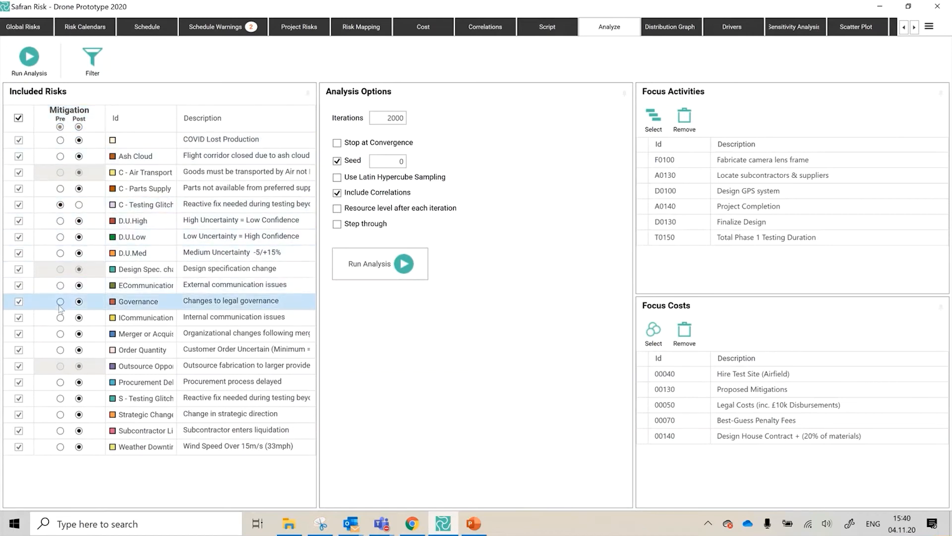
{"action": "left_click", "coordinate": [60, 382]}
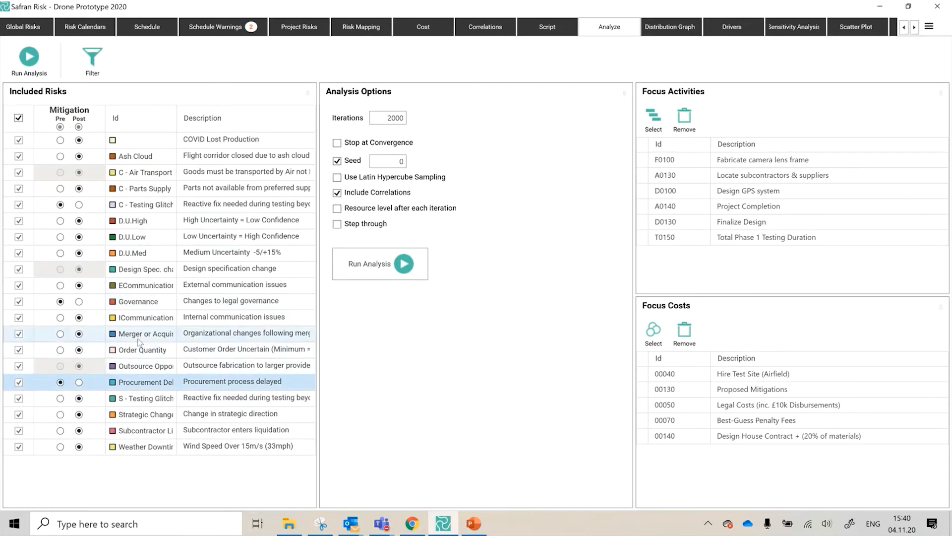
{"action": "left_click", "coordinate": [60, 127]}
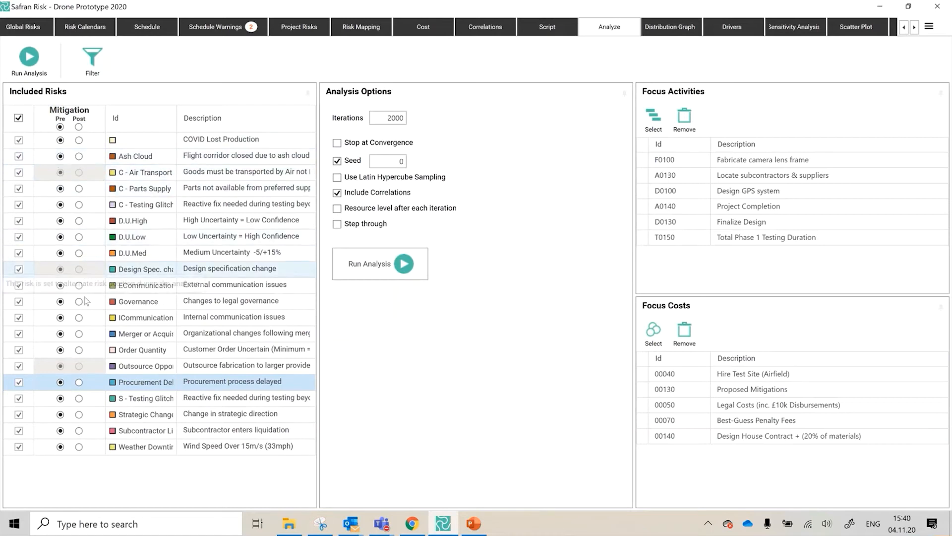
- Check why the mitigation choice is locked for the Outsource Opportunity and Design Spec. change risks
{"action": "left_click", "coordinate": [96, 367]}
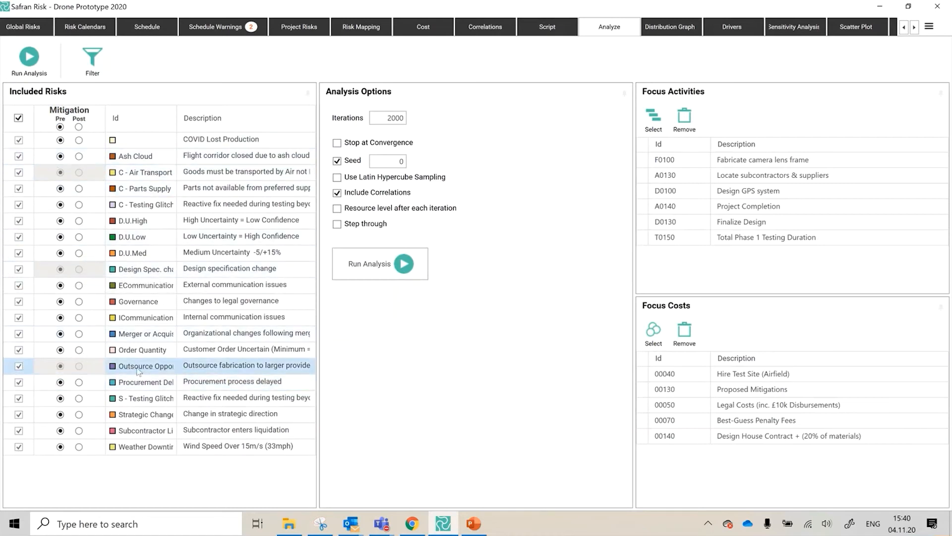
{"action": "left_click", "coordinate": [93, 270]}
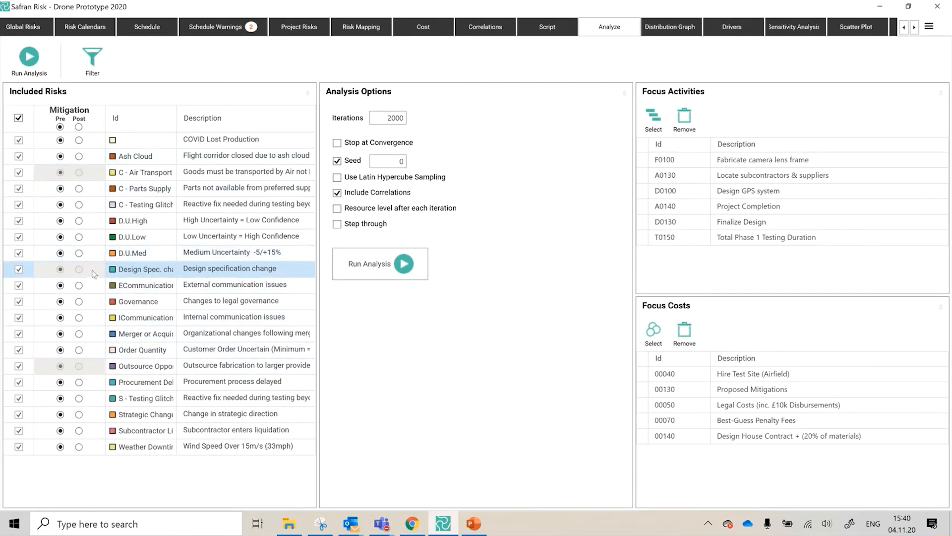
{"action": "mouse_move", "coordinate": [94, 273]}
- Try Stop at Convergence, review its convergence criteria, cancel the options and turn the setting off again
{"action": "left_click", "coordinate": [337, 143]}
{"action": "left_click", "coordinate": [428, 143]}
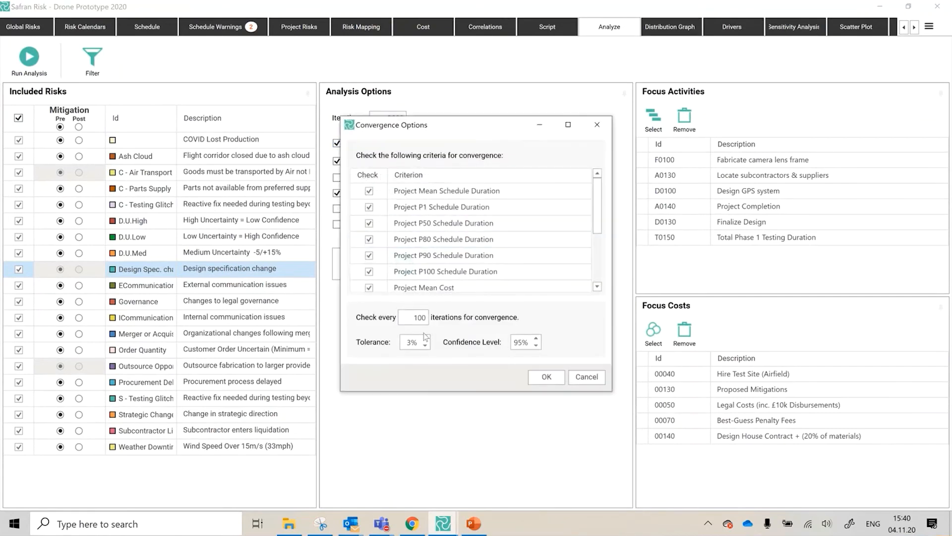
{"action": "left_click", "coordinate": [595, 377]}
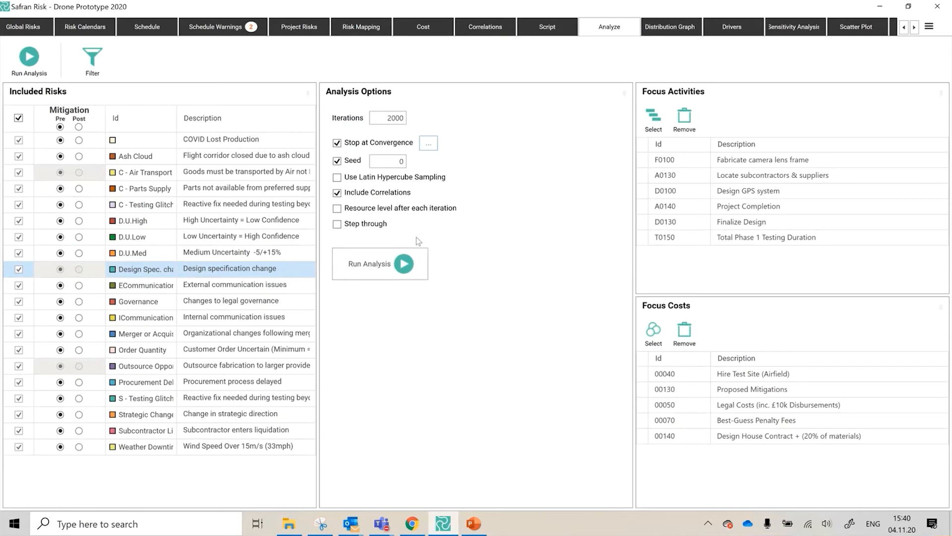
{"action": "left_click", "coordinate": [346, 144]}
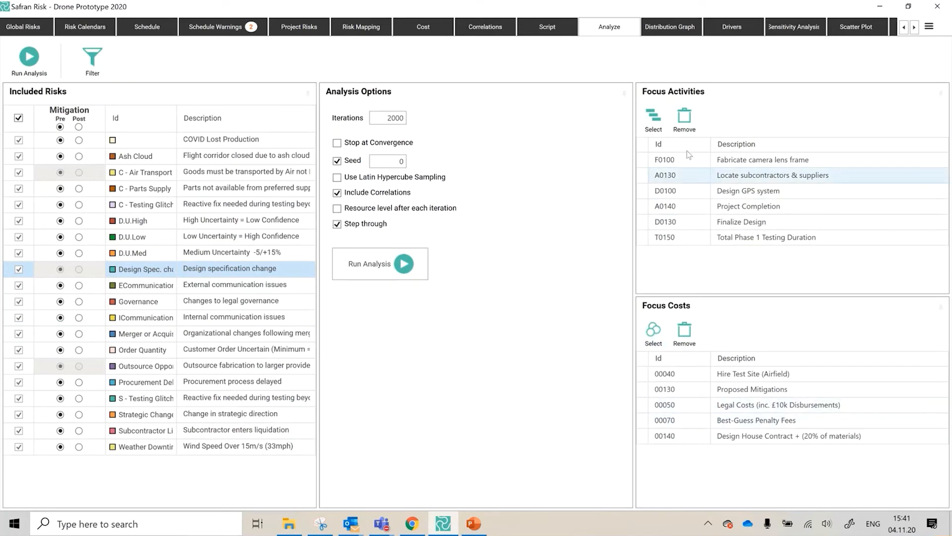
- Review the focus activities picker and cancel without altering the selected activities
{"action": "left_click", "coordinate": [657, 119]}
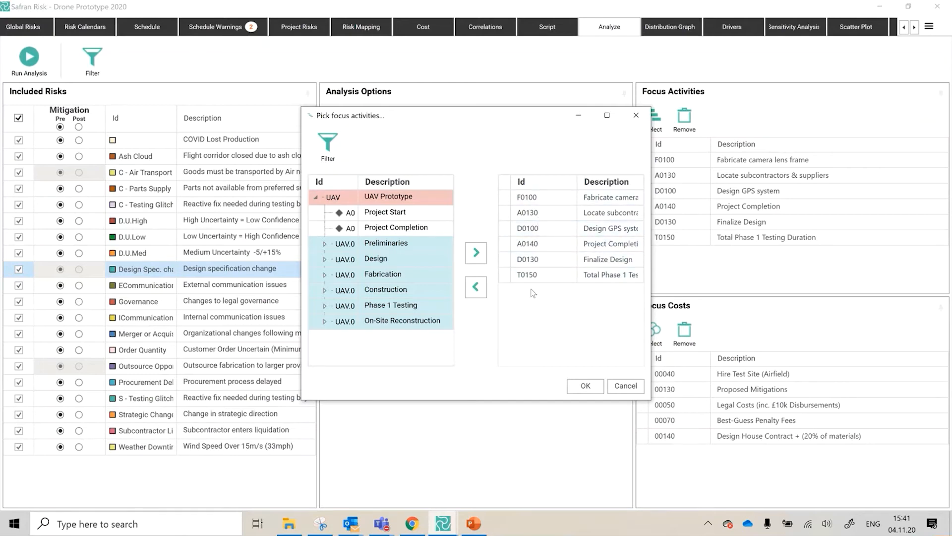
{"action": "left_click", "coordinate": [615, 392]}
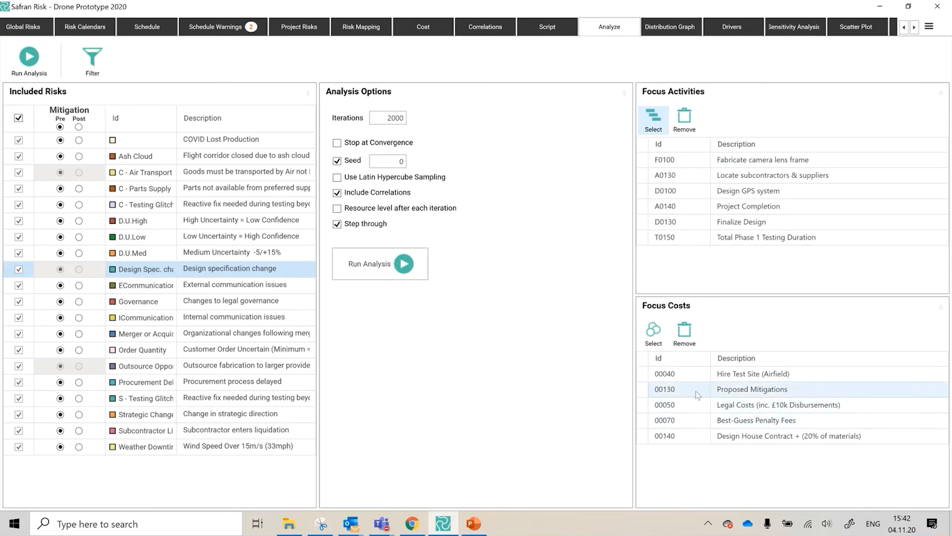
- Run the 2000-iteration analysis in step-through mode and advance it one iteration at a time to iteration 14
{"action": "left_click", "coordinate": [401, 263]}
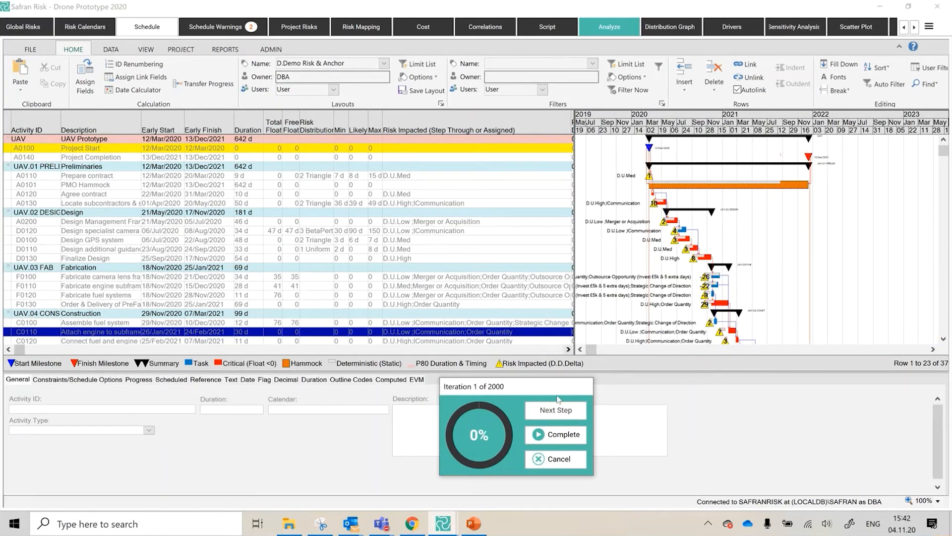
{"action": "left_click", "coordinate": [554, 416]}
{"action": "left_click", "coordinate": [554, 419]}
{"action": "left_click", "coordinate": [554, 419]}
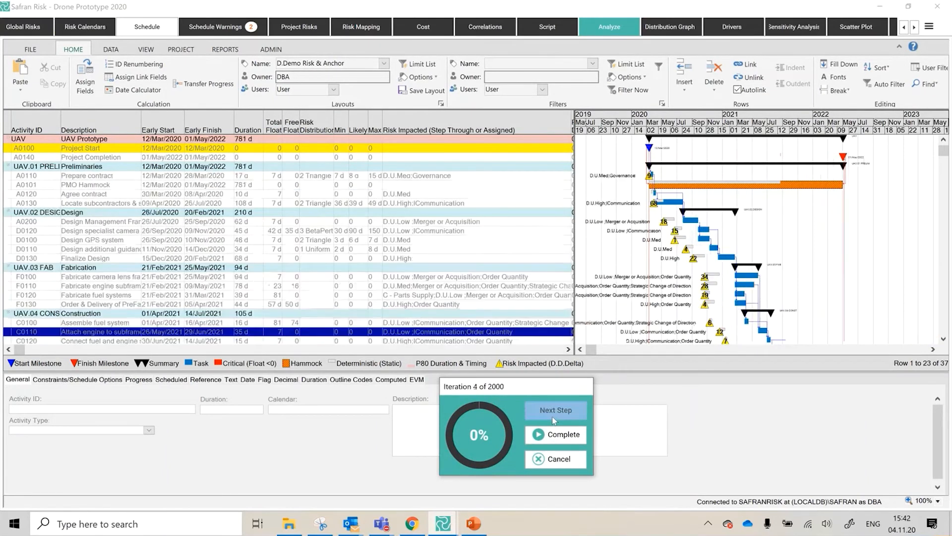
{"action": "left_click", "coordinate": [554, 419]}
{"action": "left_click", "coordinate": [553, 420]}
{"action": "left_click", "coordinate": [554, 420]}
{"action": "left_click", "coordinate": [554, 418]}
{"action": "left_click", "coordinate": [554, 418]}
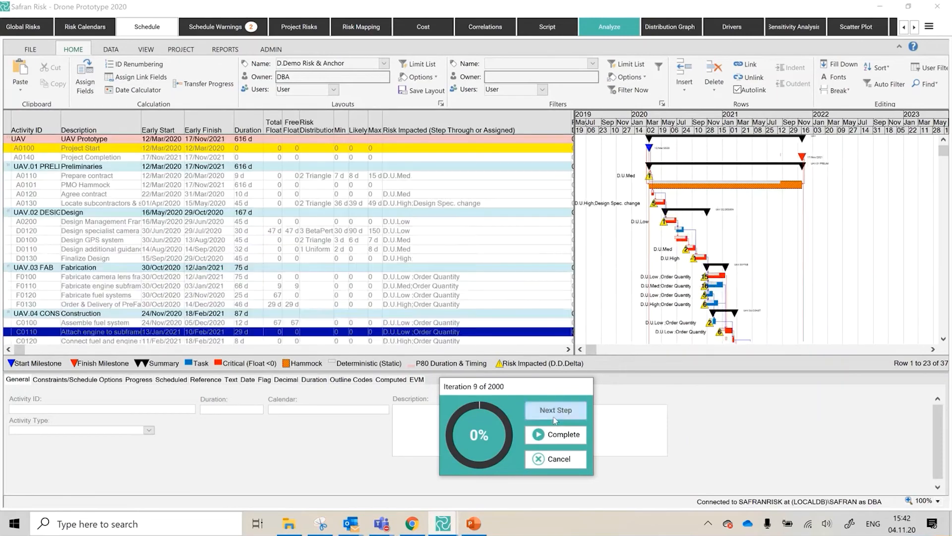
{"action": "left_click", "coordinate": [554, 417]}
{"action": "left_click", "coordinate": [554, 417]}
{"action": "left_click", "coordinate": [554, 417]}
{"action": "left_click", "coordinate": [554, 418]}
{"action": "left_click", "coordinate": [554, 419]}
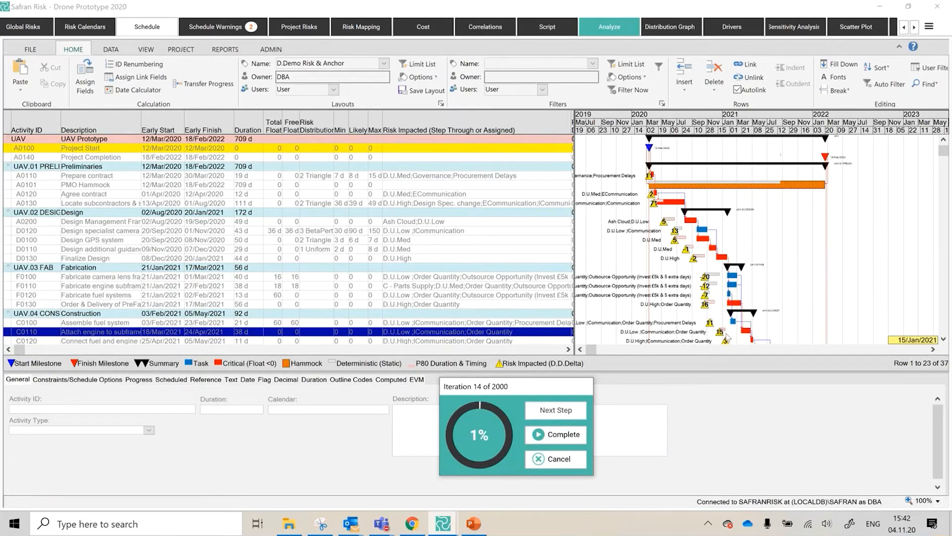
- Inspect the testing and on-site reconstruction activities in the simulated schedule, and advance the step-through to iteration 18
{"action": "scroll", "coordinate": [811, 270], "scroll_direction": "down", "scroll_amount": 3}
{"action": "scroll", "coordinate": [811, 270], "scroll_direction": "down", "scroll_amount": 3}
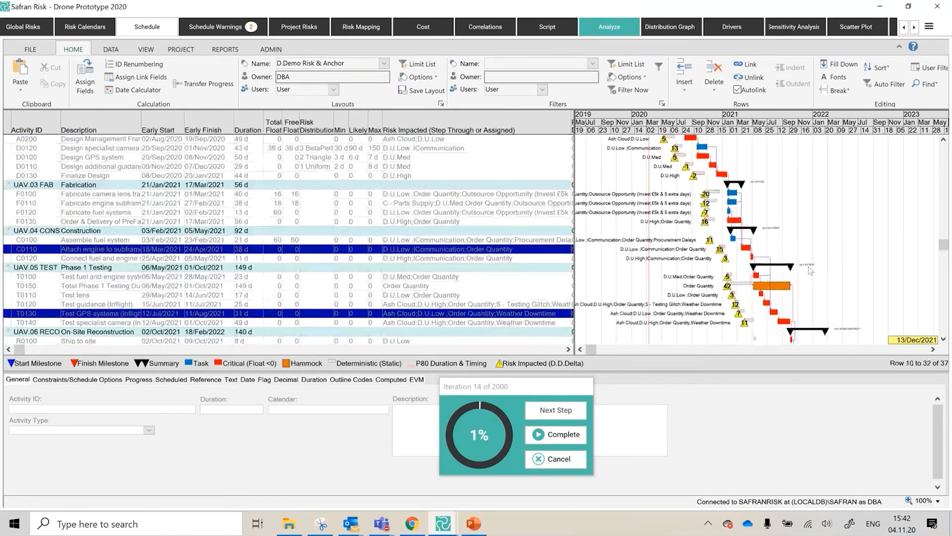
{"action": "scroll", "coordinate": [789, 280], "scroll_direction": "up", "scroll_amount": 1}
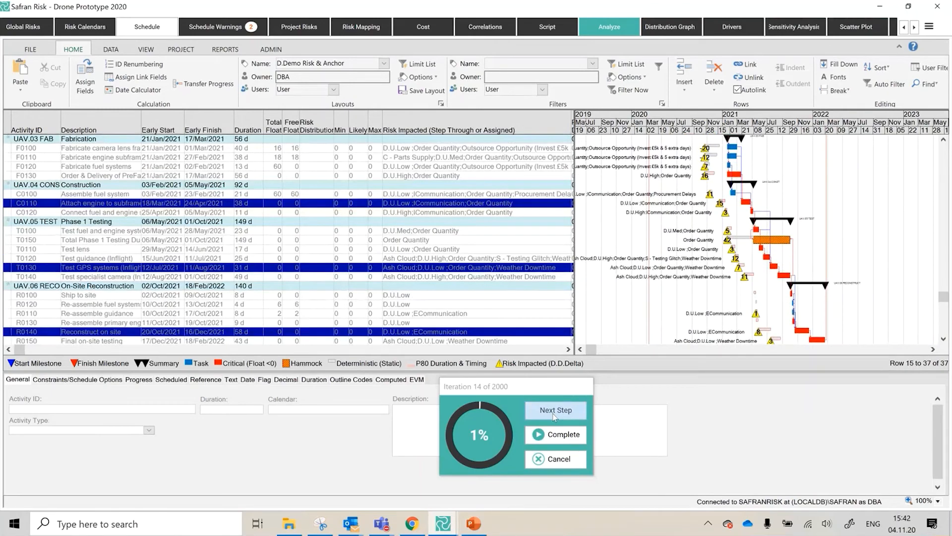
{"action": "left_click", "coordinate": [554, 416]}
{"action": "left_click", "coordinate": [554, 415]}
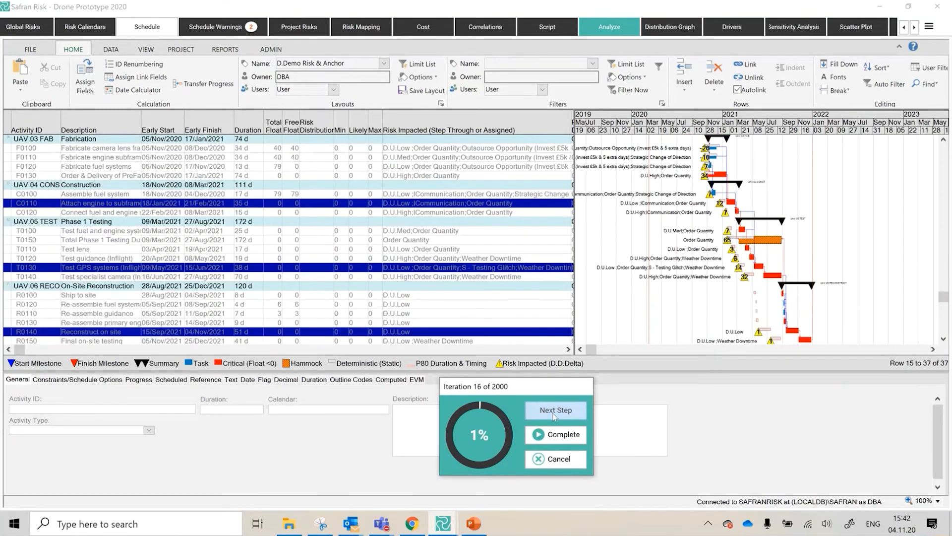
{"action": "left_click", "coordinate": [554, 415]}
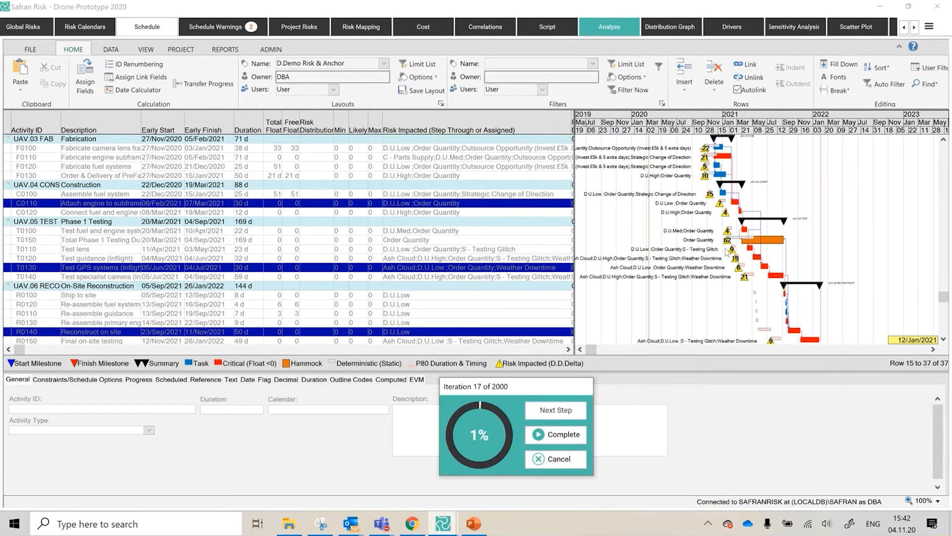
{"action": "left_click", "coordinate": [559, 414]}
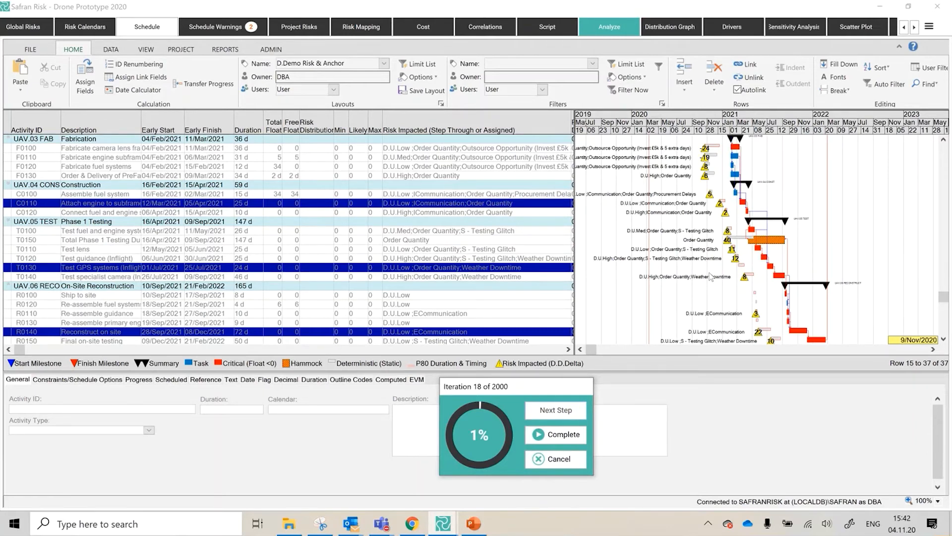
- Advance the step-through analysis one iteration at a time from the schedule view to iteration 45
{"action": "left_click", "coordinate": [566, 412]}
{"action": "left_click", "coordinate": [567, 413]}
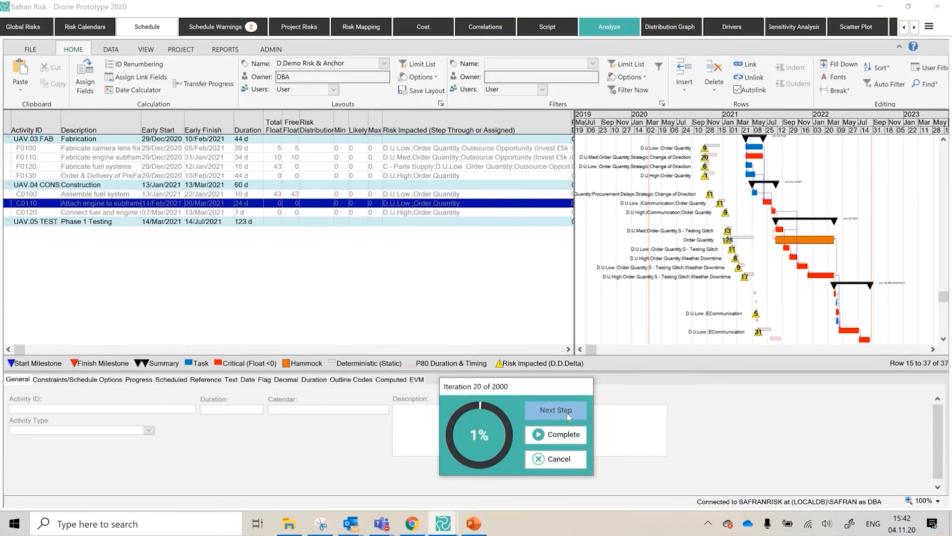
{"action": "left_click", "coordinate": [567, 412]}
{"action": "left_click", "coordinate": [566, 412]}
{"action": "left_click", "coordinate": [567, 412]}
{"action": "left_click", "coordinate": [567, 413]}
{"action": "left_click", "coordinate": [567, 412]}
{"action": "left_click", "coordinate": [567, 412]}
{"action": "left_click", "coordinate": [567, 413]}
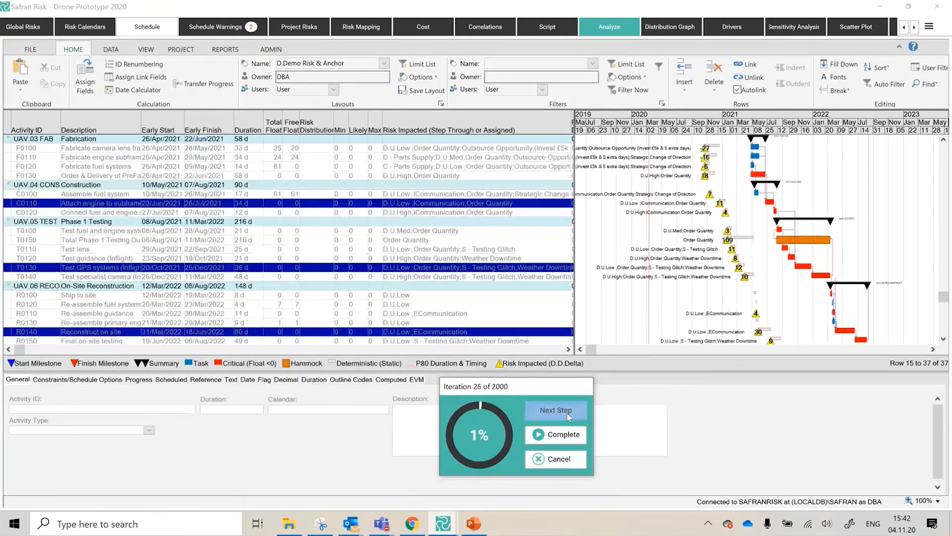
{"action": "left_click", "coordinate": [566, 413]}
{"action": "left_click", "coordinate": [567, 413]}
{"action": "left_click", "coordinate": [567, 413]}
{"action": "left_click", "coordinate": [567, 413]}
{"action": "left_click", "coordinate": [567, 413]}
{"action": "left_click", "coordinate": [567, 413]}
{"action": "left_click", "coordinate": [567, 412]}
{"action": "left_click", "coordinate": [566, 413]}
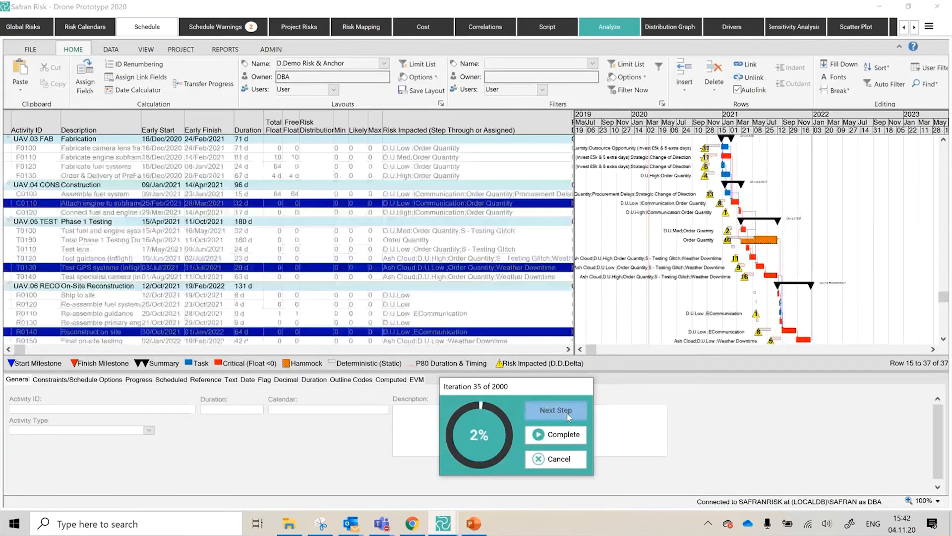
{"action": "left_click", "coordinate": [567, 413]}
{"action": "left_click", "coordinate": [566, 413]}
{"action": "left_click", "coordinate": [567, 413]}
{"action": "left_click", "coordinate": [567, 413]}
{"action": "left_click", "coordinate": [567, 413]}
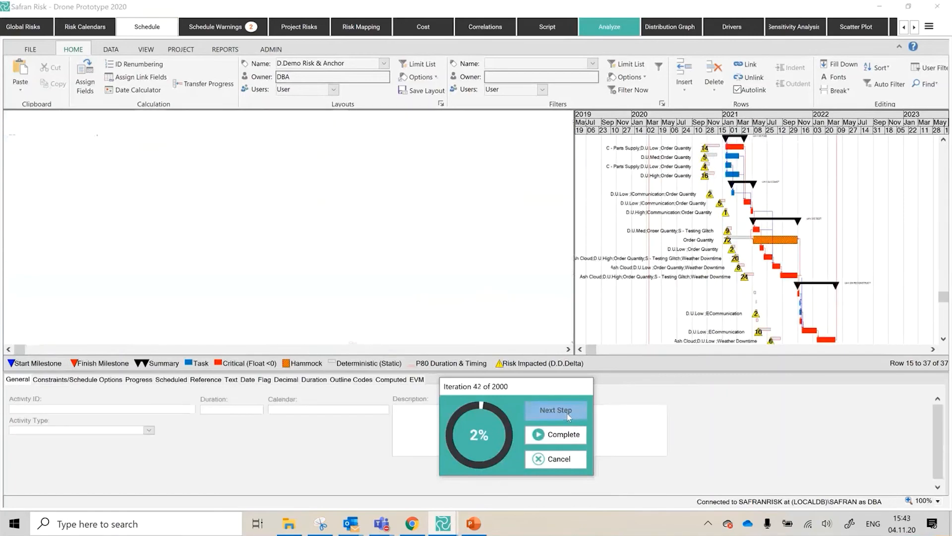
{"action": "left_click", "coordinate": [567, 412]}
{"action": "left_click", "coordinate": [566, 412]}
{"action": "left_click", "coordinate": [567, 412]}
{"action": "left_click", "coordinate": [567, 412]}
{"action": "left_click", "coordinate": [567, 413]}
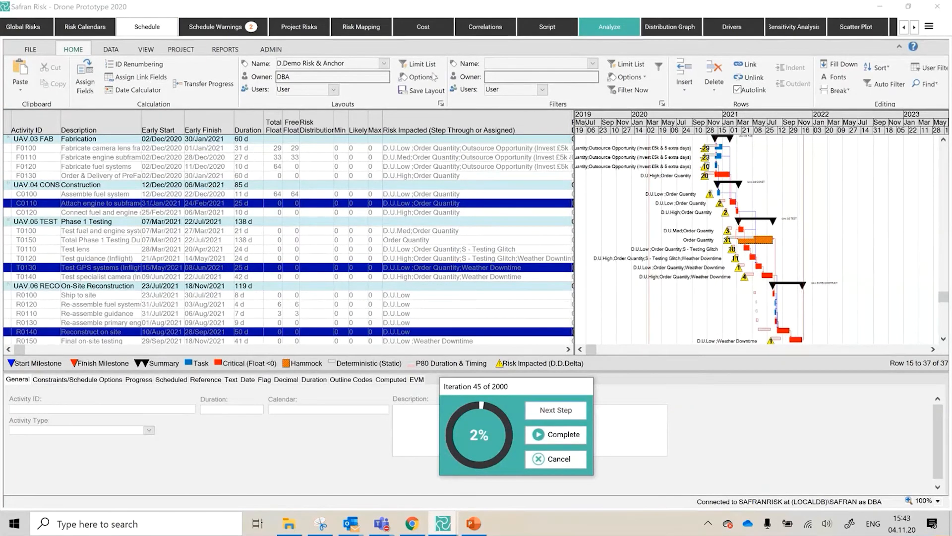
- Examine the simulated cost sheet and the time-phased charts for Material Costs, Other Costs and Labour Costs
{"action": "left_click", "coordinate": [436, 30]}
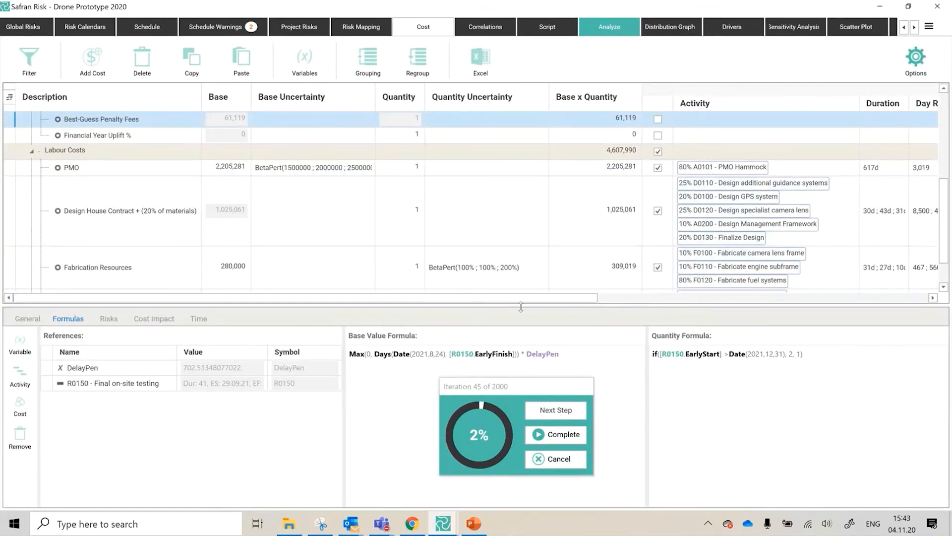
{"action": "scroll", "coordinate": [78, 148], "scroll_direction": "up", "scroll_amount": 3}
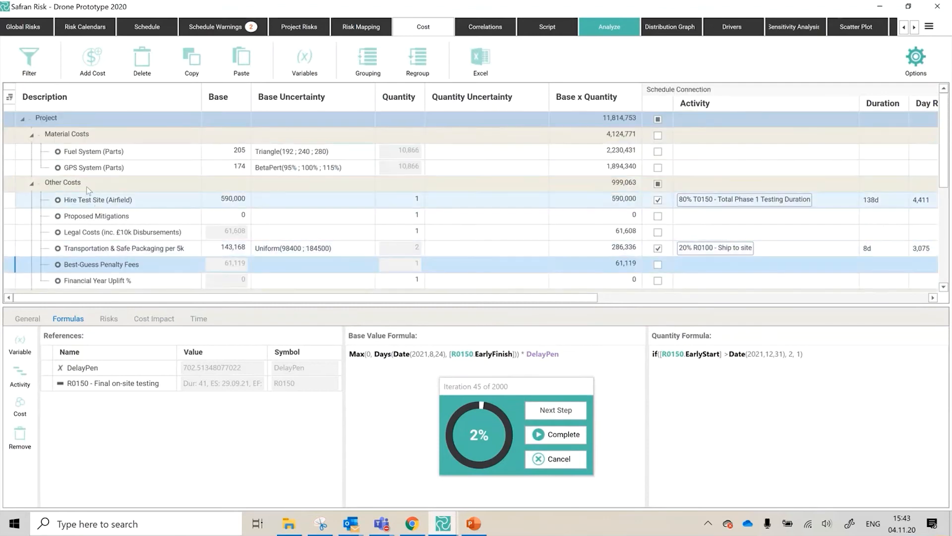
{"action": "left_click", "coordinate": [82, 136]}
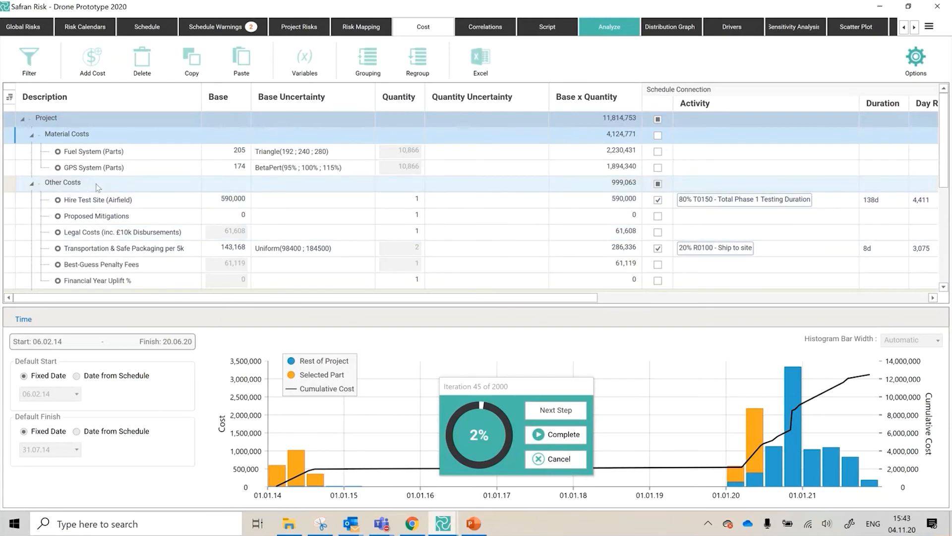
{"action": "left_click", "coordinate": [98, 188]}
{"action": "scroll", "coordinate": [117, 240], "scroll_direction": "down", "scroll_amount": 2}
{"action": "left_click", "coordinate": [98, 201]}
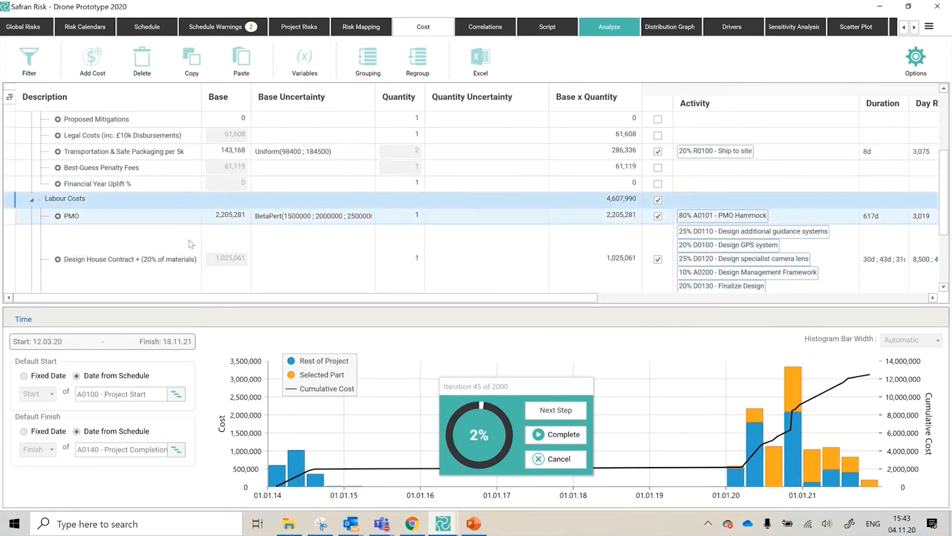
- Move the iteration window up over the cost sheet and advance the step-through to iteration 66 with Labour Costs selected
{"action": "left_click_drag", "start_coordinate": [531, 387], "coordinate": [406, 130]}
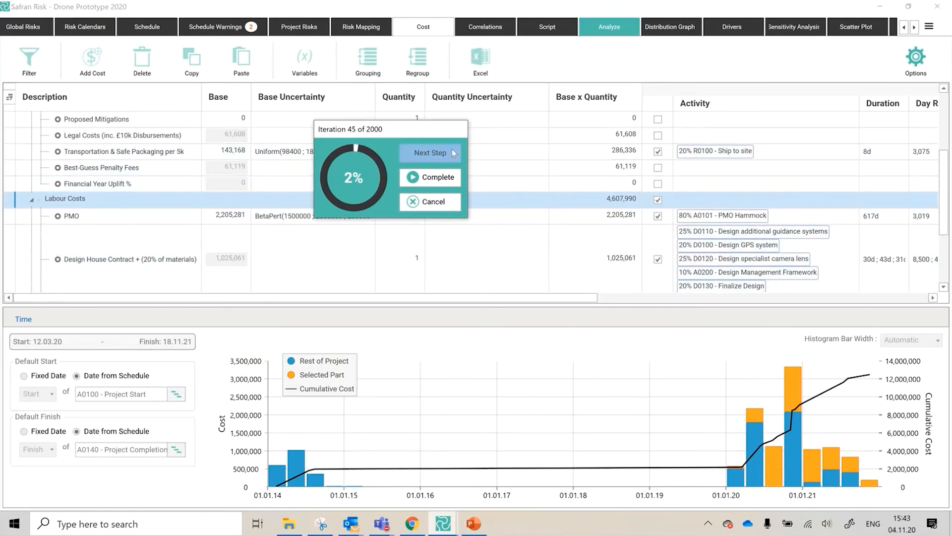
{"action": "left_click", "coordinate": [451, 150]}
{"action": "left_click", "coordinate": [449, 149]}
{"action": "left_click", "coordinate": [450, 150]}
{"action": "left_click", "coordinate": [450, 149]}
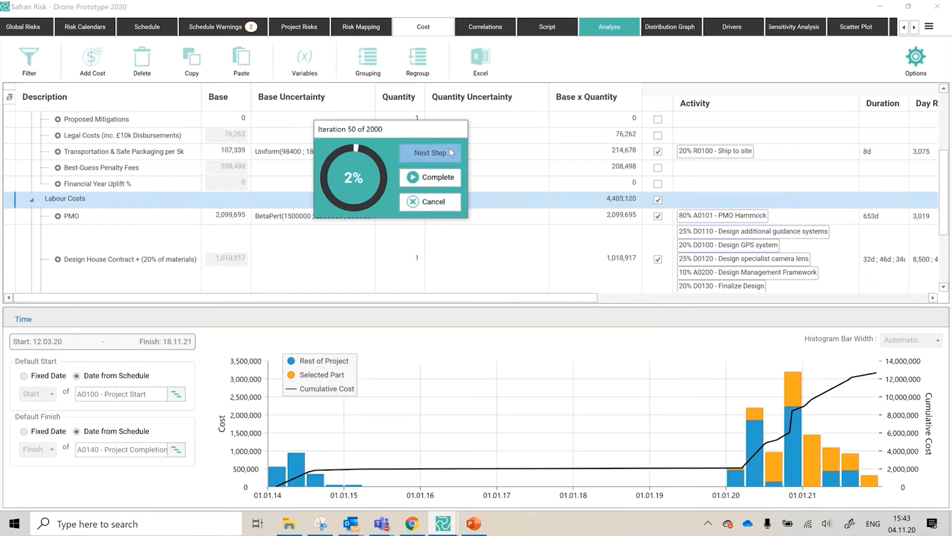
{"action": "left_click", "coordinate": [450, 149]}
{"action": "left_click", "coordinate": [449, 150]}
{"action": "left_click", "coordinate": [449, 149]}
{"action": "left_click", "coordinate": [450, 150]}
{"action": "left_click", "coordinate": [449, 150]}
{"action": "left_click", "coordinate": [449, 150]}
{"action": "left_click", "coordinate": [449, 149]}
{"action": "left_click", "coordinate": [449, 150]}
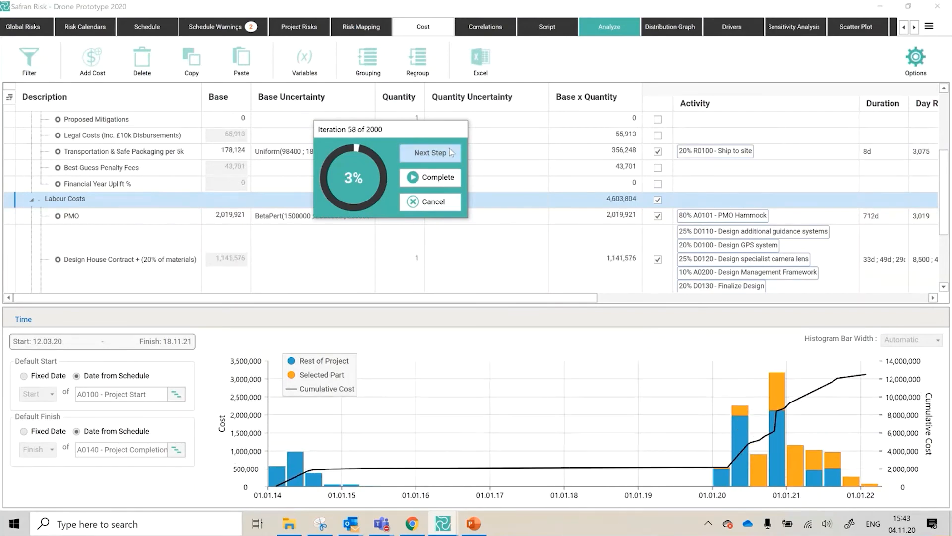
{"action": "left_click", "coordinate": [449, 149]}
{"action": "left_click", "coordinate": [450, 149]}
{"action": "left_click", "coordinate": [450, 149]}
{"action": "left_click", "coordinate": [449, 150]}
{"action": "left_click", "coordinate": [450, 150]}
{"action": "left_click", "coordinate": [450, 150]}
{"action": "left_click", "coordinate": [449, 150]}
{"action": "left_click", "coordinate": [449, 149]}
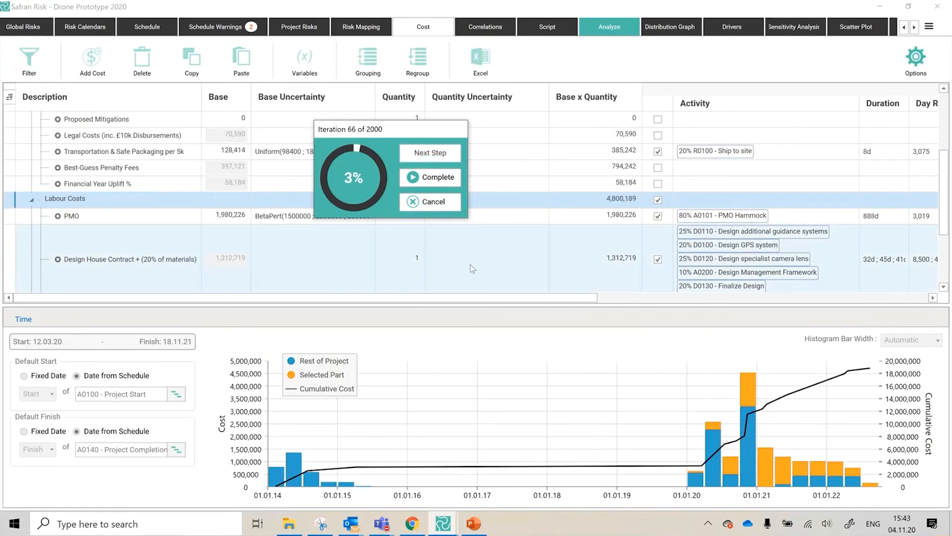
- Bring the cost sheet's Risks and Iteration Val columns into view for all cost groups and advance the step-through to iteration 84
{"action": "left_click_drag", "start_coordinate": [472, 295], "coordinate": [803, 317]}
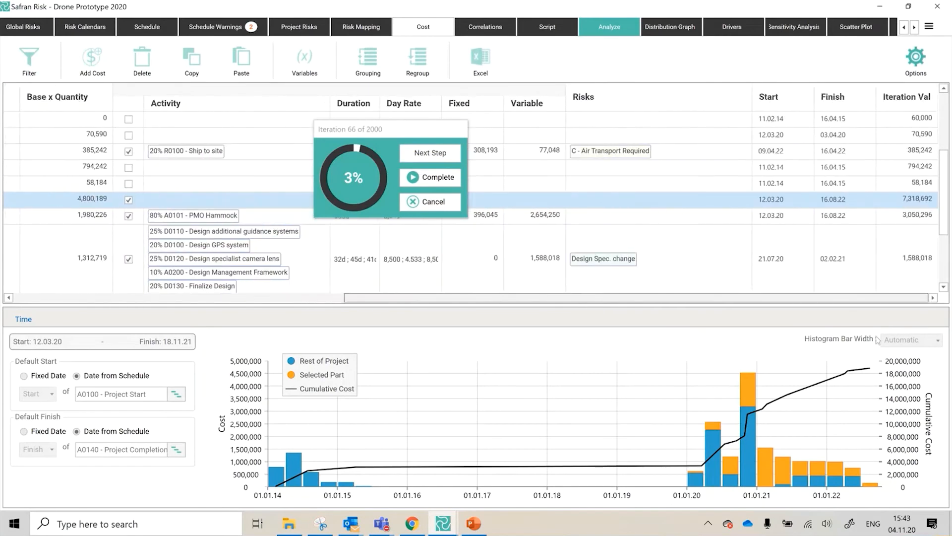
{"action": "scroll", "coordinate": [796, 242], "scroll_direction": "up", "scroll_amount": 2}
{"action": "left_click", "coordinate": [448, 154]}
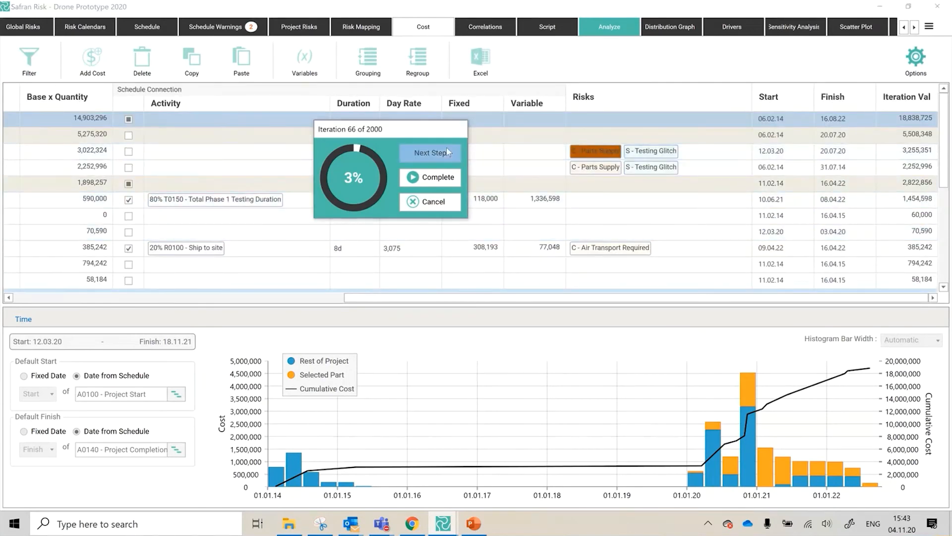
{"action": "left_click", "coordinate": [448, 154]}
{"action": "left_click", "coordinate": [447, 151]}
{"action": "left_click", "coordinate": [447, 152]}
{"action": "left_click", "coordinate": [447, 152]}
{"action": "left_click", "coordinate": [447, 152]}
{"action": "left_click", "coordinate": [447, 151]}
{"action": "left_click", "coordinate": [447, 152]}
{"action": "left_click", "coordinate": [447, 152]}
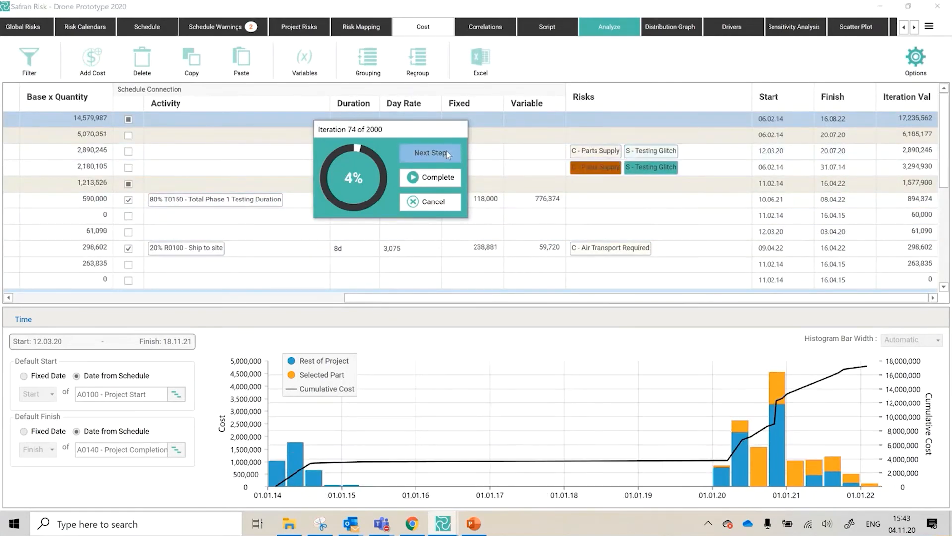
{"action": "left_click", "coordinate": [446, 151]}
{"action": "left_click", "coordinate": [447, 151]}
{"action": "left_click", "coordinate": [447, 151]}
{"action": "left_click", "coordinate": [446, 151]}
{"action": "left_click", "coordinate": [447, 151]}
{"action": "left_click", "coordinate": [446, 150]}
{"action": "left_click", "coordinate": [446, 150]}
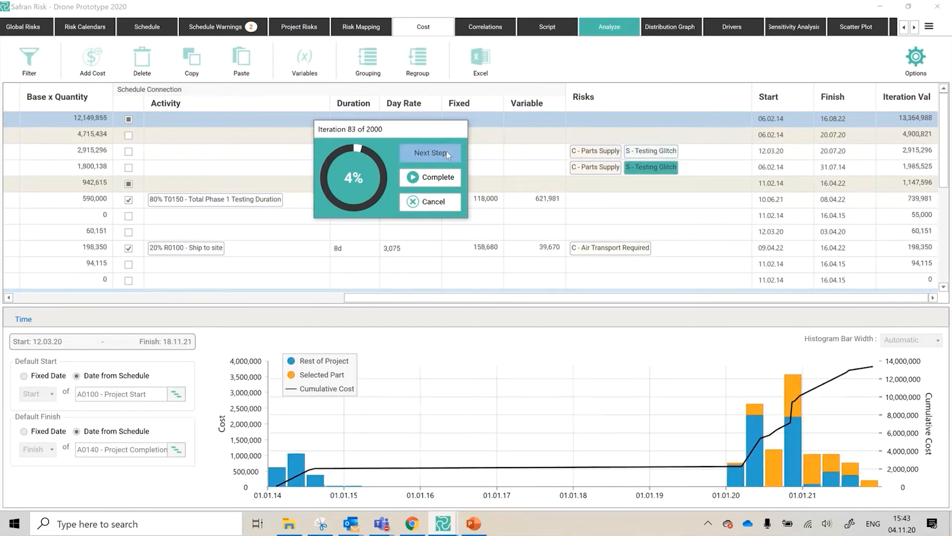
{"action": "left_click", "coordinate": [442, 149]}
{"action": "left_click", "coordinate": [439, 148]}
- Move the iteration window clear of the Risks column, step on to iteration 109 and complete the remaining iterations
{"action": "left_click_drag", "start_coordinate": [435, 129], "coordinate": [803, 202]}
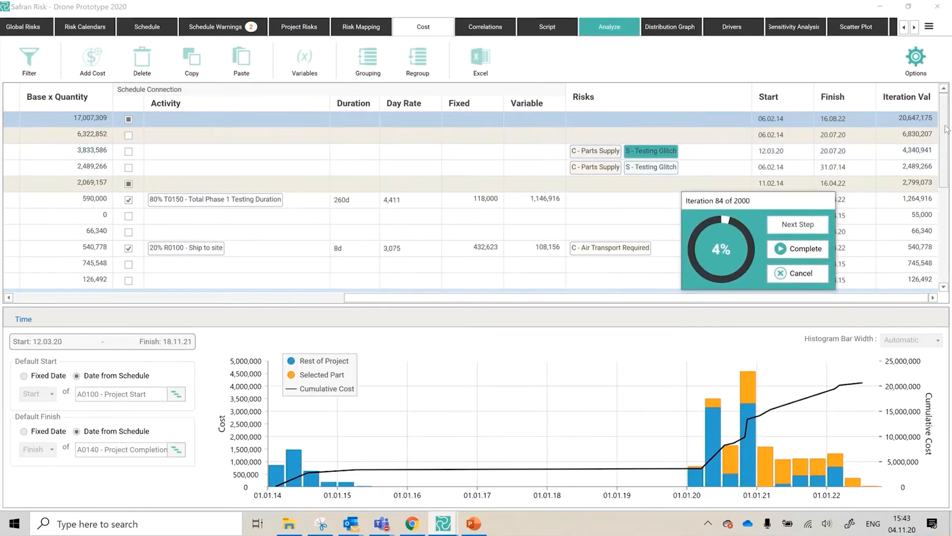
{"action": "left_click", "coordinate": [825, 222]}
{"action": "left_click", "coordinate": [826, 222]}
{"action": "left_click", "coordinate": [825, 221]}
{"action": "left_click", "coordinate": [825, 222]}
{"action": "left_click", "coordinate": [825, 221]}
{"action": "left_click", "coordinate": [825, 222]}
{"action": "left_click", "coordinate": [825, 222]}
{"action": "left_click", "coordinate": [825, 221]}
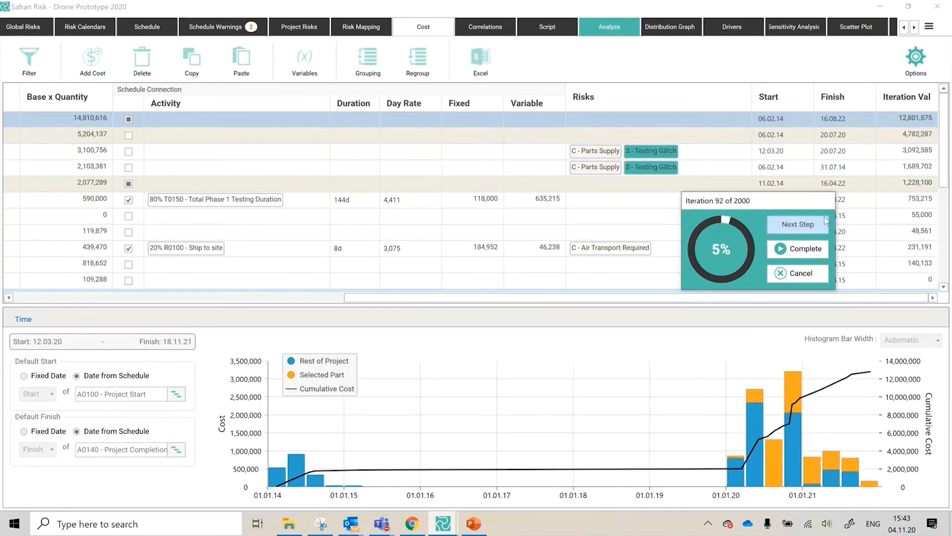
{"action": "left_click", "coordinate": [823, 222]}
{"action": "left_click", "coordinate": [823, 222]}
{"action": "left_click", "coordinate": [816, 223]}
{"action": "left_click", "coordinate": [816, 222]}
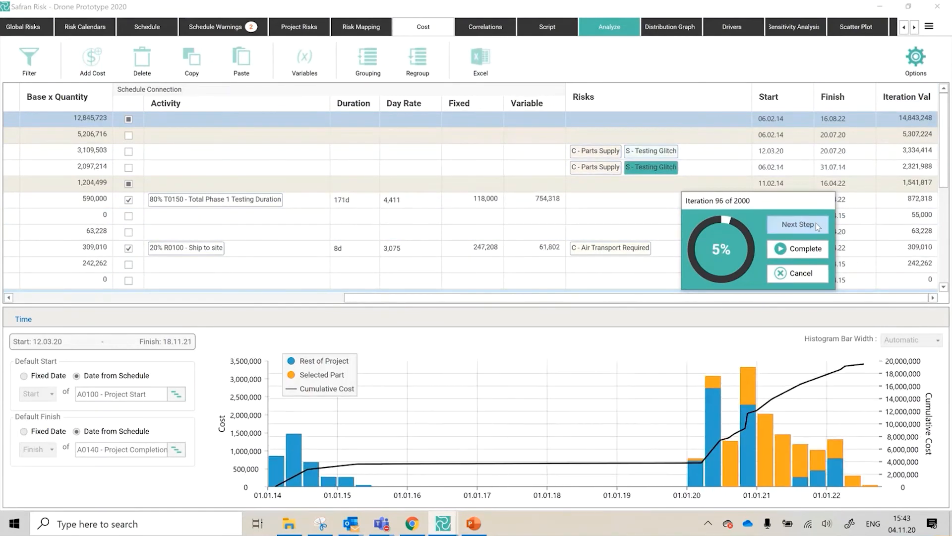
{"action": "left_click", "coordinate": [816, 222]}
{"action": "left_click", "coordinate": [816, 222]}
{"action": "left_click", "coordinate": [816, 222]}
{"action": "left_click", "coordinate": [816, 223]}
{"action": "left_click", "coordinate": [816, 222]}
{"action": "left_click", "coordinate": [816, 222]}
{"action": "left_click", "coordinate": [817, 222]}
{"action": "left_click", "coordinate": [816, 222]}
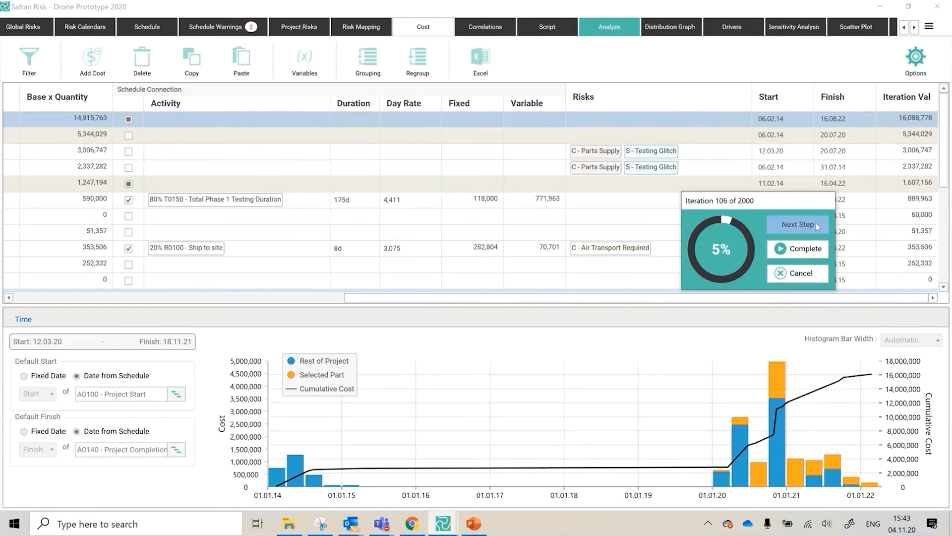
{"action": "left_click", "coordinate": [816, 222]}
{"action": "left_click", "coordinate": [817, 222]}
{"action": "left_click", "coordinate": [816, 223]}
{"action": "left_click", "coordinate": [816, 222]}
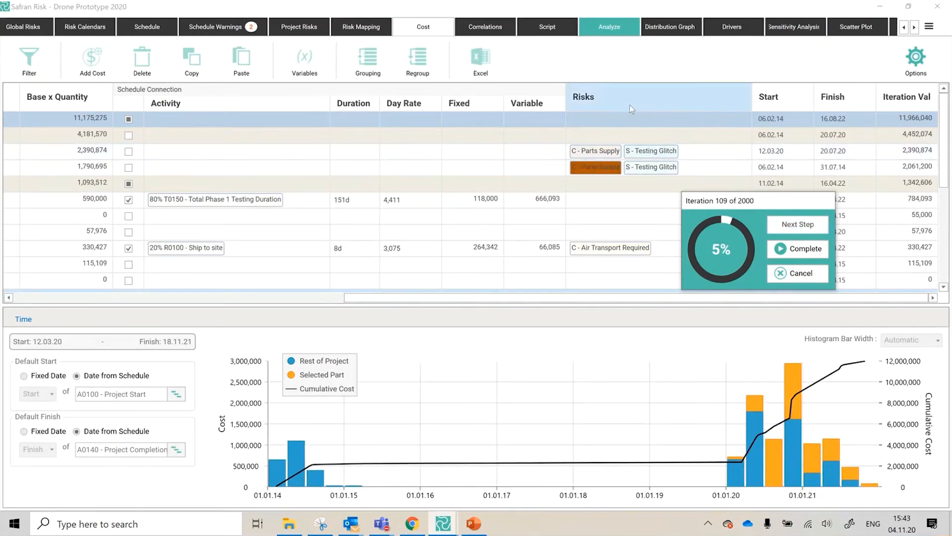
{"action": "left_click", "coordinate": [813, 251]}
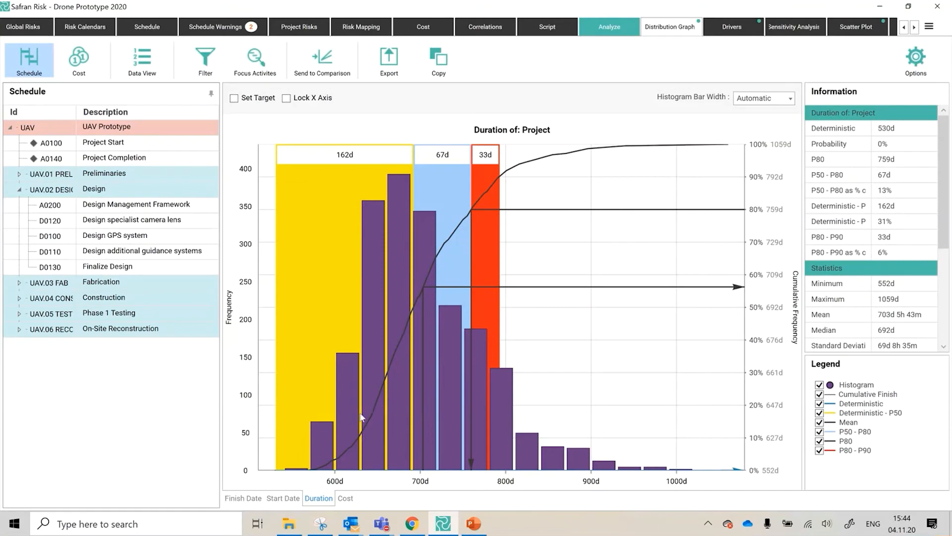
- Compare the project's finish date, start date, duration and cost distribution graphs, ending on the finish date
{"action": "left_click", "coordinate": [243, 500]}
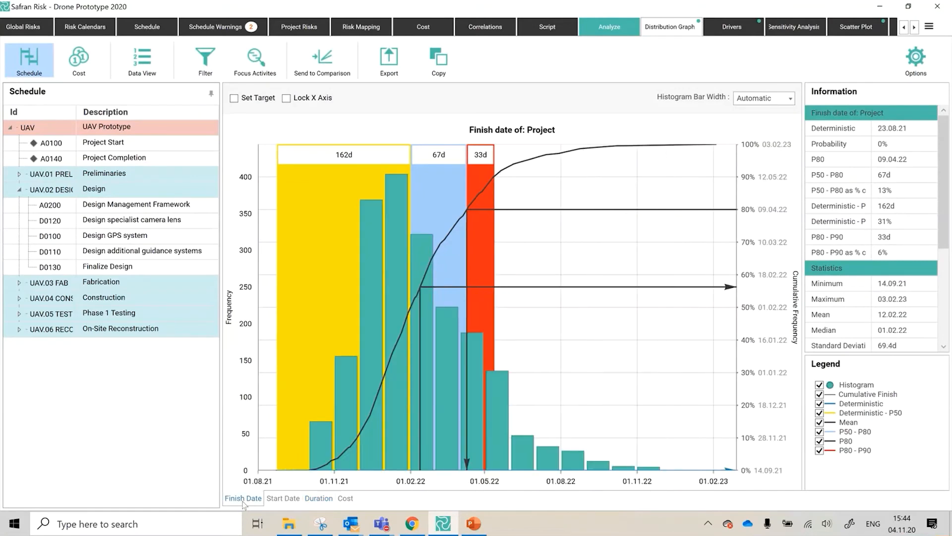
{"action": "left_click", "coordinate": [284, 498]}
{"action": "left_click", "coordinate": [318, 499]}
{"action": "left_click", "coordinate": [345, 499]}
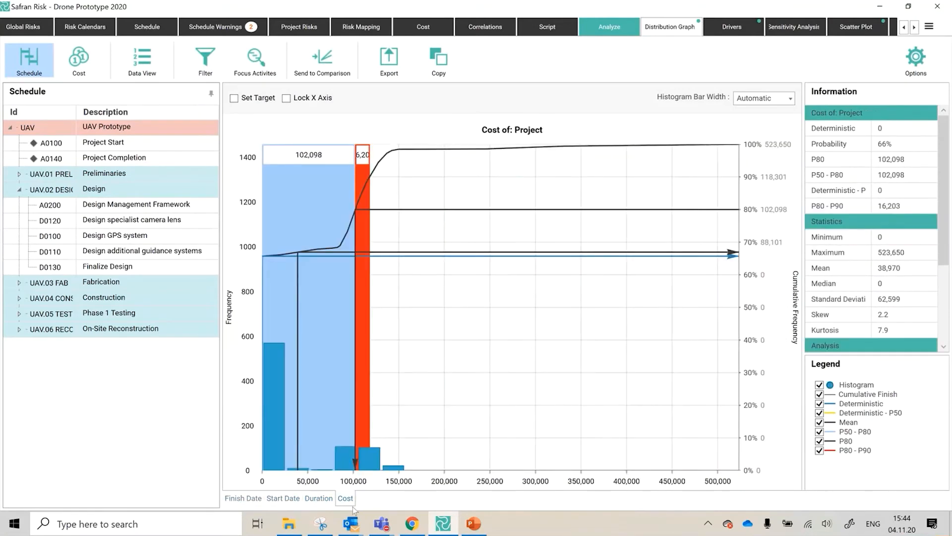
{"action": "left_click", "coordinate": [243, 498]}
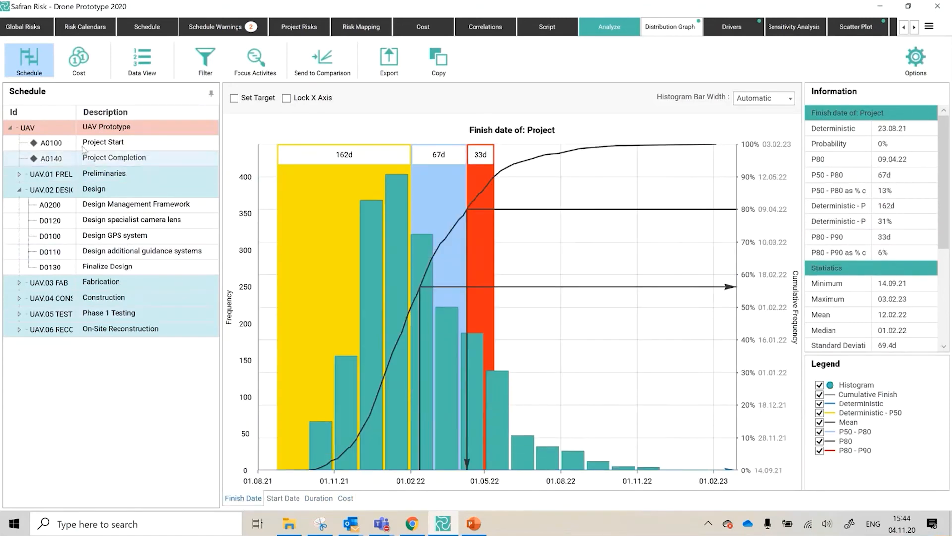
- Review the cost distribution graphs for the entire project, Labour Costs, PMO and Fabrication Resources
{"action": "left_click", "coordinate": [89, 58]}
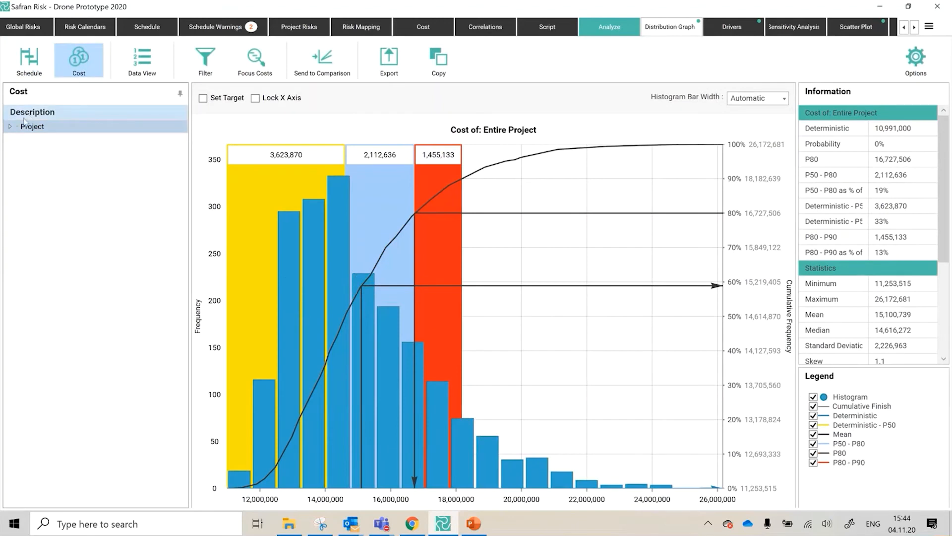
{"action": "left_click", "coordinate": [10, 127]}
{"action": "left_click", "coordinate": [37, 165]}
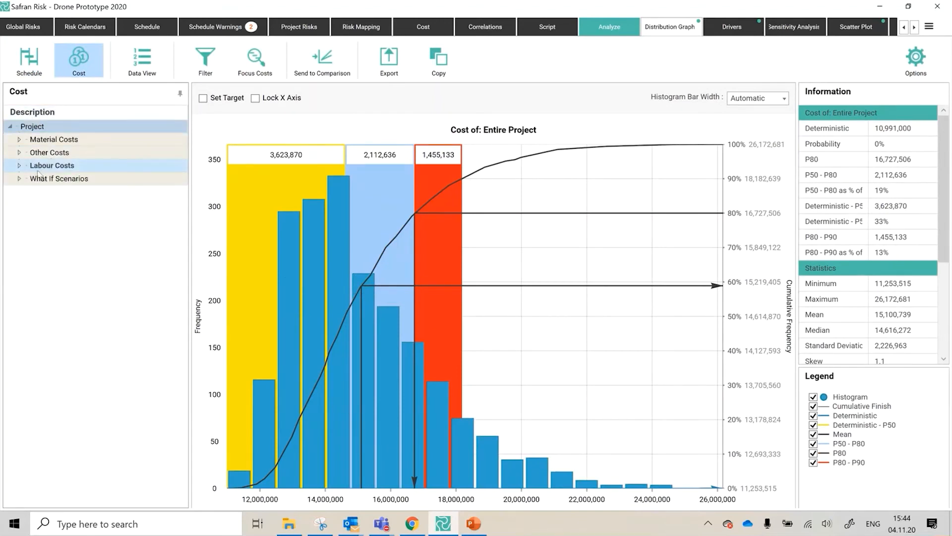
{"action": "left_click", "coordinate": [19, 166]}
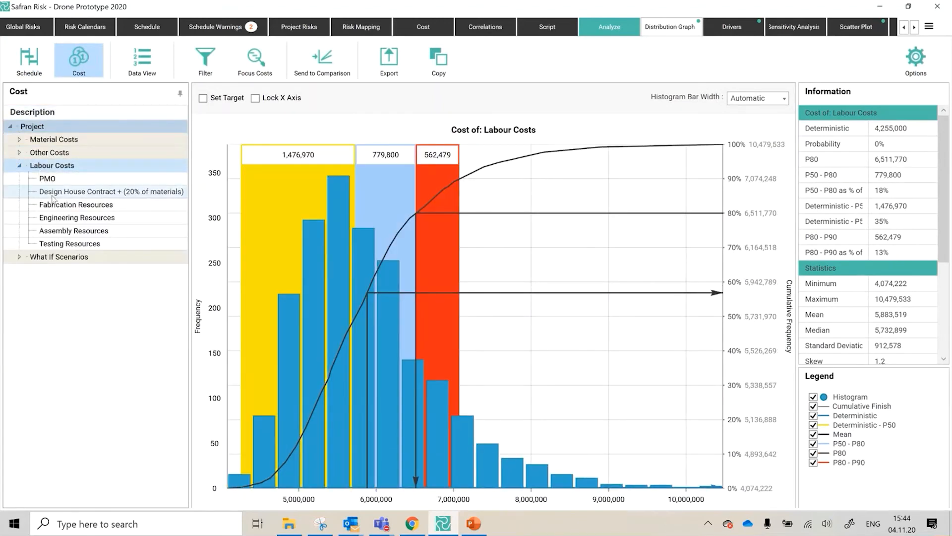
{"action": "left_click", "coordinate": [48, 179]}
{"action": "left_click", "coordinate": [81, 204]}
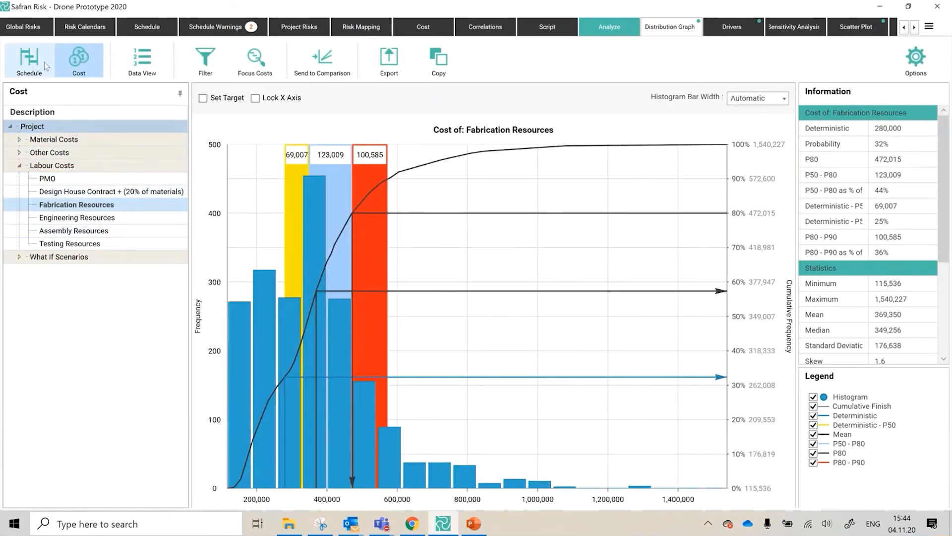
- Try the Set Target option on the Fabrication Resources cost graph, turn it off again and review the graph's statistics
{"action": "left_click", "coordinate": [203, 98]}
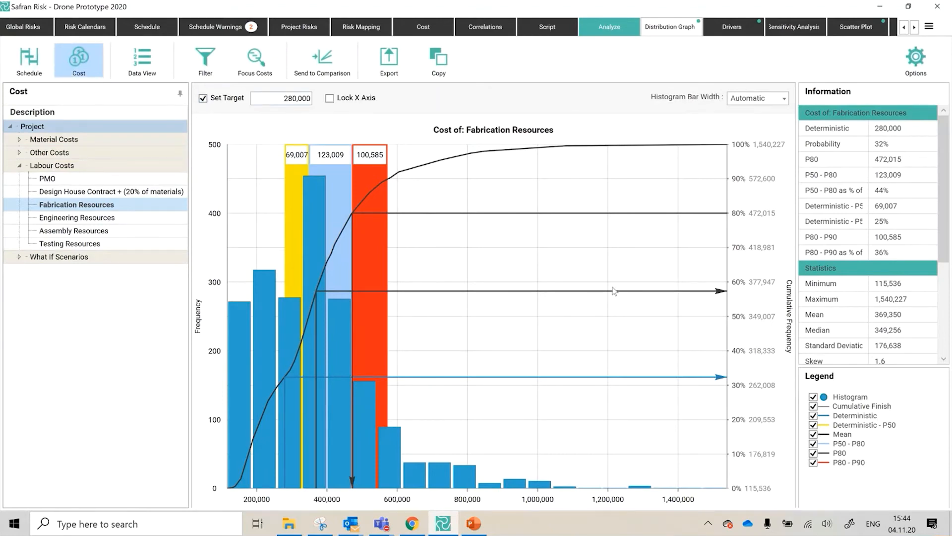
{"action": "left_click", "coordinate": [203, 98]}
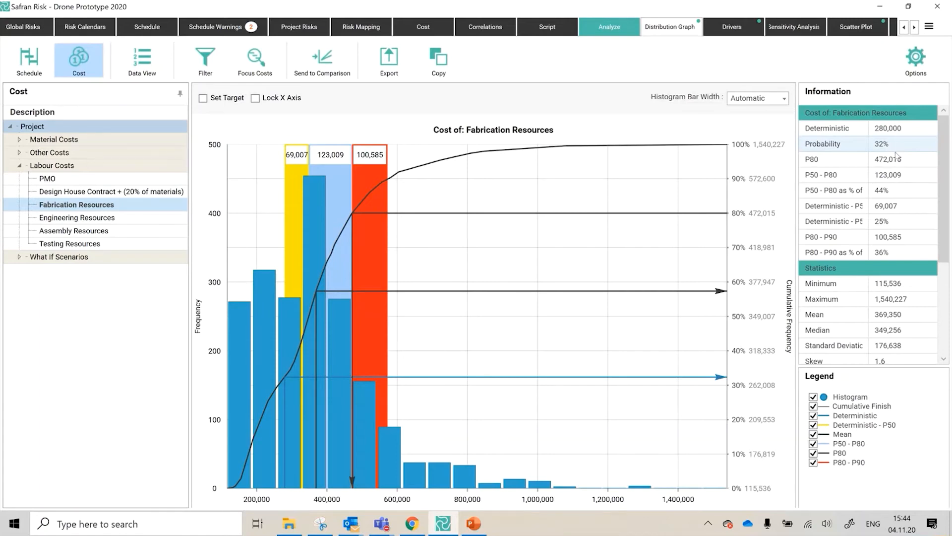
{"action": "left_click_drag", "start_coordinate": [943, 239], "coordinate": [944, 190]}
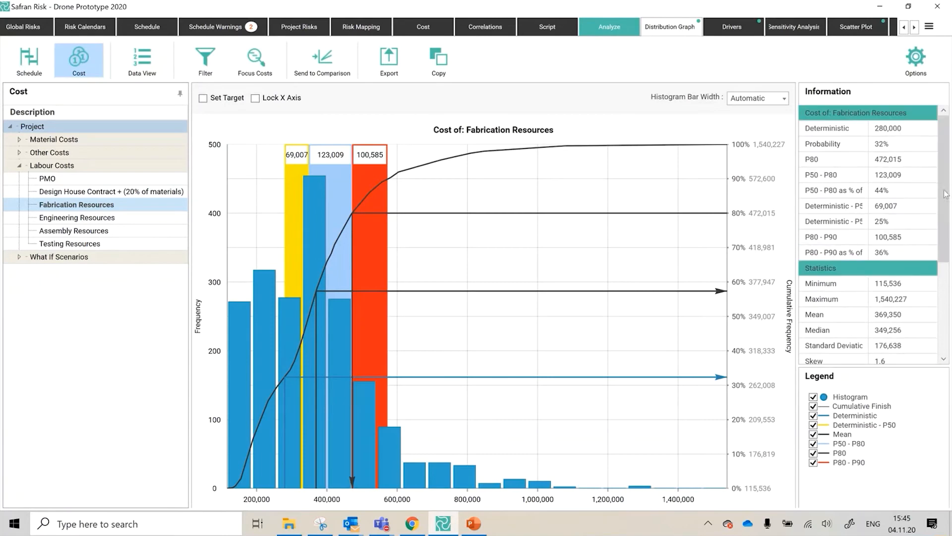
- Review the whole project's cost distribution graph, toggling its histogram and cumulative curve off and on and checking the curtain labels
{"action": "left_click", "coordinate": [148, 126]}
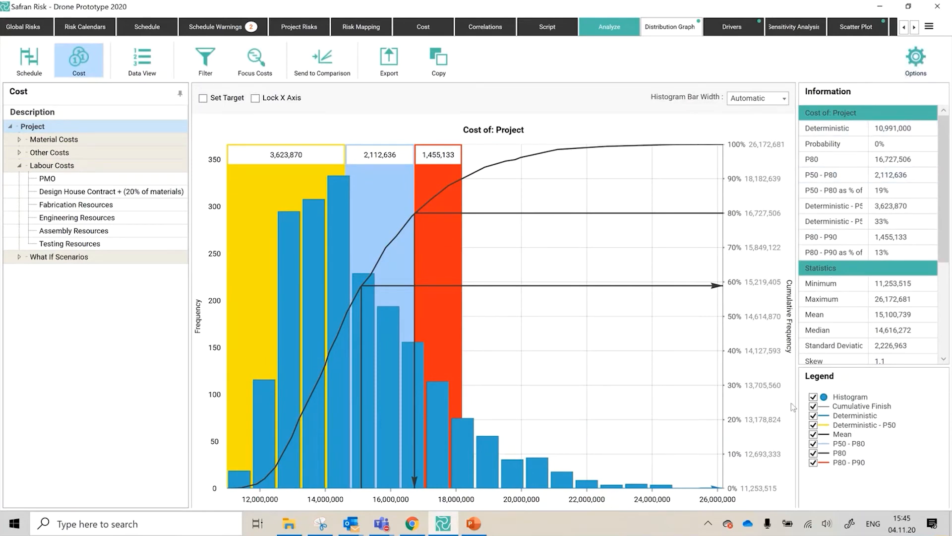
{"action": "left_click", "coordinate": [813, 397]}
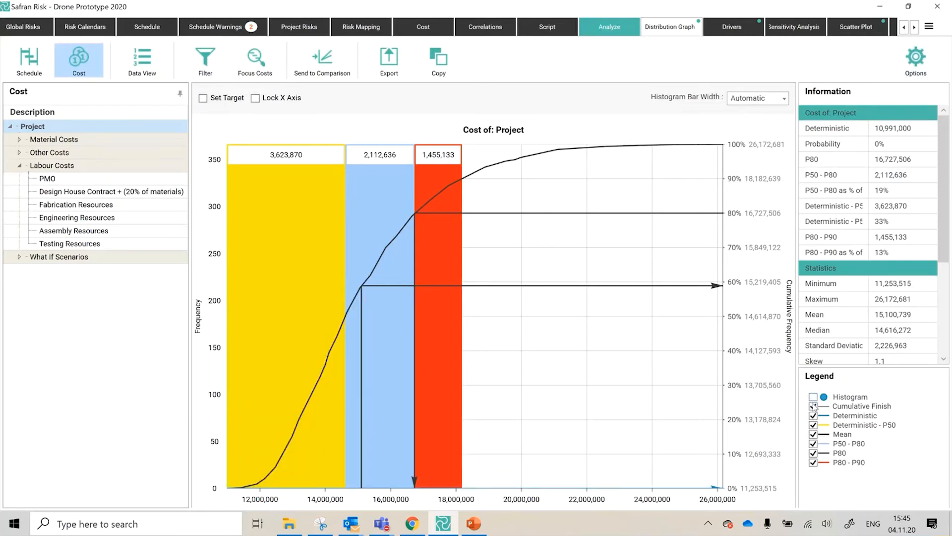
{"action": "left_click", "coordinate": [812, 405]}
{"action": "left_click", "coordinate": [813, 406]}
{"action": "left_click", "coordinate": [813, 397]}
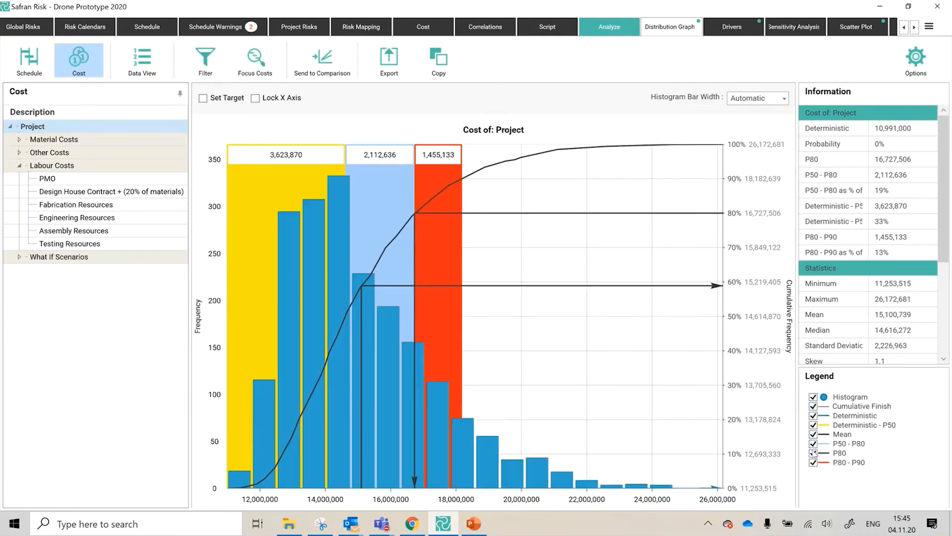
{"action": "mouse_move", "coordinate": [308, 160]}
{"action": "mouse_move", "coordinate": [450, 162]}
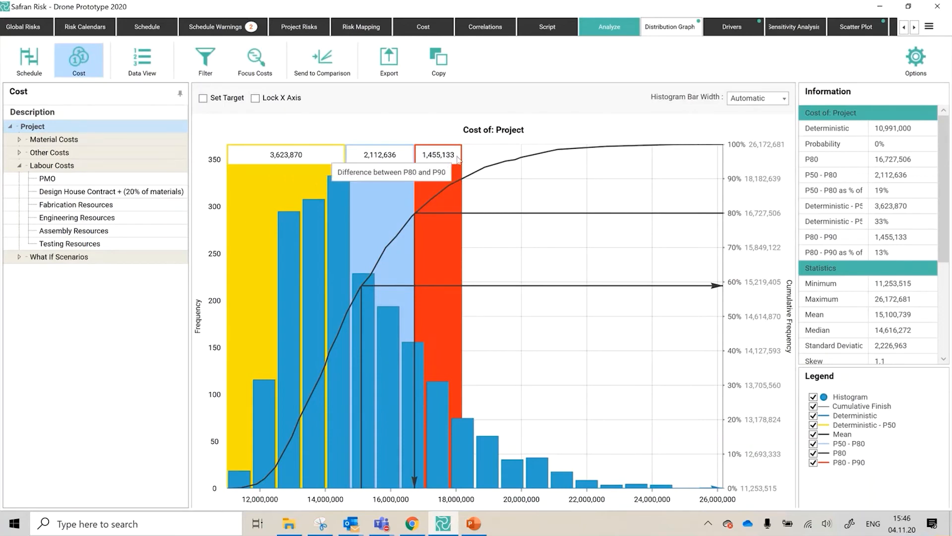
- Examine the graph's focus percentile and curtain annotation options, and the export formats for the schedule's finish date distribution
{"action": "left_click", "coordinate": [915, 58]}
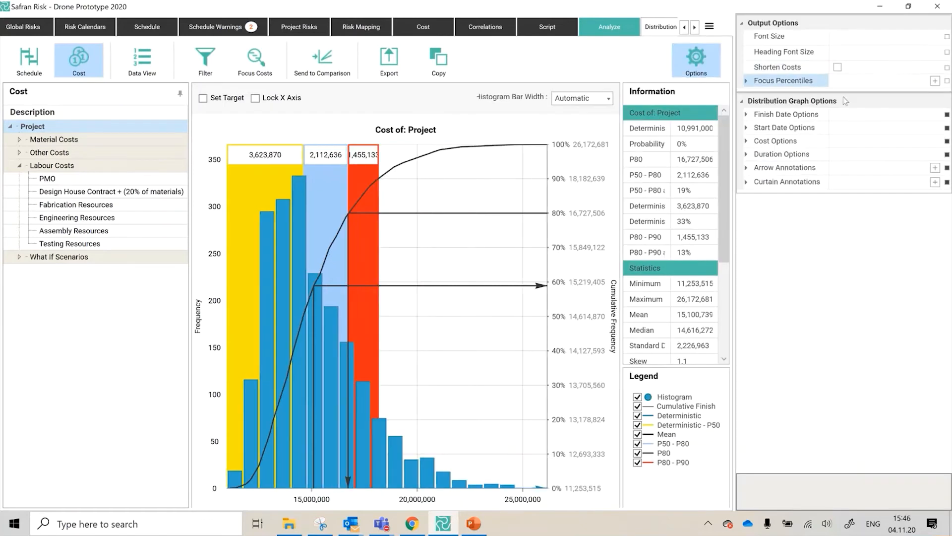
{"action": "left_click", "coordinate": [746, 81]}
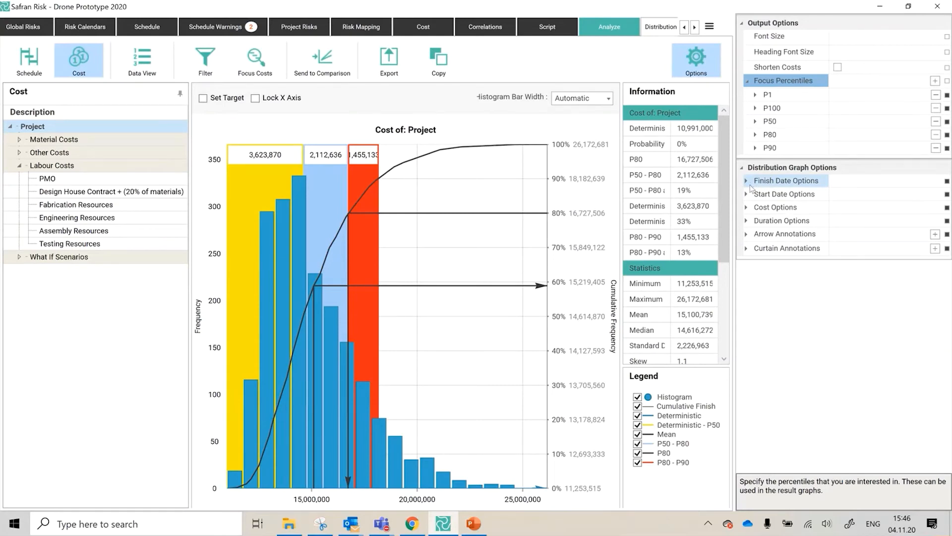
{"action": "left_click", "coordinate": [747, 248]}
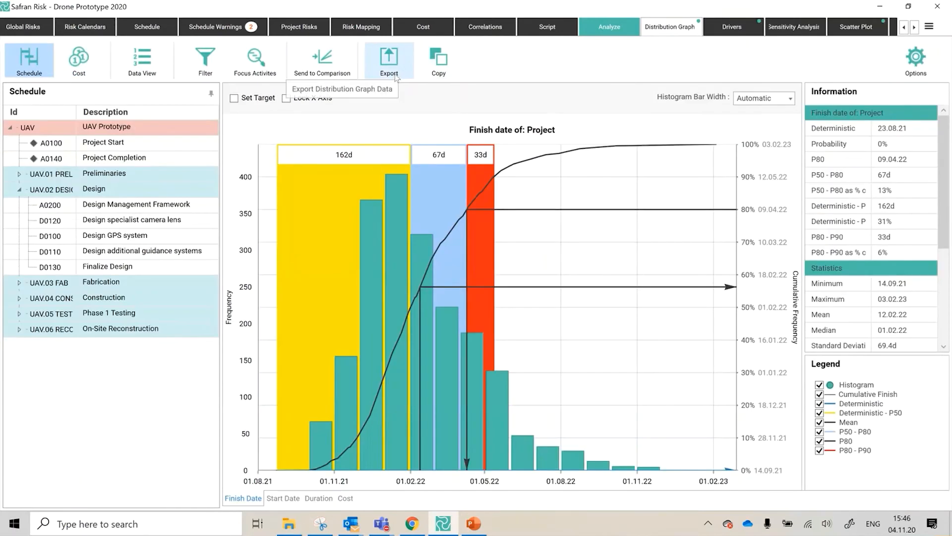
{"action": "left_click", "coordinate": [389, 69]}
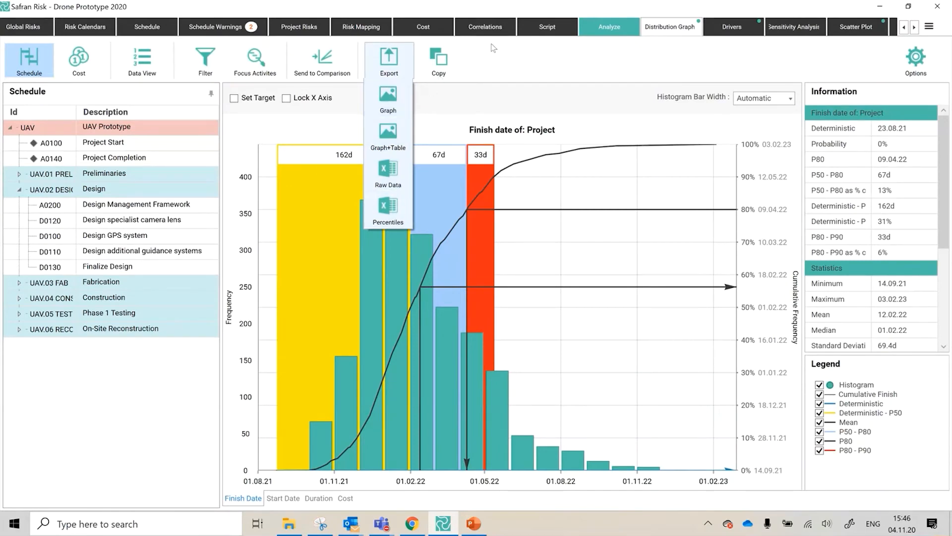
{"action": "left_click", "coordinate": [529, 65]}
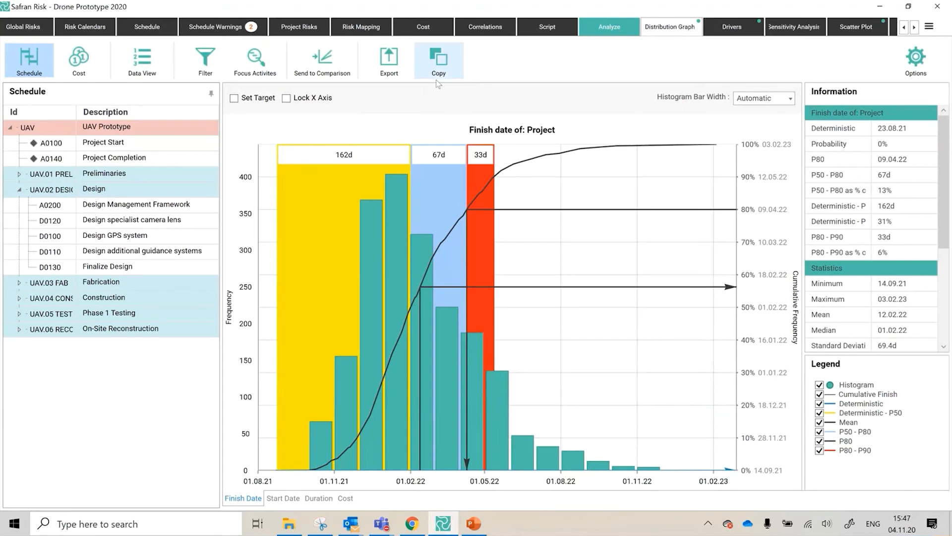
- Show the project's schedule iteration data as a table, sorted by iteration number in ascending order
{"action": "left_click", "coordinate": [158, 67]}
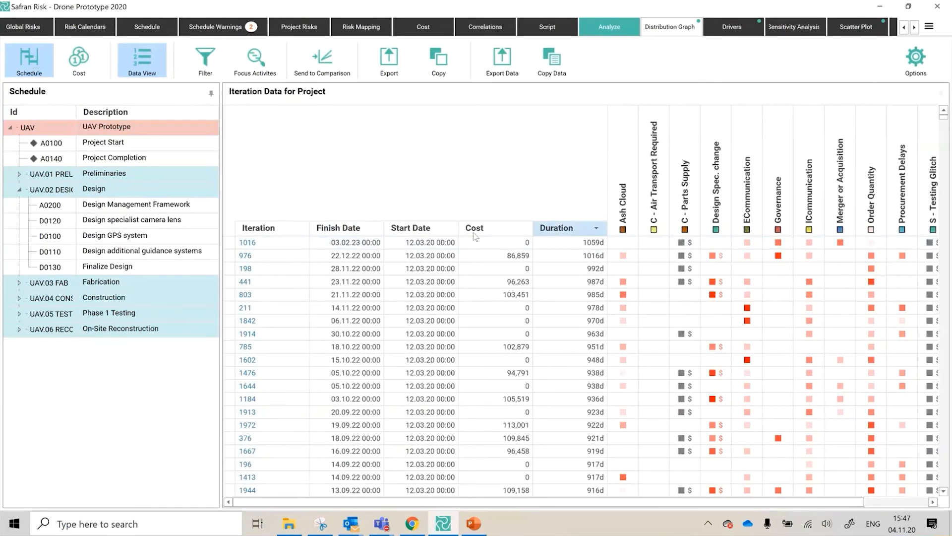
{"action": "left_click", "coordinate": [254, 232]}
{"action": "left_click", "coordinate": [255, 233]}
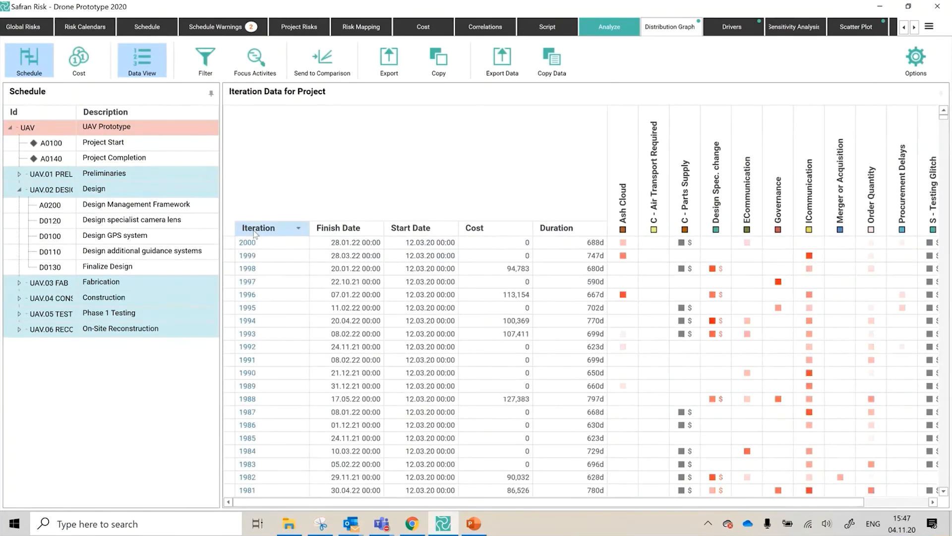
{"action": "left_click", "coordinate": [256, 232]}
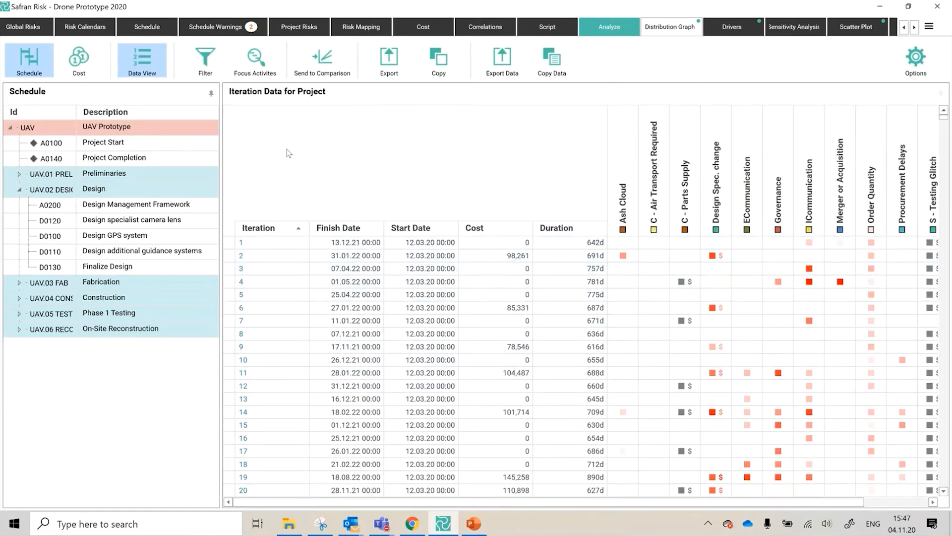
- Examine the cost iteration data, expanding Material Costs and Other Costs and viewing Design House Contract + (20% of materials)
{"action": "left_click", "coordinate": [81, 67]}
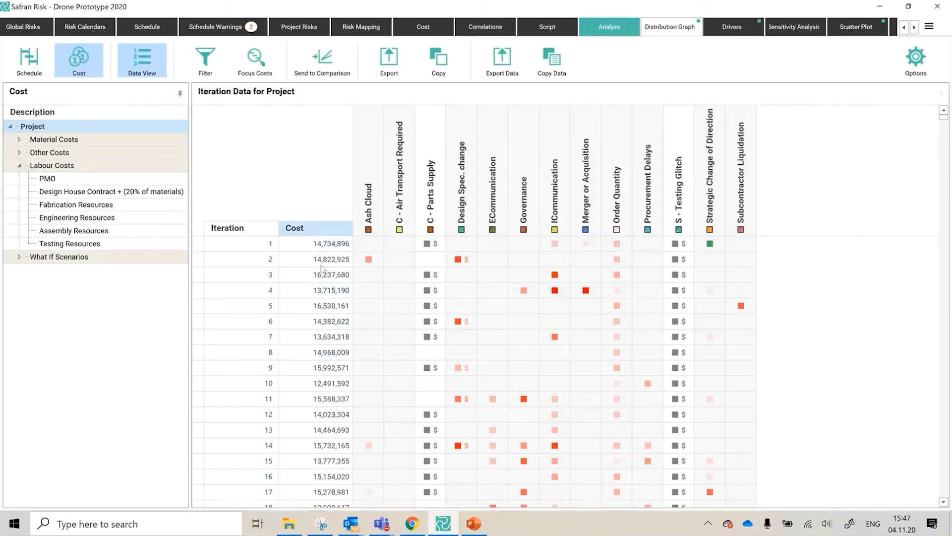
{"action": "left_click", "coordinate": [19, 140]}
{"action": "left_click", "coordinate": [19, 178]}
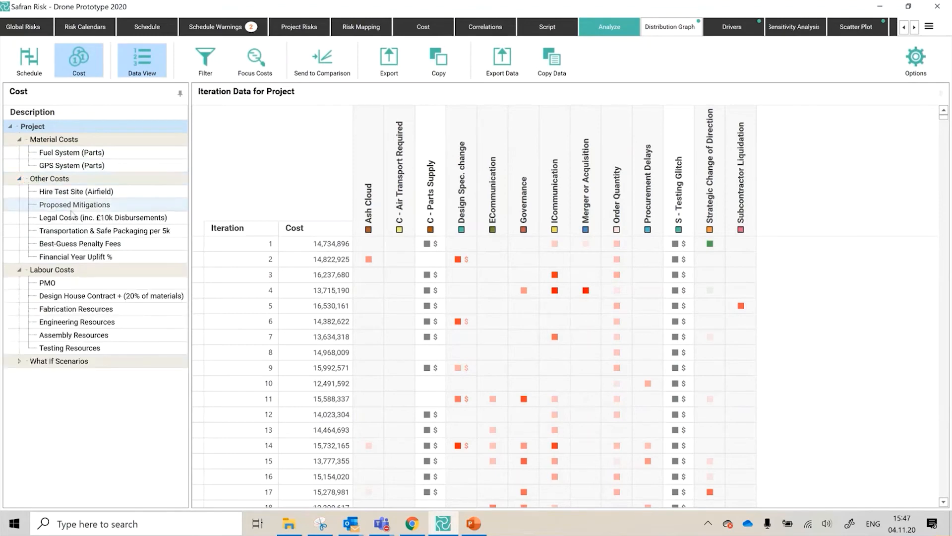
{"action": "left_click", "coordinate": [74, 231]}
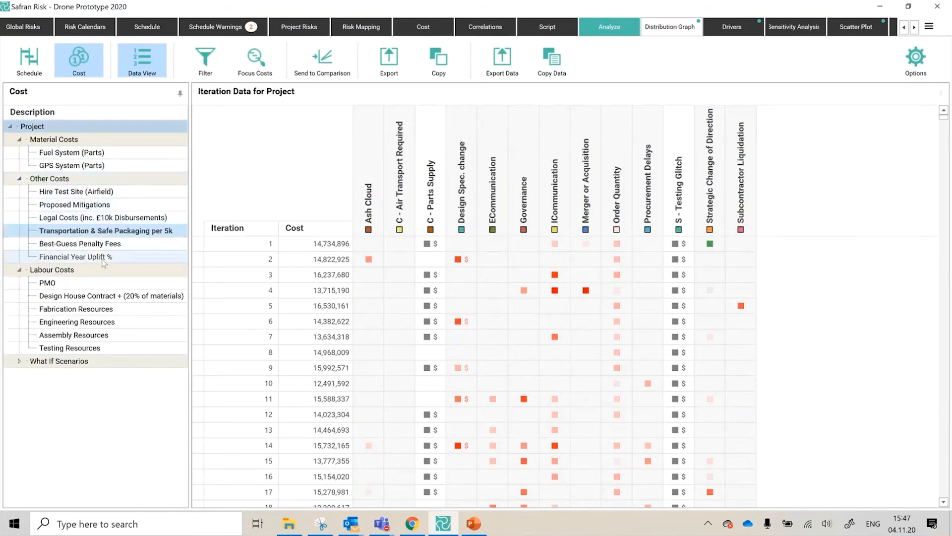
{"action": "left_click", "coordinate": [80, 296]}
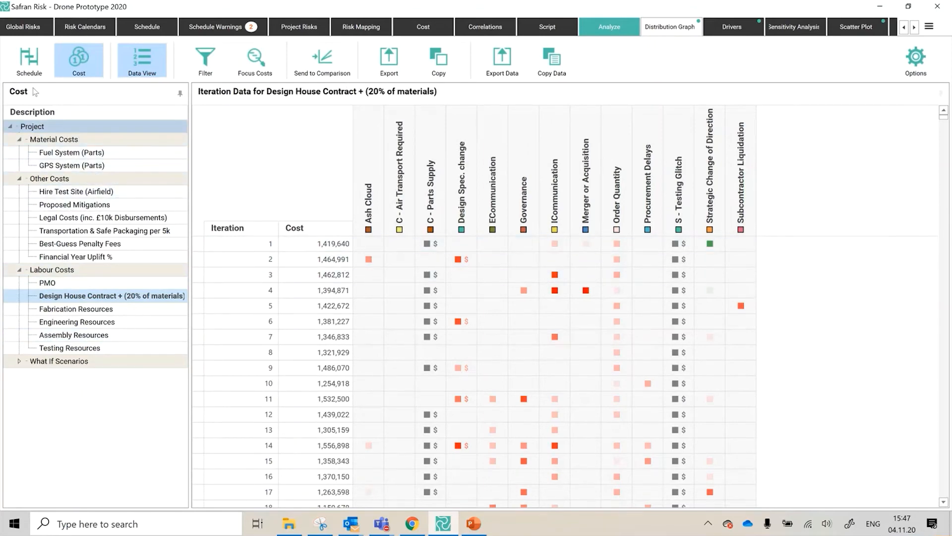
{"action": "left_click", "coordinate": [73, 125]}
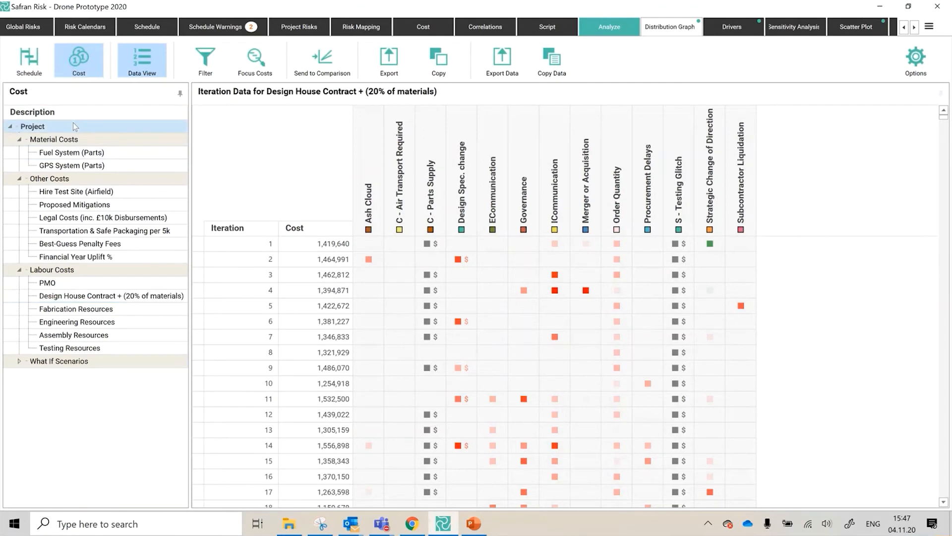
- Sort the schedule iteration data by shortest duration first and examine which risks occurred in those iterations
{"action": "left_click", "coordinate": [27, 60]}
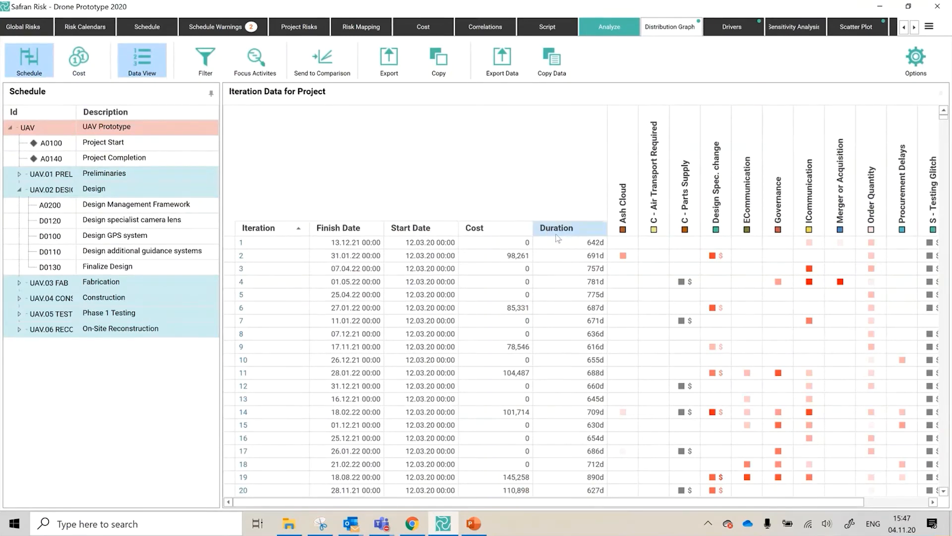
{"action": "left_click", "coordinate": [586, 235]}
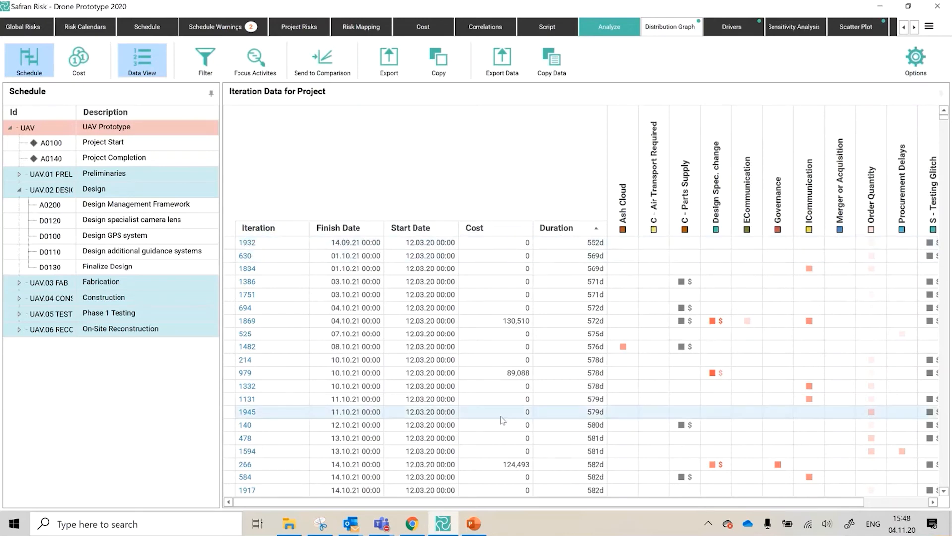
{"action": "right_click", "coordinate": [583, 507]}
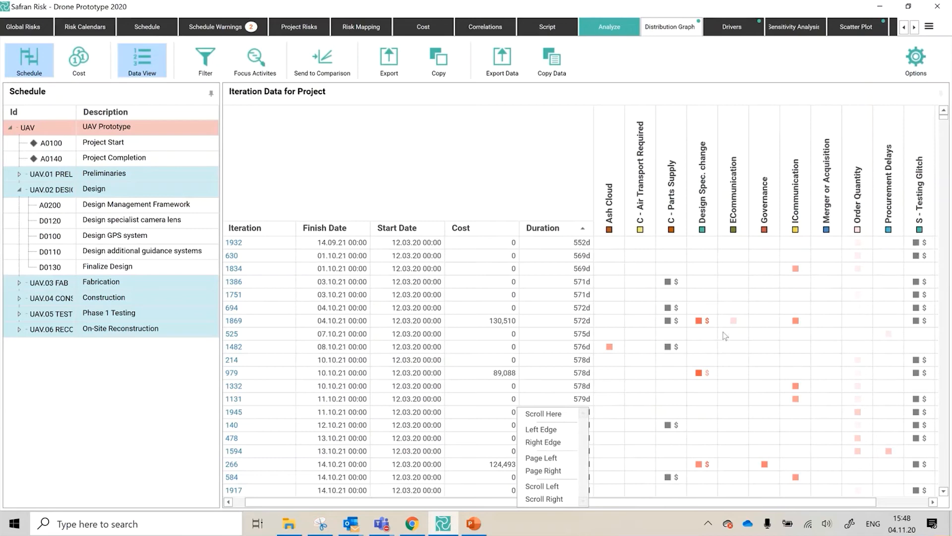
{"action": "left_click", "coordinate": [763, 322]}
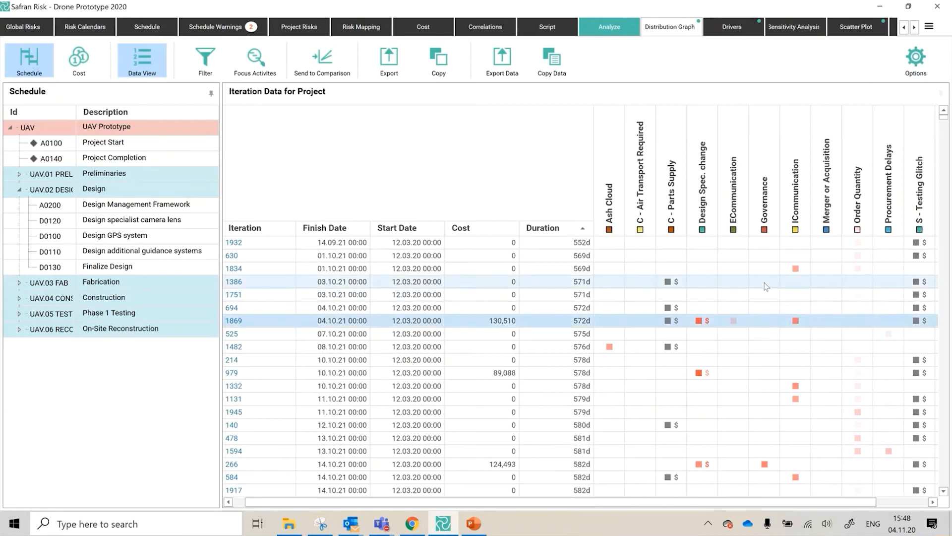
{"action": "scroll", "coordinate": [754, 399], "scroll_direction": "down", "scroll_amount": 8}
{"action": "scroll", "coordinate": [761, 387], "scroll_direction": "down", "scroll_amount": 12}
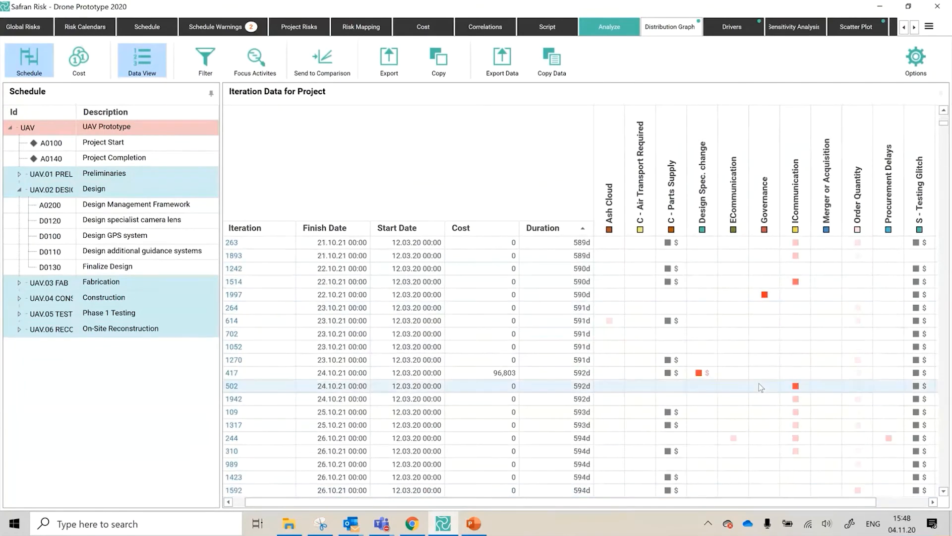
{"action": "scroll", "coordinate": [760, 387], "scroll_direction": "down", "scroll_amount": 6}
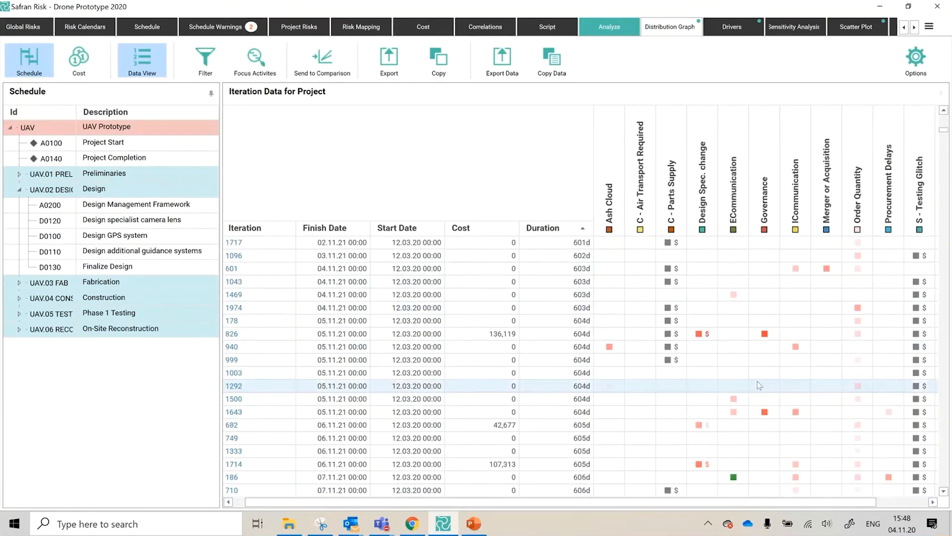
{"action": "mouse_move", "coordinate": [734, 363]}
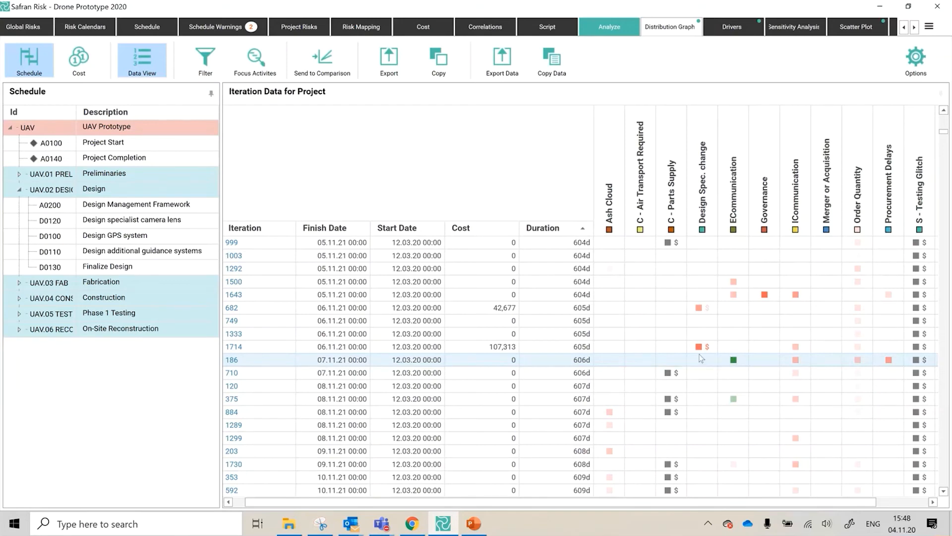
{"action": "scroll", "coordinate": [699, 310], "scroll_direction": "up", "scroll_amount": 4}
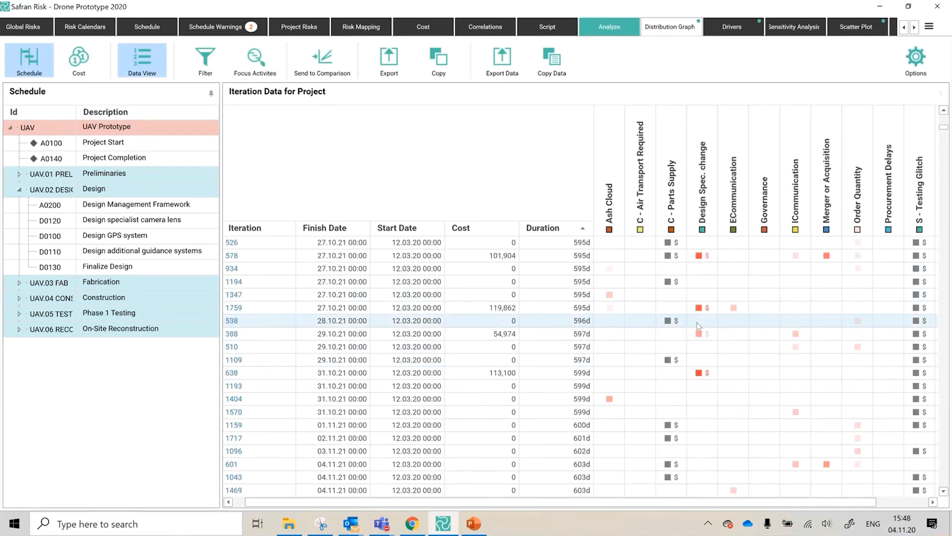
{"action": "scroll", "coordinate": [698, 326], "scroll_direction": "up", "scroll_amount": 4}
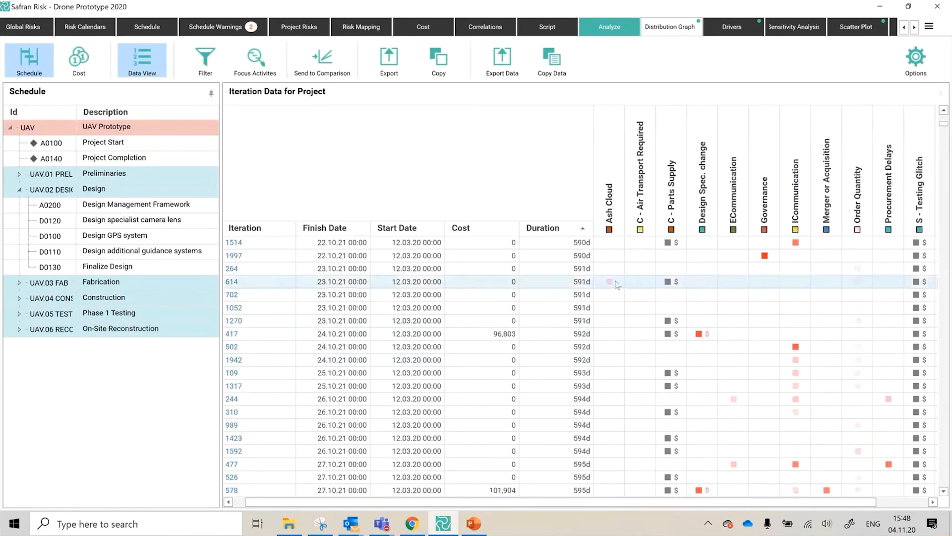
- Sort the schedule iteration data by longest duration first and examine the risks in the worst iterations
{"action": "left_click", "coordinate": [580, 232]}
{"action": "scroll", "coordinate": [575, 238], "scroll_direction": "up", "scroll_amount": 8}
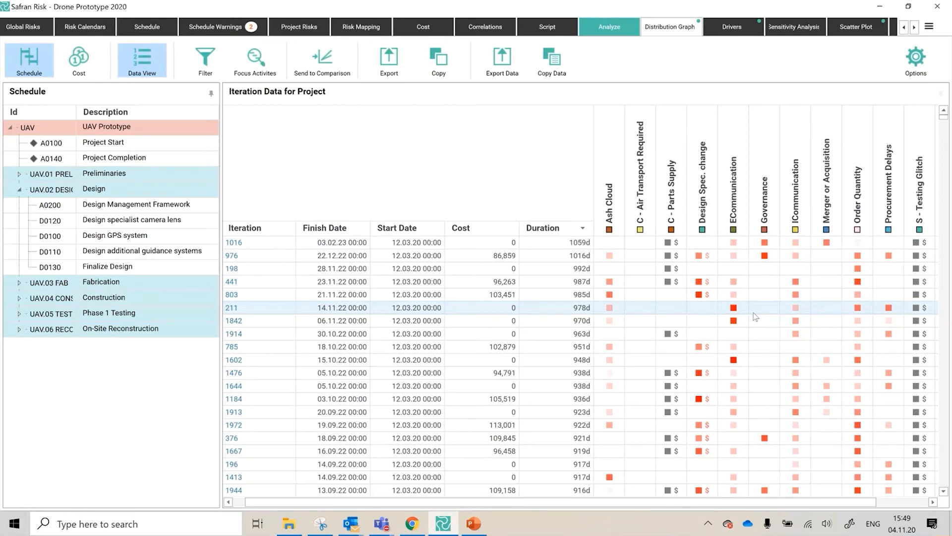
{"action": "left_click_drag", "start_coordinate": [726, 505], "coordinate": [715, 507]}
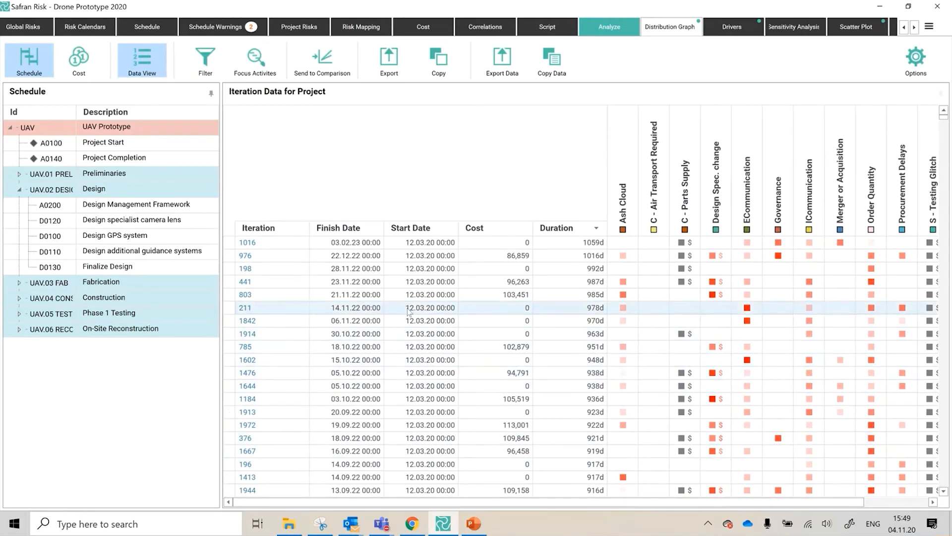
- Open iteration 1016 in the schedule, examine its activity dates and risk impacts, and close the iteration
{"action": "left_click", "coordinate": [248, 242]}
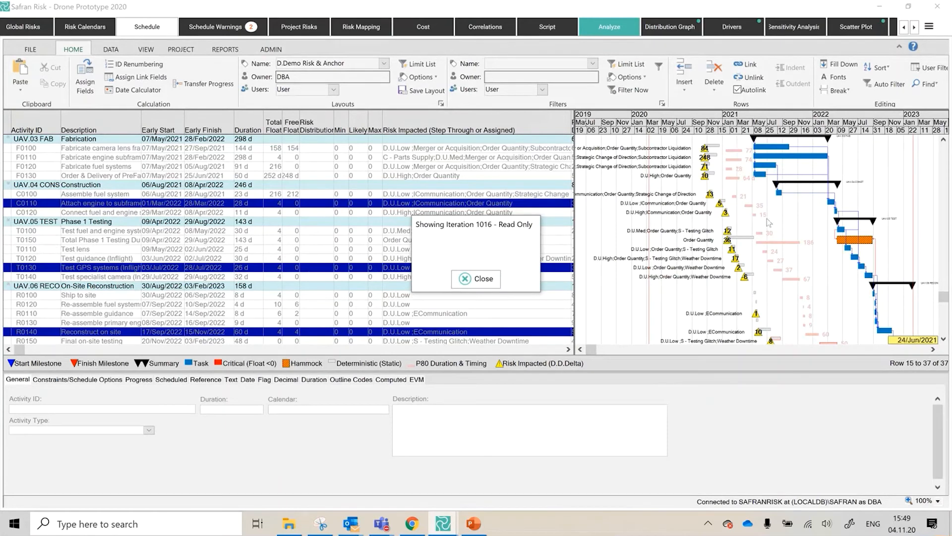
{"action": "scroll", "coordinate": [813, 233], "scroll_direction": "down", "scroll_amount": 1}
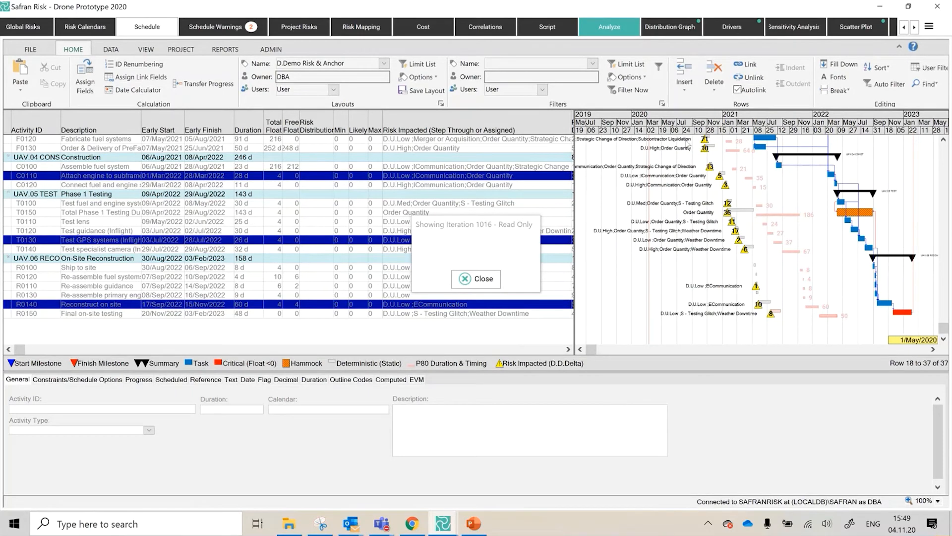
{"action": "left_click", "coordinate": [471, 284]}
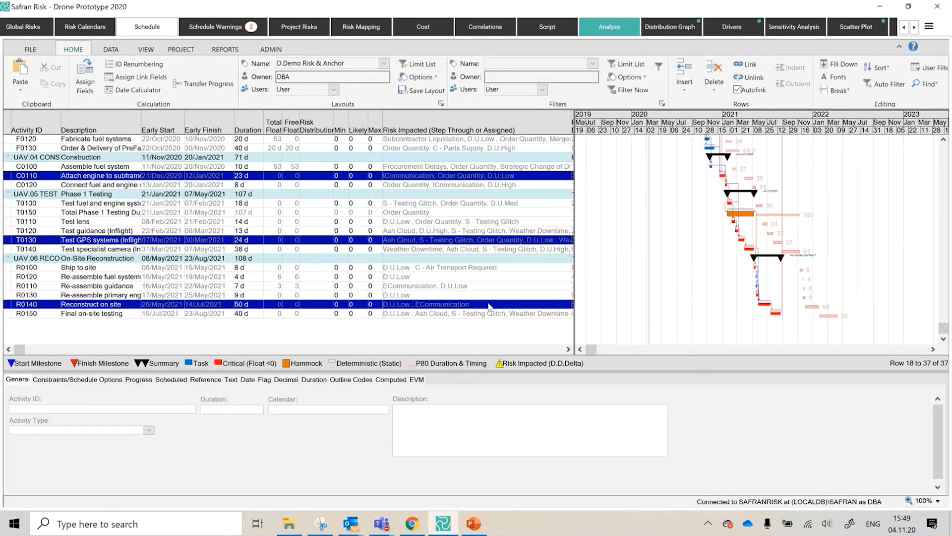
- Browse the saved Assign Fields formulas for the schedule, view the ES Baseline formula, and close the dialog without executing it
{"action": "right_click", "coordinate": [93, 210]}
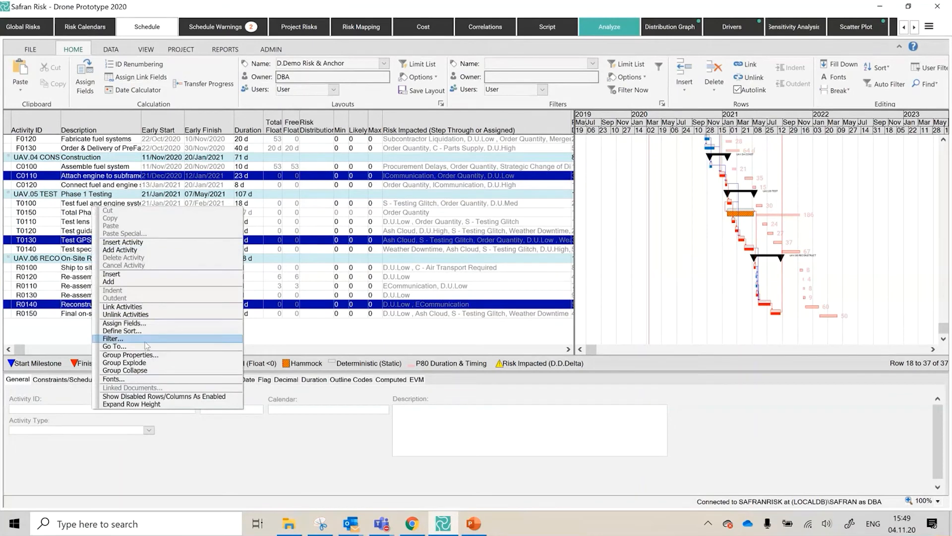
{"action": "left_click", "coordinate": [136, 323]}
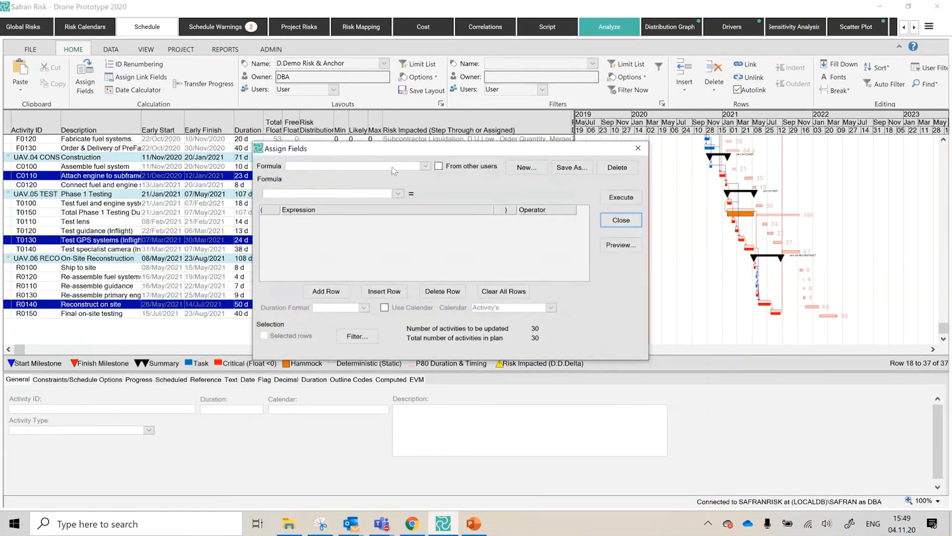
{"action": "left_click", "coordinate": [427, 167]}
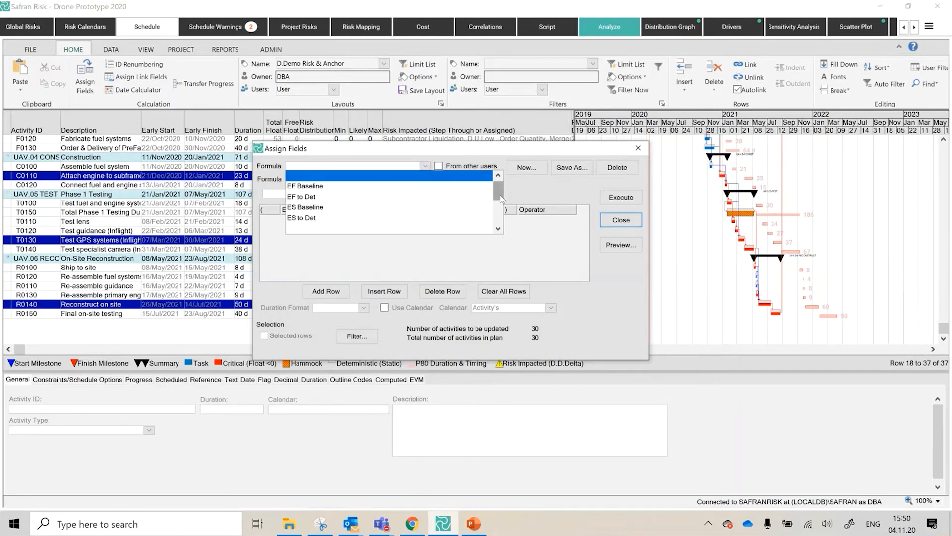
{"action": "left_click_drag", "start_coordinate": [500, 196], "coordinate": [500, 217]}
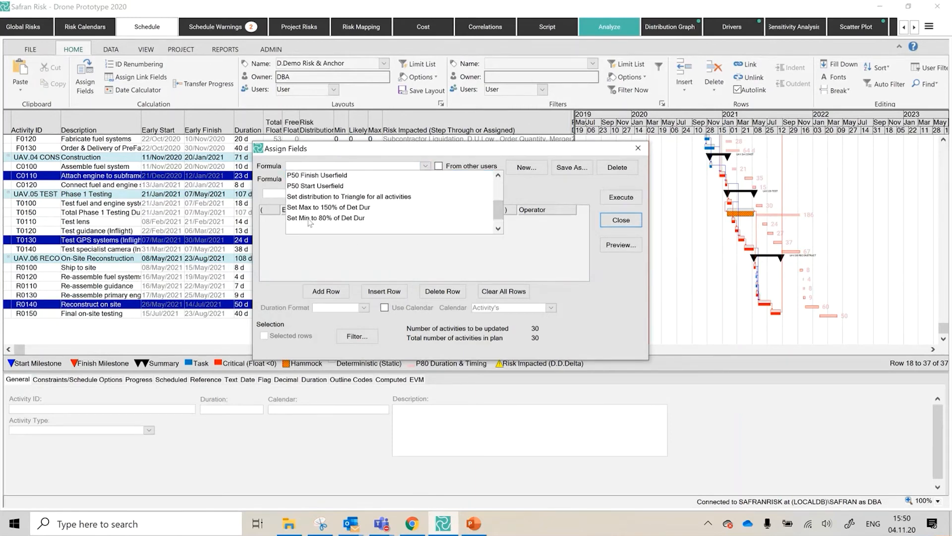
{"action": "scroll", "coordinate": [317, 219], "scroll_direction": "up", "scroll_amount": 1}
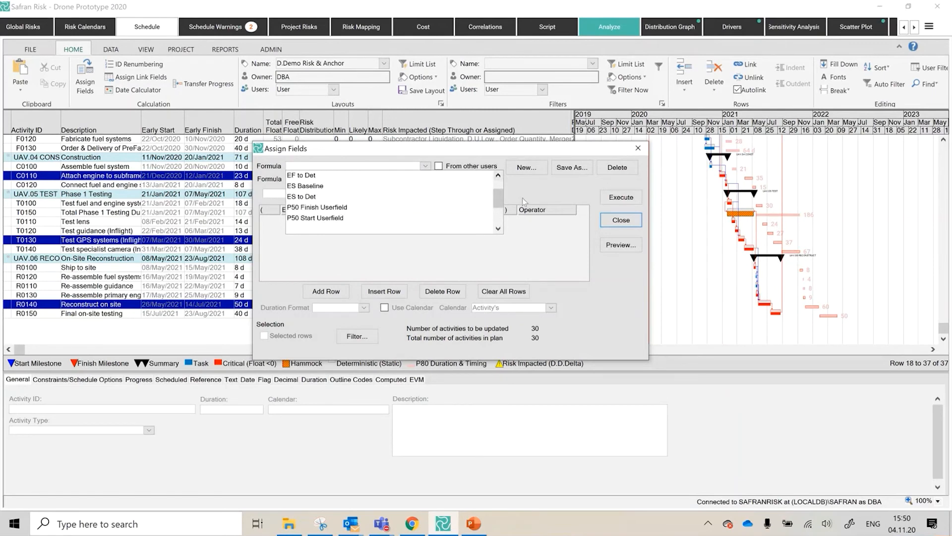
{"action": "left_click", "coordinate": [479, 187]}
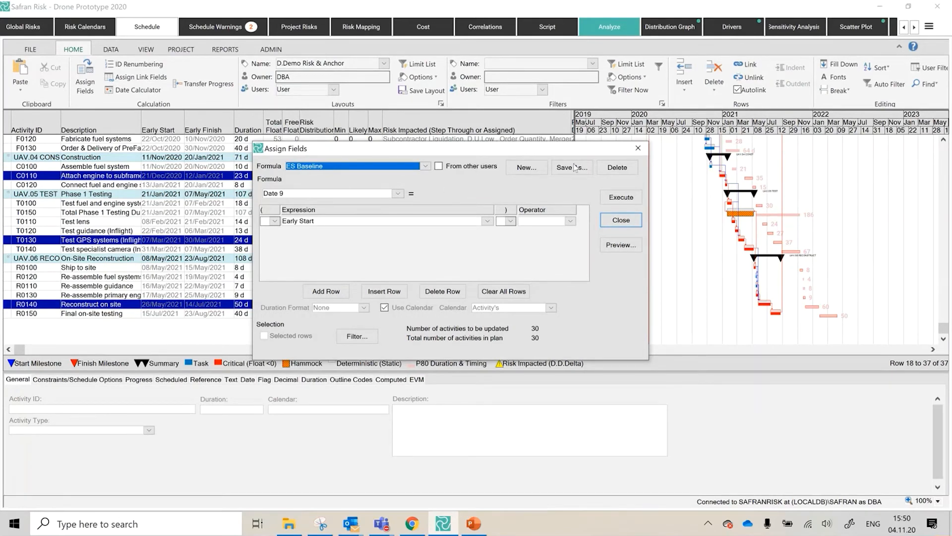
{"action": "left_click", "coordinate": [638, 148]}
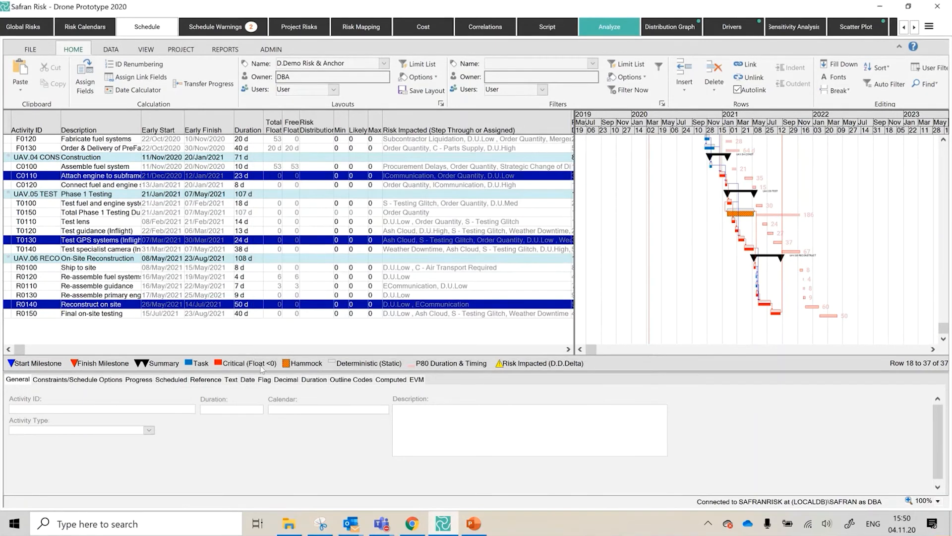
- Look through the activity's Reference, Text, Date, Flag, Decimal and Duration fields in the schedule details
{"action": "left_click", "coordinate": [215, 381]}
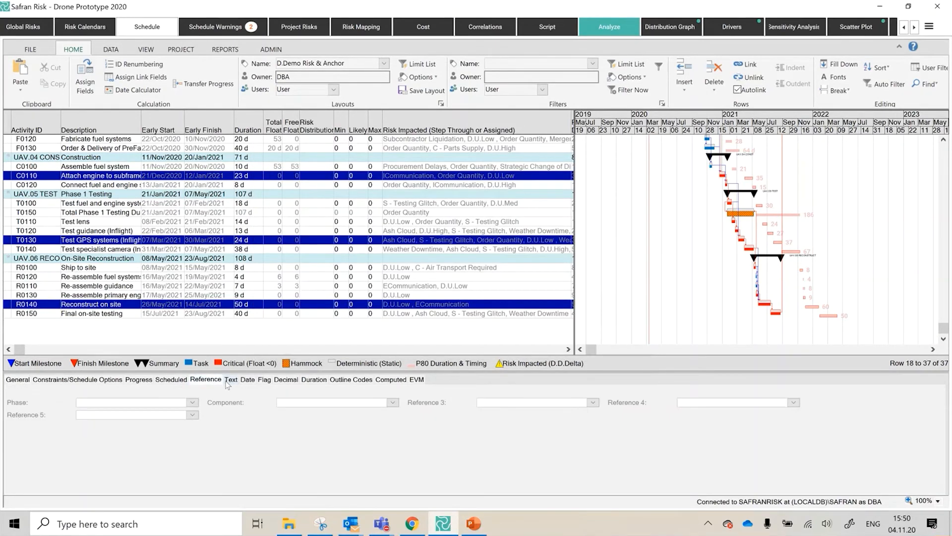
{"action": "left_click", "coordinate": [231, 380]}
{"action": "left_click", "coordinate": [247, 381]}
{"action": "left_click", "coordinate": [265, 380]}
{"action": "left_click", "coordinate": [285, 380]}
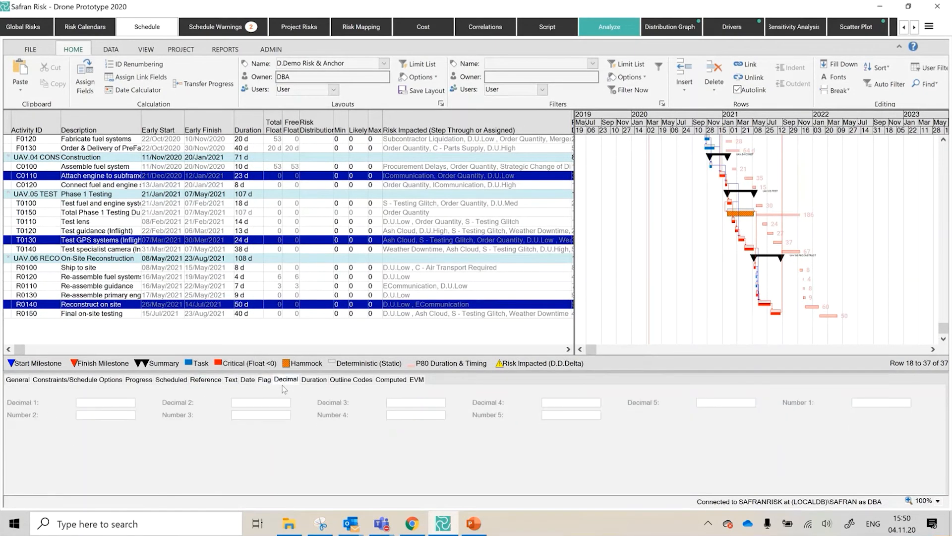
{"action": "left_click", "coordinate": [315, 380]}
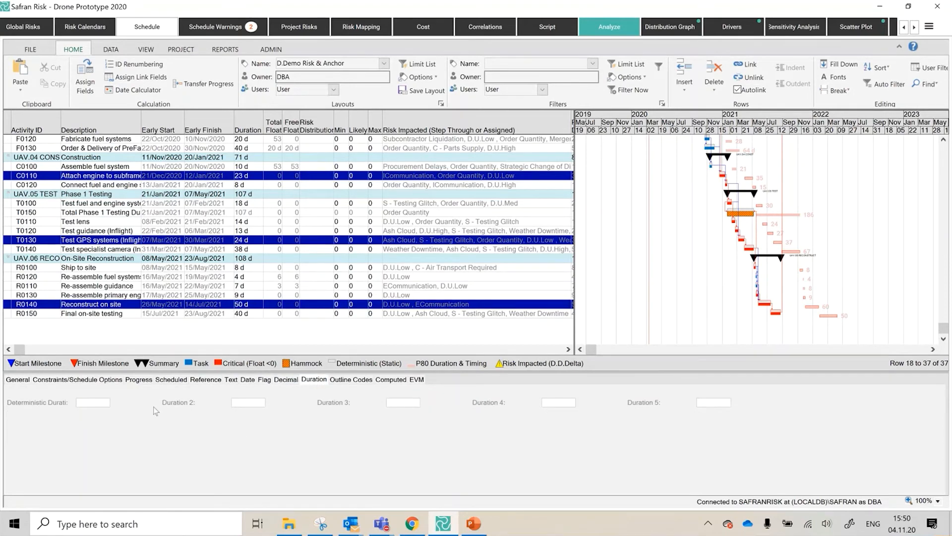
- Select activity R0130 and inspect its deterministic duration field
{"action": "left_click", "coordinate": [85, 297]}
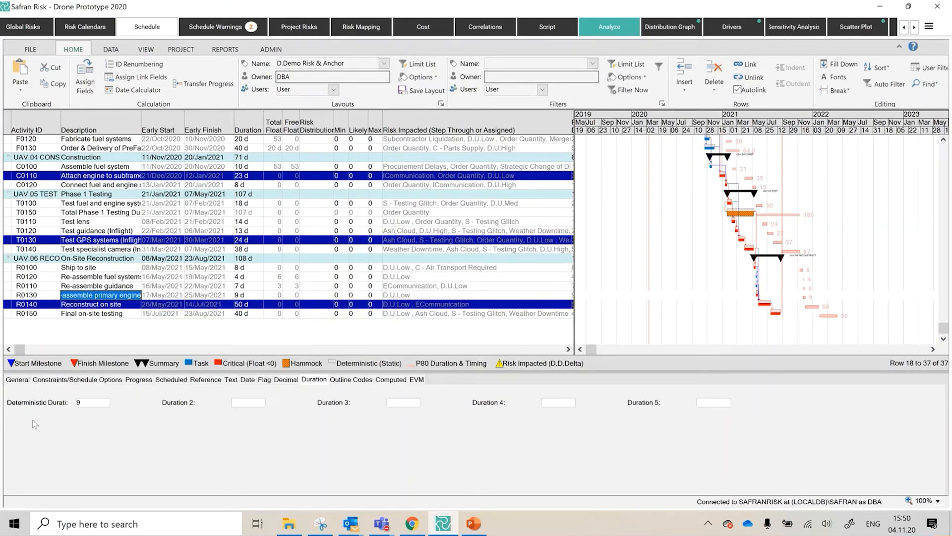
{"action": "left_click", "coordinate": [95, 403]}
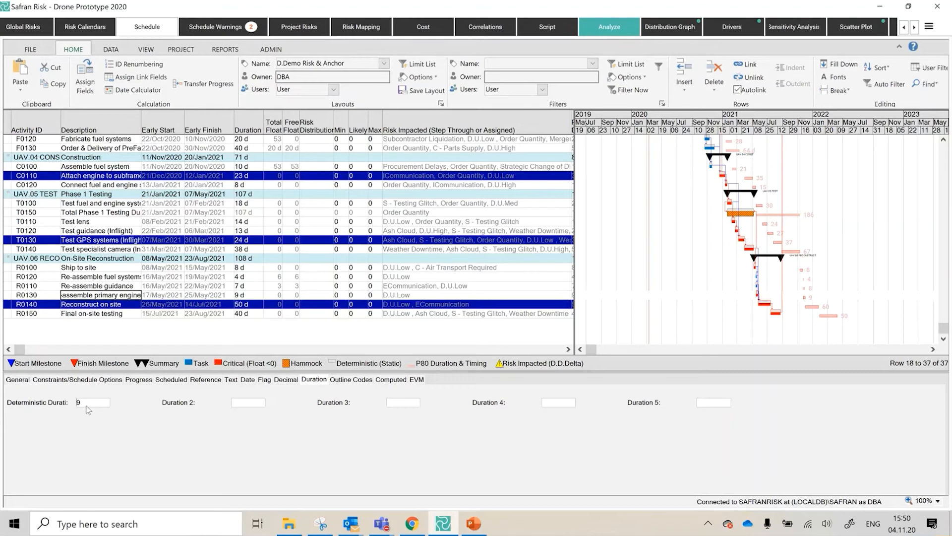
{"action": "left_click", "coordinate": [80, 403]}
- View the project export file types, select Primavera (*.XER), and close the export without running it
{"action": "left_click", "coordinate": [28, 50]}
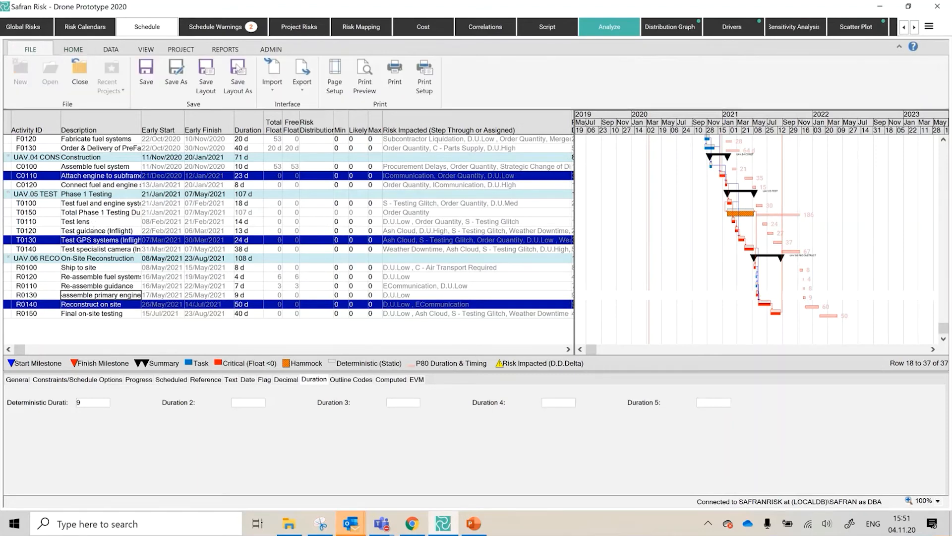
{"action": "left_click", "coordinate": [302, 79]}
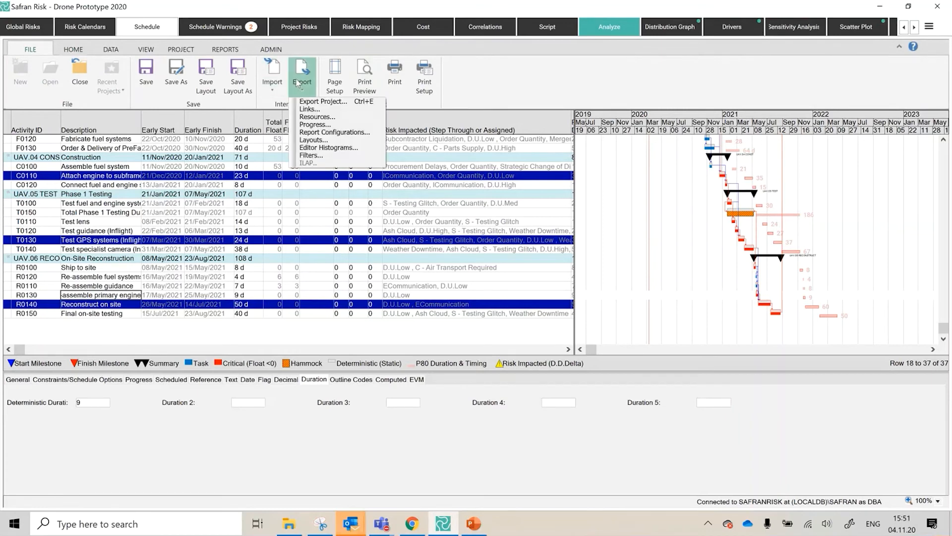
{"action": "left_click", "coordinate": [312, 101]}
{"action": "left_click", "coordinate": [424, 254]}
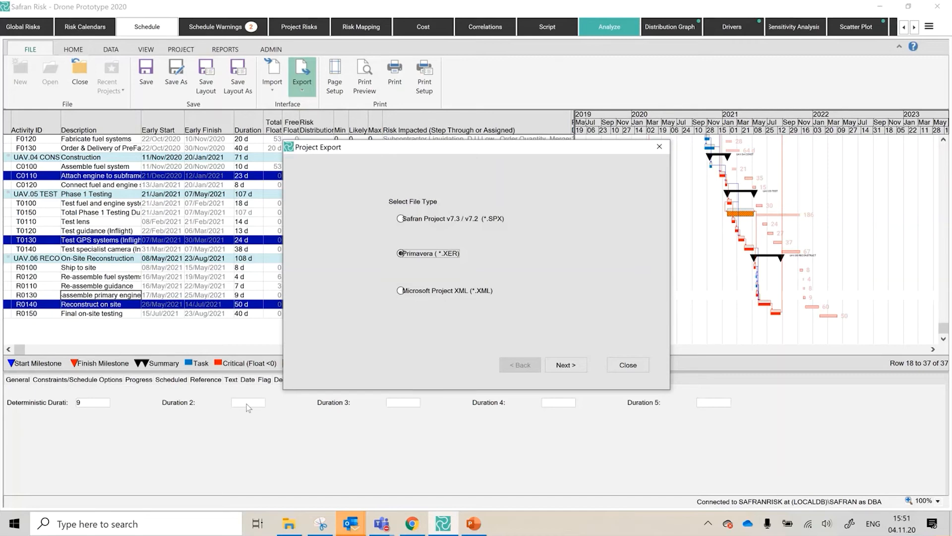
{"action": "left_click", "coordinate": [632, 366]}
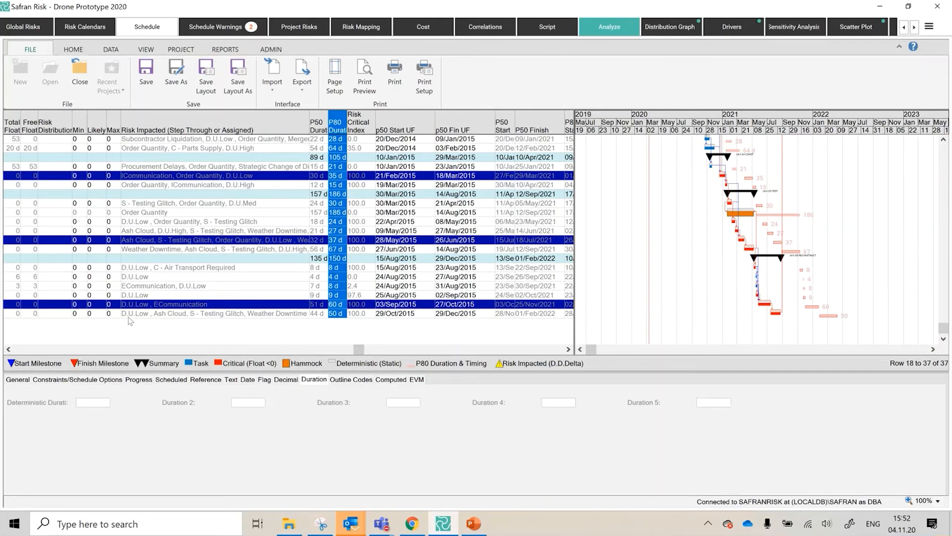
- Check the duration of Final on-site testing in the schedule, and switch the distribution results from iteration data to the finish date graph
{"action": "left_click_drag", "start_coordinate": [361, 353], "coordinate": [20, 350]}
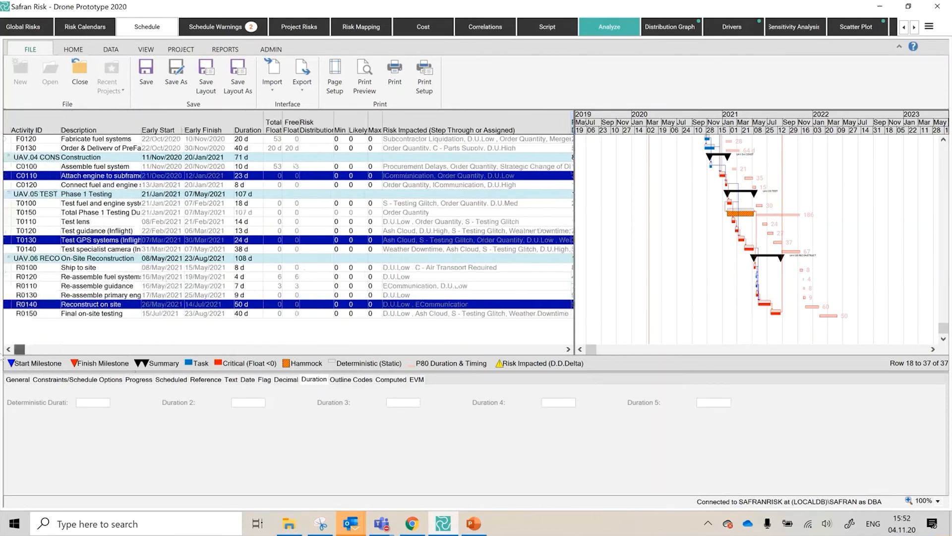
{"action": "left_click", "coordinate": [243, 313]}
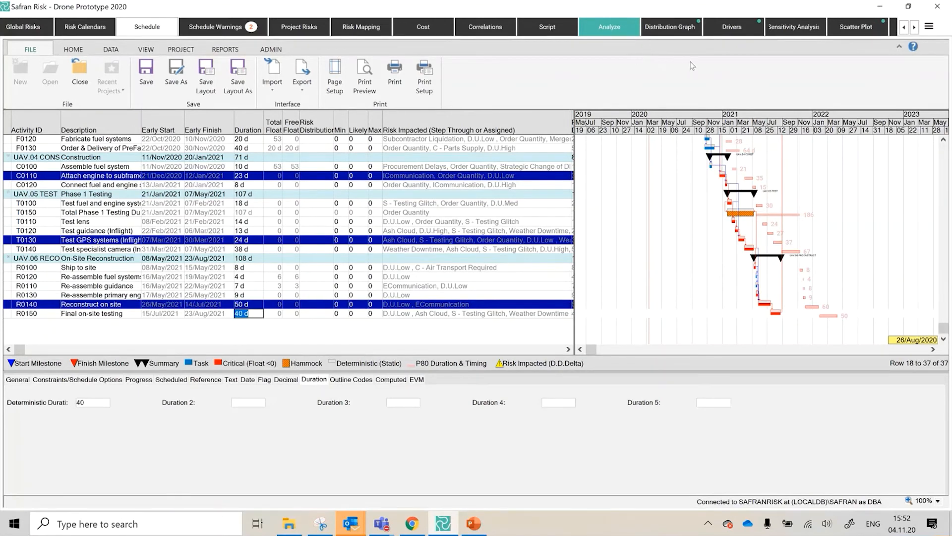
{"action": "left_click", "coordinate": [673, 29]}
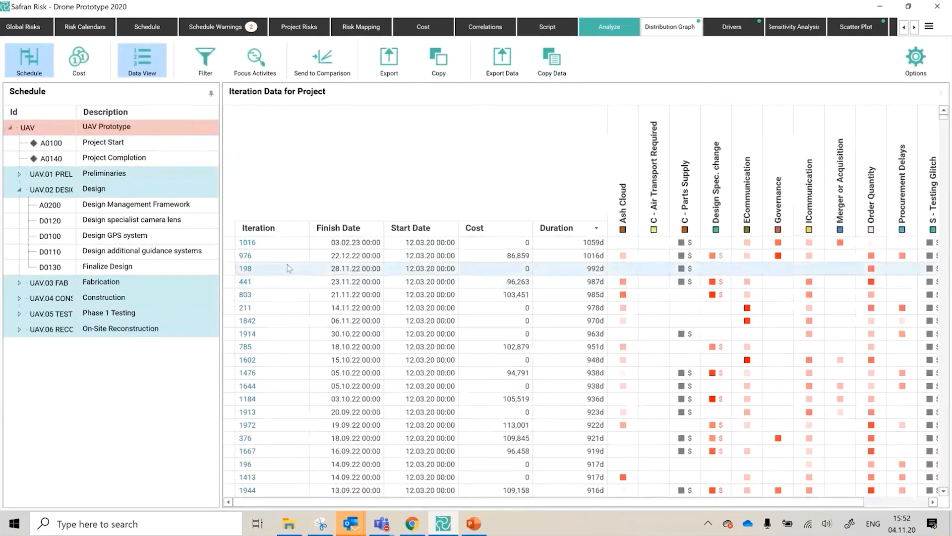
{"action": "left_click", "coordinate": [147, 65]}
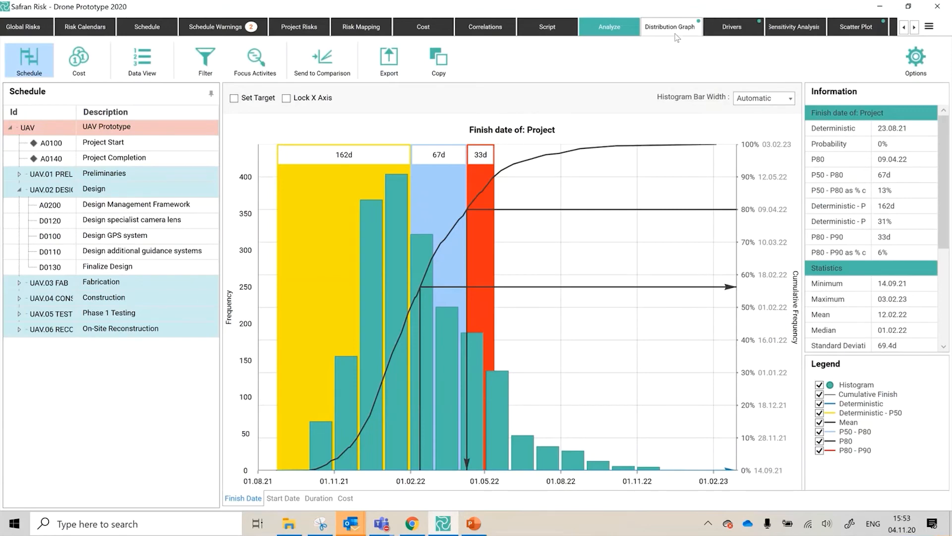
- Examine the schedule drivers for the project's finish date, including the correlation of the Order Quantity risk
{"action": "left_click", "coordinate": [730, 30]}
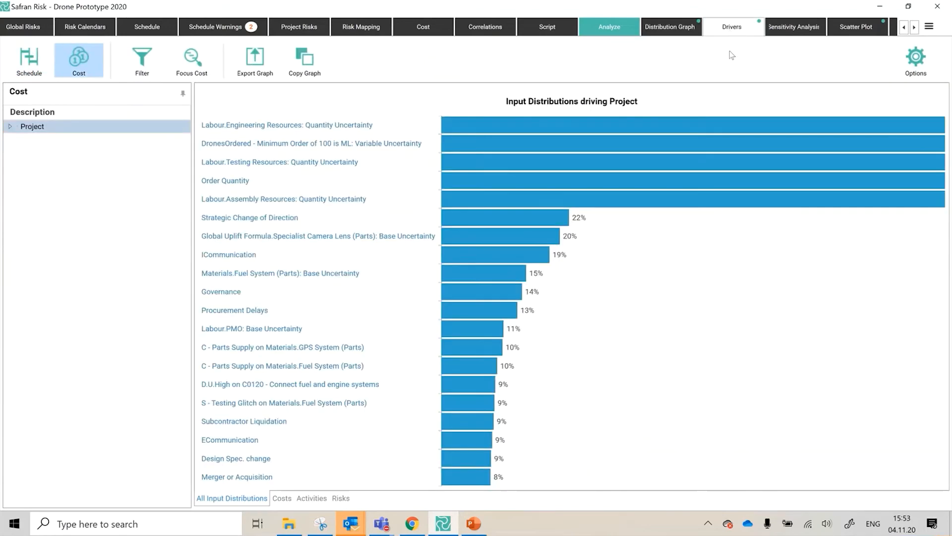
{"action": "left_click", "coordinate": [48, 72]}
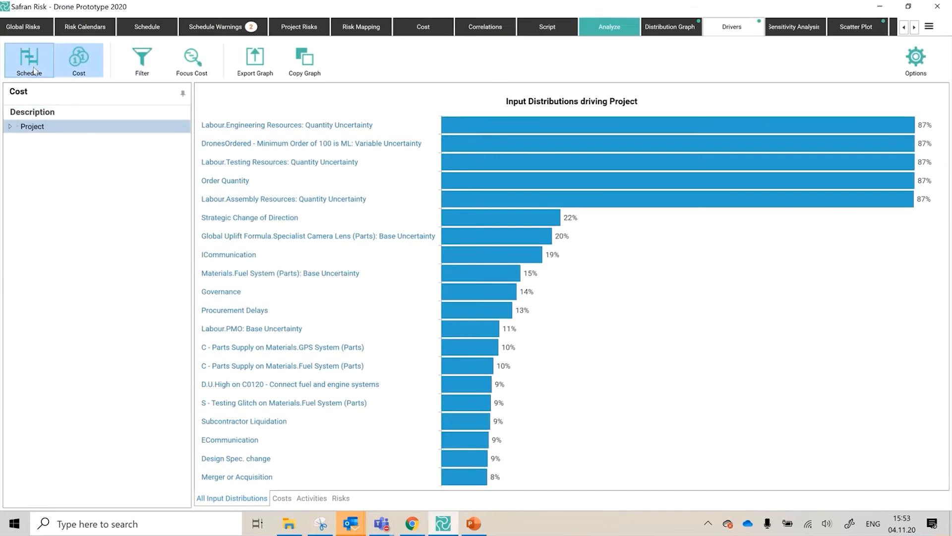
{"action": "mouse_move", "coordinate": [521, 128]}
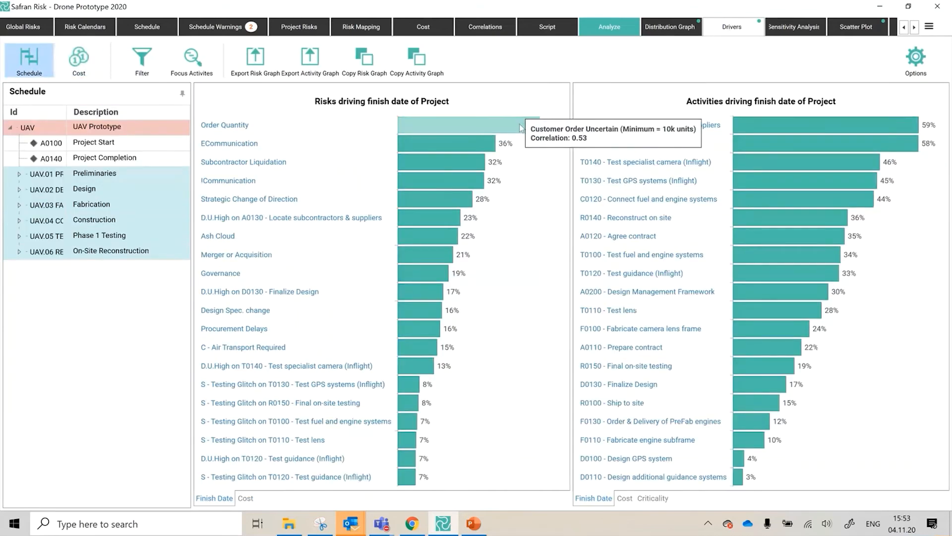
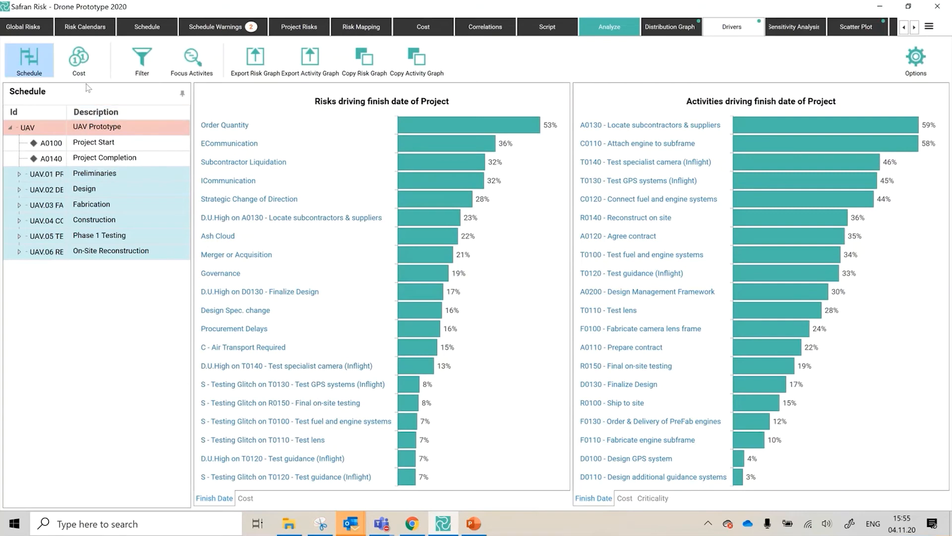
- Examine the cost drivers of the project by all input distributions, costs, activities and risks, expanding the project's cost categories
{"action": "left_click", "coordinate": [82, 63]}
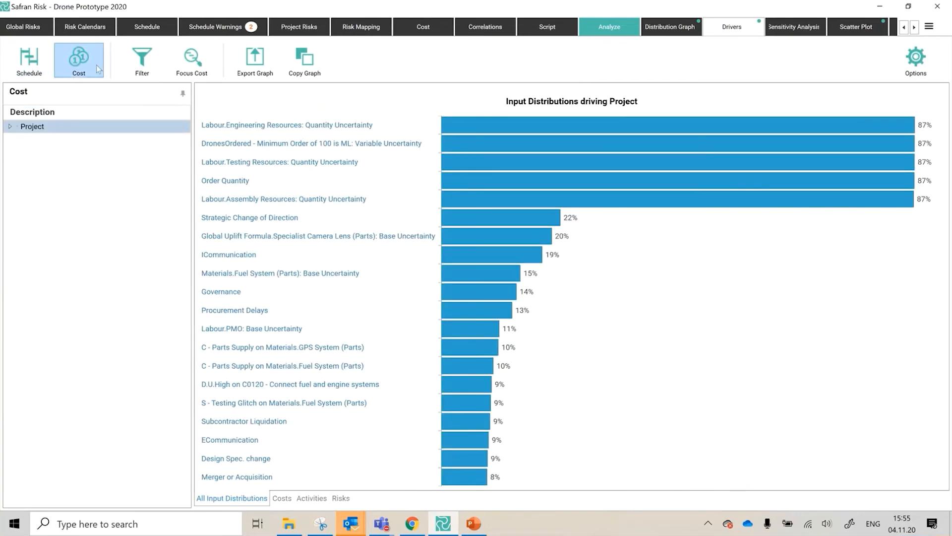
{"action": "left_click", "coordinate": [10, 126]}
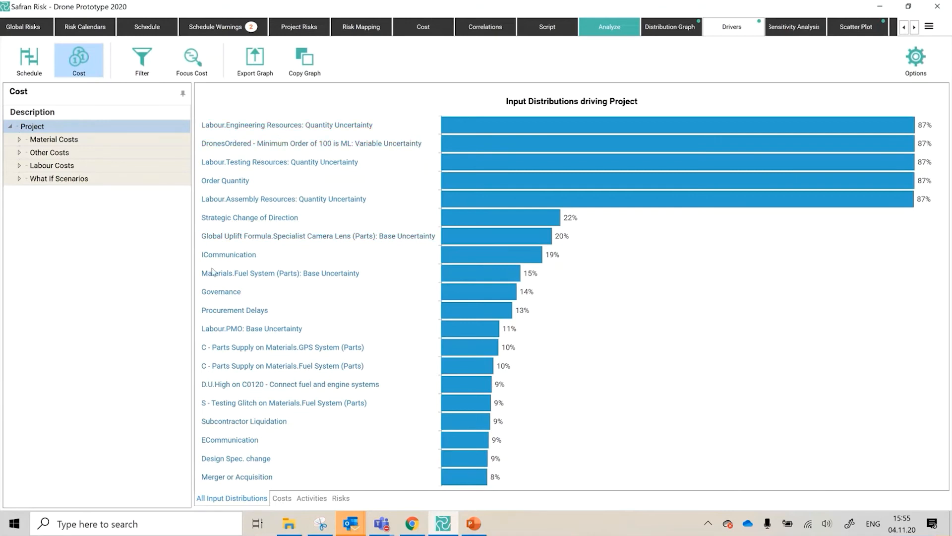
{"action": "left_click", "coordinate": [282, 499]}
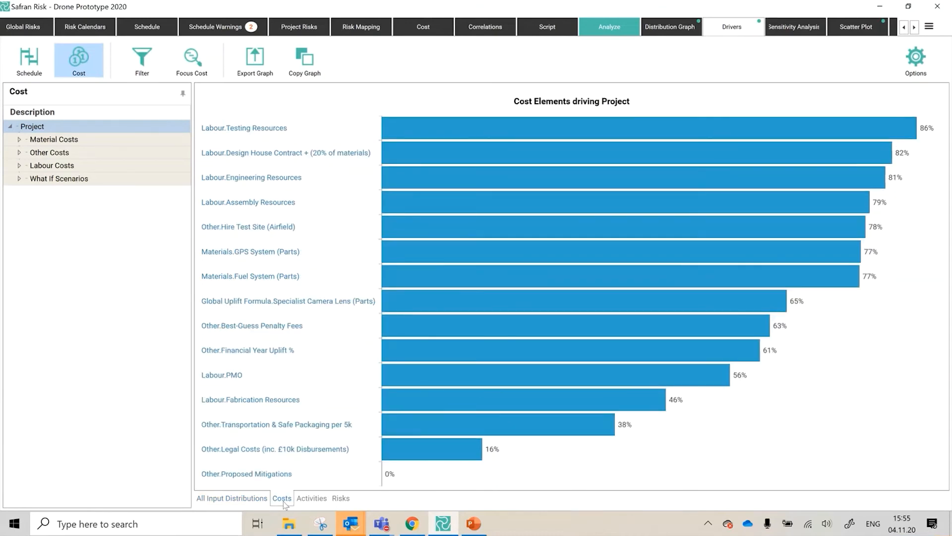
{"action": "left_click", "coordinate": [305, 504]}
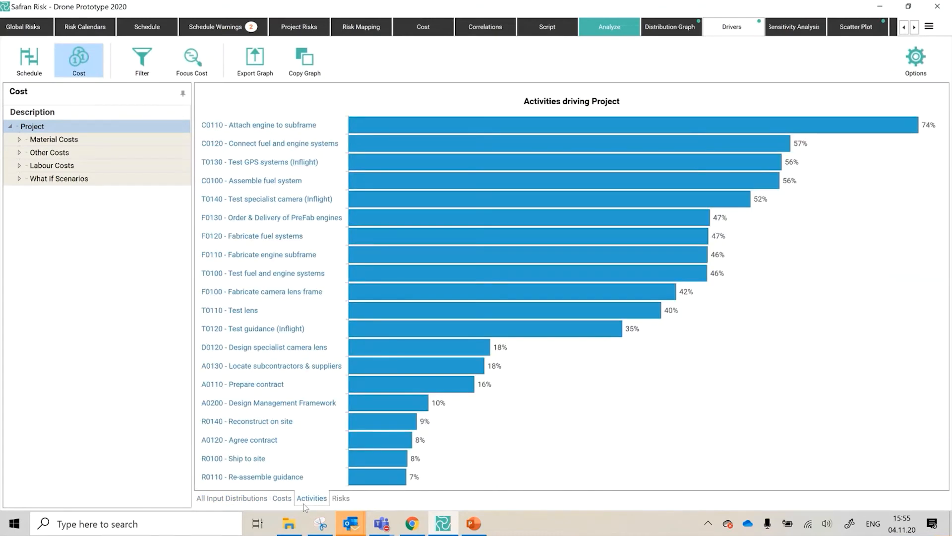
{"action": "left_click", "coordinate": [342, 499]}
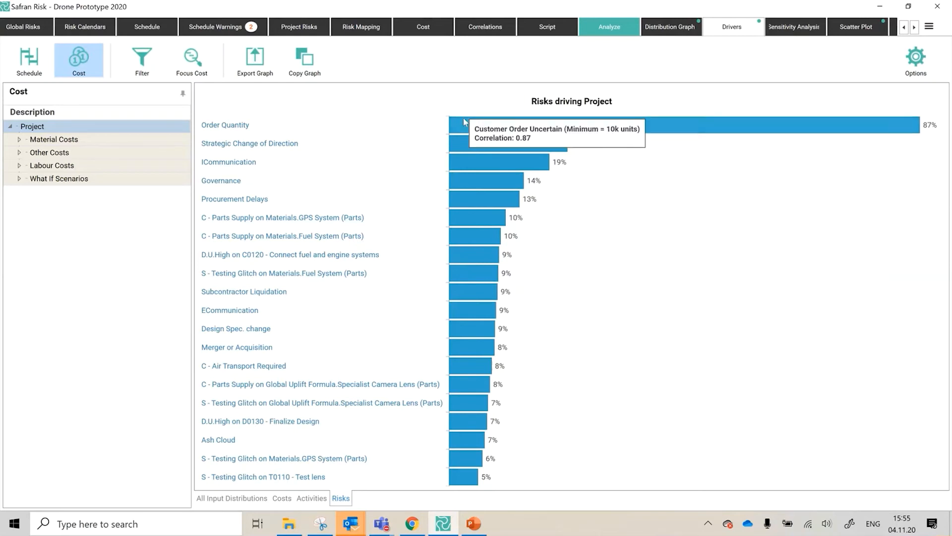
- Calculate the sensitivity analysis impacts, show the project cost impacts as S-curves, and deselect all the listed exclusions
{"action": "left_click", "coordinate": [792, 28]}
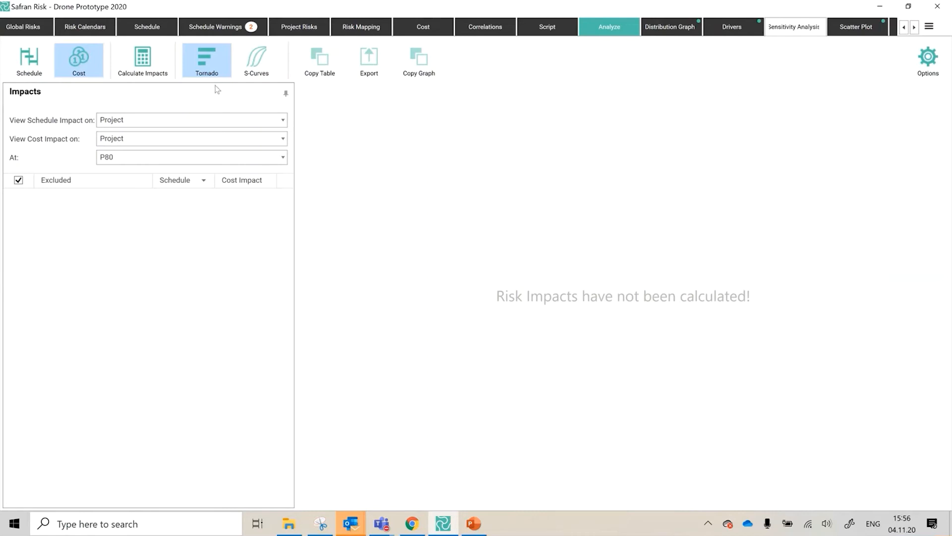
{"action": "left_click", "coordinate": [44, 57]}
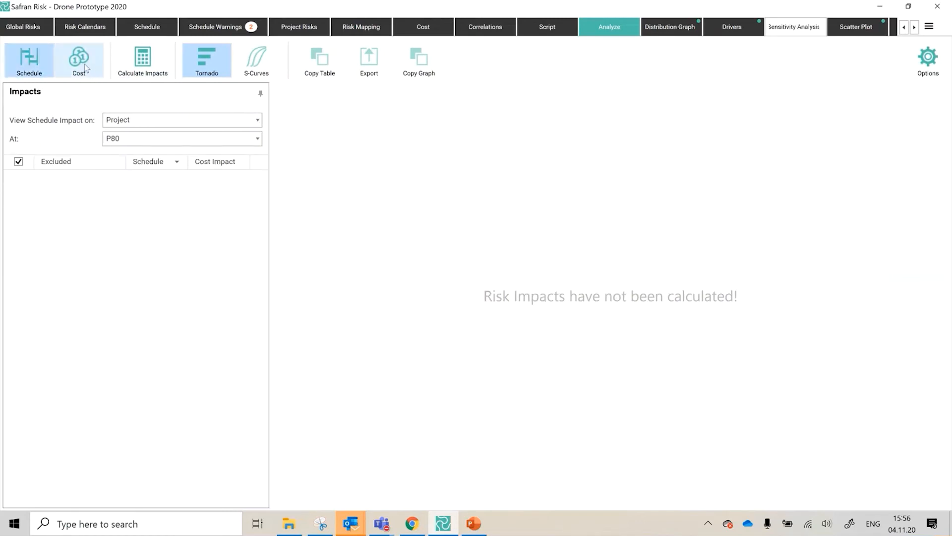
{"action": "left_click", "coordinate": [89, 70]}
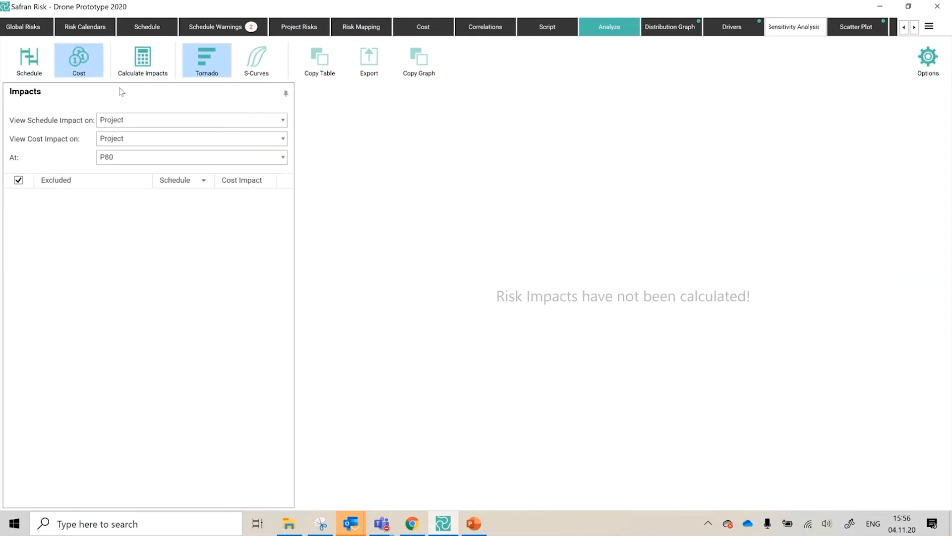
{"action": "left_click", "coordinate": [252, 69]}
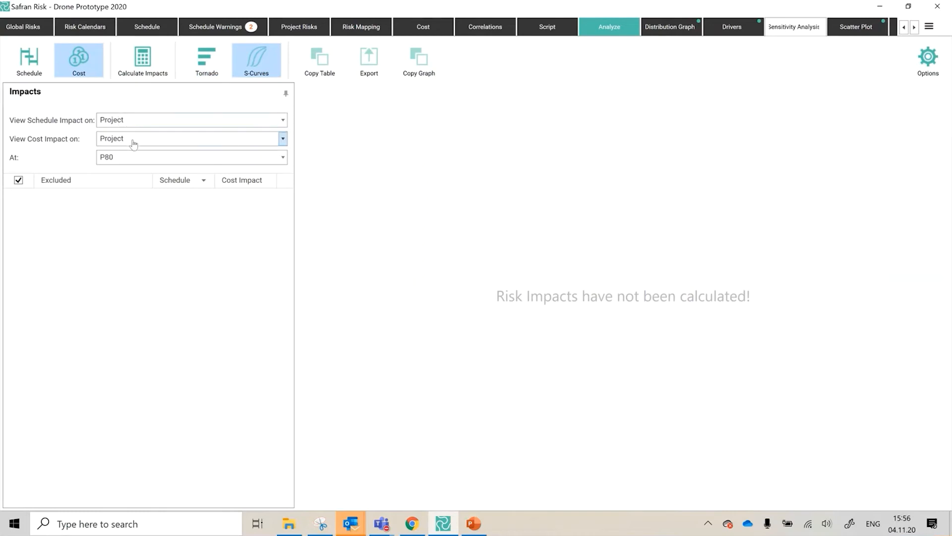
{"action": "left_click", "coordinate": [143, 60]}
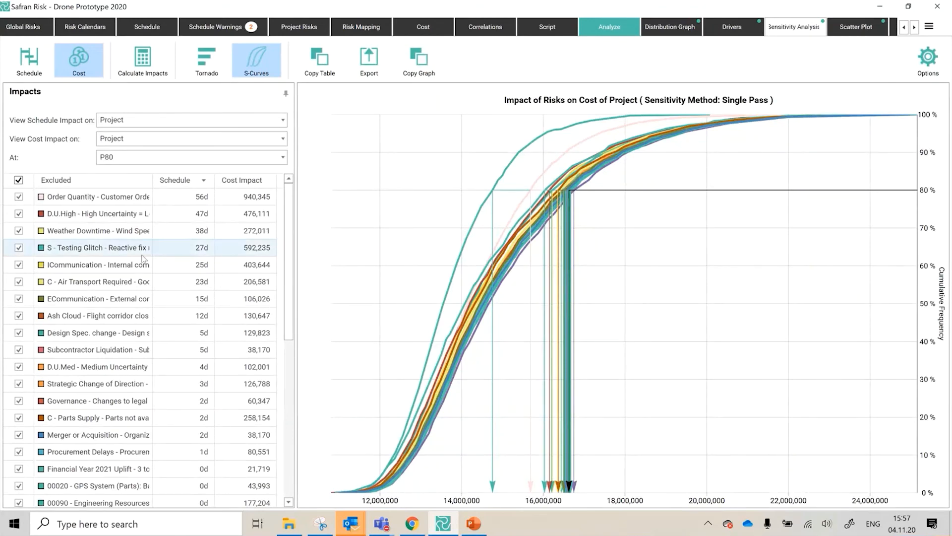
{"action": "left_click", "coordinate": [19, 180]}
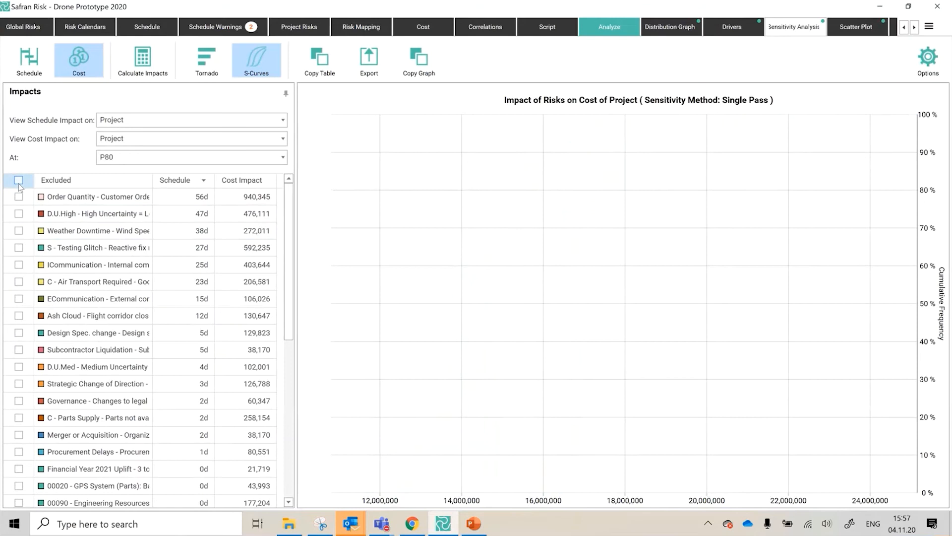
- Plot the cost S-curve for excluding Weather Downtime against the None curve to compare their P80 values
{"action": "left_click", "coordinate": [18, 231]}
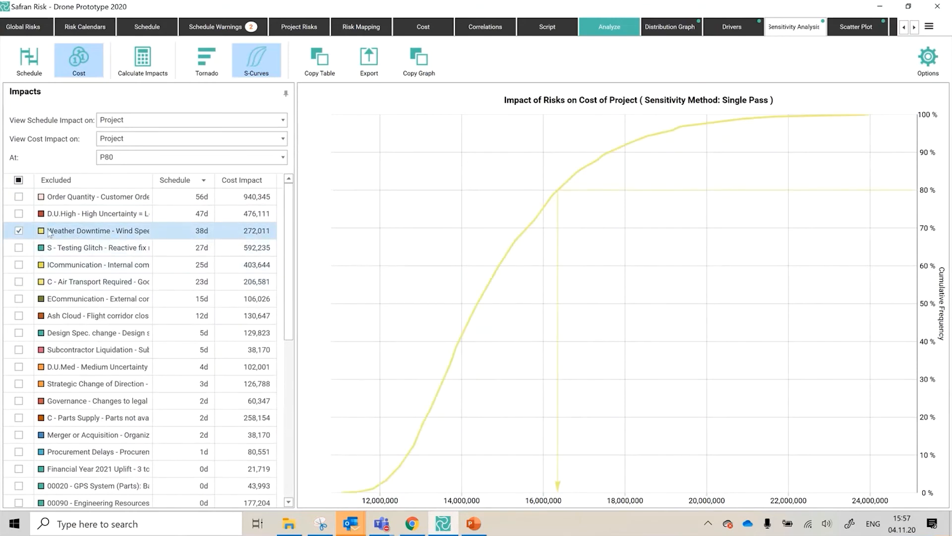
{"action": "scroll", "coordinate": [55, 452], "scroll_direction": "down", "scroll_amount": 5}
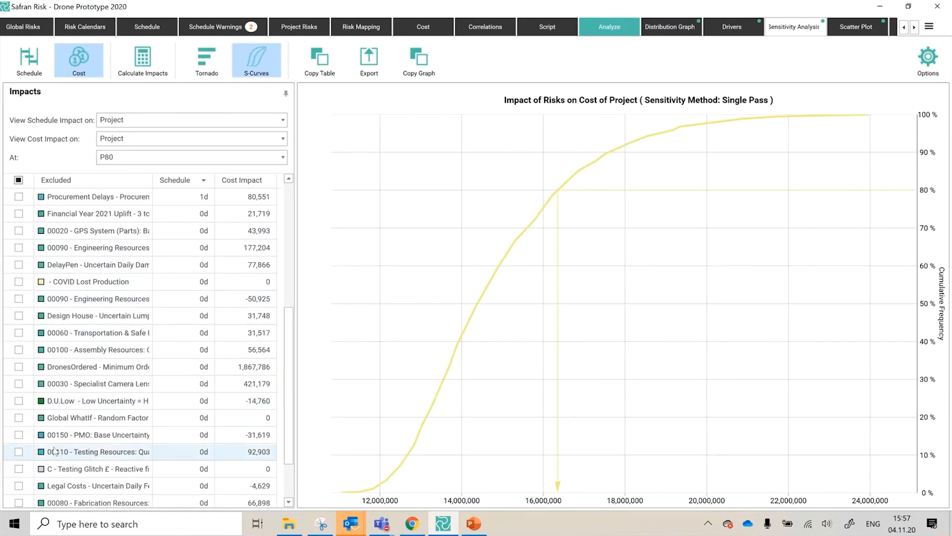
{"action": "scroll", "coordinate": [55, 451], "scroll_direction": "down", "scroll_amount": 2}
{"action": "left_click", "coordinate": [18, 468]}
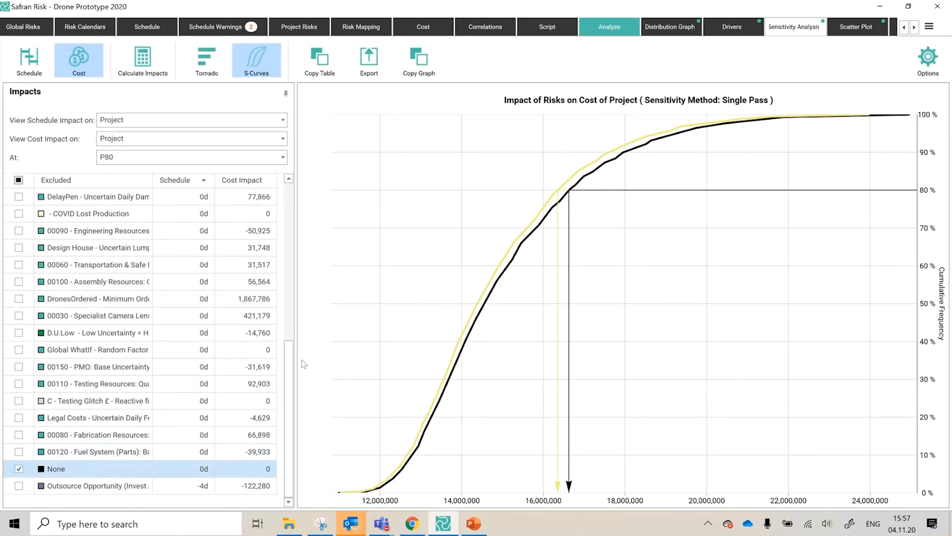
{"action": "scroll", "coordinate": [173, 350], "scroll_direction": "up", "scroll_amount": 7}
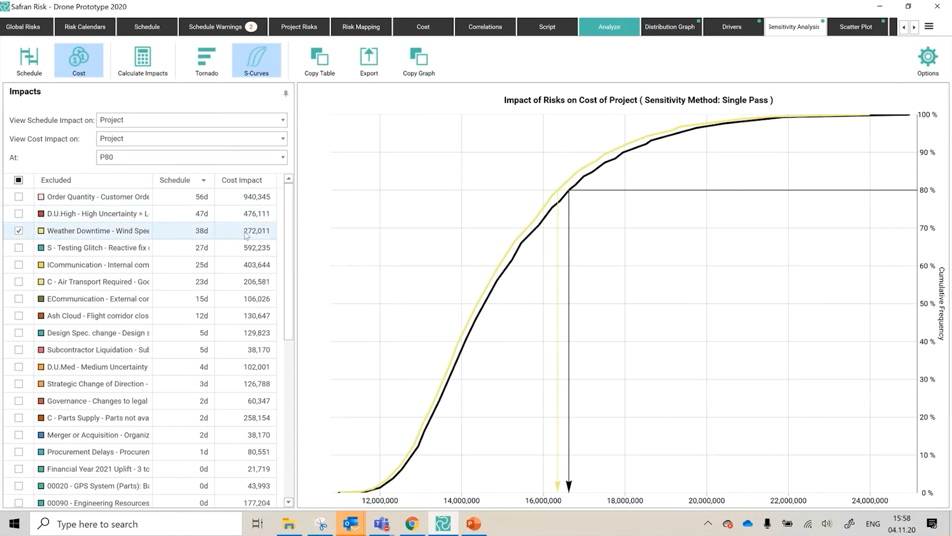
- Include all listed exclusions in the chart and rank them by descending schedule impact on D0130 - Finalize Design
{"action": "left_click", "coordinate": [205, 183]}
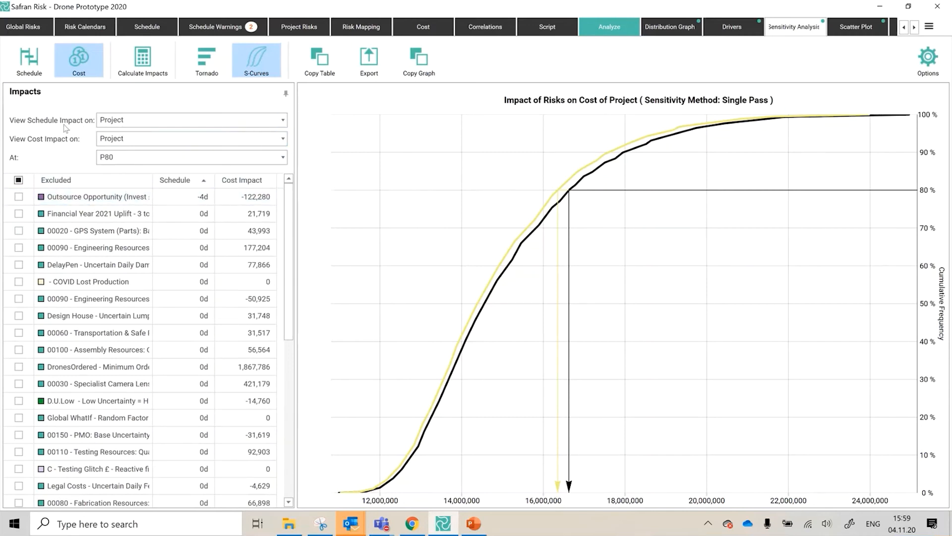
{"action": "left_click", "coordinate": [18, 180]}
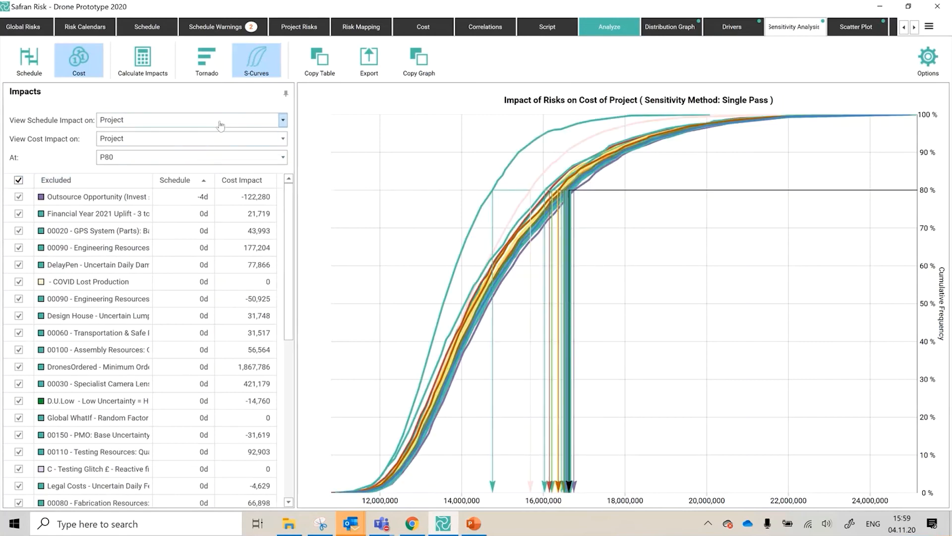
{"action": "left_click", "coordinate": [282, 120]}
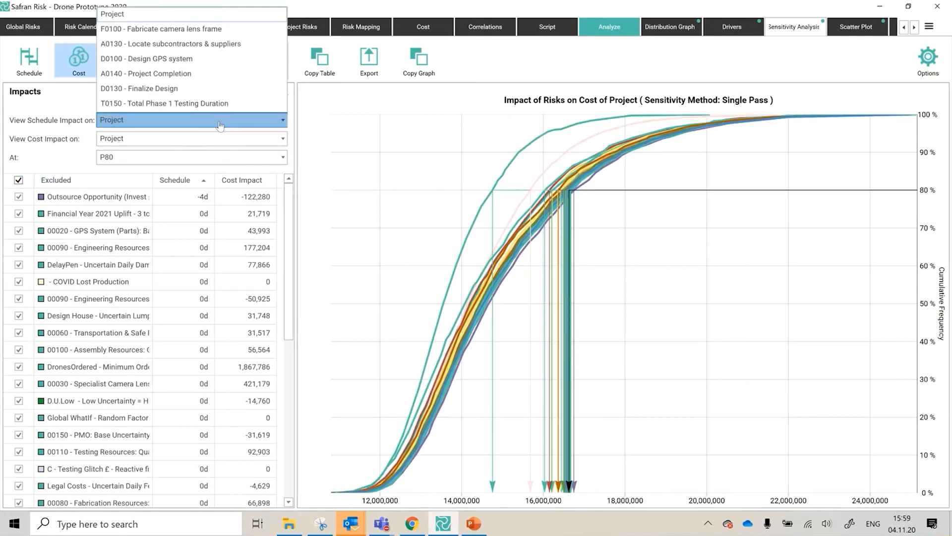
{"action": "left_click", "coordinate": [188, 89]}
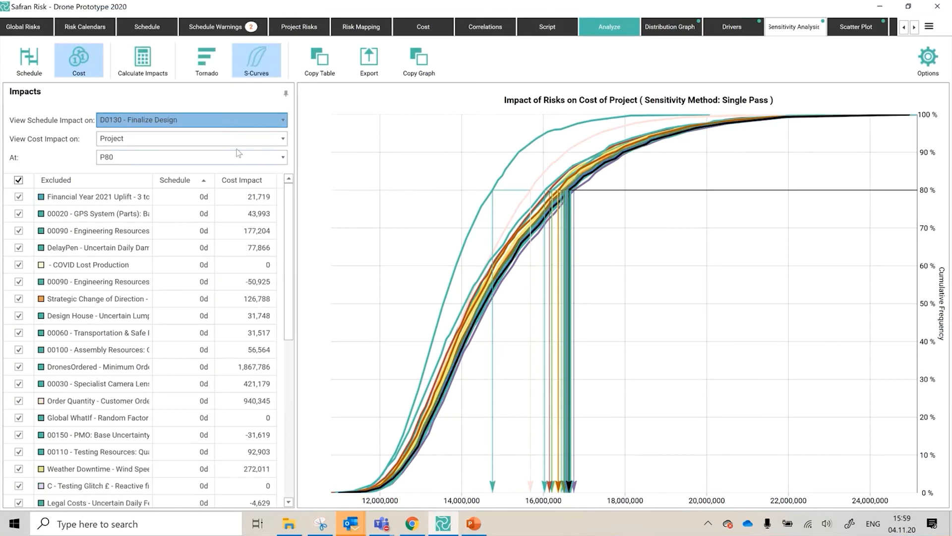
{"action": "left_click", "coordinate": [180, 180]}
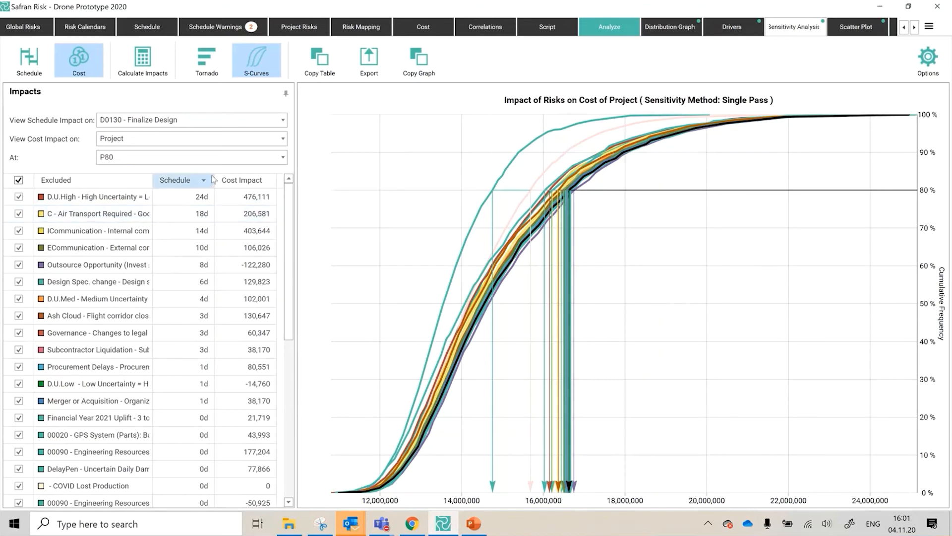
- Set the schedule impact view back to Project and show the cost impacts as a tornado chart
{"action": "left_click", "coordinate": [199, 121]}
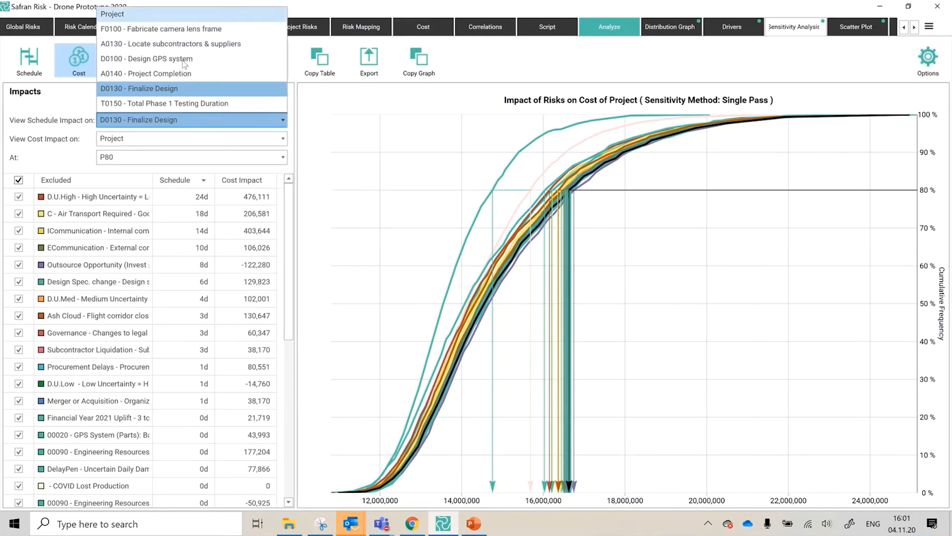
{"action": "left_click", "coordinate": [133, 14]}
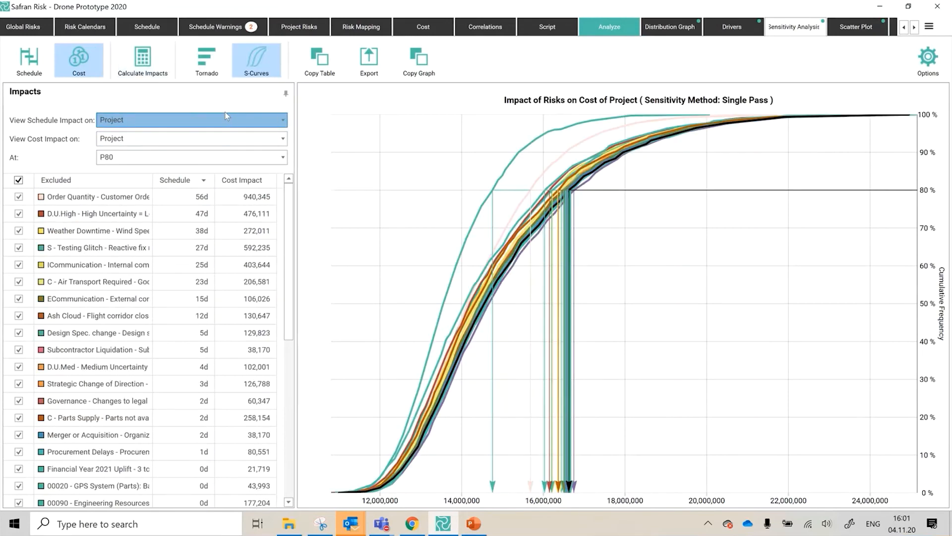
{"action": "left_click", "coordinate": [207, 67]}
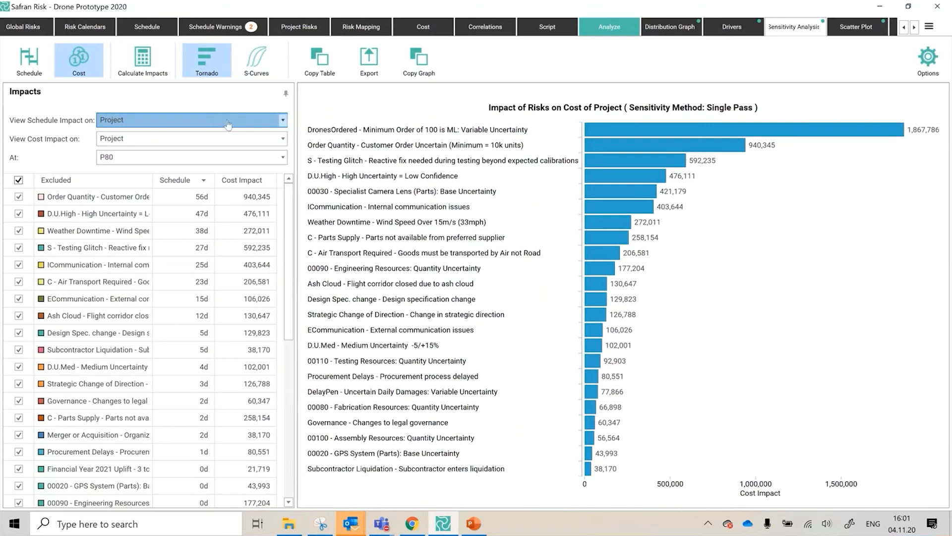
- Open the sensitivity analysis options and highlight the excluded risks from Order Quantity down to DelayPen
{"action": "left_click", "coordinate": [934, 70]}
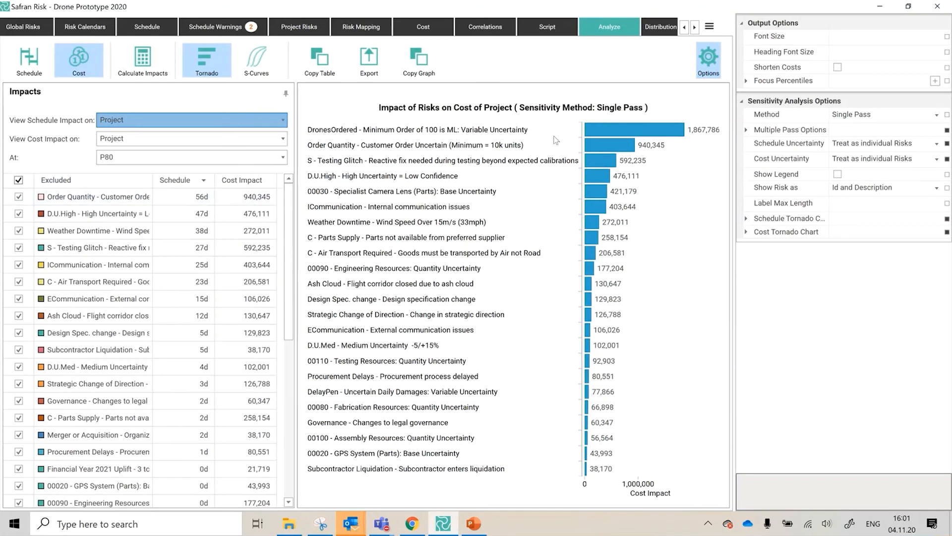
{"action": "left_click", "coordinate": [111, 197]}
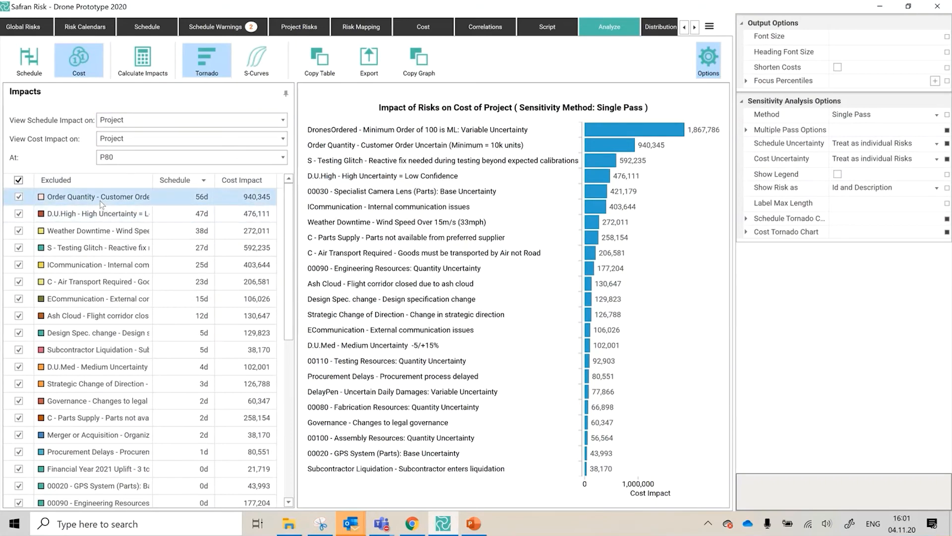
{"action": "left_click", "coordinate": [251, 494], "text": "shift"}
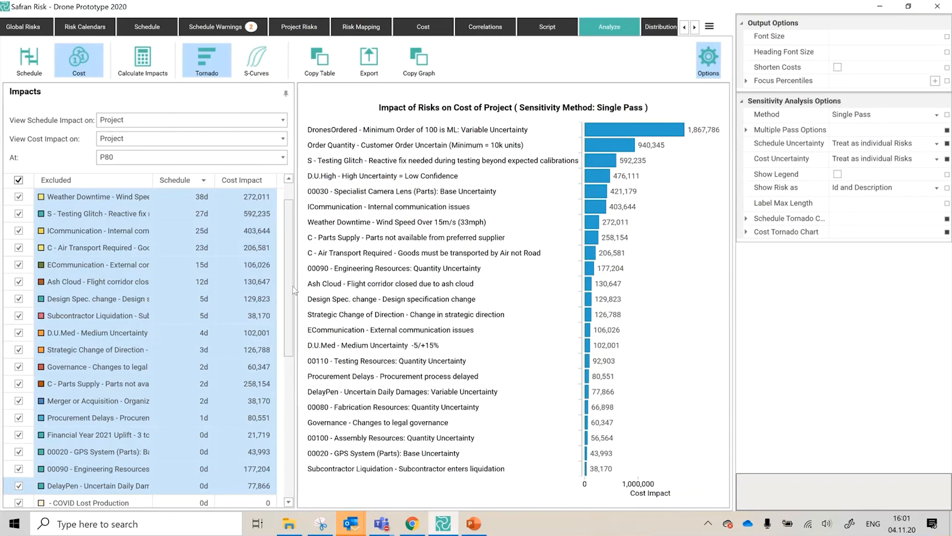
{"action": "left_click_drag", "start_coordinate": [289, 284], "coordinate": [287, 234]}
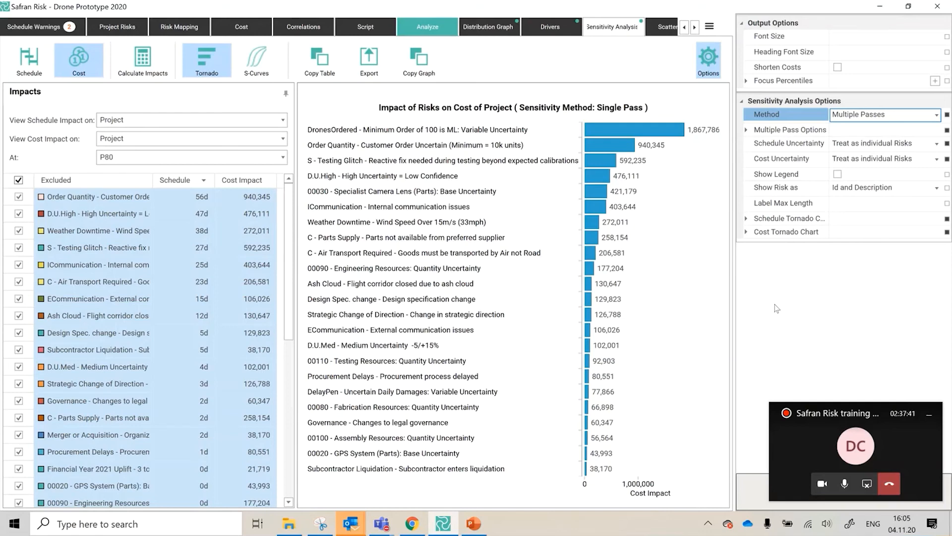
- Review the Multiple Pass Options, including the number of top risks, and set the sensitivity method to Single Pass
{"action": "left_click", "coordinate": [747, 130]}
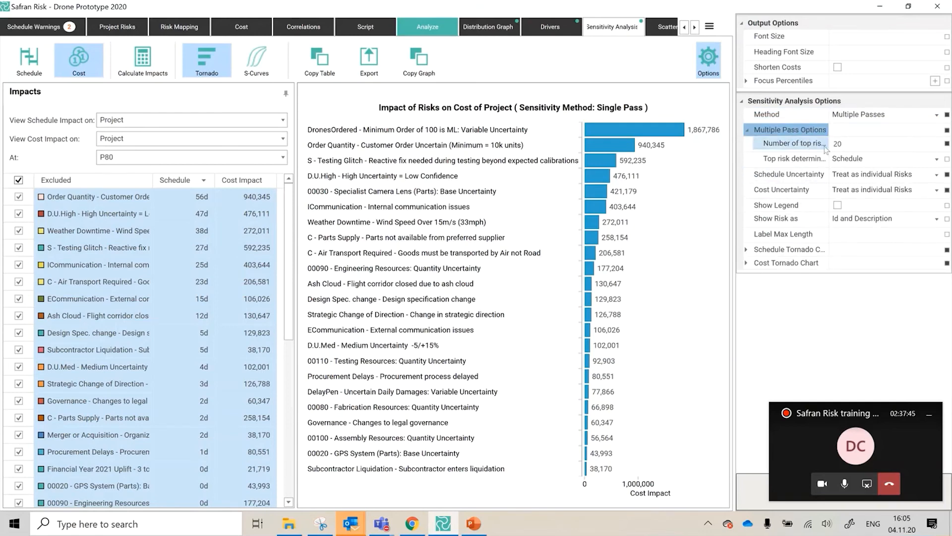
{"action": "left_click", "coordinate": [857, 144]}
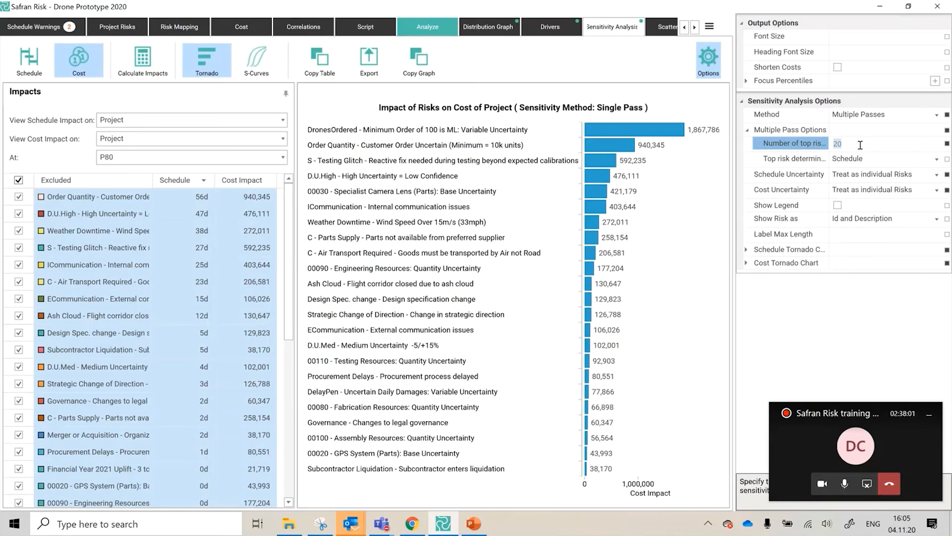
{"action": "left_click", "coordinate": [887, 117]}
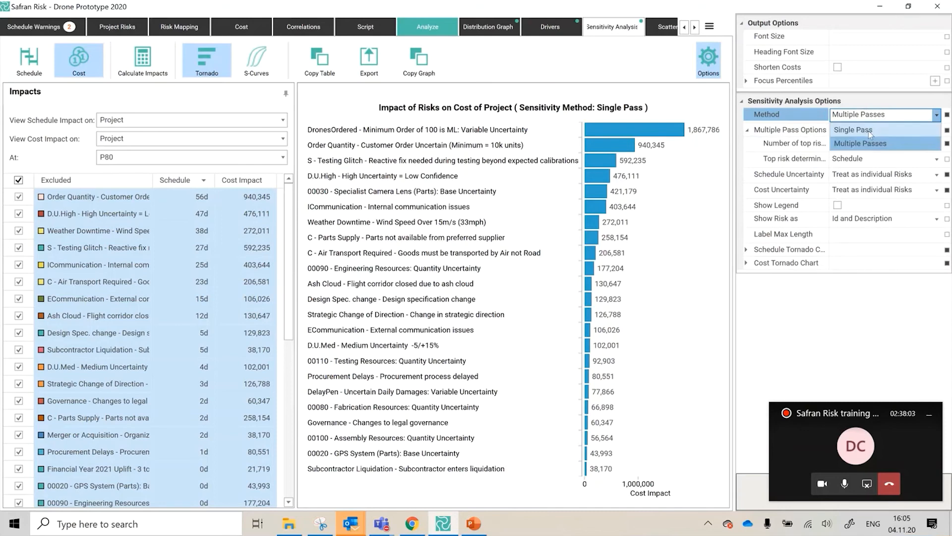
{"action": "left_click", "coordinate": [868, 131]}
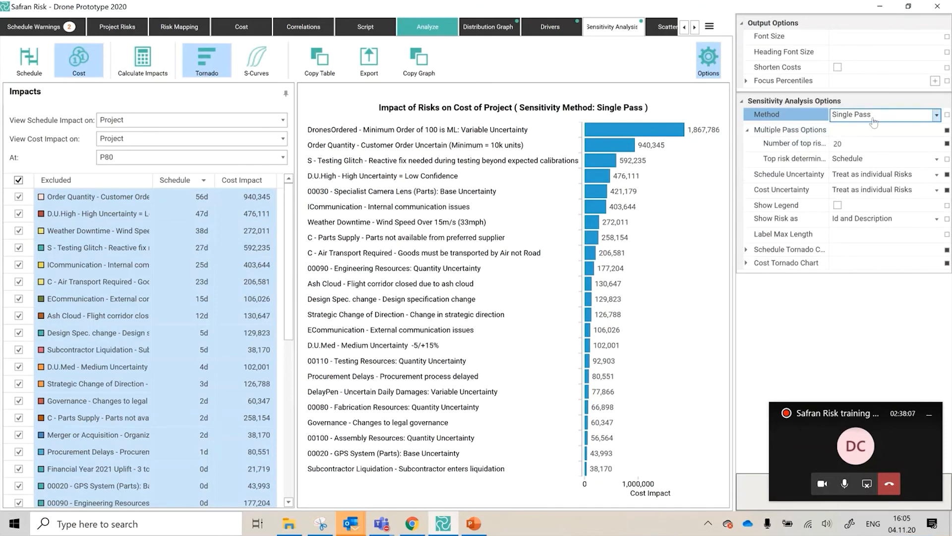
{"action": "left_click", "coordinate": [708, 62]}
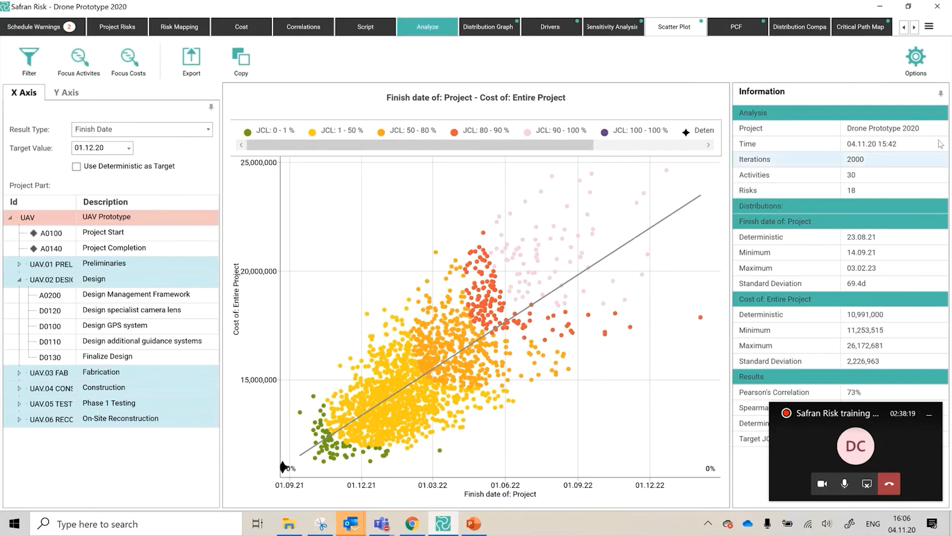
- Set the scatter plot's coloring scheme to Target values and close the options
{"action": "left_click", "coordinate": [893, 57]}
{"action": "left_click", "coordinate": [866, 119]}
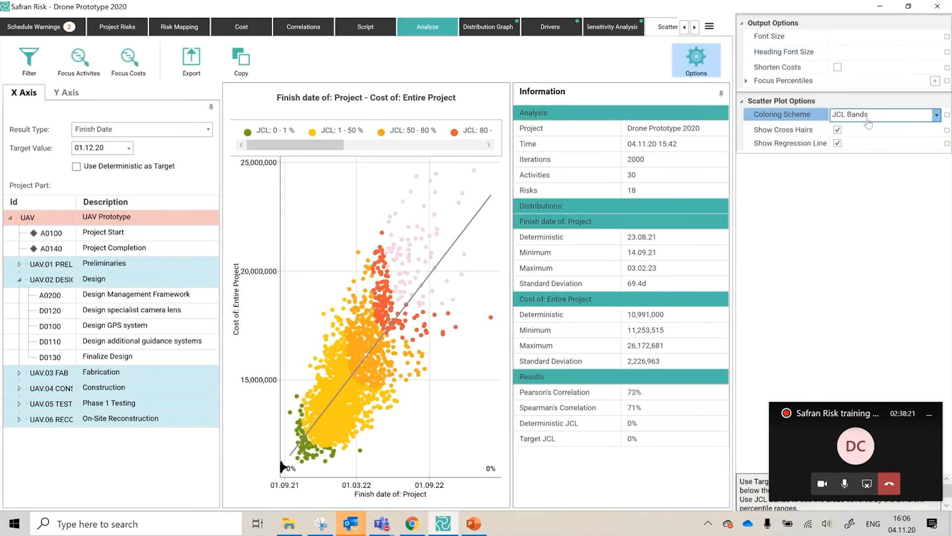
{"action": "left_click", "coordinate": [847, 143]}
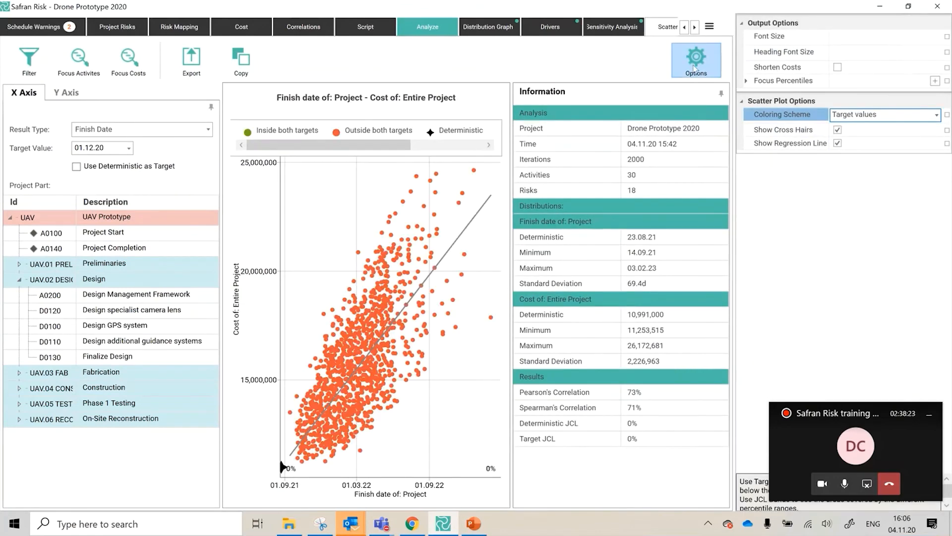
{"action": "left_click", "coordinate": [697, 67]}
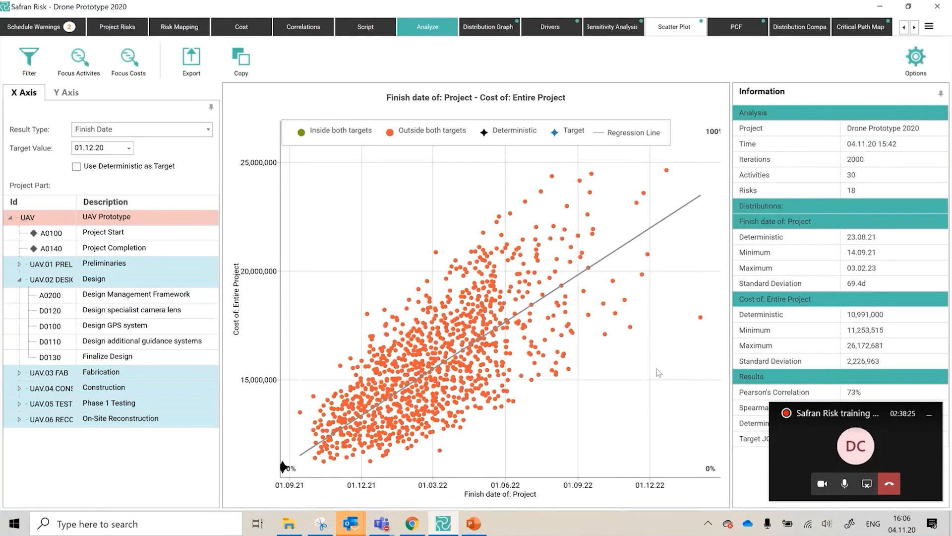
- Plot the project's Duration on the scatter plot's X axis instead of its finish date
{"action": "mouse_move", "coordinate": [409, 352]}
{"action": "left_click", "coordinate": [159, 135]}
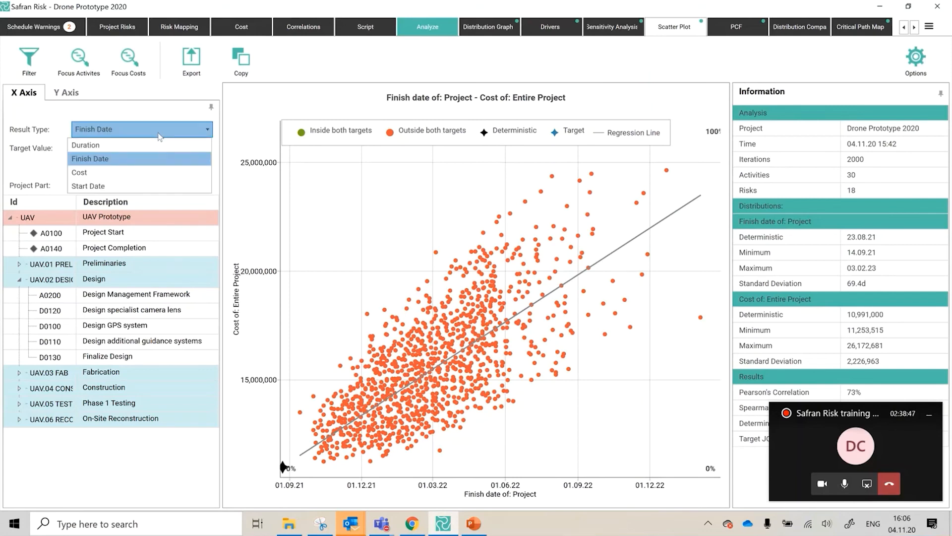
{"action": "left_click", "coordinate": [144, 144]}
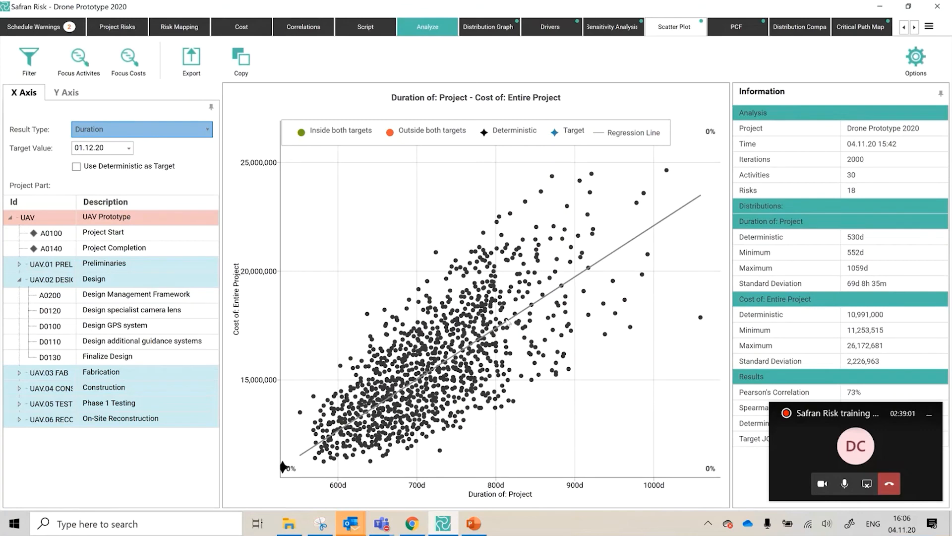
- Use the deterministic values as targets for both the cost and duration axes, and minimise the meeting window
{"action": "left_click", "coordinate": [67, 93]}
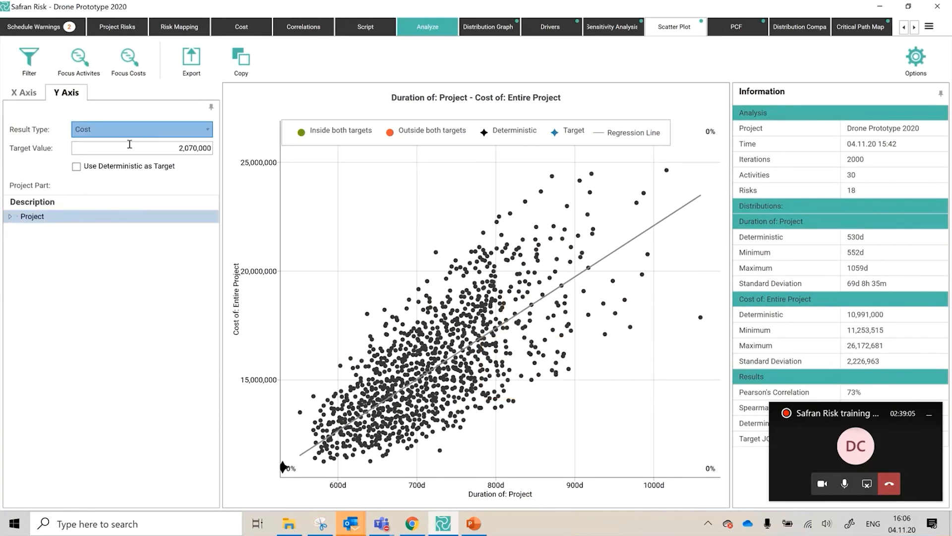
{"action": "left_click", "coordinate": [77, 167]}
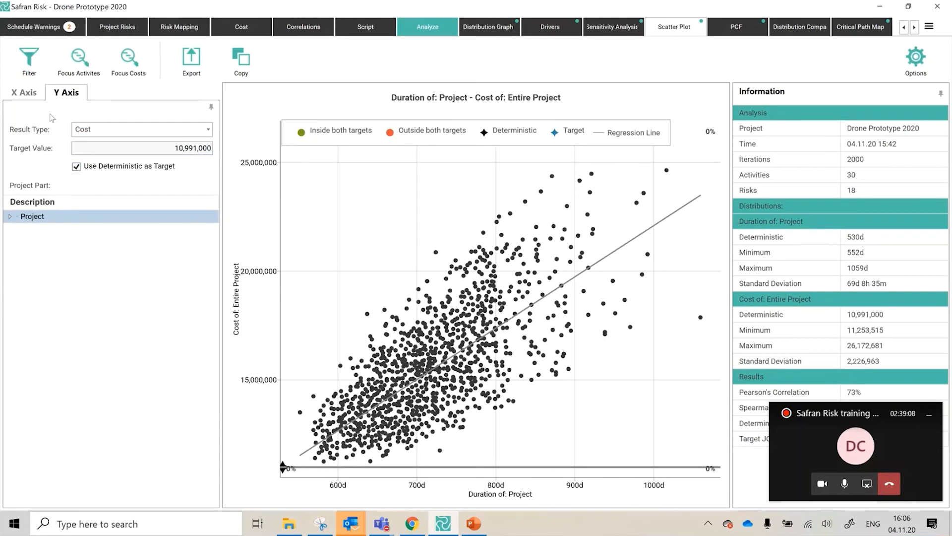
{"action": "left_click", "coordinate": [36, 95]}
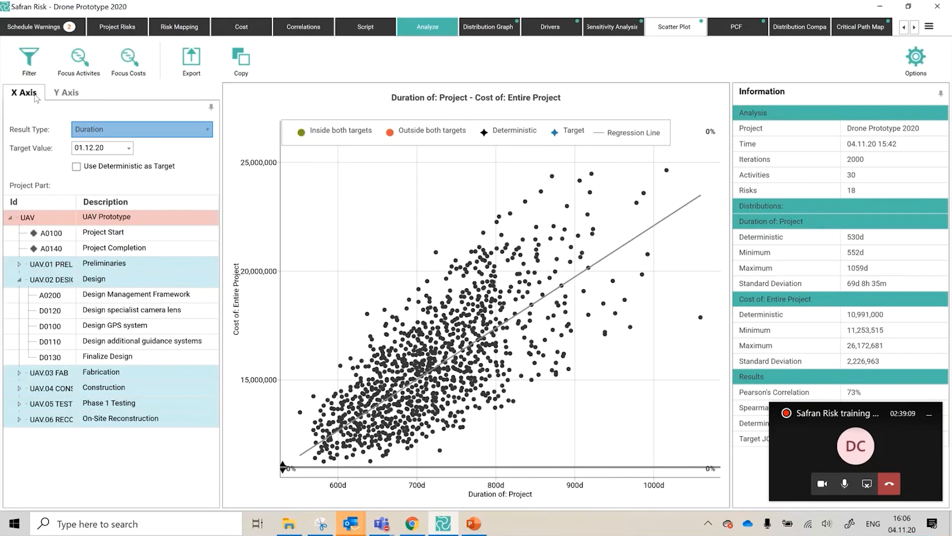
{"action": "left_click", "coordinate": [77, 166]}
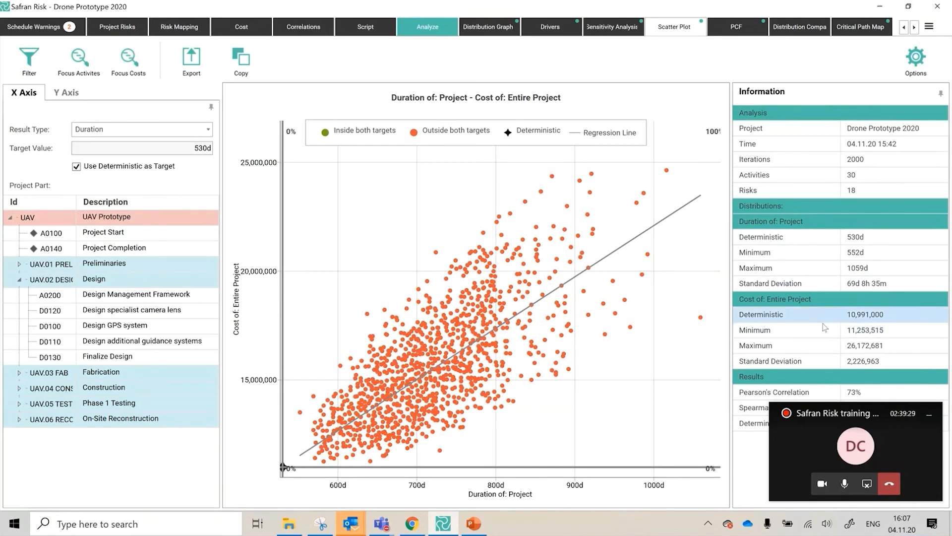
{"action": "left_click", "coordinate": [878, 320]}
{"action": "left_click", "coordinate": [929, 414]}
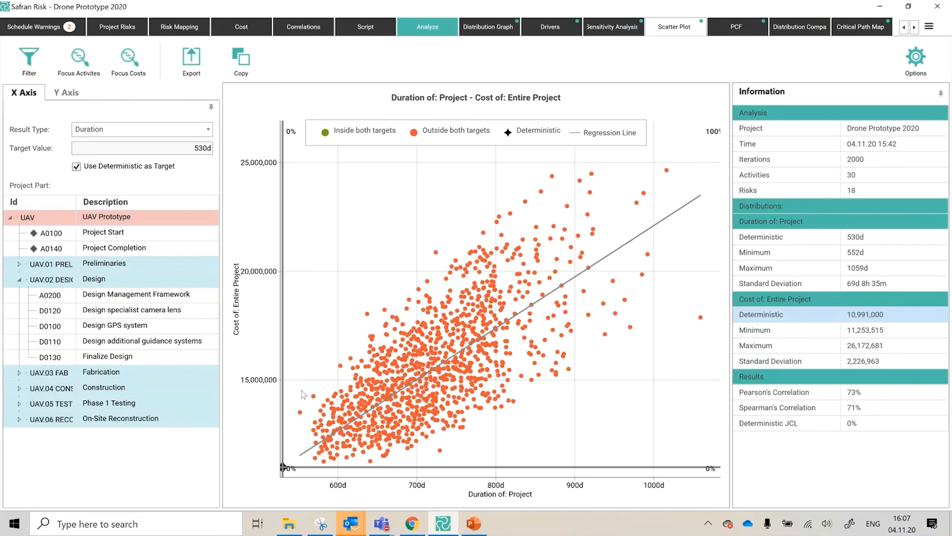
- Stop using the deterministic duration as the X axis target and set the target value to 583d
{"action": "left_click", "coordinate": [83, 167]}
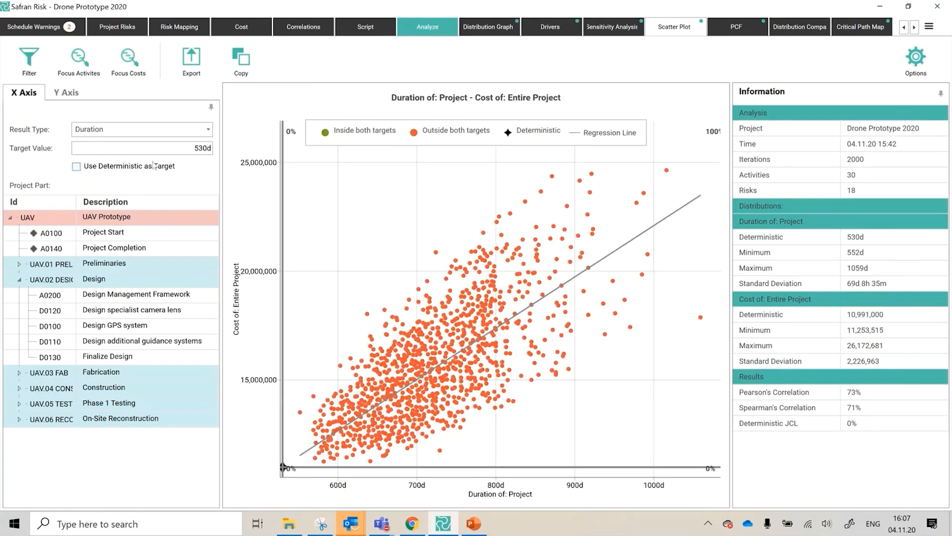
{"action": "left_click", "coordinate": [197, 148]}
{"action": "key", "text": "Delete"}
{"action": "key", "text": "Delete"}
{"action": "type", "text": "83"}
{"action": "key", "text": "Return"}
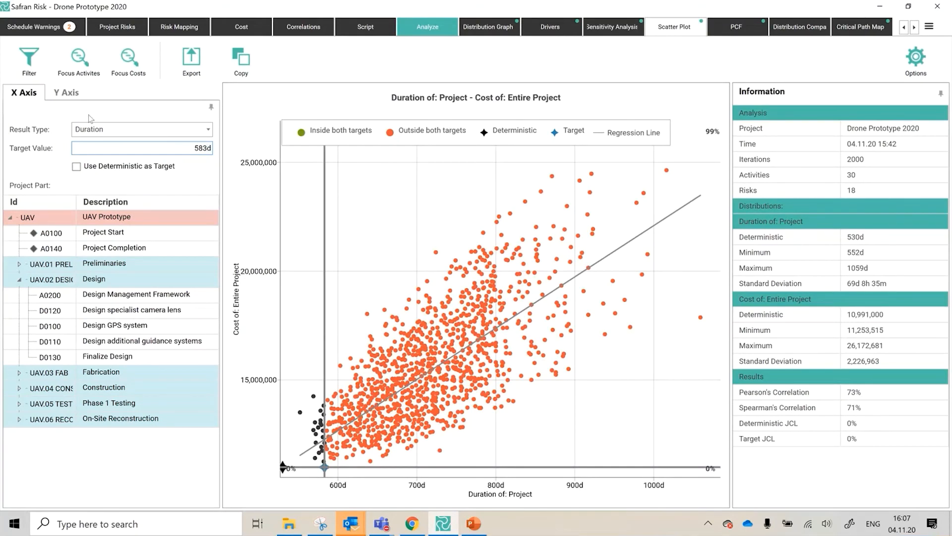
- Stop using the deterministic cost as the Y axis target and set the target value to 11,991,000
{"action": "left_click", "coordinate": [75, 95]}
{"action": "left_click", "coordinate": [77, 167]}
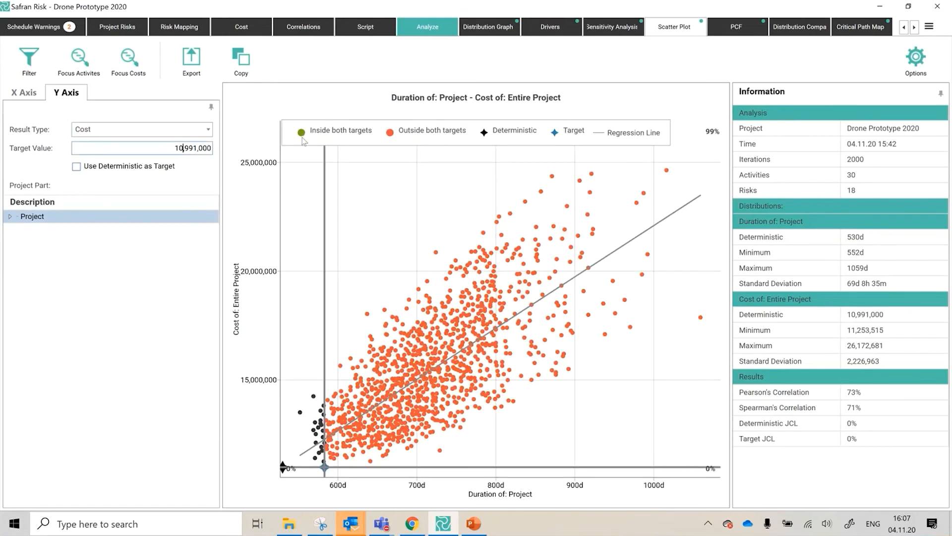
{"action": "key", "text": "Delete"}
{"action": "key", "text": "Delete"}
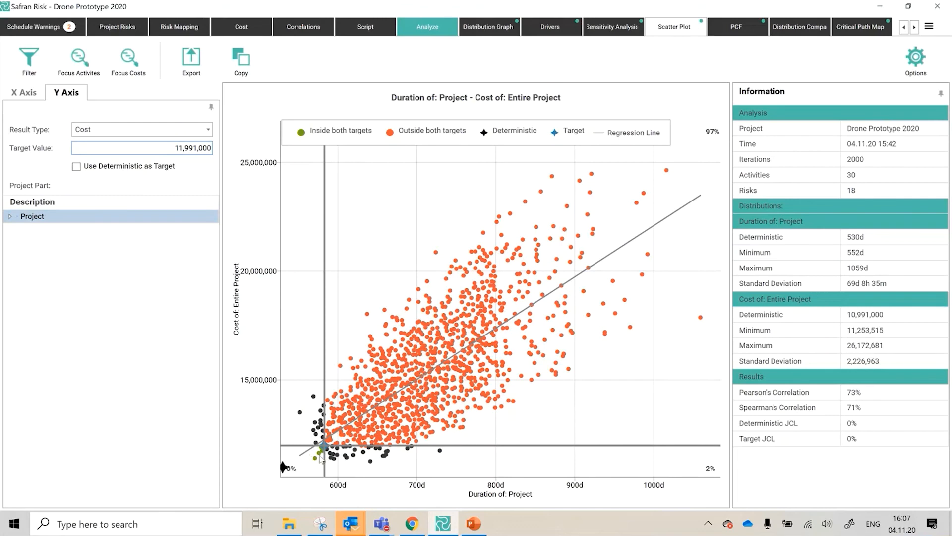
- Change the scatter plot's Coloring Scheme to JCL Bands
{"action": "mouse_move", "coordinate": [322, 454]}
{"action": "left_click", "coordinate": [907, 65]}
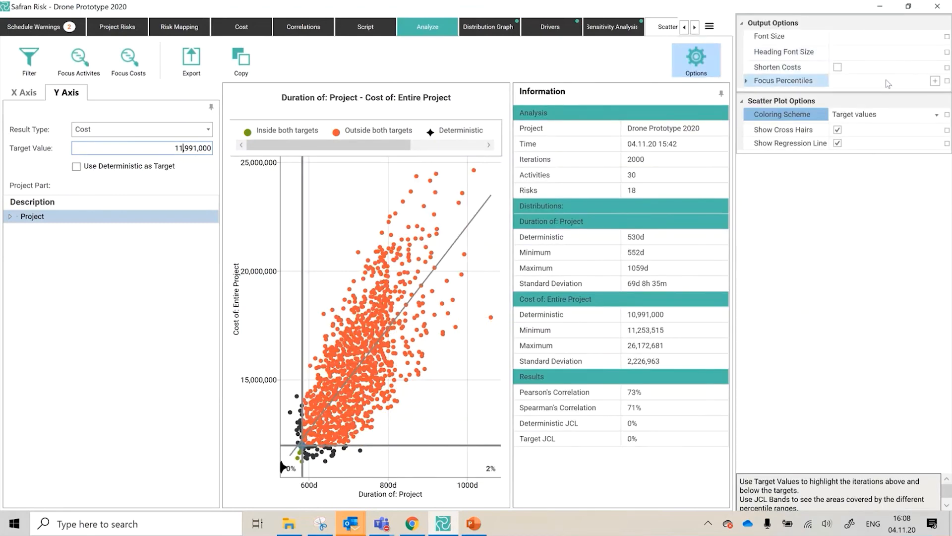
{"action": "left_click", "coordinate": [854, 115]}
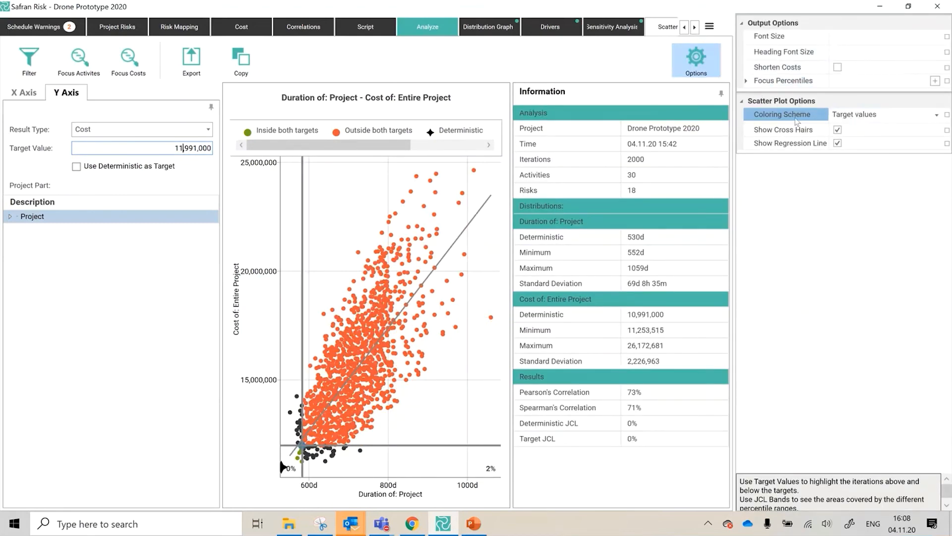
{"action": "left_click", "coordinate": [862, 123]}
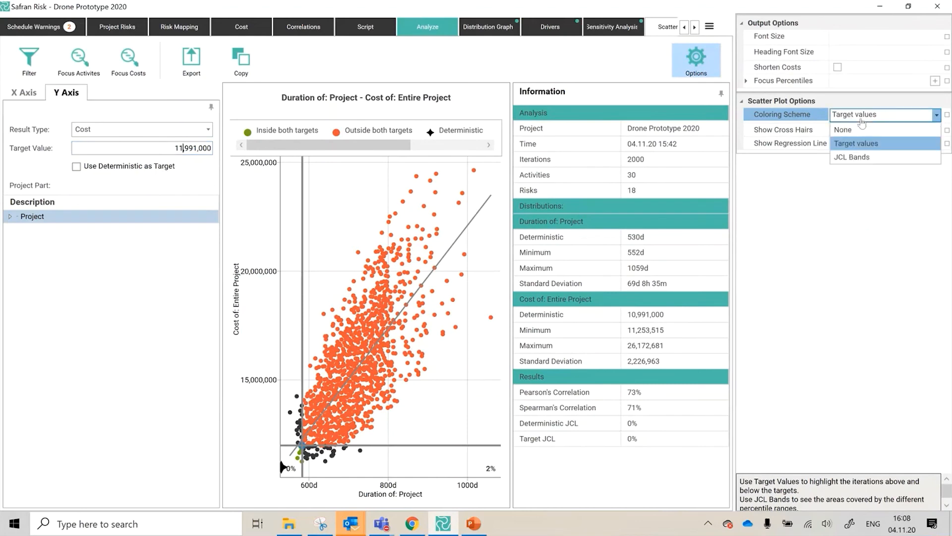
{"action": "left_click", "coordinate": [863, 155]}
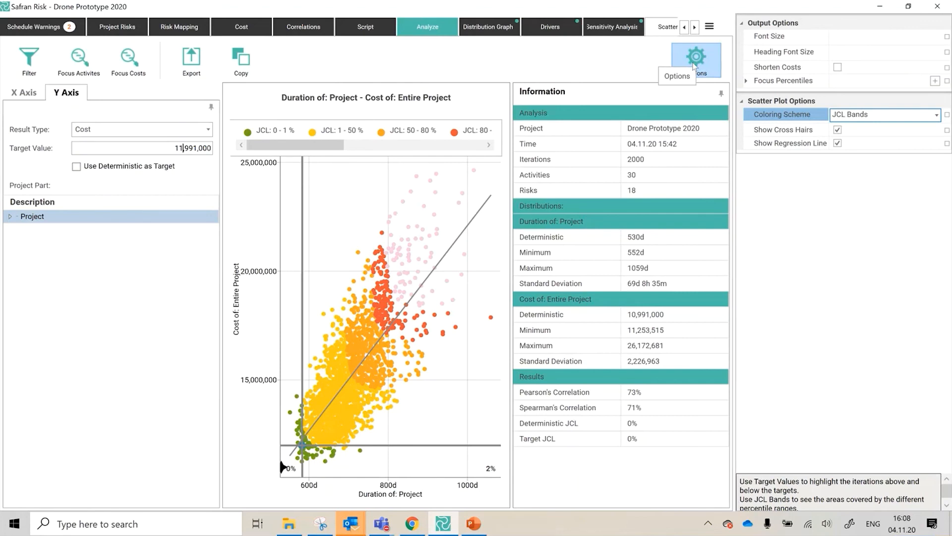
{"action": "left_click", "coordinate": [694, 66]}
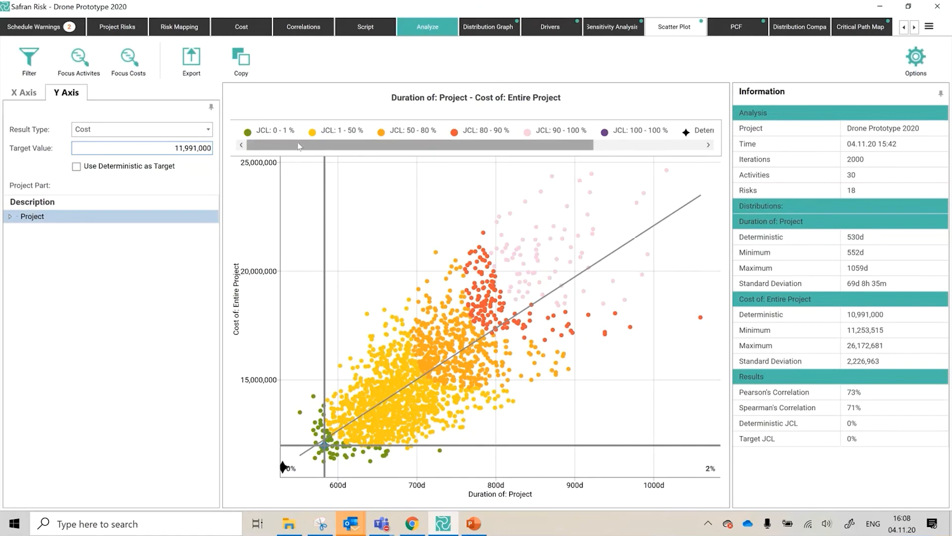
- Expand the Focus Percentiles in the scatter plot's options to review the percentiles that define the JCL bands
{"action": "left_click", "coordinate": [915, 58]}
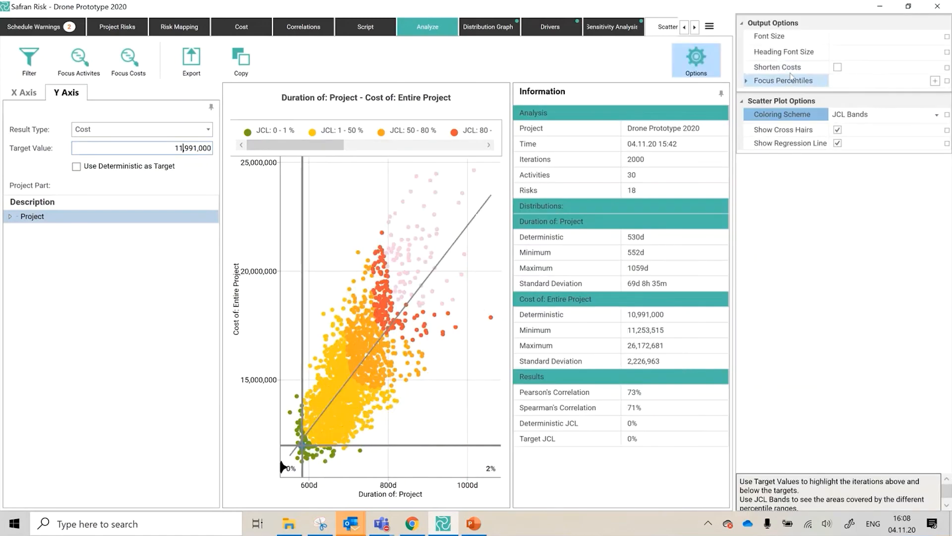
{"action": "double_click", "coordinate": [759, 82]}
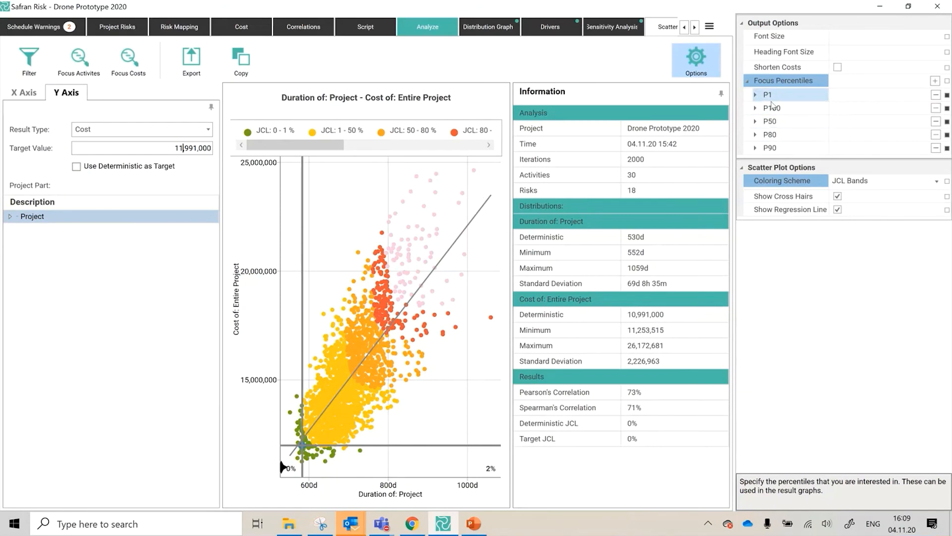
{"action": "left_click", "coordinate": [704, 59]}
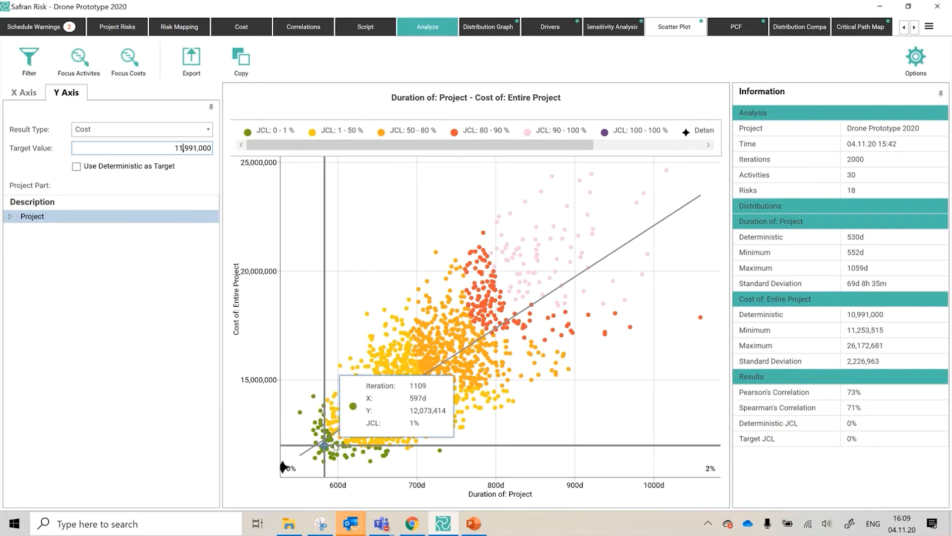
- Inspect individual iterations across the coloured JCL bands, reading their duration, cost and JCL percentage
{"action": "mouse_move", "coordinate": [326, 446]}
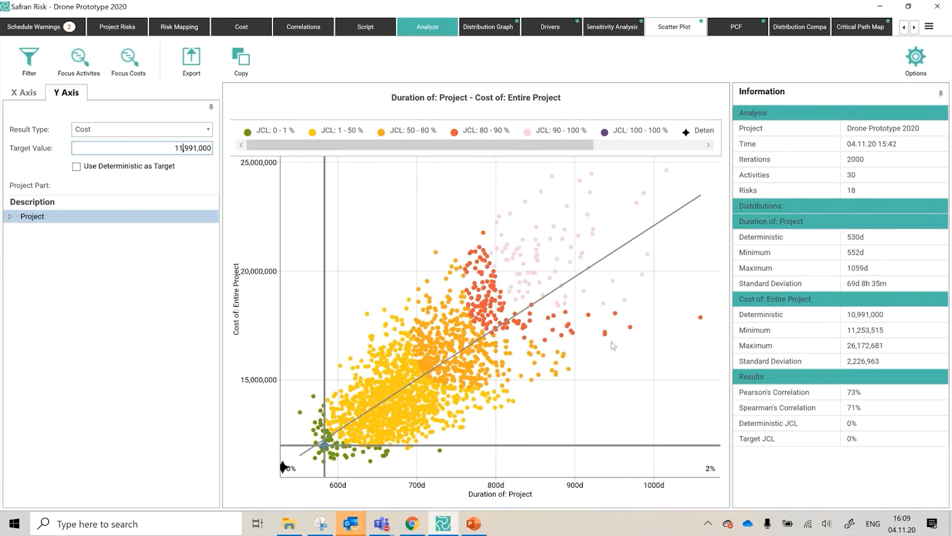
{"action": "mouse_move", "coordinate": [607, 339]}
{"action": "mouse_move", "coordinate": [474, 327]}
{"action": "mouse_move", "coordinate": [466, 272]}
{"action": "mouse_move", "coordinate": [383, 409]}
{"action": "mouse_move", "coordinate": [408, 373]}
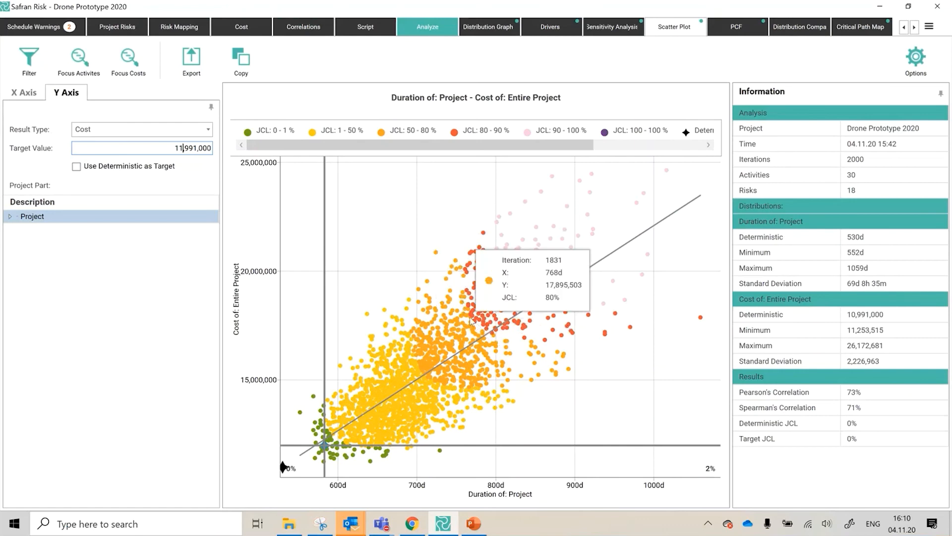
- Set the Y axis cost target value to 17,138,000, matching a point on the edge of the 80% JCL band
{"action": "mouse_move", "coordinate": [488, 327]}
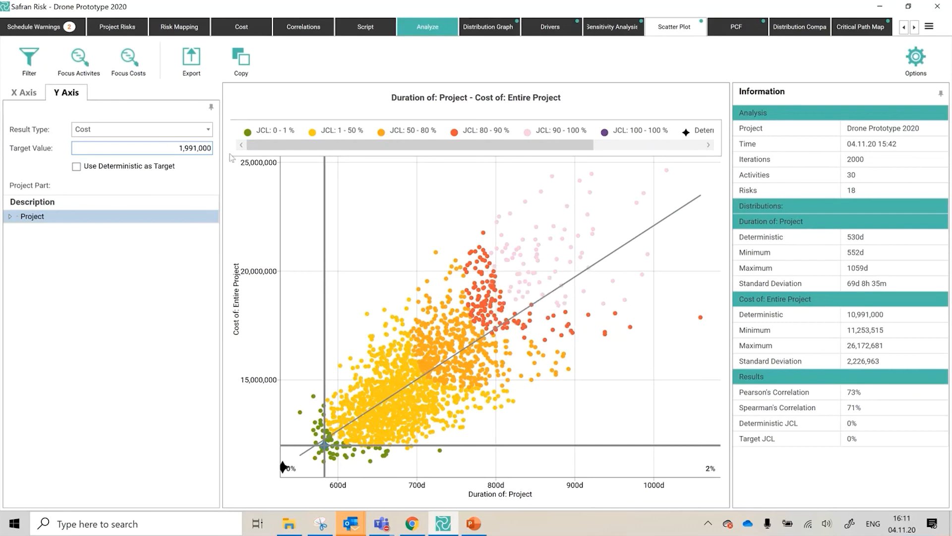
{"action": "key", "text": "Delete"}
{"action": "key", "text": "Delete"}
{"action": "type", "text": "138"}
{"action": "key", "text": "Return"}
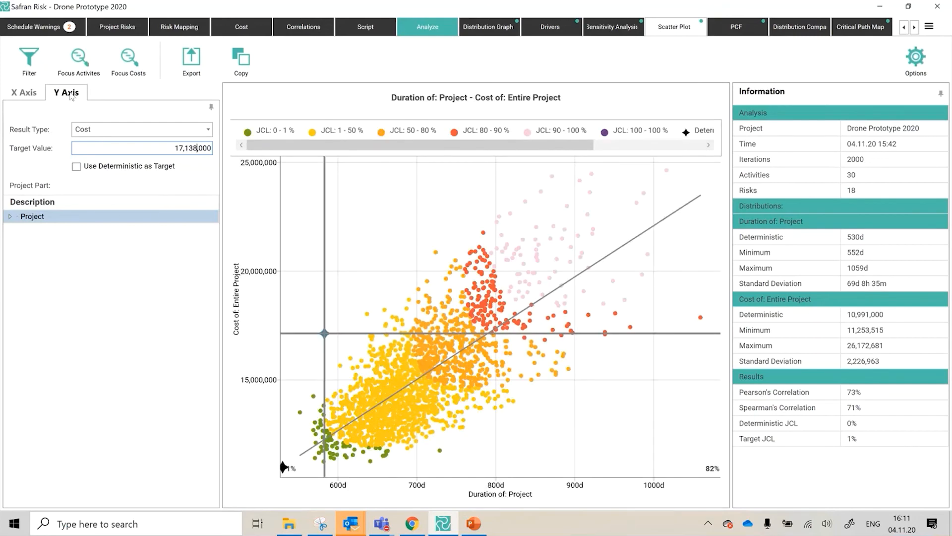
- Set the X axis duration target value to 783d and check the share of iterations inside both targets
{"action": "left_click", "coordinate": [42, 92]}
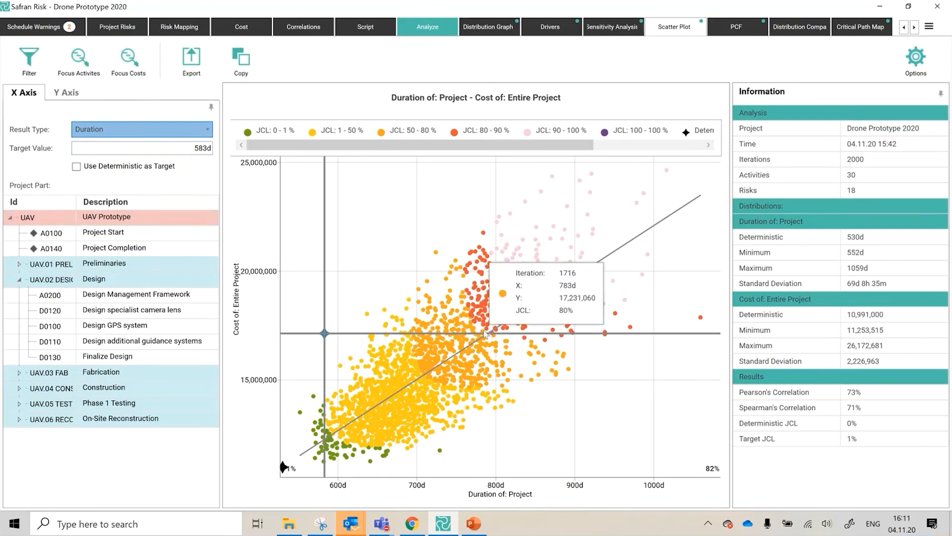
{"action": "left_click_drag", "start_coordinate": [194, 148], "coordinate": [198, 148]}
{"action": "key", "text": "BackSpace"}
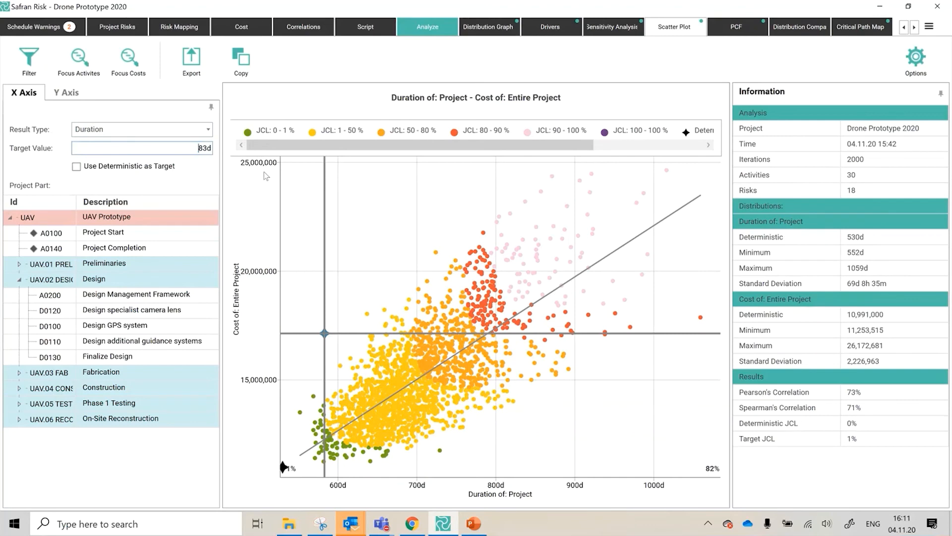
{"action": "type", "text": "7"}
{"action": "key", "text": "Return"}
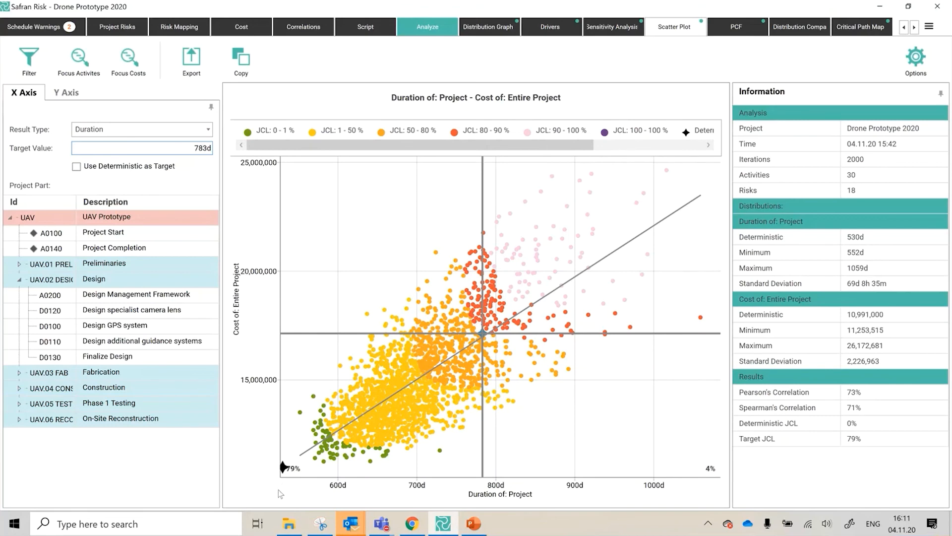
{"action": "mouse_move", "coordinate": [286, 471]}
- Expand Other Costs under the project's Y axis costs and plot Best-Guess Penalty Fees against the project's duration
{"action": "left_click", "coordinate": [68, 94]}
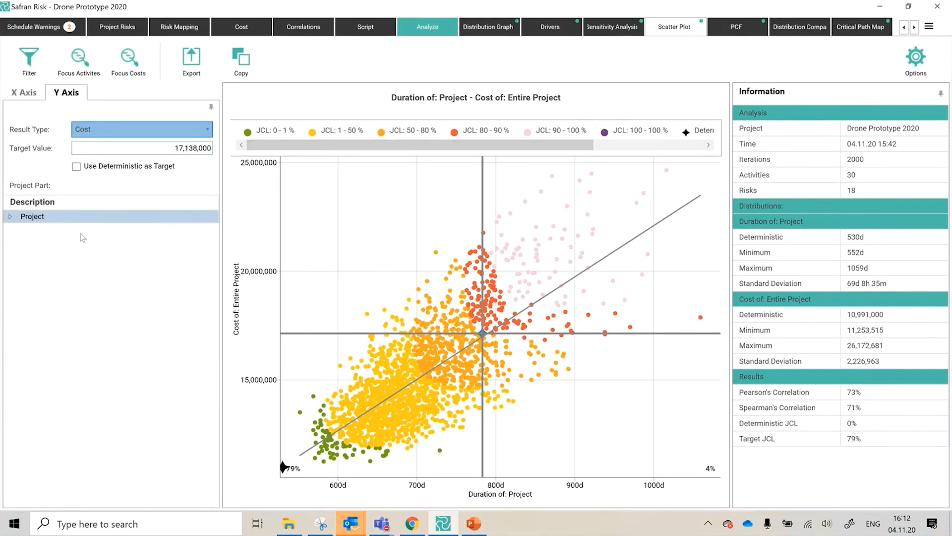
{"action": "left_click", "coordinate": [10, 217]}
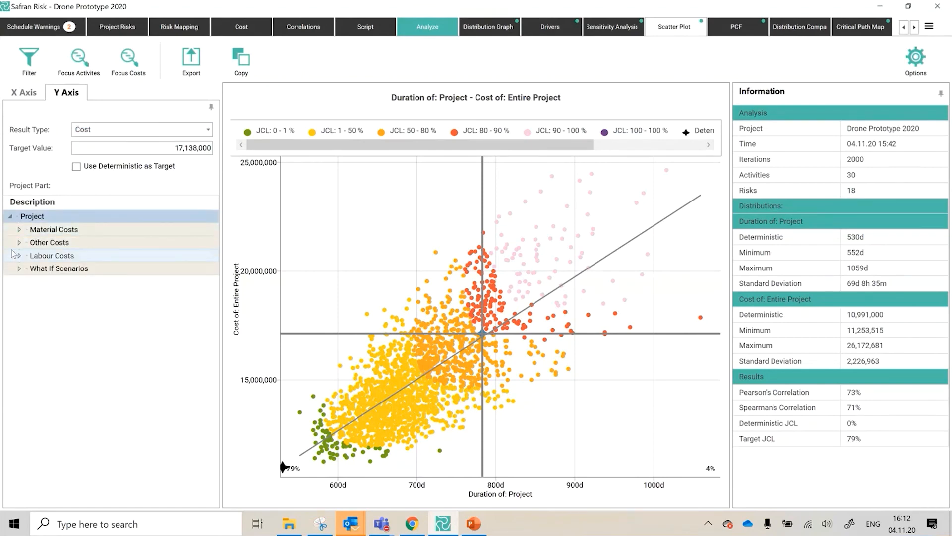
{"action": "left_click", "coordinate": [18, 243]}
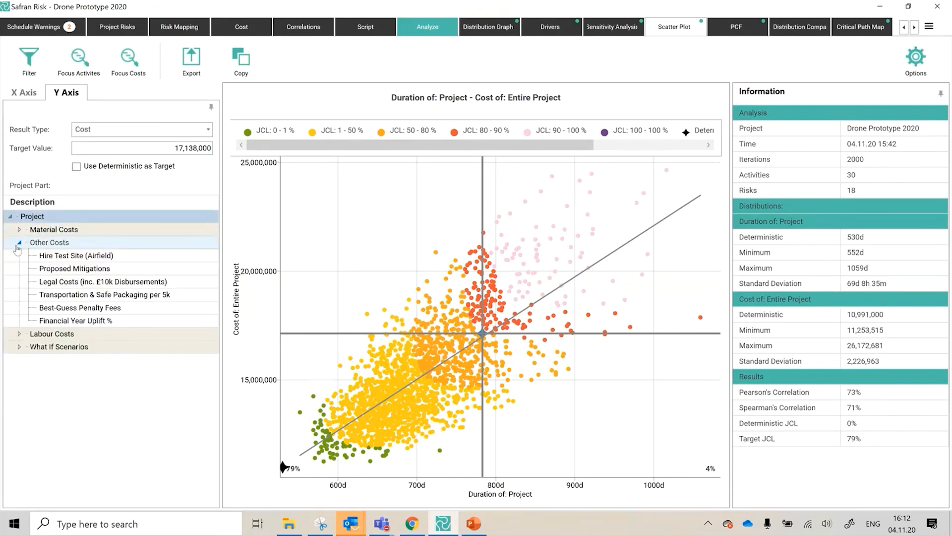
{"action": "left_click", "coordinate": [93, 308]}
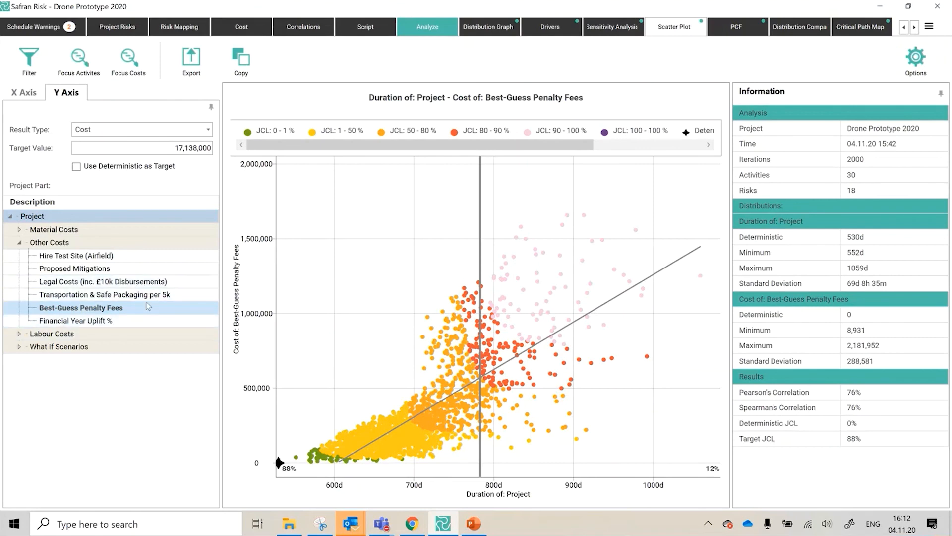
- Plot the whole Project's cost on the Y axis again and set the Coloring Scheme to Target values
{"action": "left_click", "coordinate": [103, 218]}
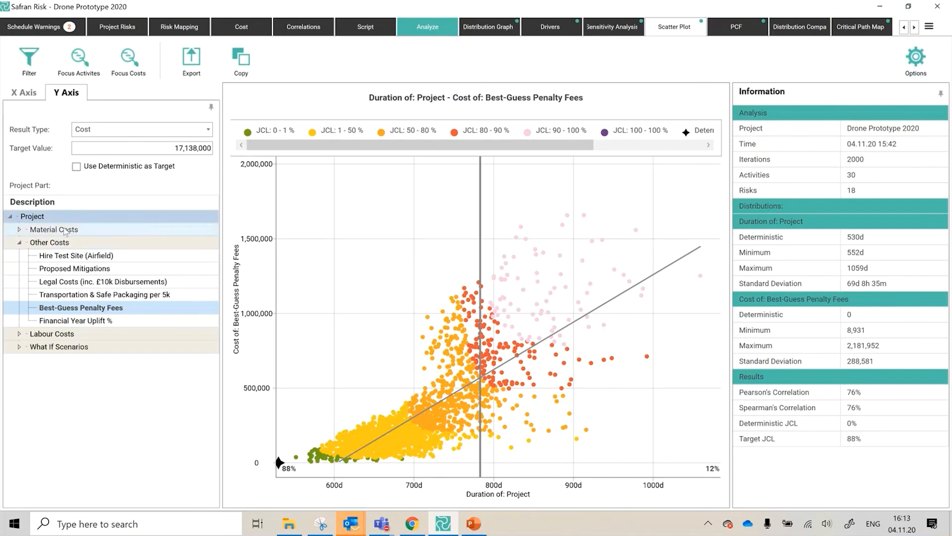
{"action": "left_click", "coordinate": [47, 219]}
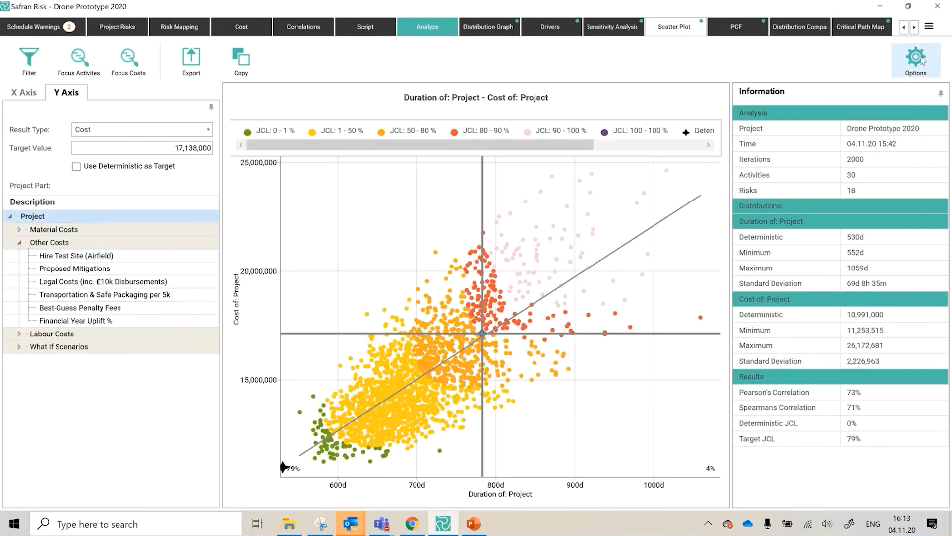
{"action": "left_click", "coordinate": [921, 60]}
{"action": "left_click", "coordinate": [843, 181]}
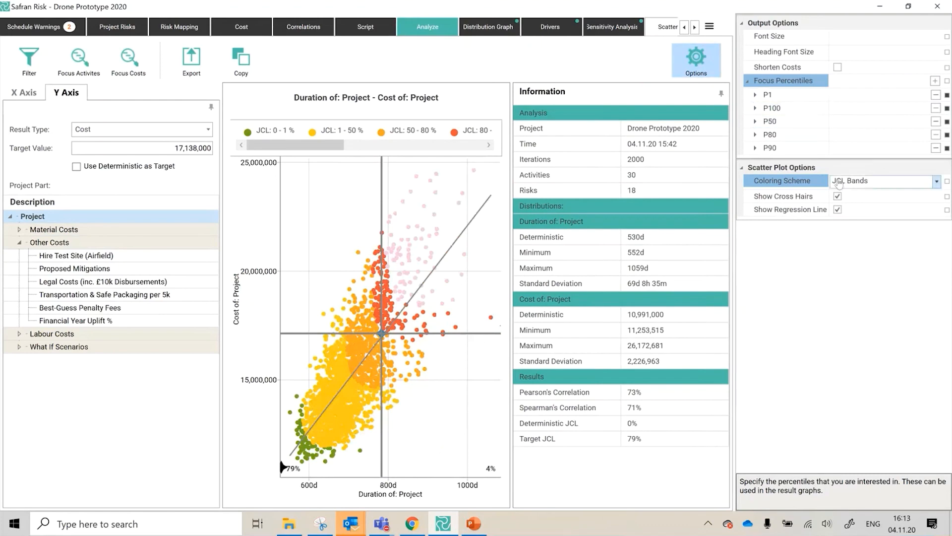
{"action": "left_click", "coordinate": [851, 209]}
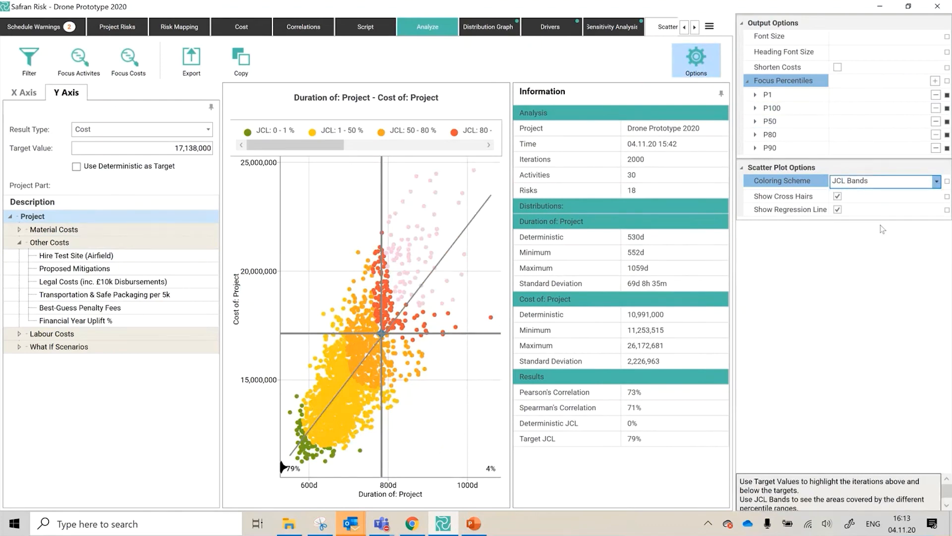
{"action": "left_click", "coordinate": [709, 58]}
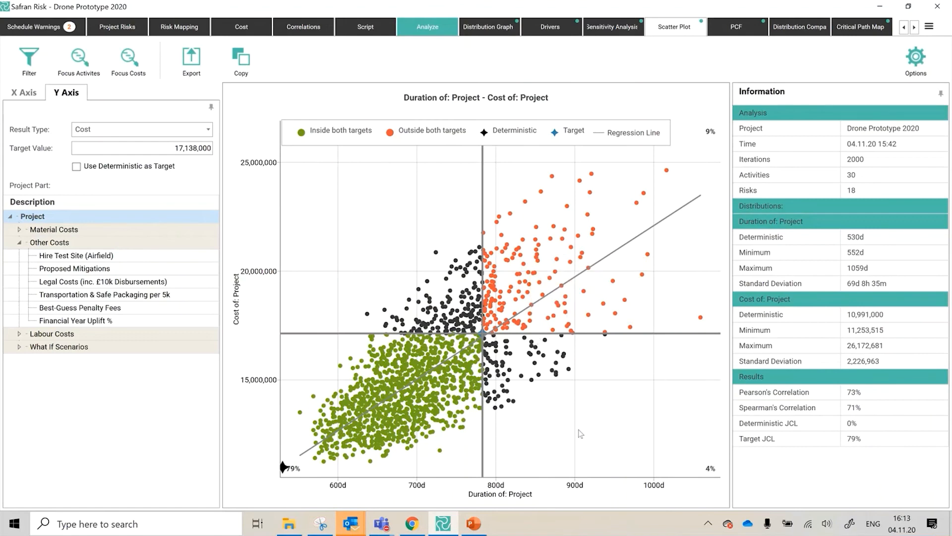
- Display the PCF cost chart with the Project's cost categories expanded and set its Legend Location to Top Left
{"action": "left_click", "coordinate": [738, 36]}
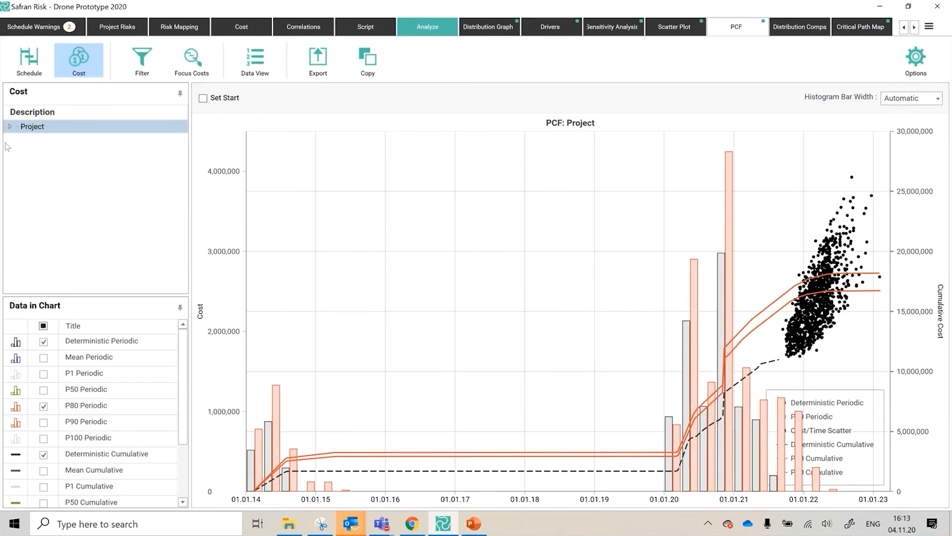
{"action": "left_click", "coordinate": [10, 126]}
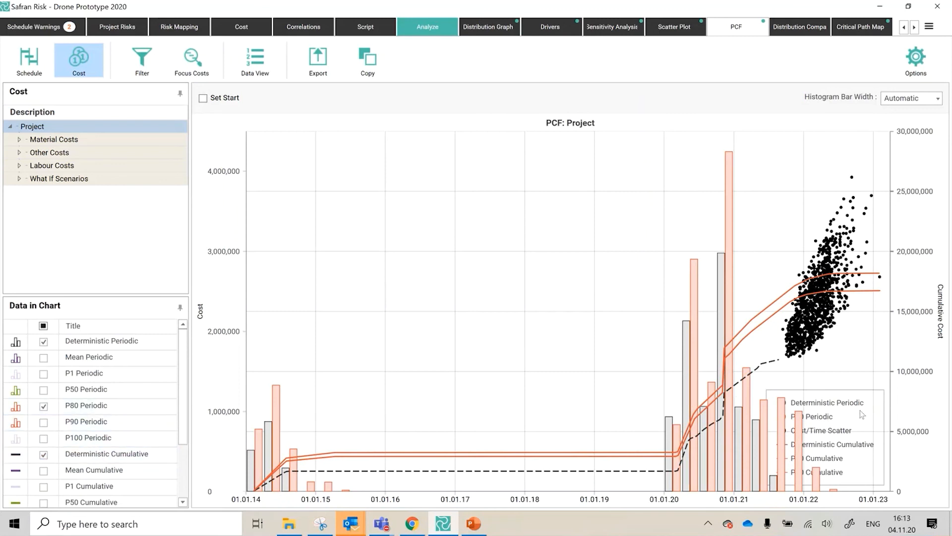
{"action": "left_click", "coordinate": [916, 60]}
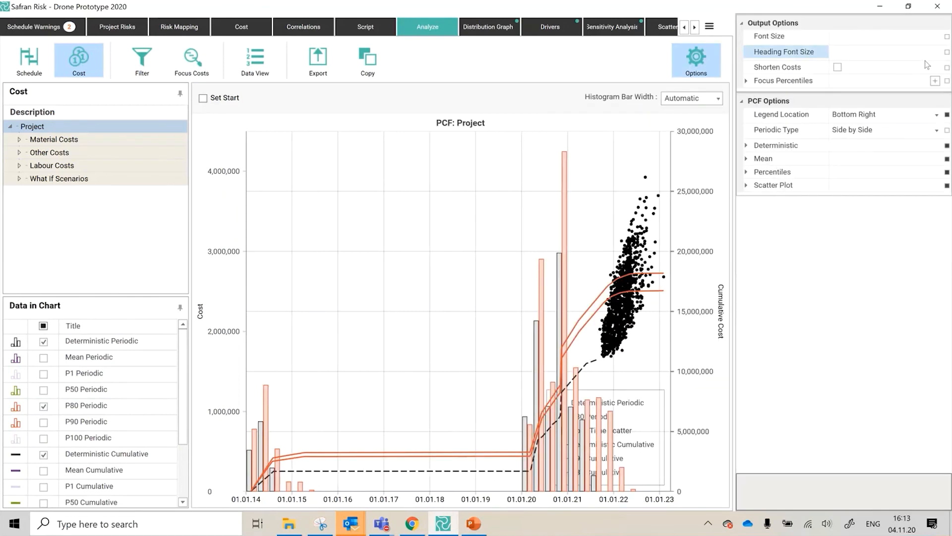
{"action": "left_click", "coordinate": [902, 117]}
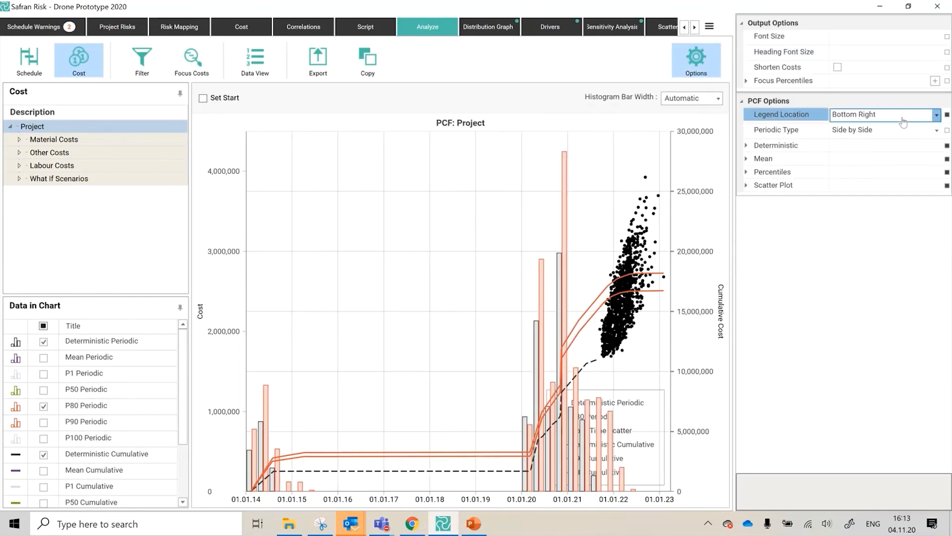
{"action": "left_click", "coordinate": [875, 144]}
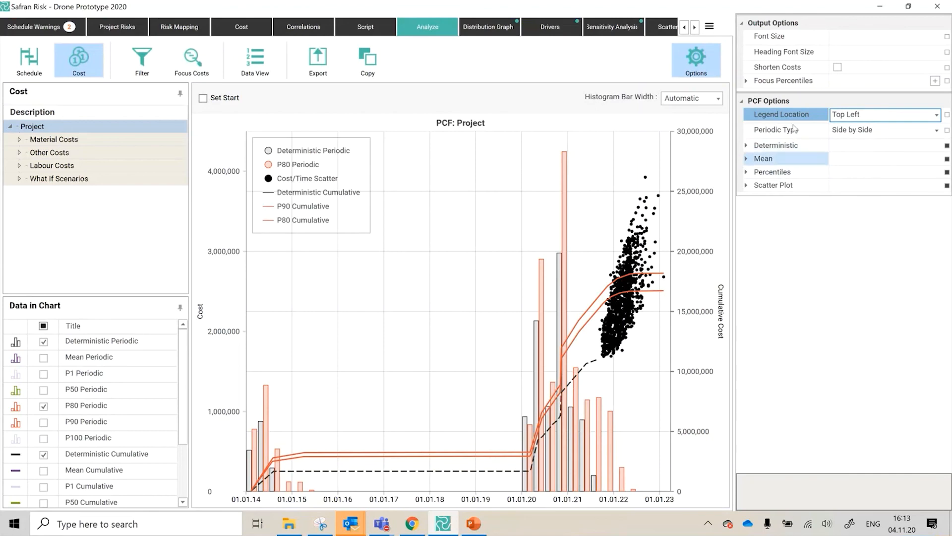
{"action": "left_click", "coordinate": [700, 59]}
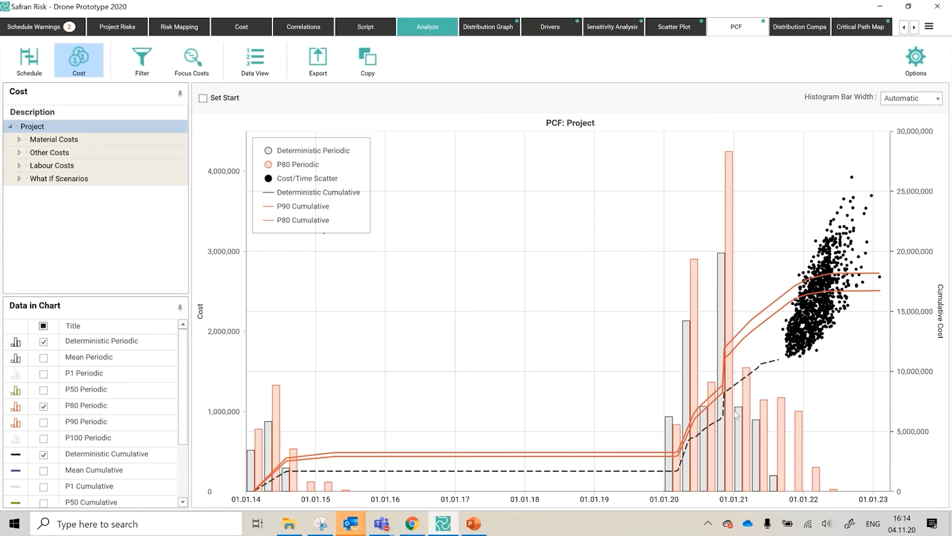
- Hide the Cost/Time Scatter series from the PCF chart and show the Data View table
{"action": "scroll", "coordinate": [128, 414], "scroll_direction": "down", "scroll_amount": 3}
{"action": "left_click", "coordinate": [44, 487]}
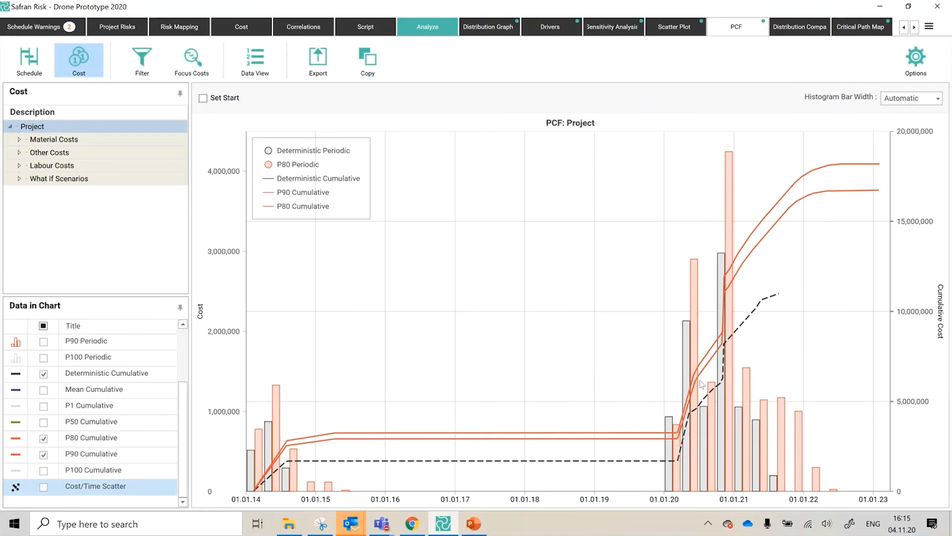
{"action": "left_click", "coordinate": [263, 63]}
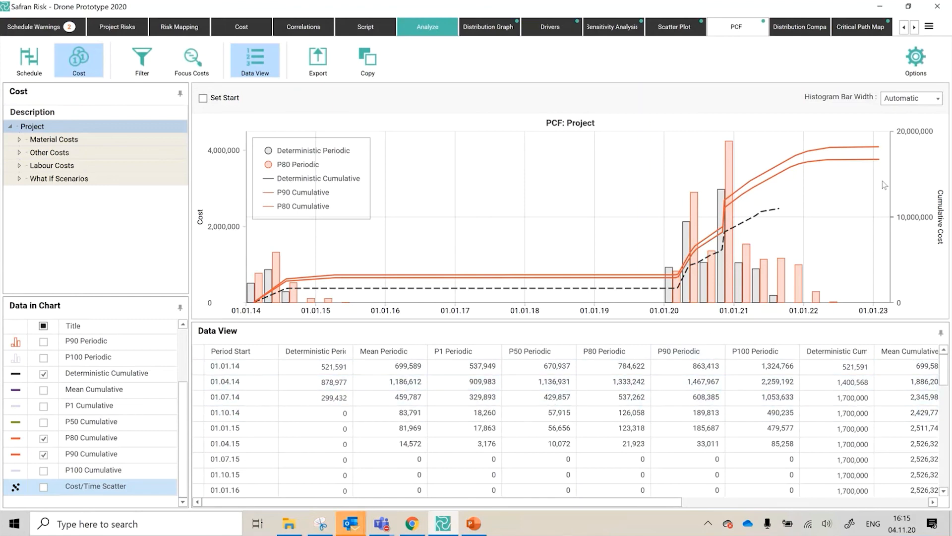
- Try a Day histogram bar width on the PCF chart, and settle on Quarter
{"action": "left_click", "coordinate": [936, 99]}
{"action": "left_click", "coordinate": [908, 112]}
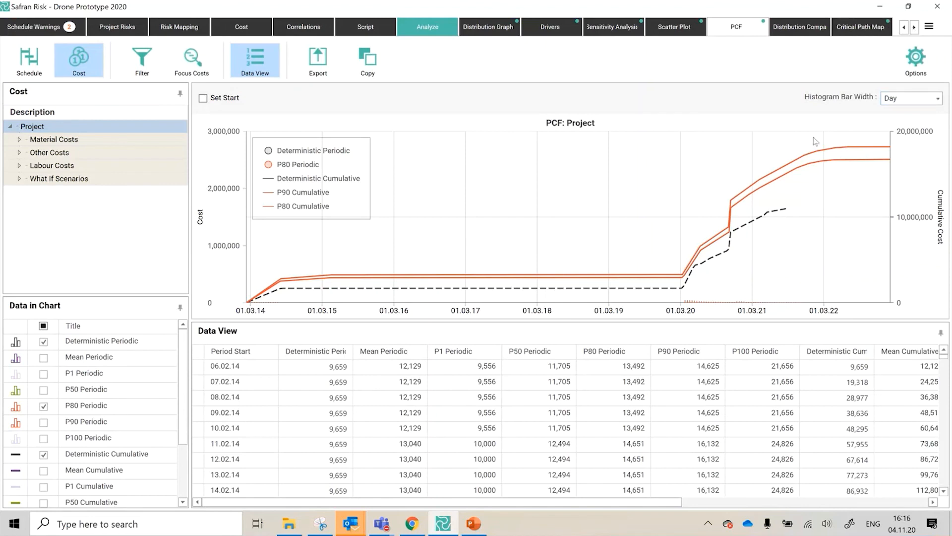
{"action": "left_click", "coordinate": [912, 98]}
{"action": "left_click", "coordinate": [897, 158]}
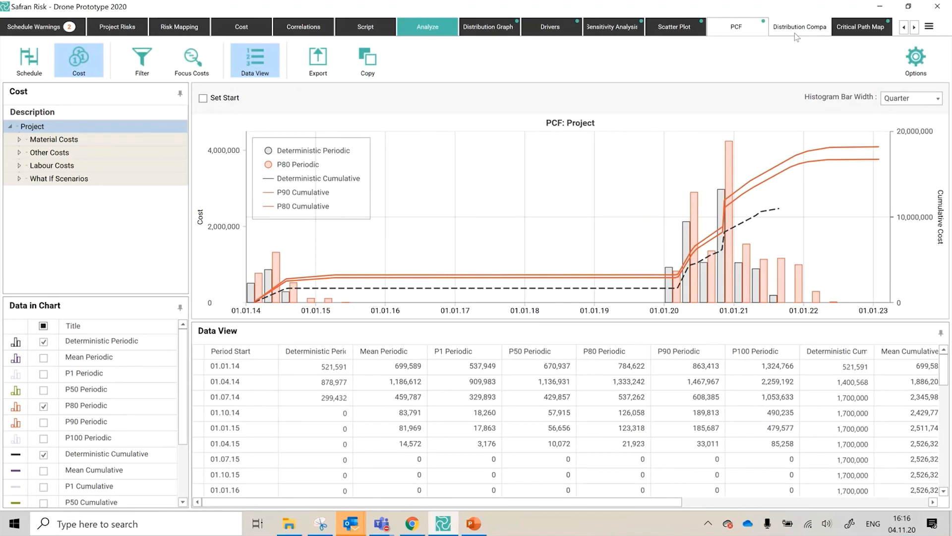
- Open the Distribution Comparison to view the trending finish date report
{"action": "left_click", "coordinate": [795, 33]}
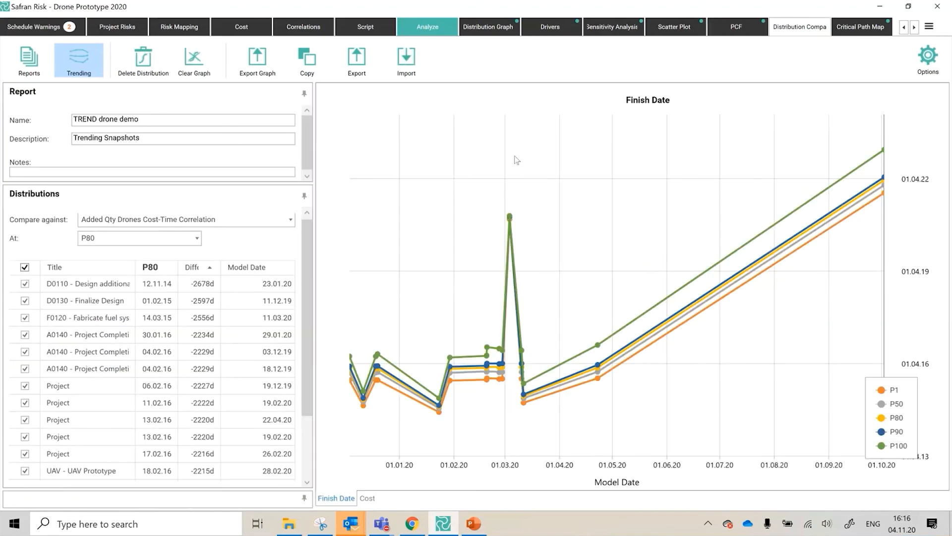
- Trace the individual distributions, such as D0130 - Finalize Design and the Project entries, on the TREND drone demo finish date trend
{"action": "left_click", "coordinate": [28, 70]}
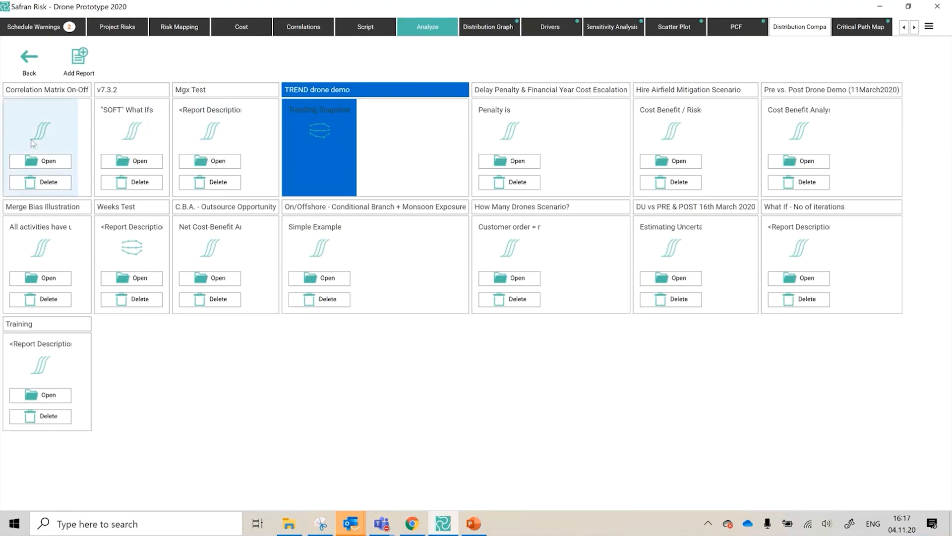
{"action": "left_click", "coordinate": [29, 57]}
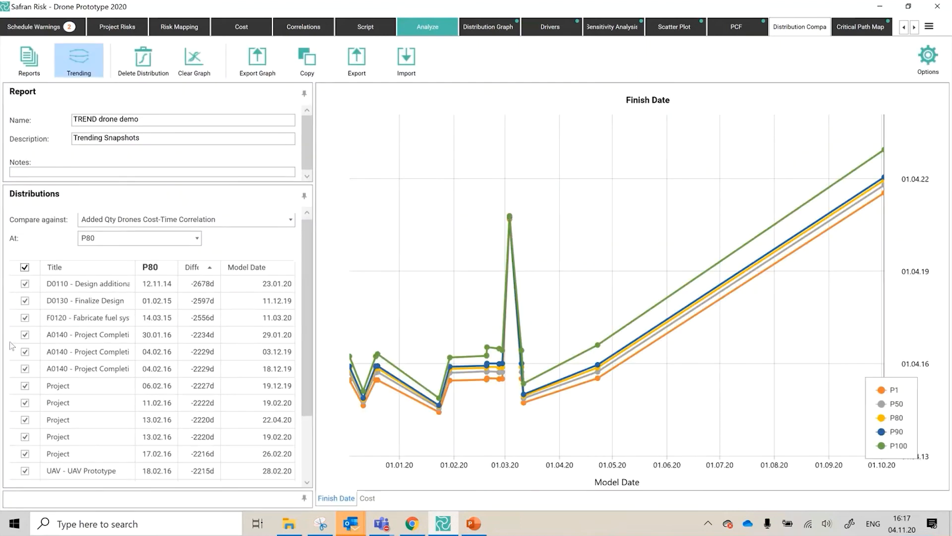
{"action": "left_click", "coordinate": [87, 284]}
{"action": "left_click", "coordinate": [84, 316]}
{"action": "left_click", "coordinate": [84, 300]}
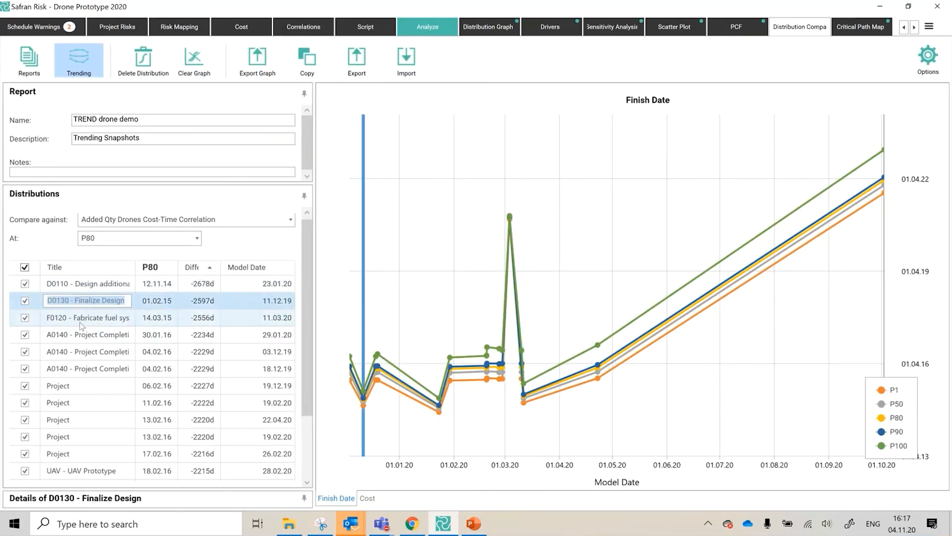
{"action": "left_click", "coordinate": [80, 320]}
{"action": "left_click", "coordinate": [89, 385]}
{"action": "left_click", "coordinate": [92, 420]}
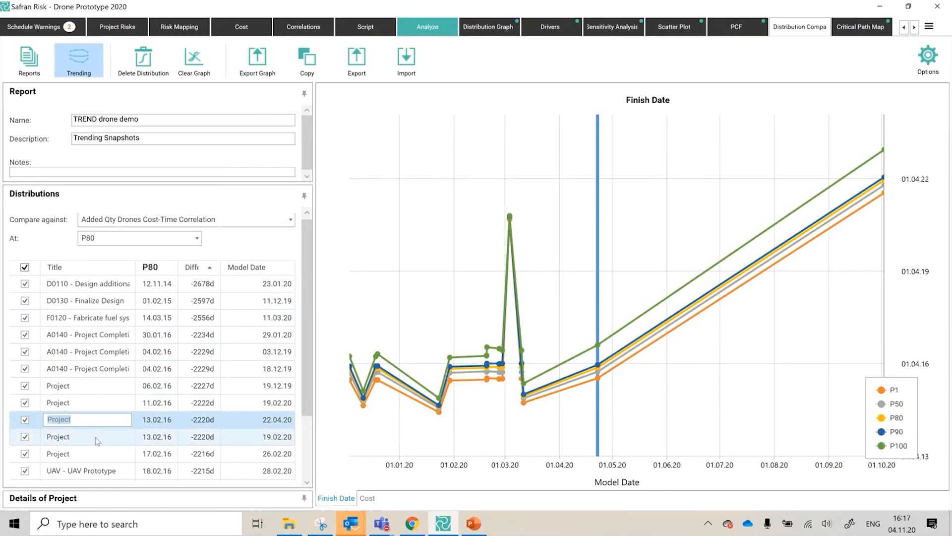
- View the TREND drone demo distributions as cumulative finish date curves, and return to the trending view
{"action": "left_click_drag", "start_coordinate": [305, 388], "coordinate": [306, 461]}
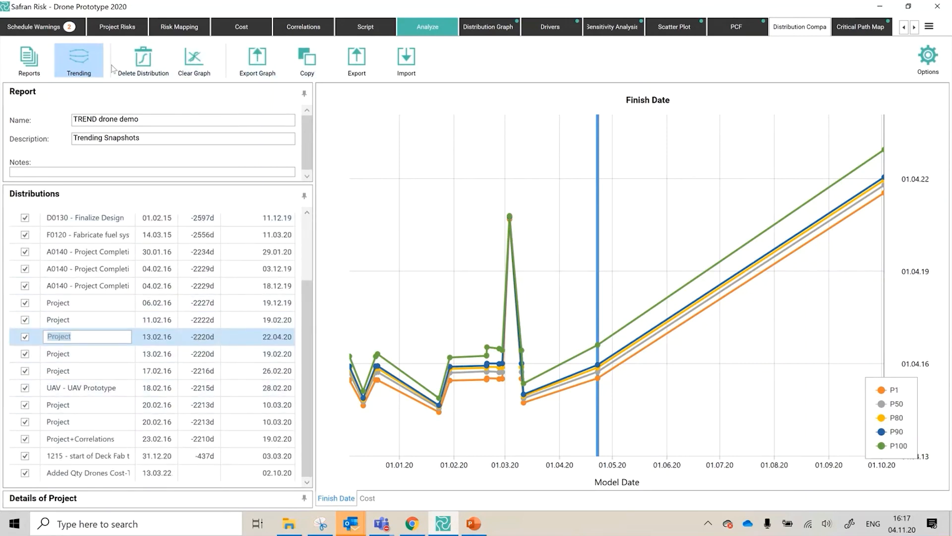
{"action": "left_click", "coordinate": [94, 55]}
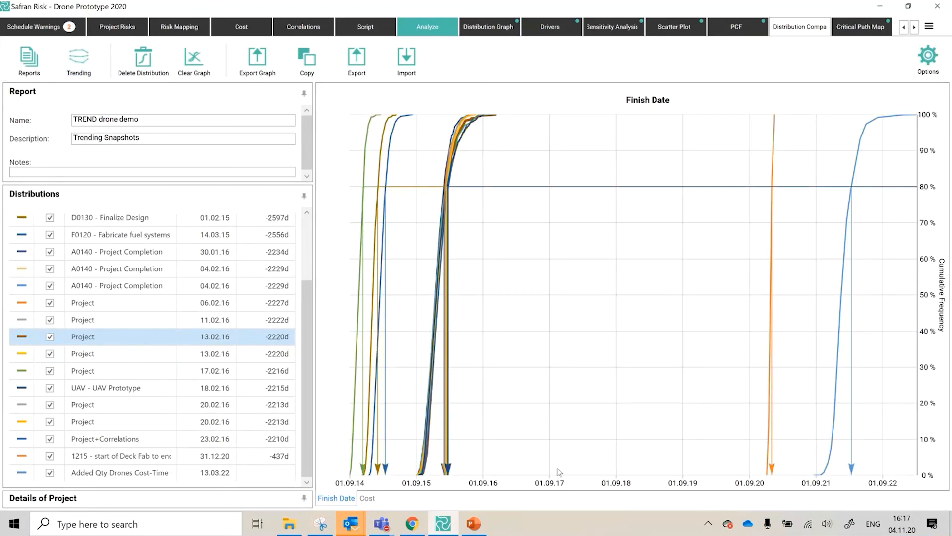
{"action": "left_click", "coordinate": [97, 76]}
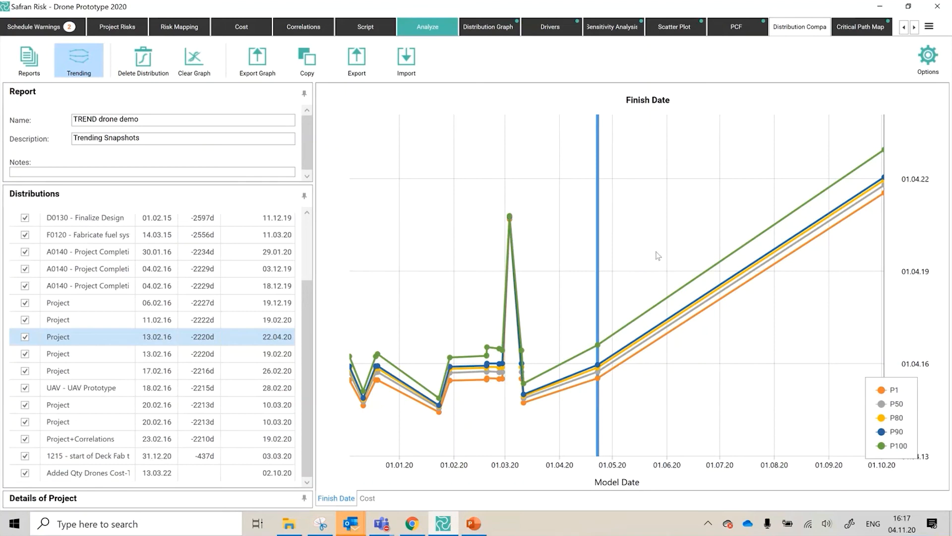
- Open the Weeks Test trending report and trace its distributions, through Risks Impact Independently, on the cost trend
{"action": "left_click", "coordinate": [51, 57]}
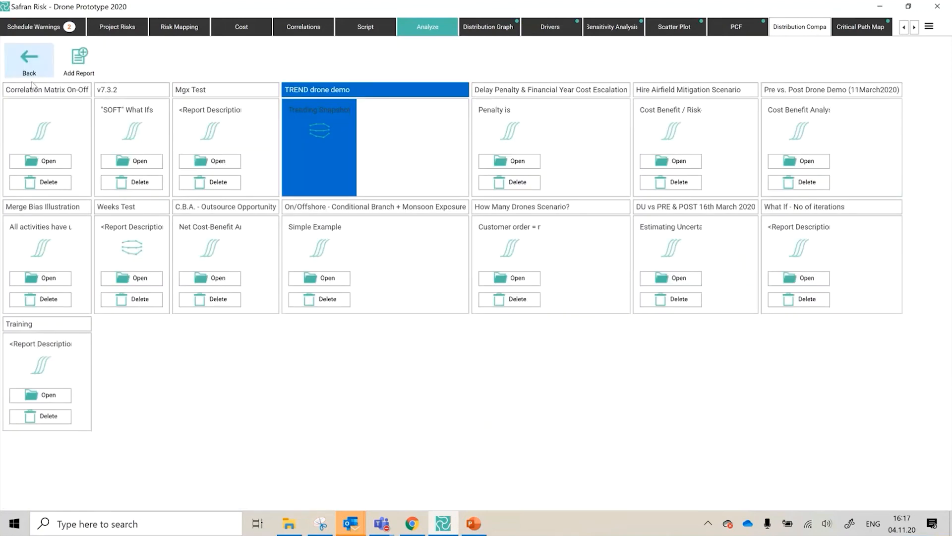
{"action": "left_click", "coordinate": [132, 278]}
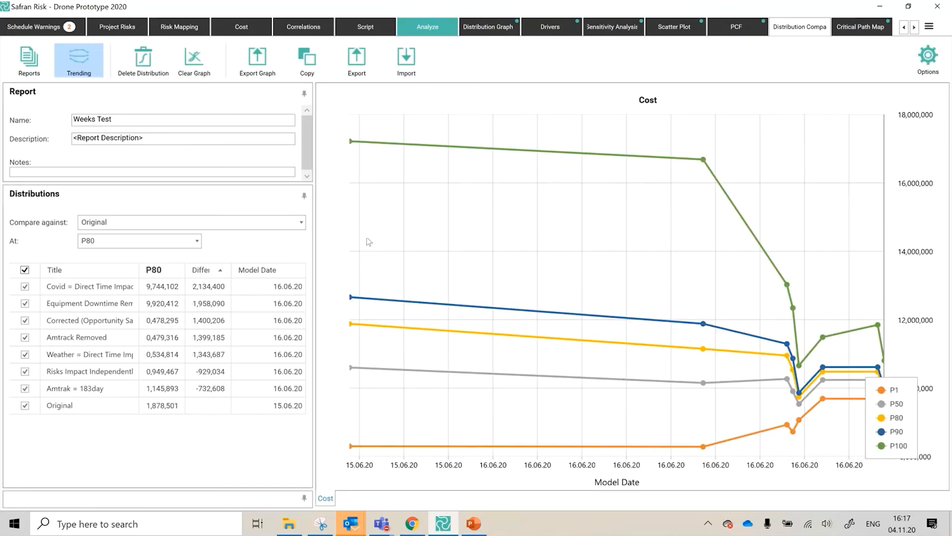
{"action": "left_click", "coordinate": [108, 289]}
{"action": "left_click", "coordinate": [66, 303]}
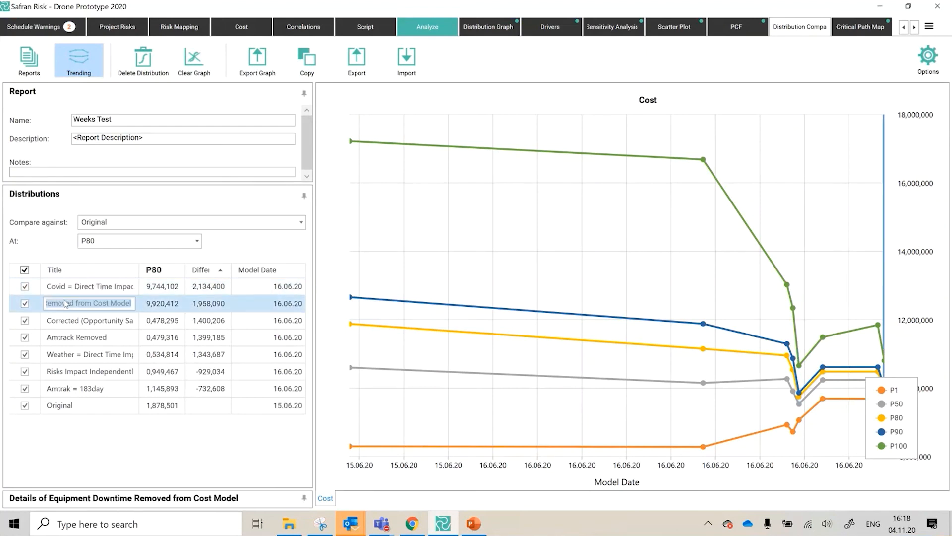
{"action": "left_click", "coordinate": [78, 319]}
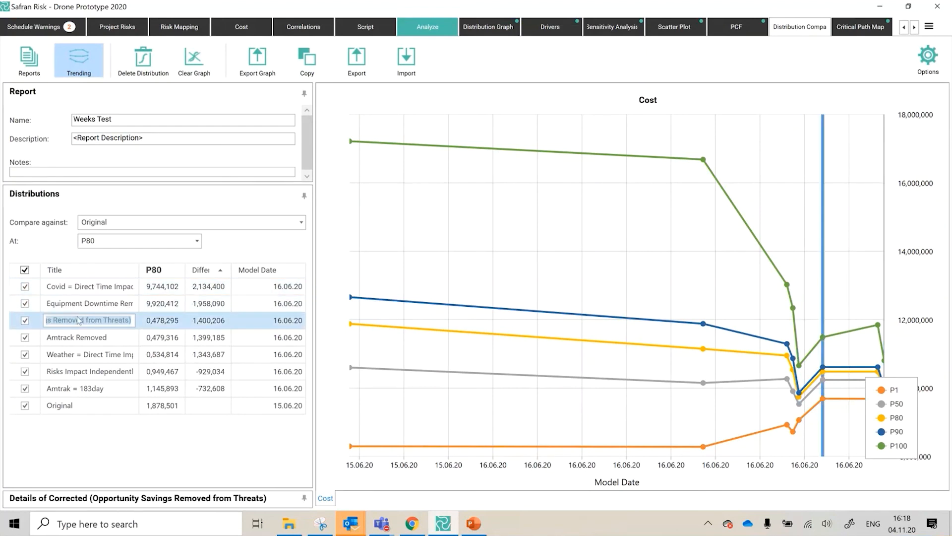
{"action": "left_click", "coordinate": [89, 343]}
{"action": "left_click", "coordinate": [92, 356]}
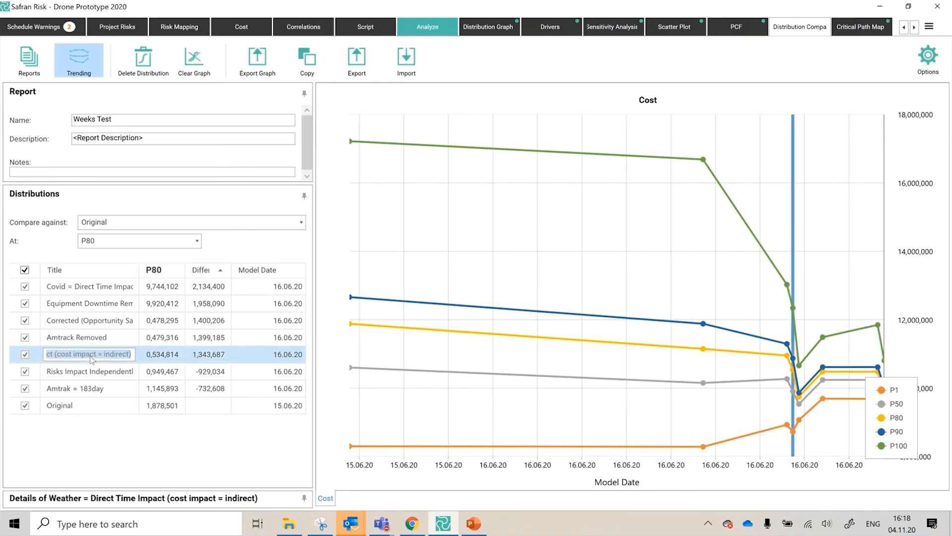
{"action": "left_click", "coordinate": [94, 373]}
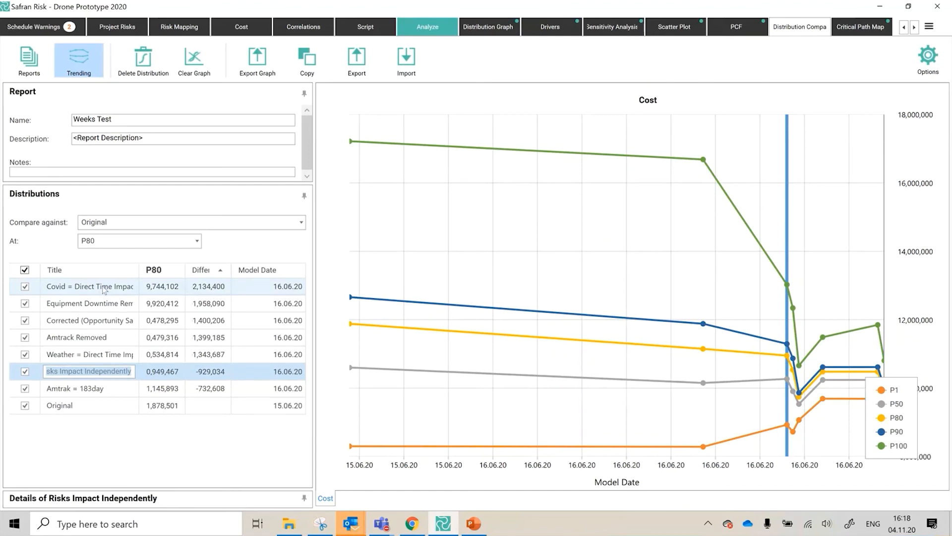
- Trace the Covid, Equipment Downtime, Corrected, Amtrack Removed and Weather distributions again on the Weeks Test cost trend
{"action": "left_click", "coordinate": [104, 290]}
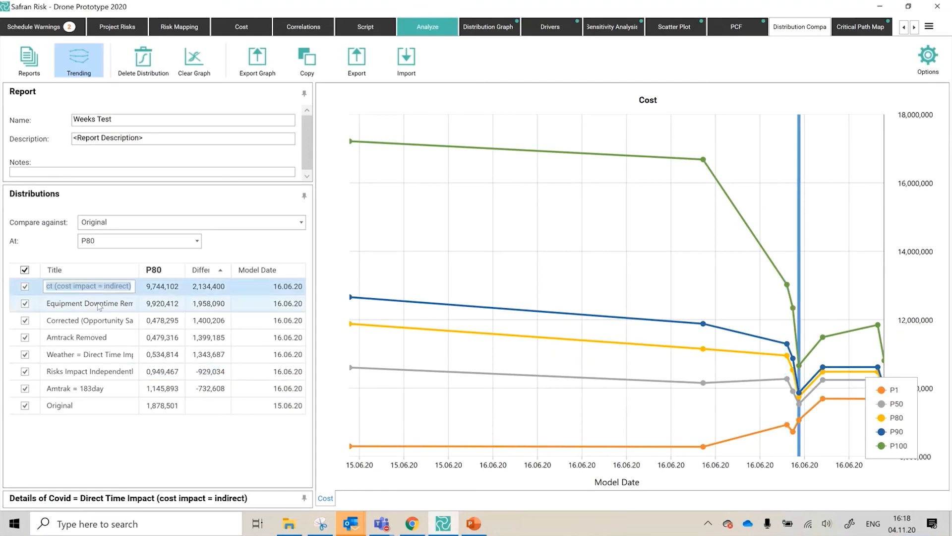
{"action": "left_click", "coordinate": [99, 303]}
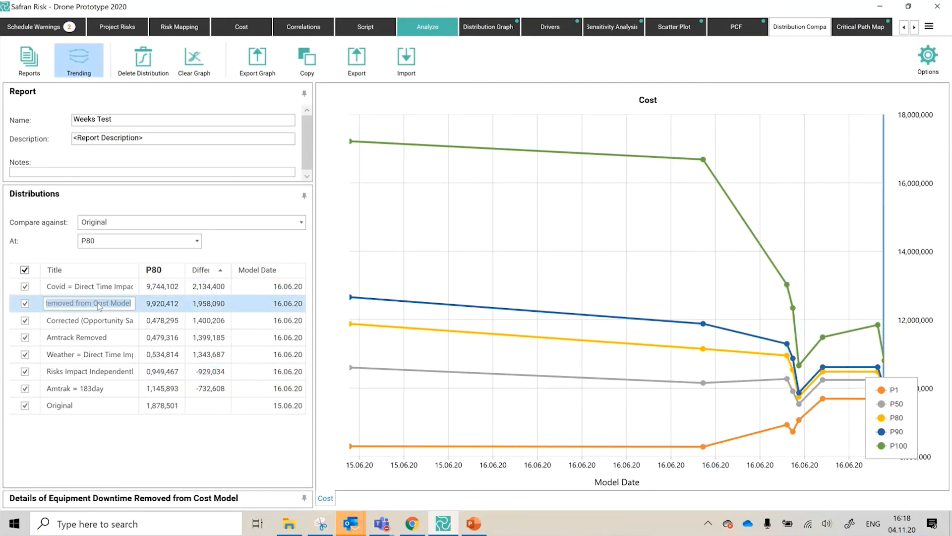
{"action": "left_click", "coordinate": [110, 326]}
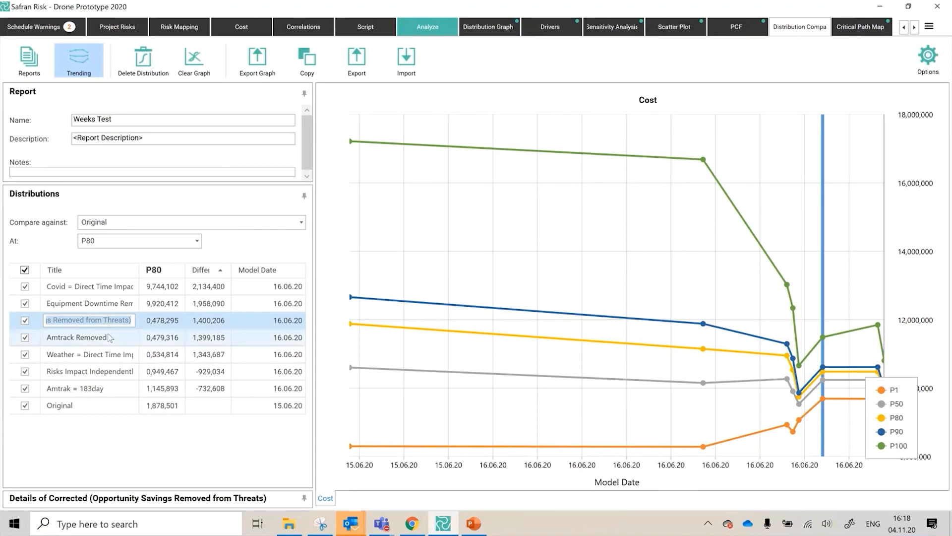
{"action": "left_click", "coordinate": [112, 339]}
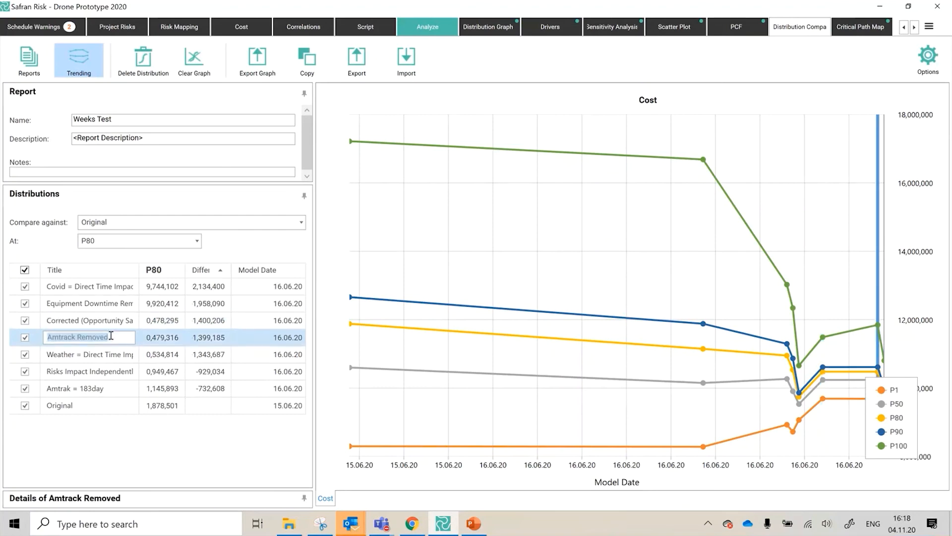
{"action": "left_click", "coordinate": [81, 359]}
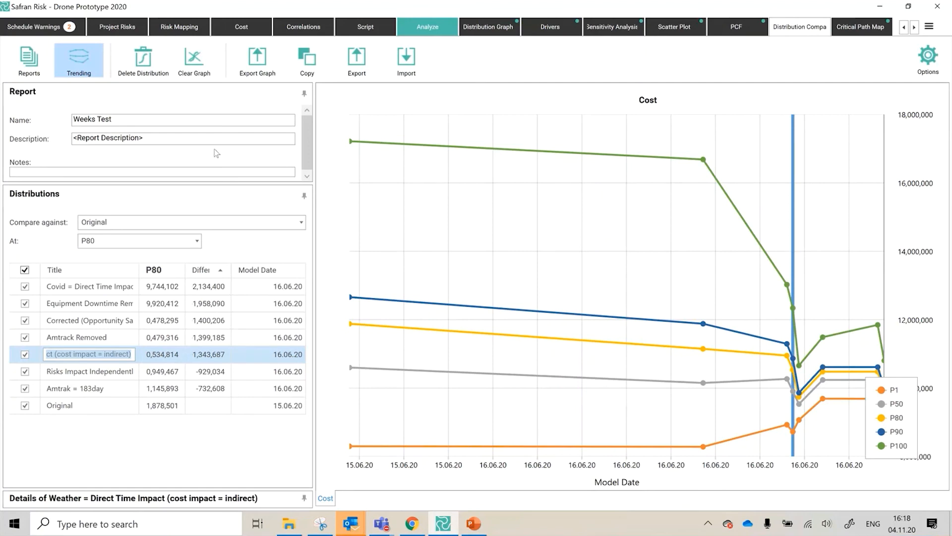
{"action": "key", "text": "Return"}
{"action": "left_click", "coordinate": [202, 171]}
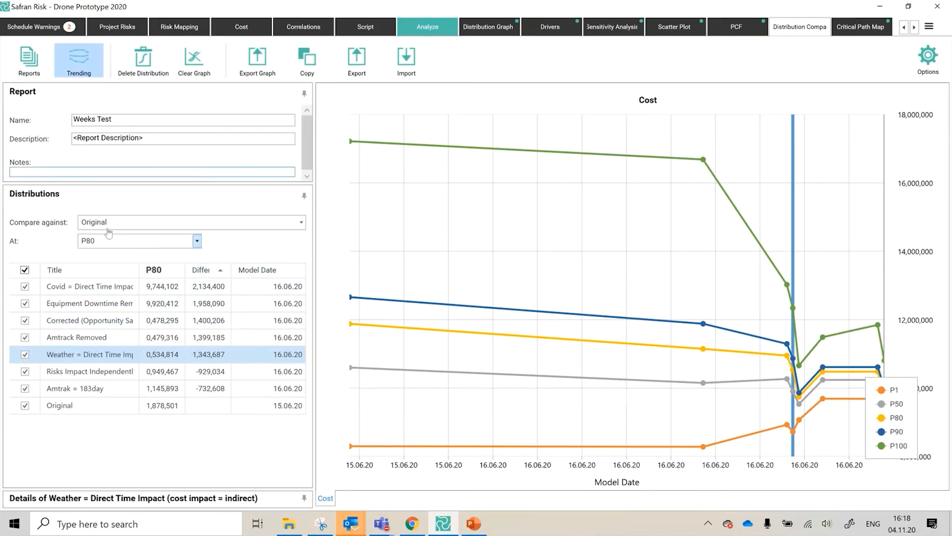
- Open the DU vs PRE & POST 16th March 2020 report and view its finish date curves compared against Project - DU Only at P80
{"action": "left_click", "coordinate": [29, 59]}
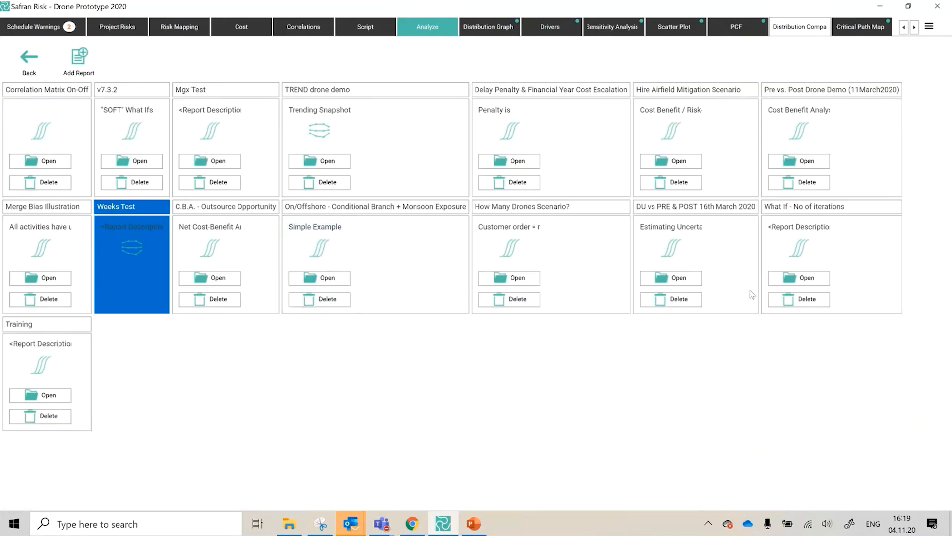
{"action": "left_click", "coordinate": [679, 278]}
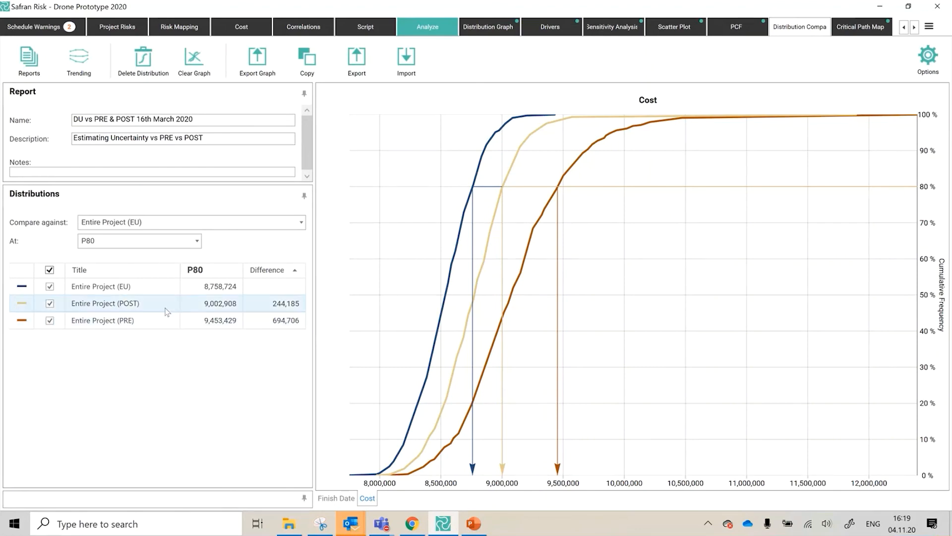
{"action": "left_click", "coordinate": [337, 498]}
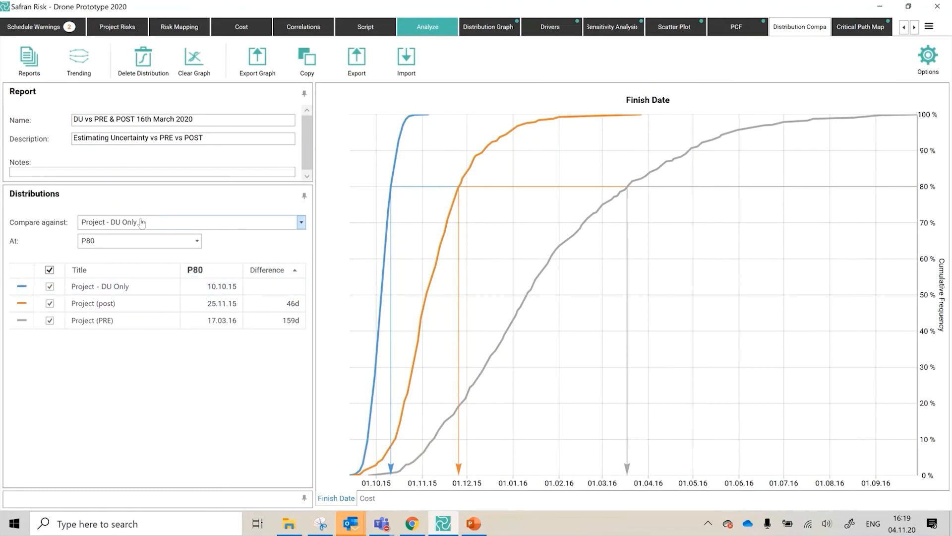
{"action": "left_click", "coordinate": [197, 240]}
{"action": "left_click", "coordinate": [115, 199]}
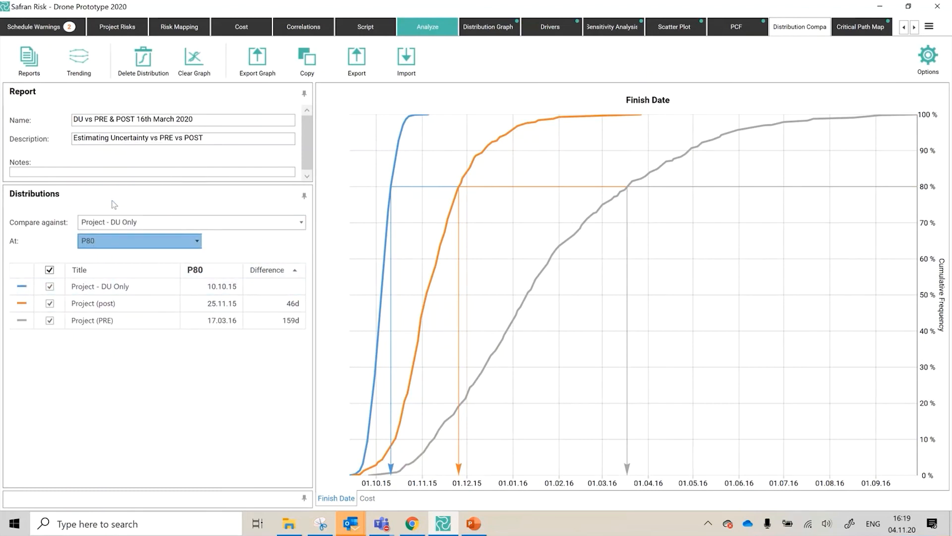
{"action": "left_click", "coordinate": [182, 226]}
{"action": "left_click", "coordinate": [146, 176]}
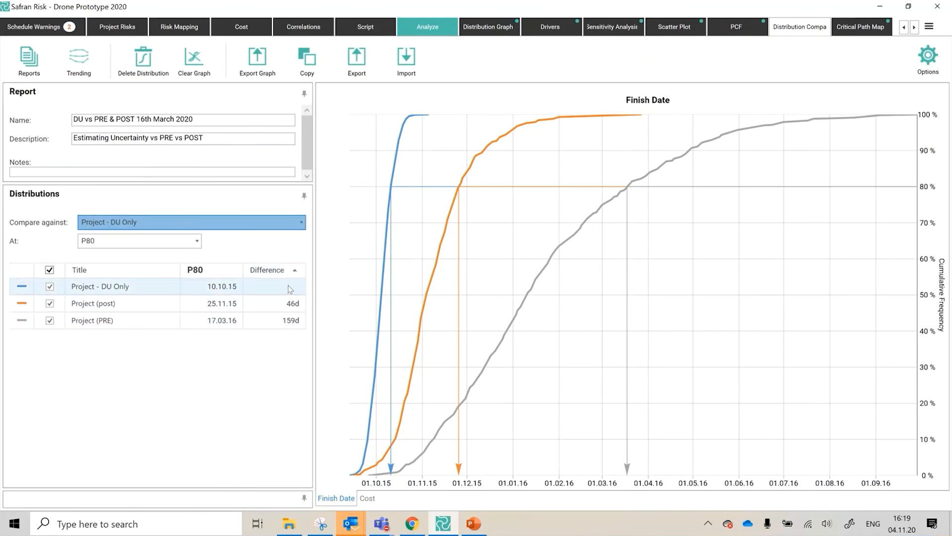
- Enlarge the distribution details and examine the statistics of Project (post), Project (PRE) and Project - DU Only
{"action": "left_click", "coordinate": [291, 304]}
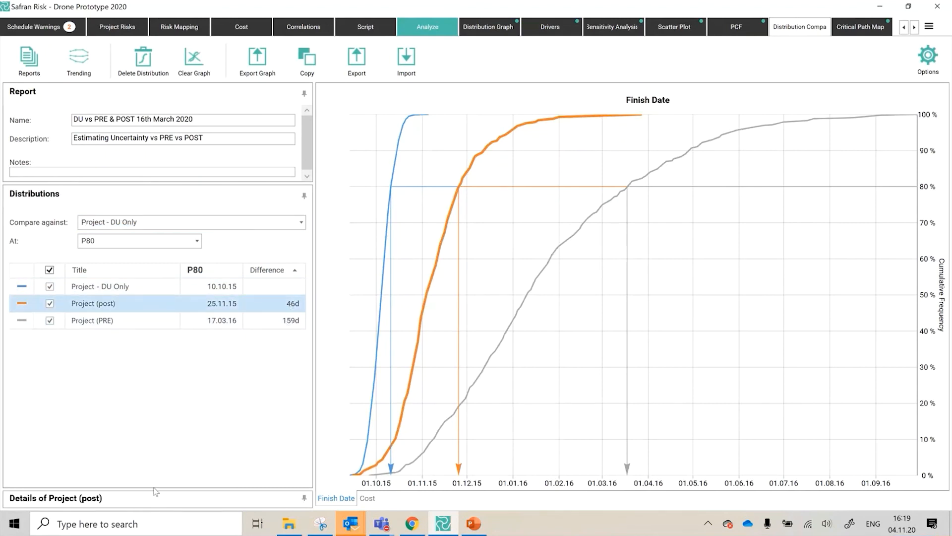
{"action": "left_click_drag", "start_coordinate": [156, 489], "coordinate": [158, 355]}
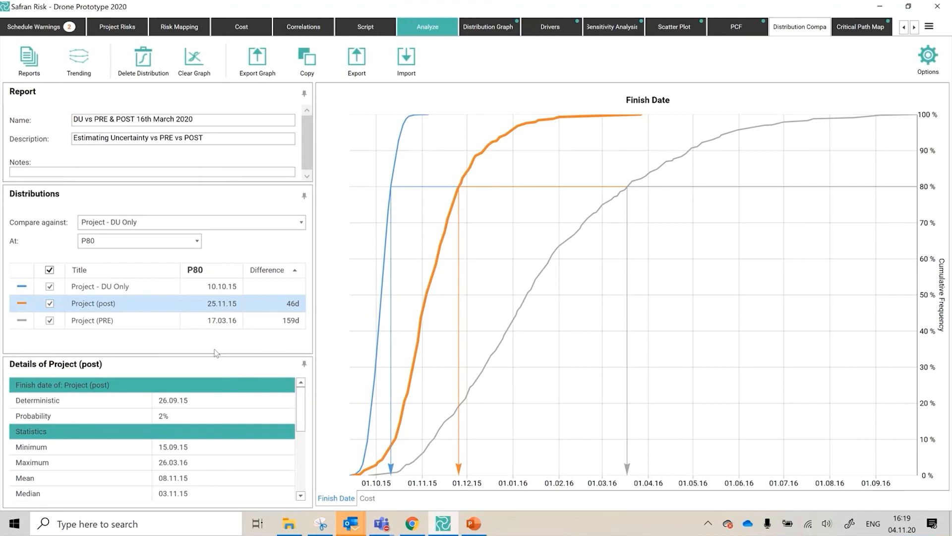
{"action": "double_click", "coordinate": [143, 320]}
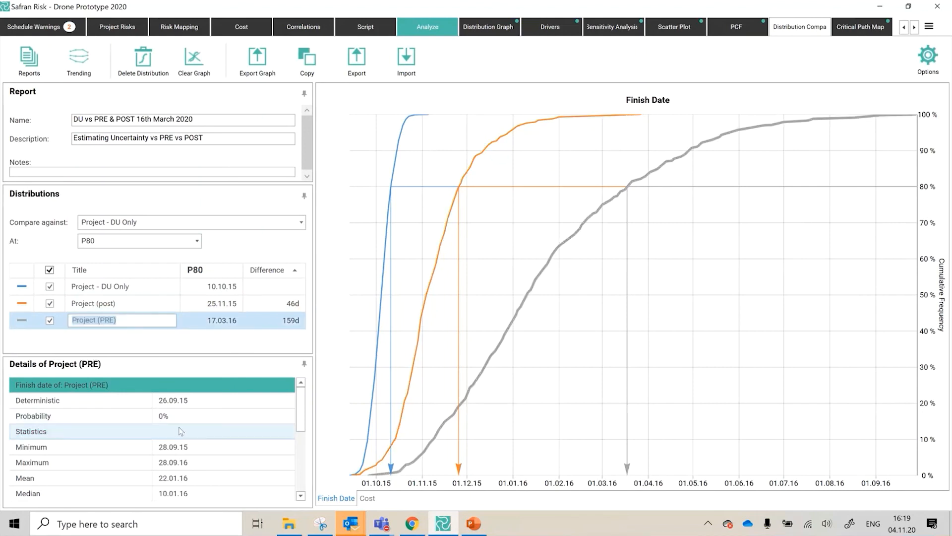
{"action": "scroll", "coordinate": [181, 431], "scroll_direction": "down", "scroll_amount": 5}
{"action": "left_click", "coordinate": [303, 449]}
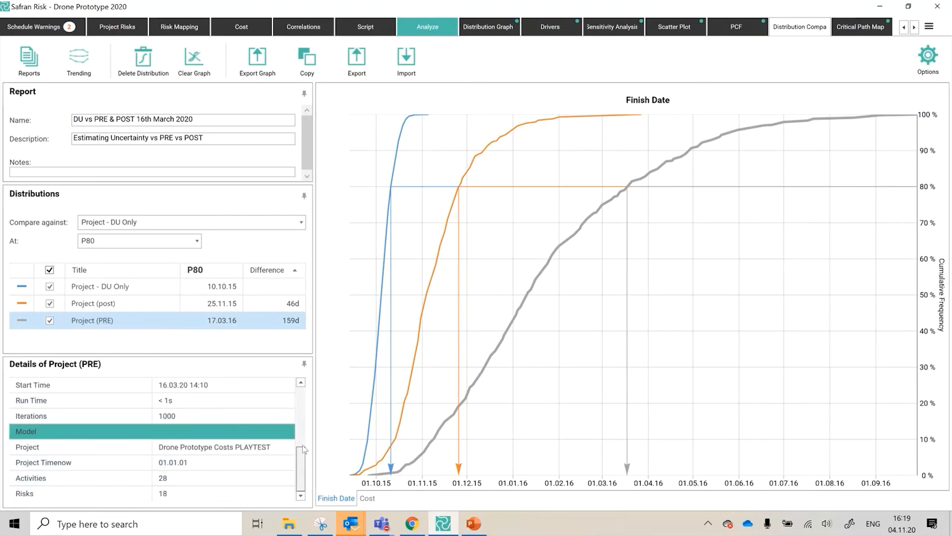
{"action": "left_click_drag", "start_coordinate": [303, 446], "coordinate": [308, 387]}
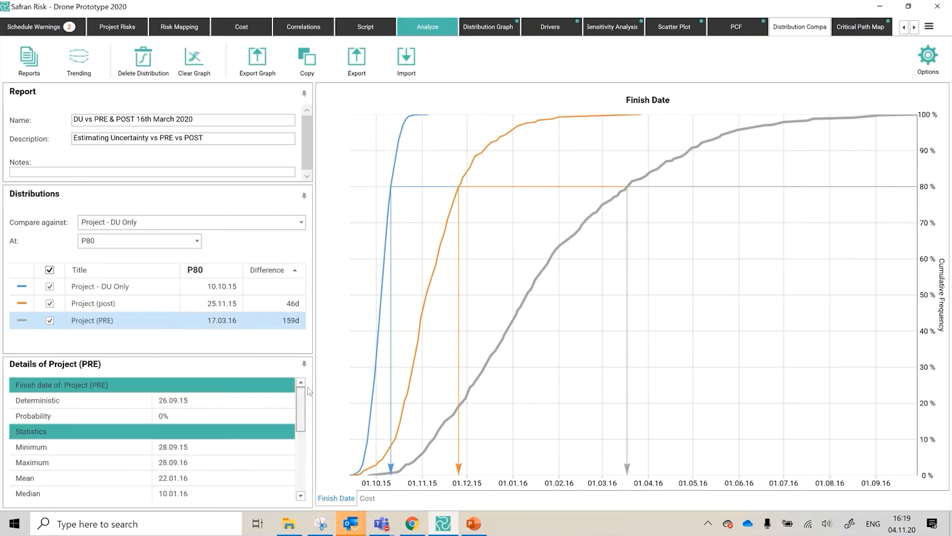
{"action": "double_click", "coordinate": [129, 305]}
{"action": "double_click", "coordinate": [125, 290]}
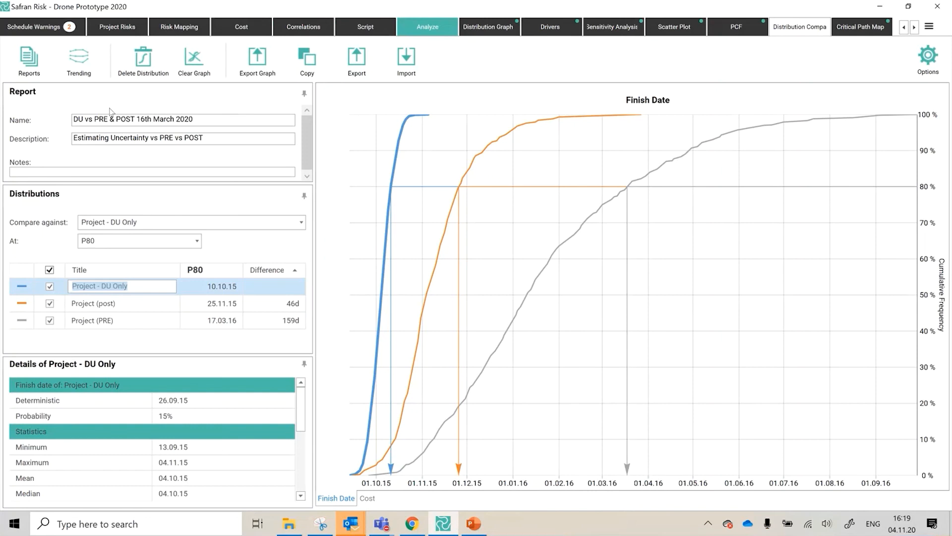
- Open the How Many Drones Scenario? report and compare its cost distributions against 10,000 units (minimum order)
{"action": "left_click", "coordinate": [34, 68]}
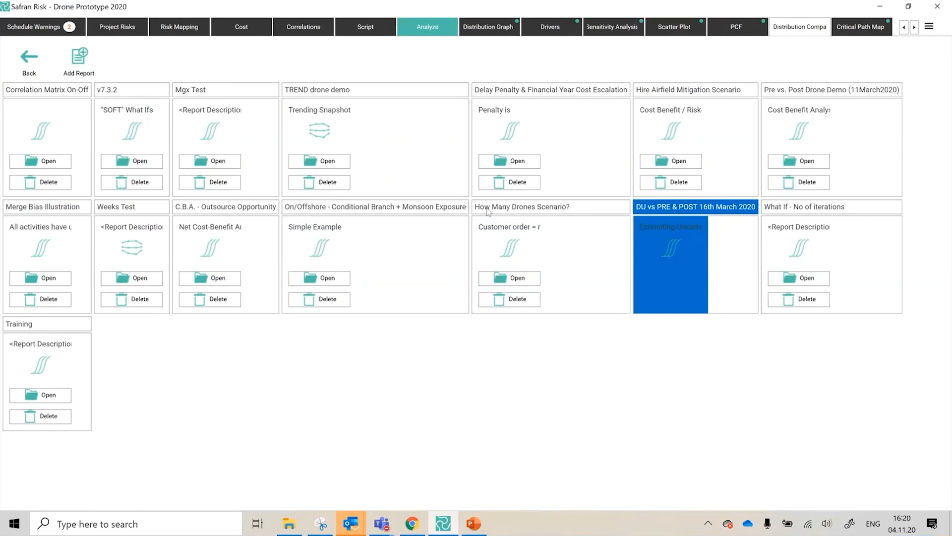
{"action": "left_click", "coordinate": [514, 280]}
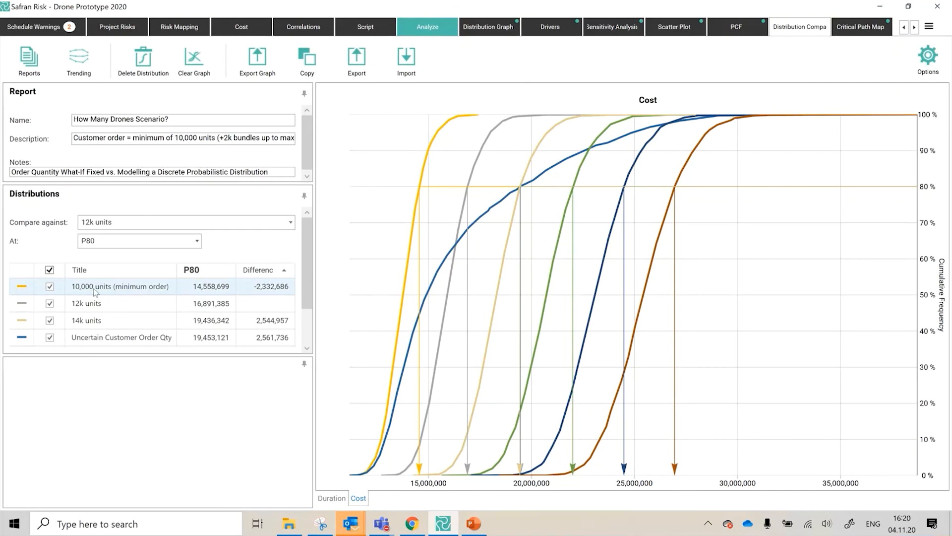
{"action": "left_click", "coordinate": [250, 226]}
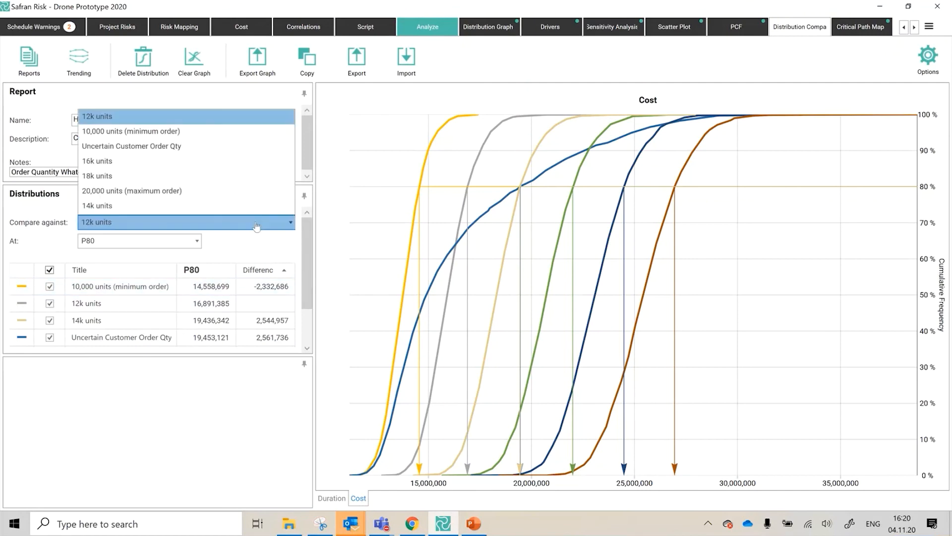
{"action": "left_click", "coordinate": [130, 133]}
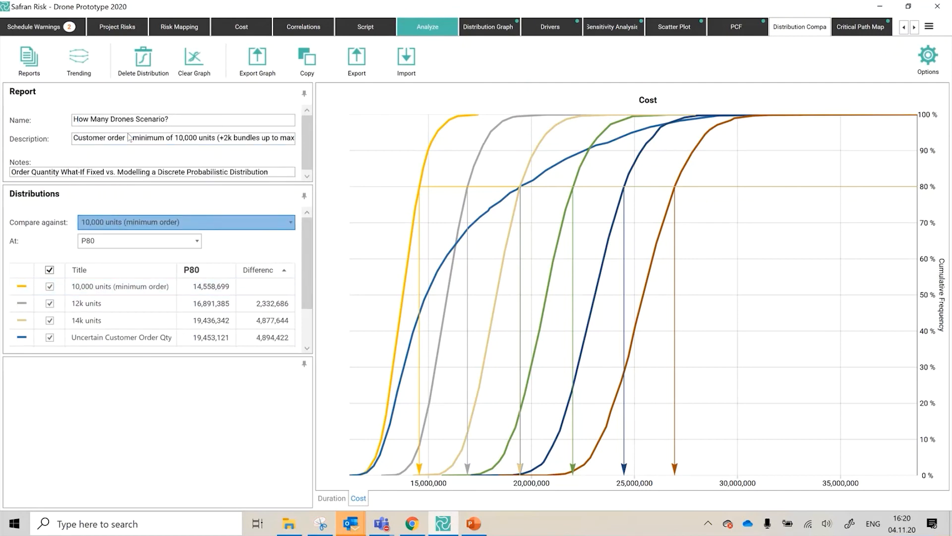
{"action": "scroll", "coordinate": [305, 271], "scroll_direction": "down", "scroll_amount": 2}
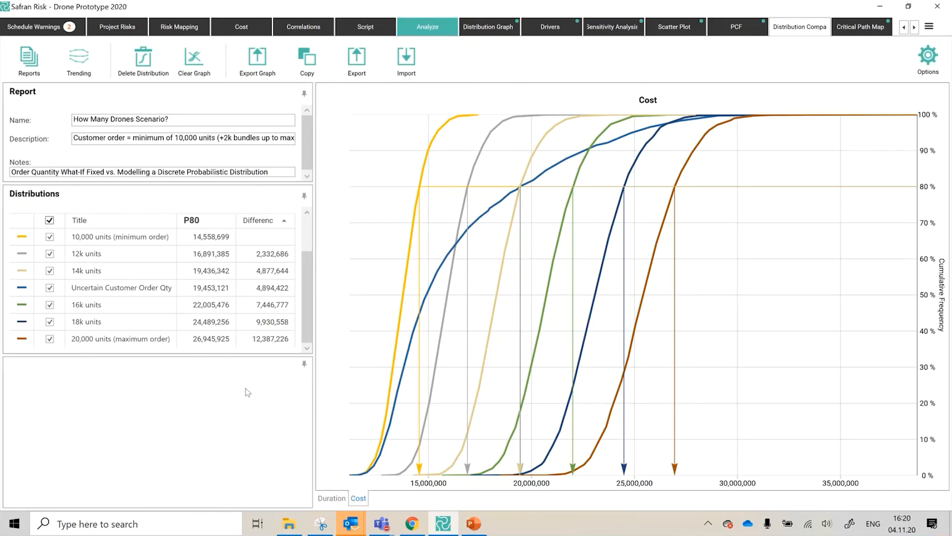
- Compare the order scenarios by duration and by cost, highlighting the 12k units, 14k units and Uncertain Customer Order Qty cost curves
{"action": "left_click", "coordinate": [332, 498]}
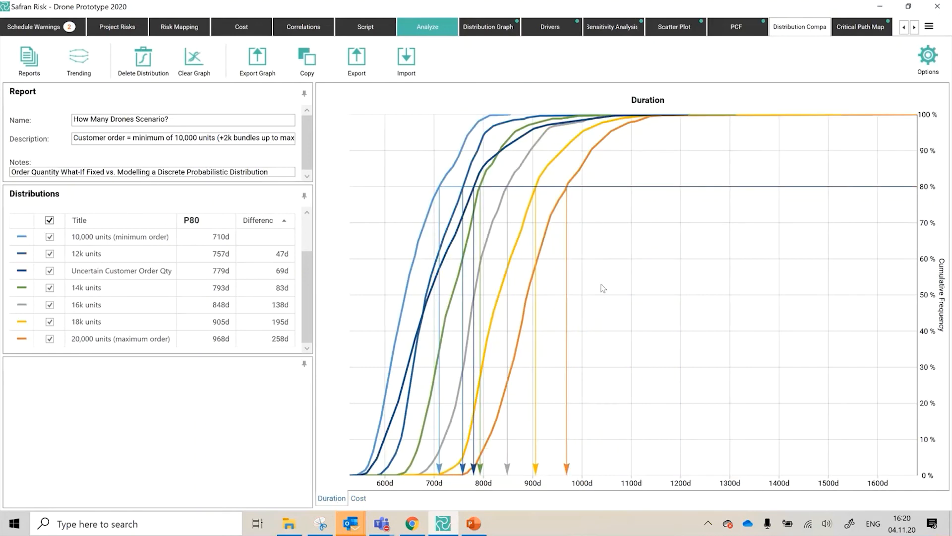
{"action": "left_click", "coordinate": [357, 499]}
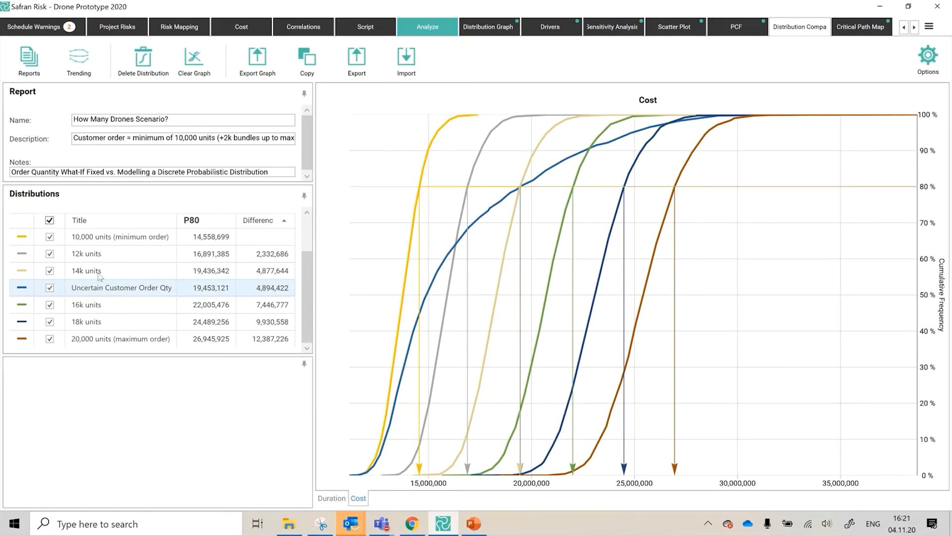
{"action": "left_click", "coordinate": [99, 256]}
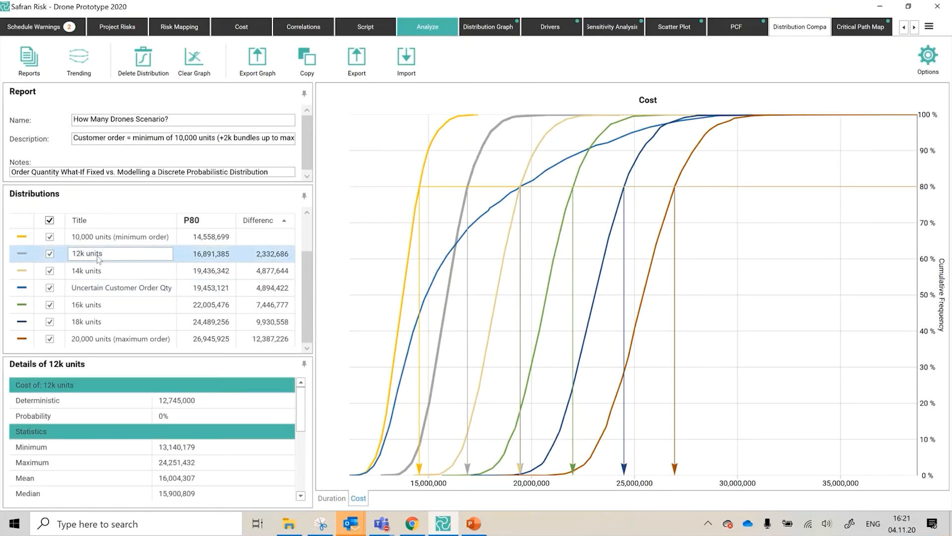
{"action": "left_click", "coordinate": [95, 271]}
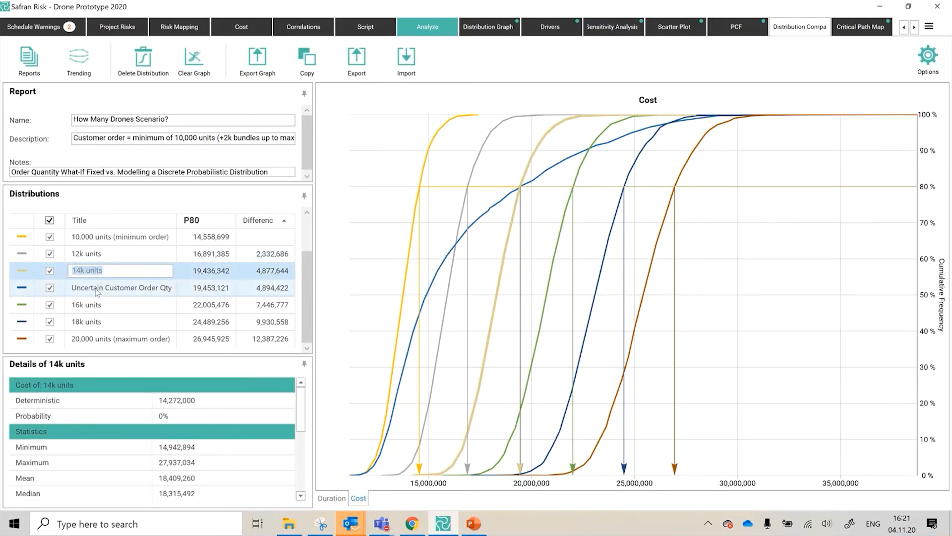
{"action": "left_click", "coordinate": [97, 286]}
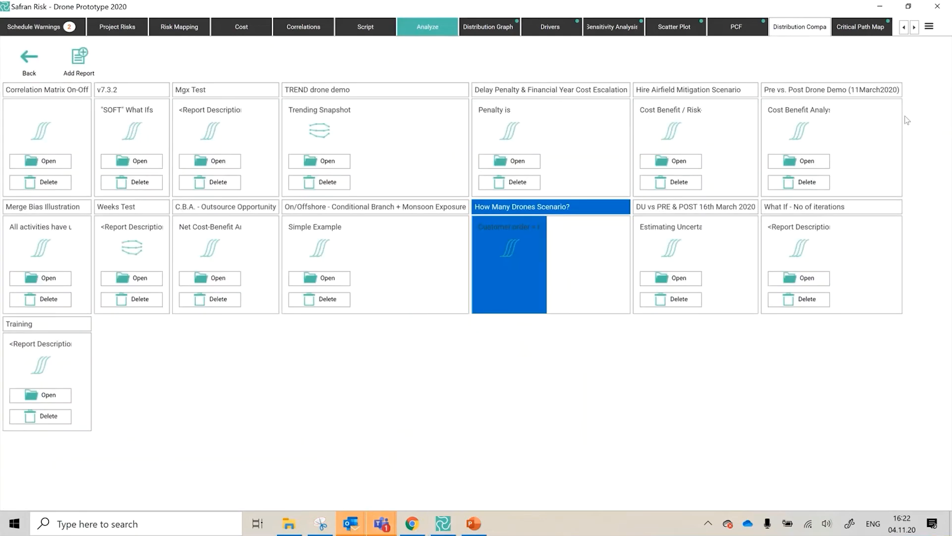
- Open the Critical Path Map, widen the Gantt view, and examine the frequencies of Path1 and Path2 for the project
{"action": "left_click", "coordinate": [858, 27]}
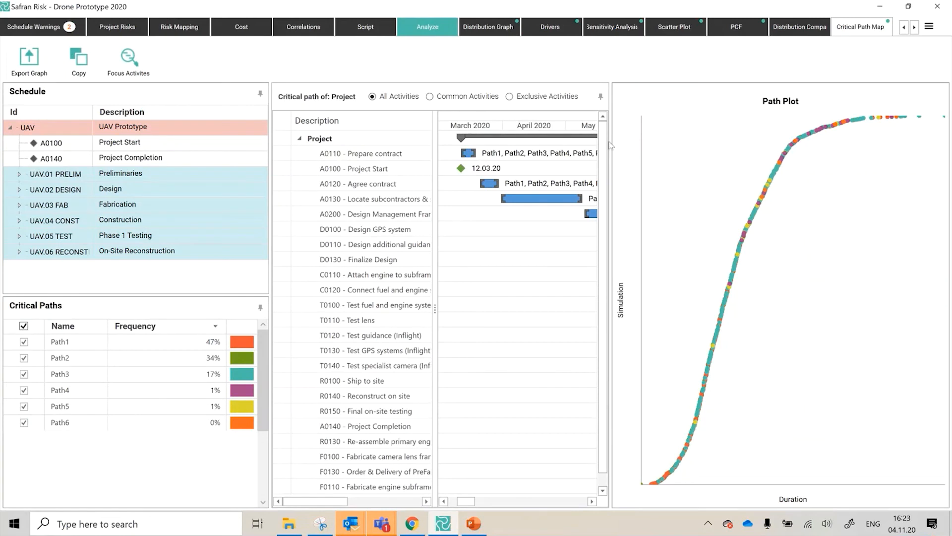
{"action": "left_click_drag", "start_coordinate": [610, 140], "coordinate": [731, 192]}
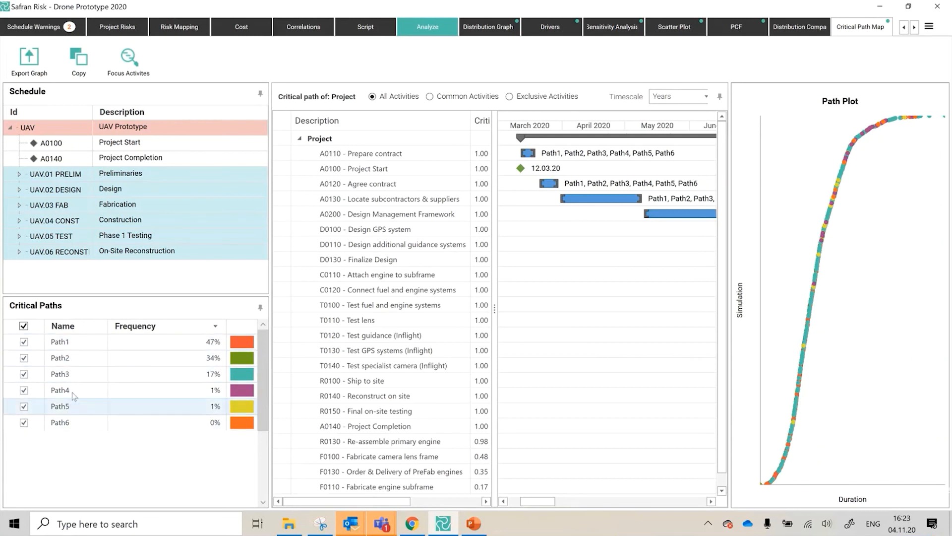
{"action": "left_click", "coordinate": [71, 358]}
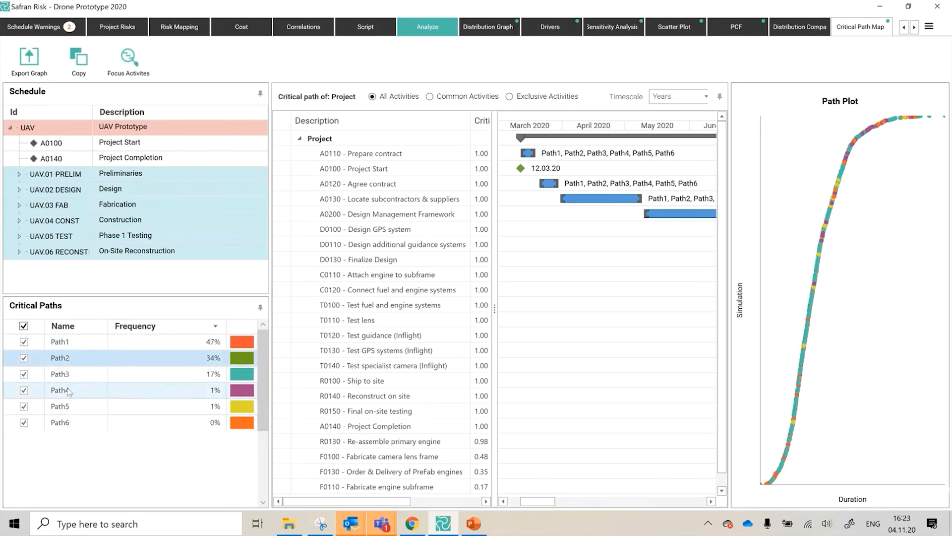
{"action": "left_click", "coordinate": [193, 341]}
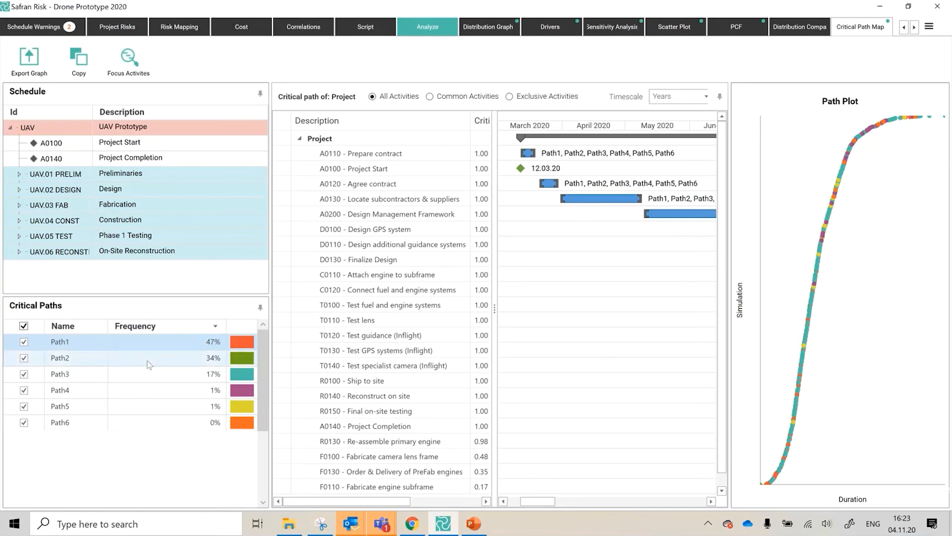
{"action": "left_click", "coordinate": [169, 363]}
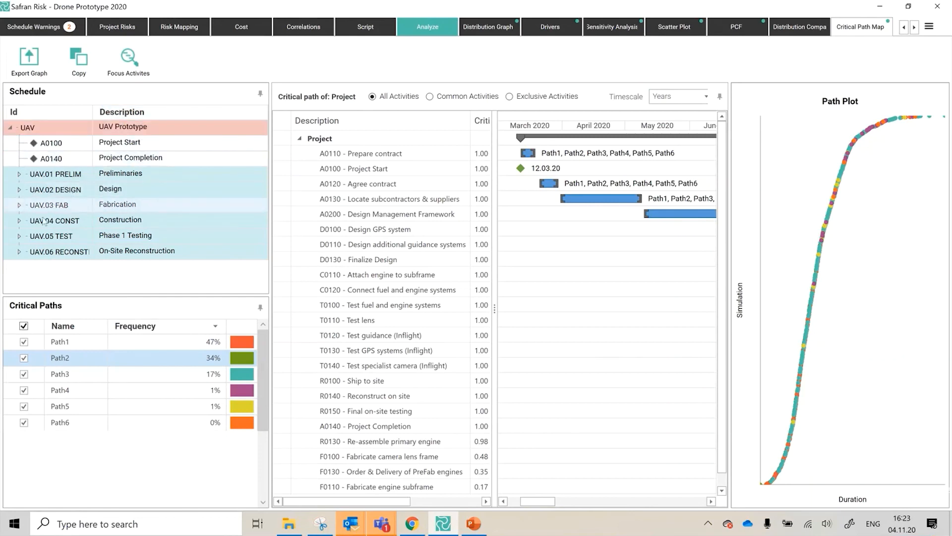
- Examine the critical paths leading to D0130 Finalize Design and to C0120 Connect fuel and engine systems, including Path2 and Path3
{"action": "left_click", "coordinate": [19, 190]}
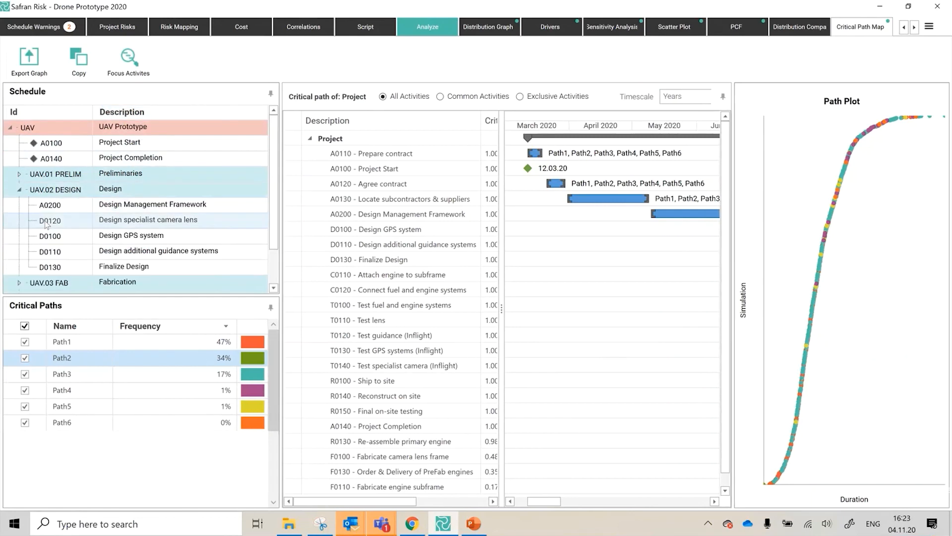
{"action": "left_click", "coordinate": [132, 270]}
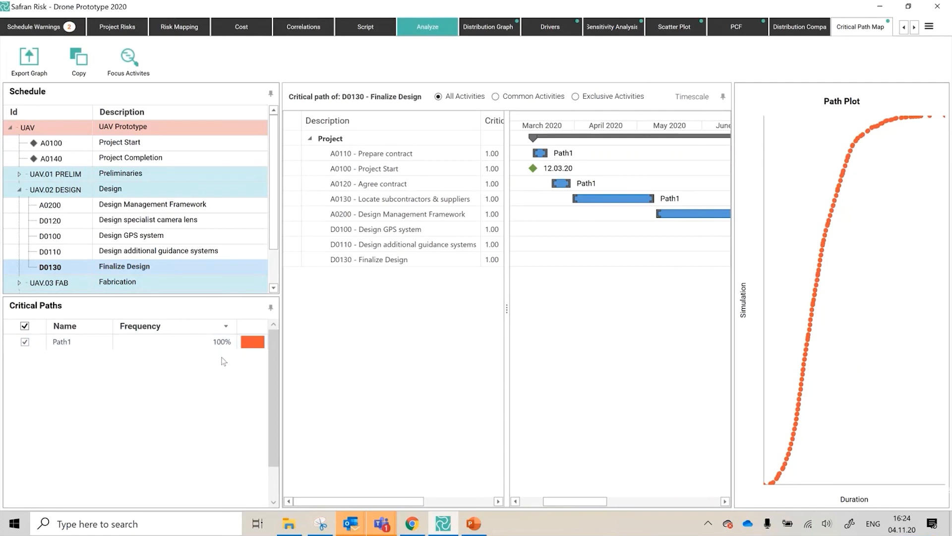
{"action": "scroll", "coordinate": [161, 245], "scroll_direction": "down", "scroll_amount": 1}
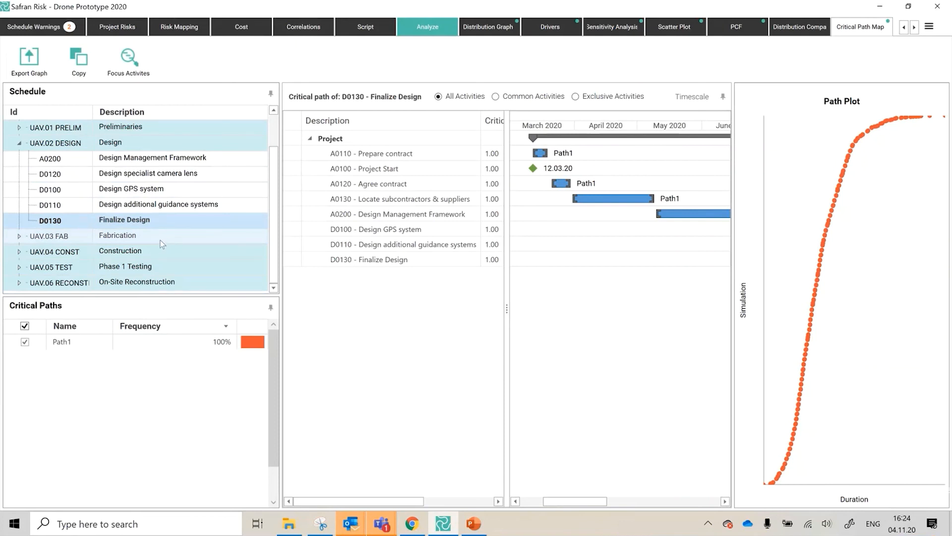
{"action": "left_click", "coordinate": [113, 242]}
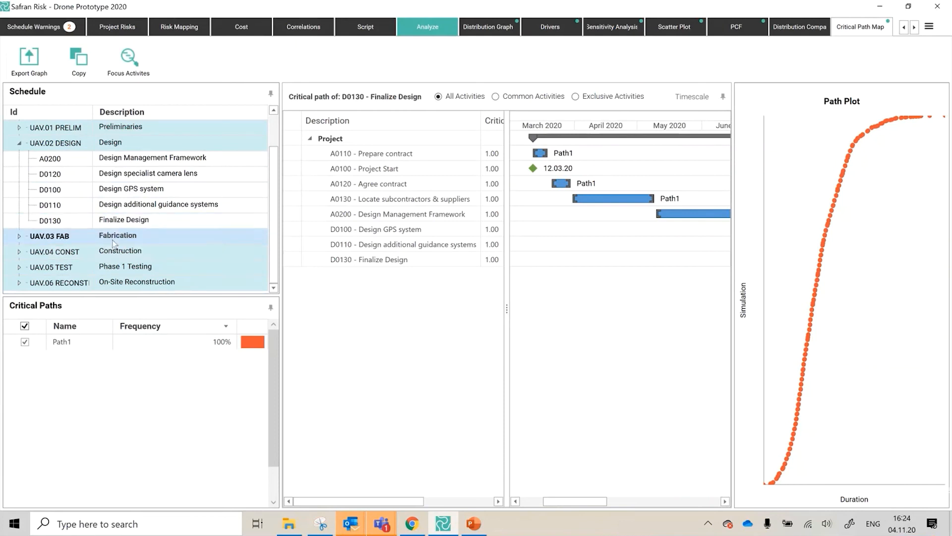
{"action": "left_click", "coordinate": [19, 251]}
{"action": "scroll", "coordinate": [158, 258], "scroll_direction": "down", "scroll_amount": 1}
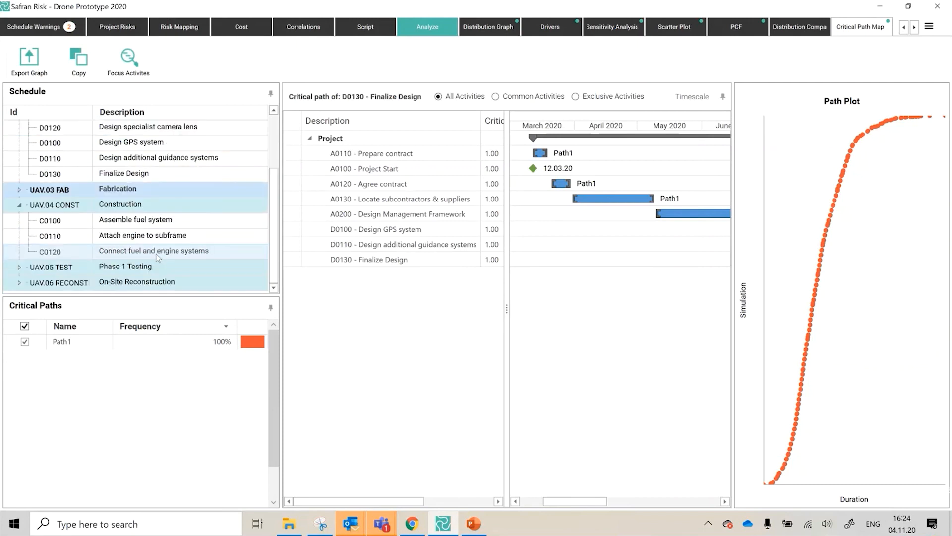
{"action": "left_click", "coordinate": [123, 253]}
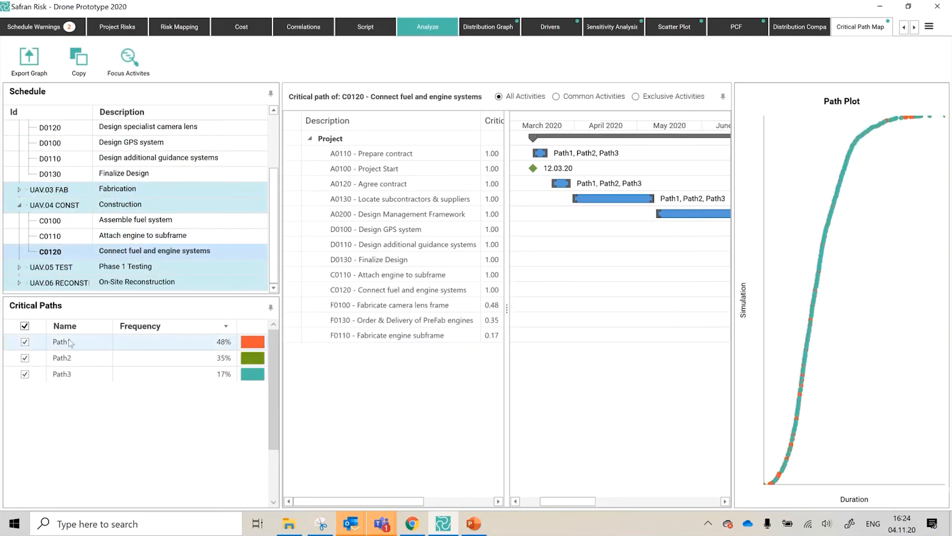
{"action": "left_click", "coordinate": [207, 357]}
{"action": "left_click", "coordinate": [204, 376]}
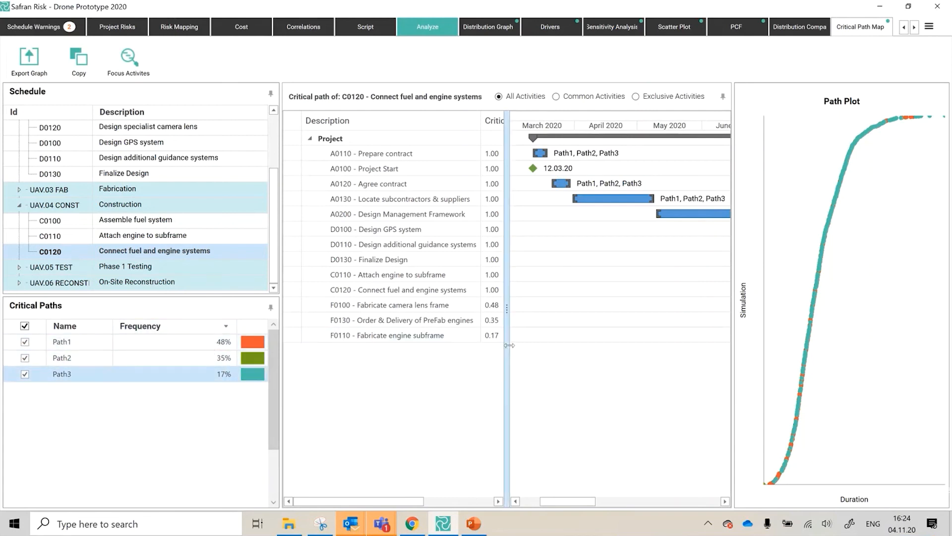
- Review the path activities' criticality, start and finish columns, and enlarge the Gantt chart with its timescale set to quarters
{"action": "left_click_drag", "start_coordinate": [507, 345], "coordinate": [643, 327]}
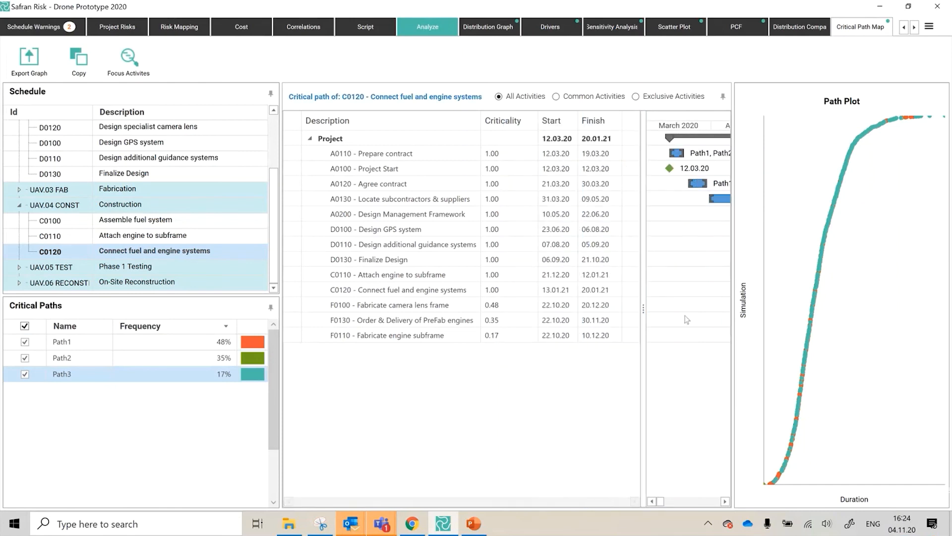
{"action": "left_click_drag", "start_coordinate": [735, 290], "coordinate": [874, 270]}
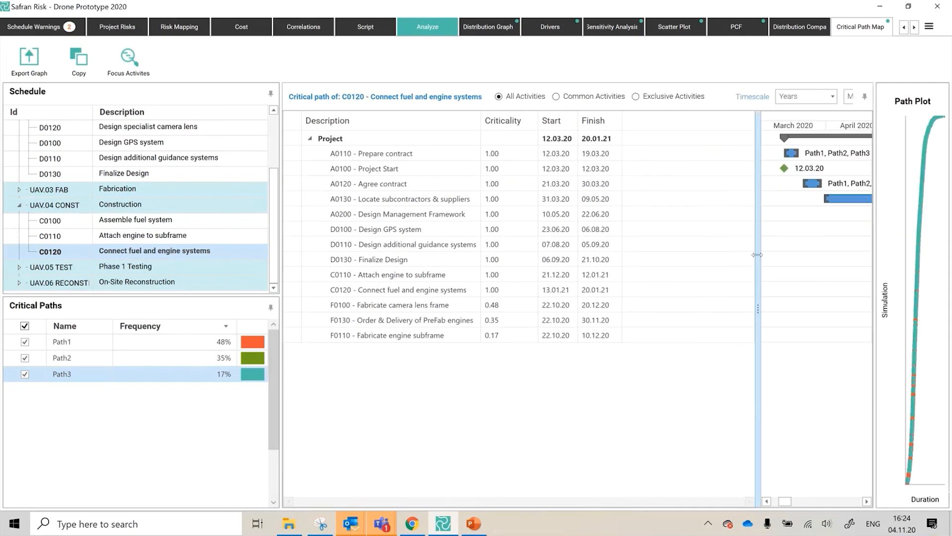
{"action": "left_click_drag", "start_coordinate": [758, 271], "coordinate": [624, 275]}
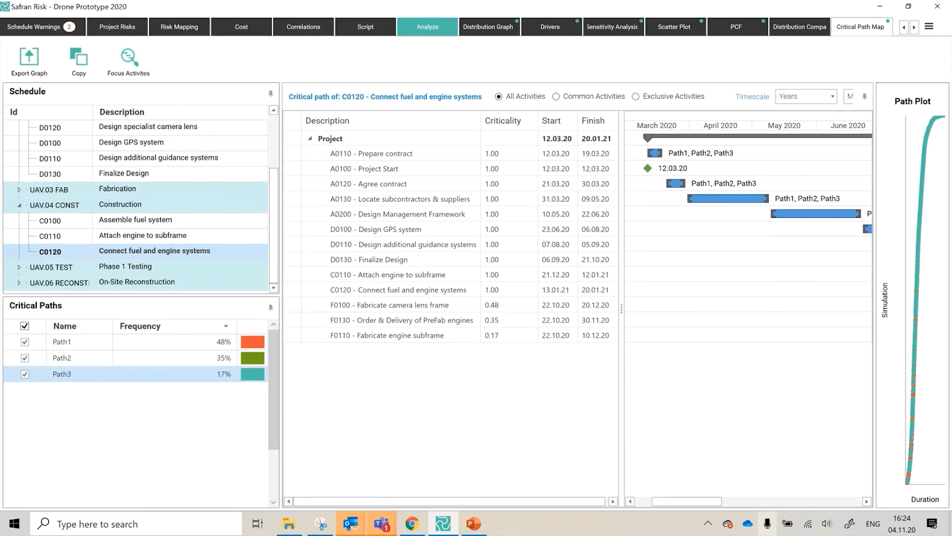
{"action": "left_click_drag", "start_coordinate": [697, 502], "coordinate": [765, 508]}
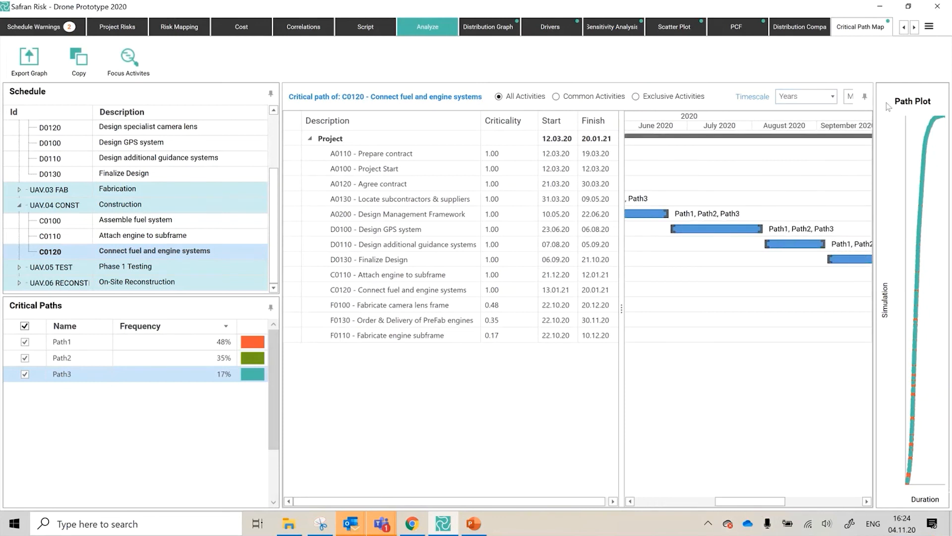
{"action": "left_click", "coordinate": [848, 97]}
{"action": "left_click", "coordinate": [866, 189]}
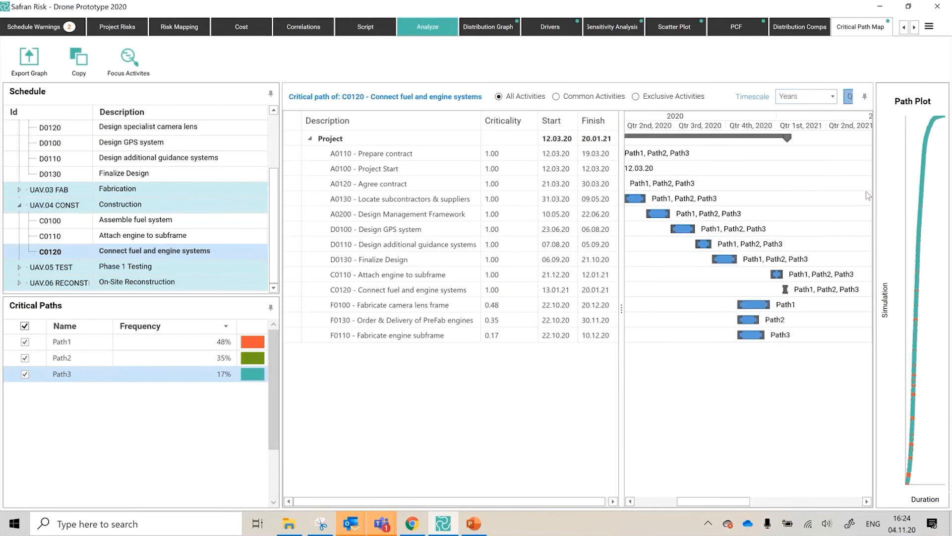
{"action": "left_click_drag", "start_coordinate": [701, 502], "coordinate": [685, 506]}
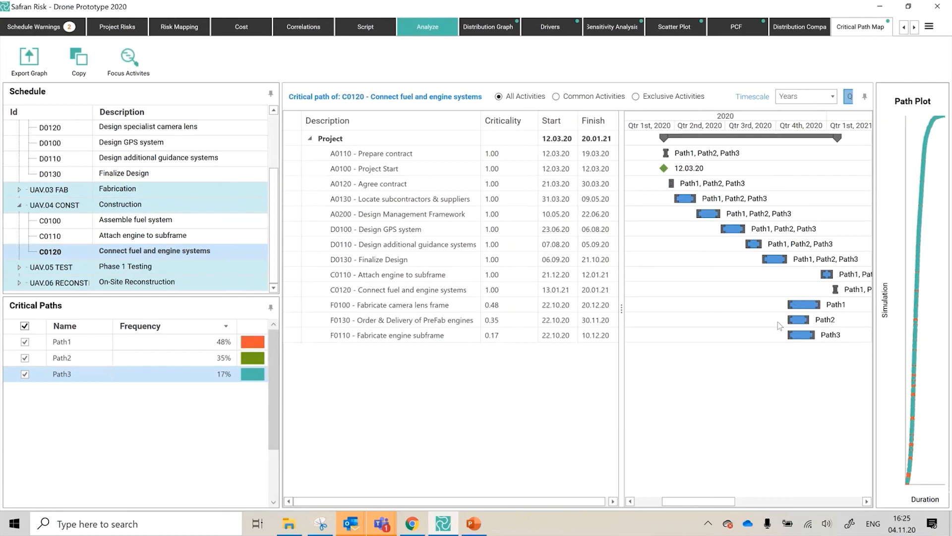
{"action": "left_click_drag", "start_coordinate": [620, 284], "coordinate": [514, 260]}
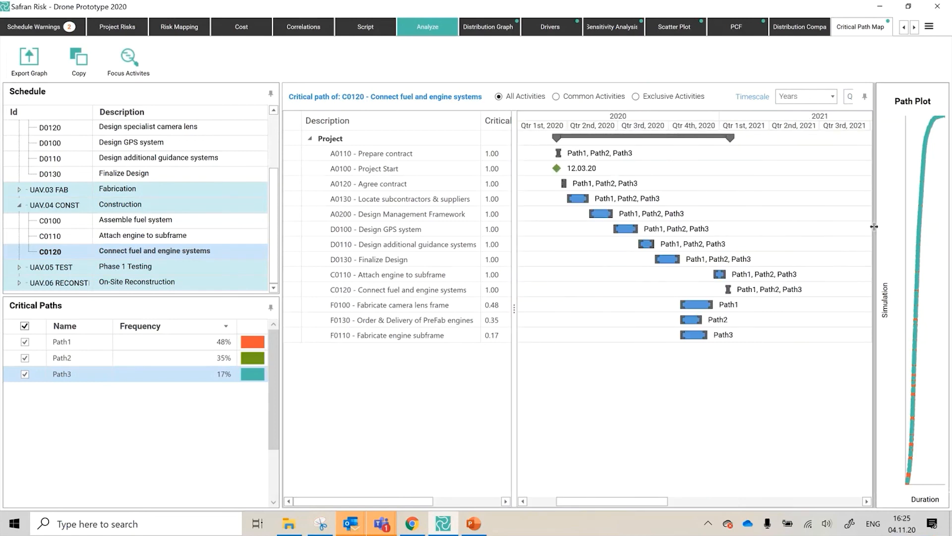
- Enlarge the path plot and isolate Path1 and Path3 in turn to compare their simulation points
{"action": "left_click_drag", "start_coordinate": [873, 226], "coordinate": [623, 257]}
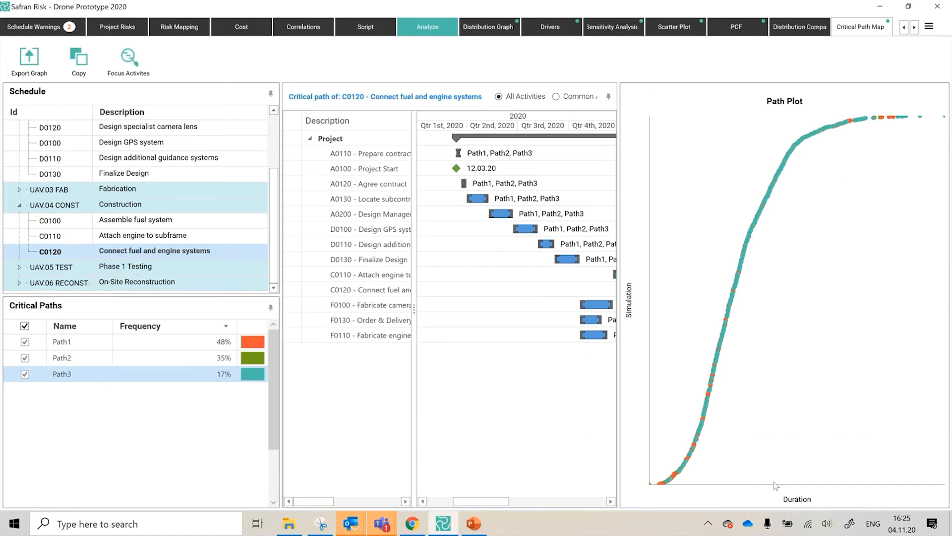
{"action": "left_click", "coordinate": [24, 358]}
{"action": "left_click", "coordinate": [25, 374]}
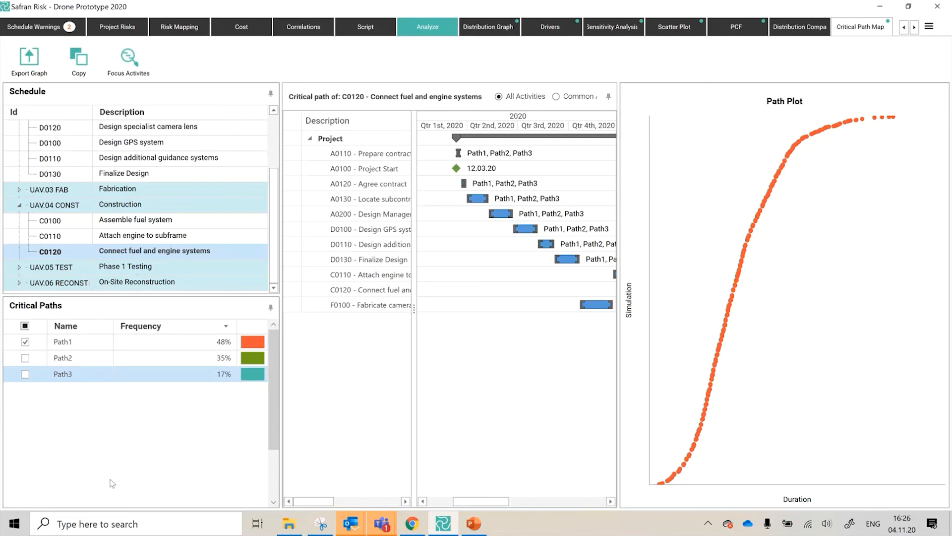
{"action": "left_click", "coordinate": [26, 342]}
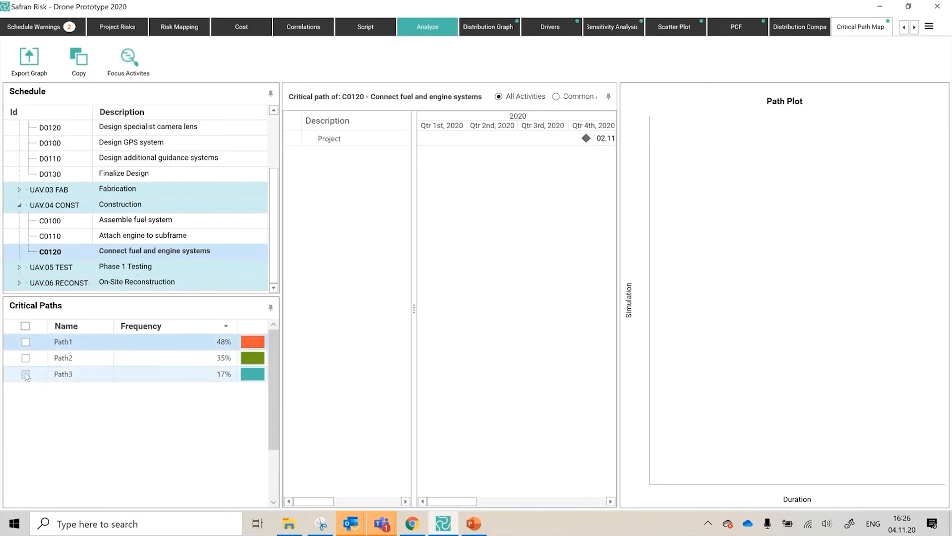
{"action": "left_click", "coordinate": [25, 373]}
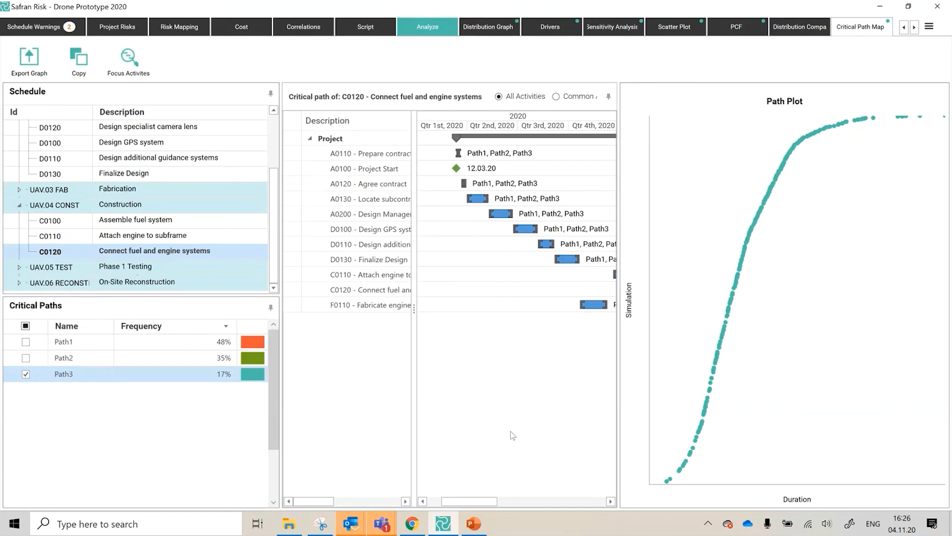
- Show the critical paths of the whole UAV Prototype, highlight Path6, and widen the Gantt chart beside the path plot
{"action": "scroll", "coordinate": [179, 263], "scroll_direction": "up", "scroll_amount": 2}
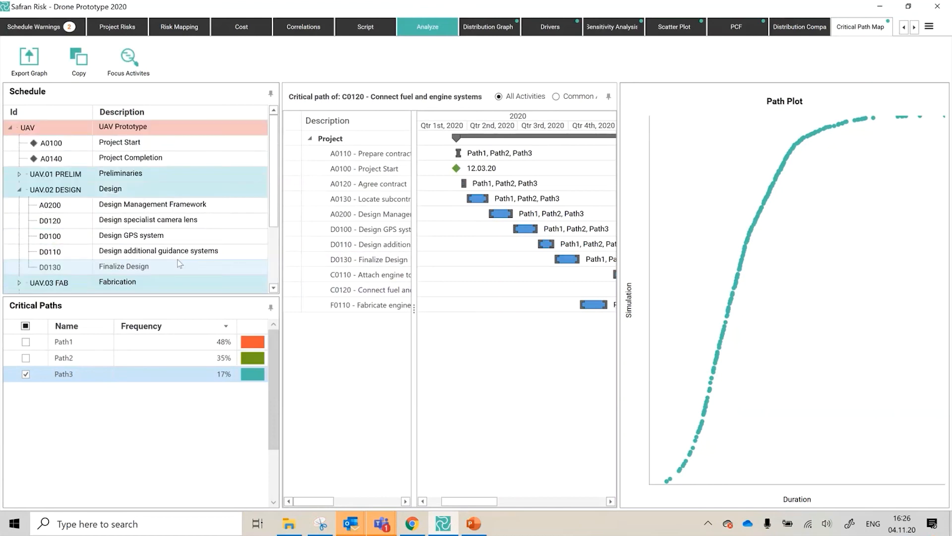
{"action": "left_click", "coordinate": [140, 132]}
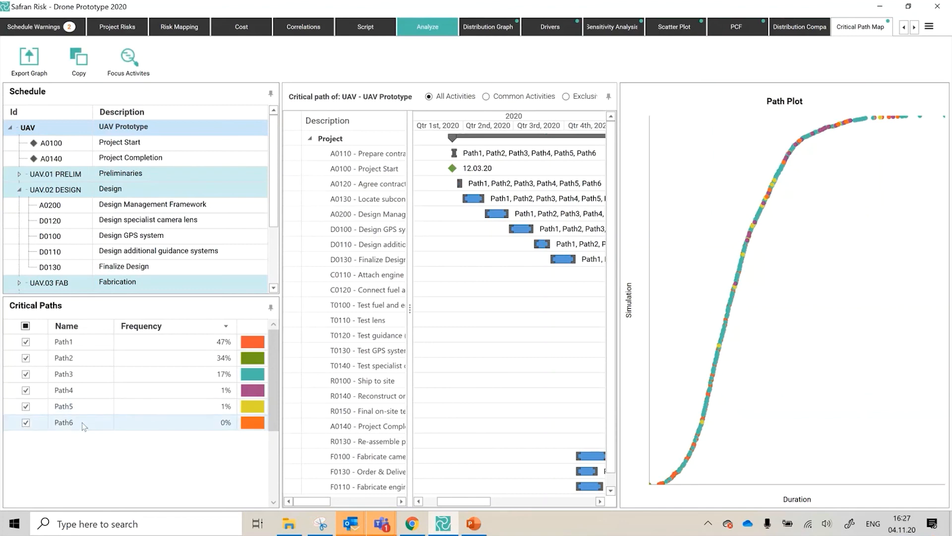
{"action": "left_click", "coordinate": [192, 426]}
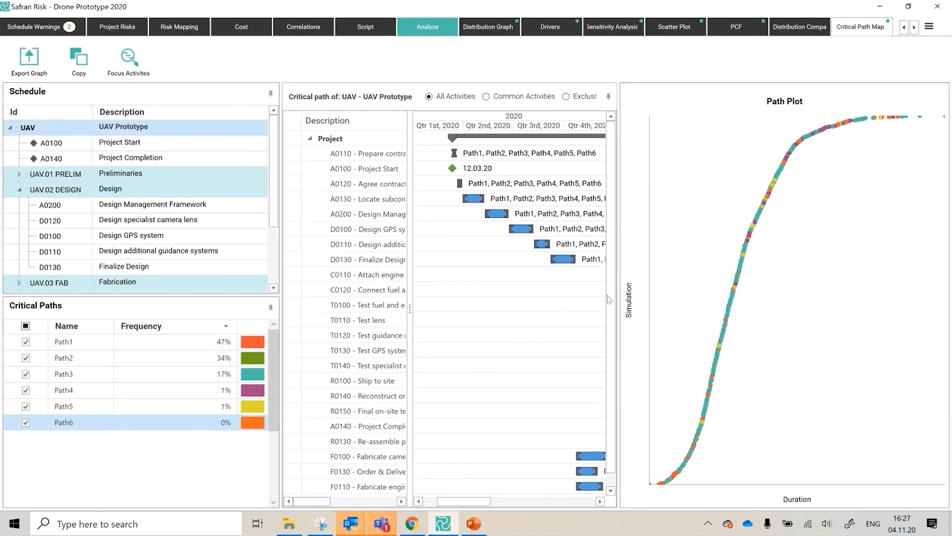
{"action": "left_click_drag", "start_coordinate": [609, 299], "coordinate": [693, 294]}
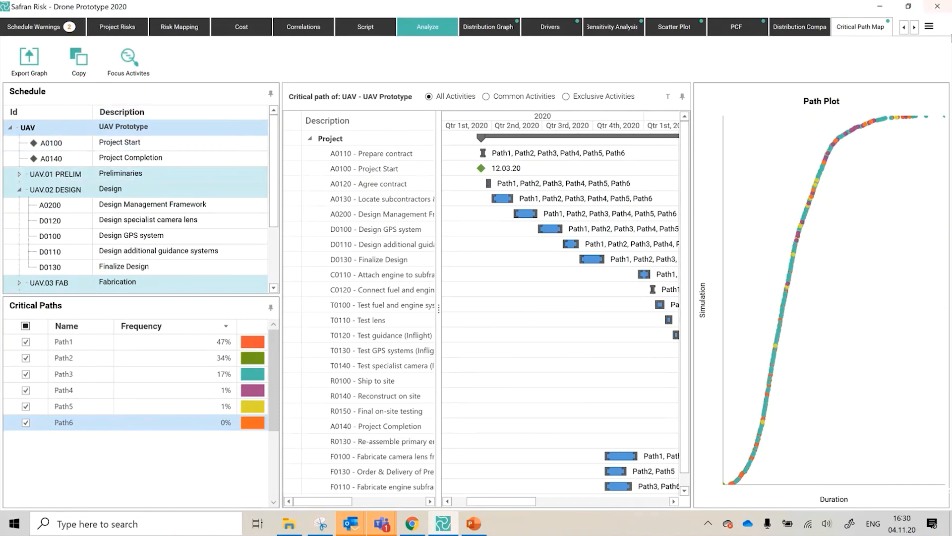
- Open the log file folder in File Explorer and locate the UAV Prototype SPX and XML files under Risk, Sample Data
{"action": "left_click", "coordinate": [929, 26]}
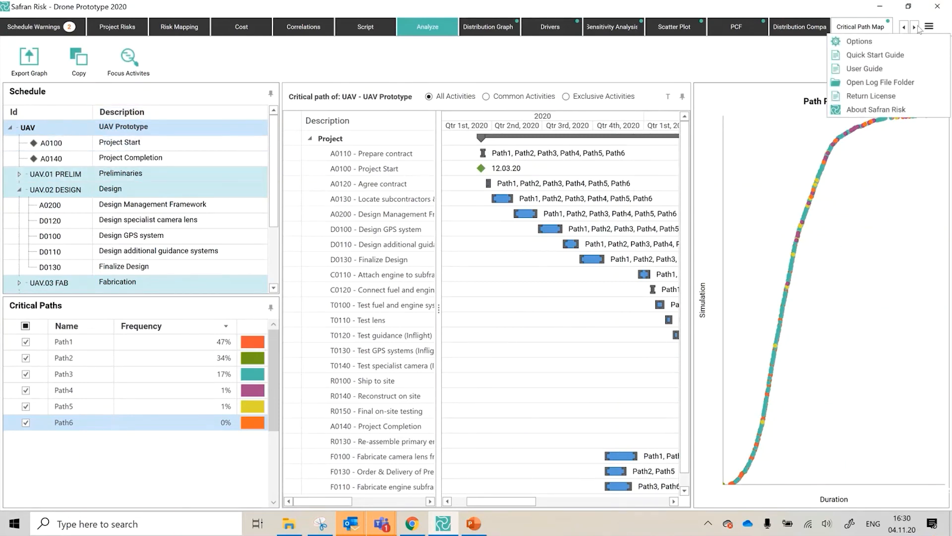
{"action": "left_click", "coordinate": [868, 82]}
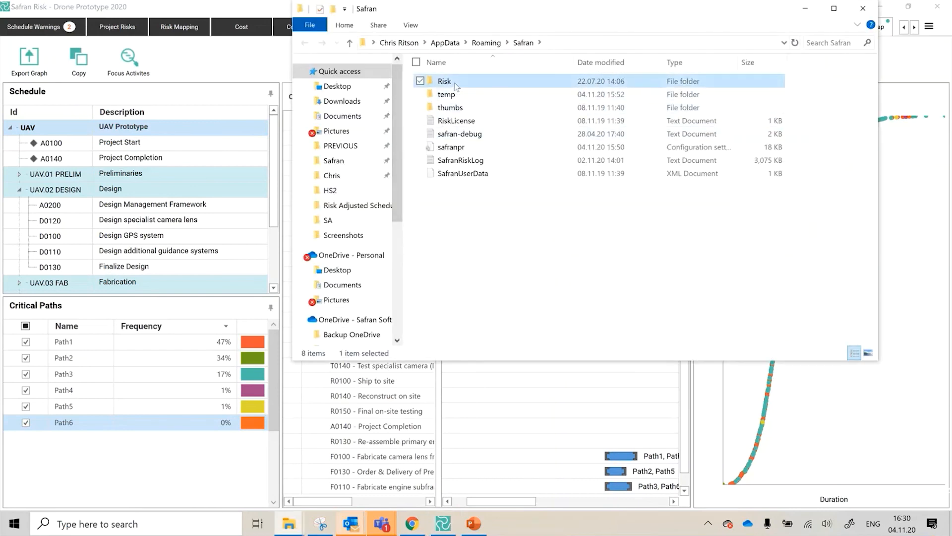
{"action": "double_click", "coordinate": [456, 83]}
{"action": "double_click", "coordinate": [460, 94]}
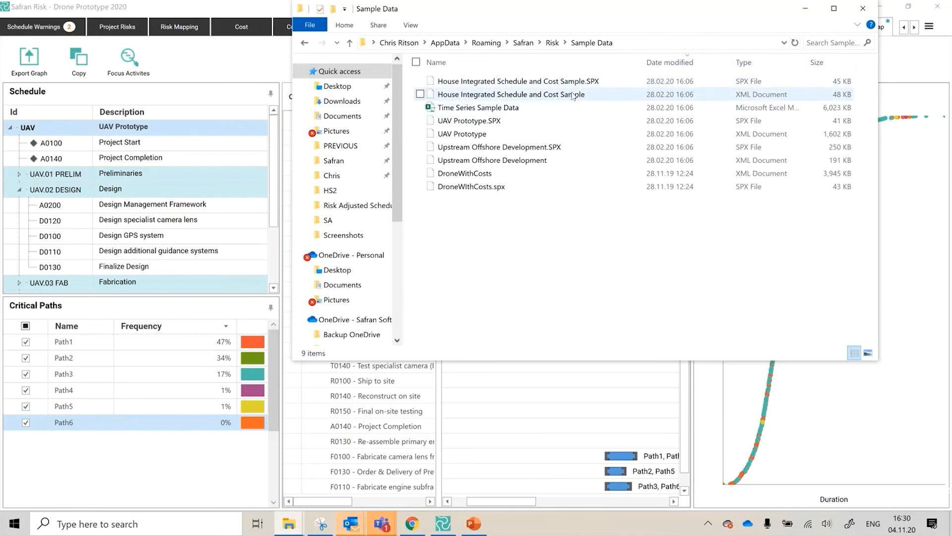
{"action": "left_click", "coordinate": [495, 128]}
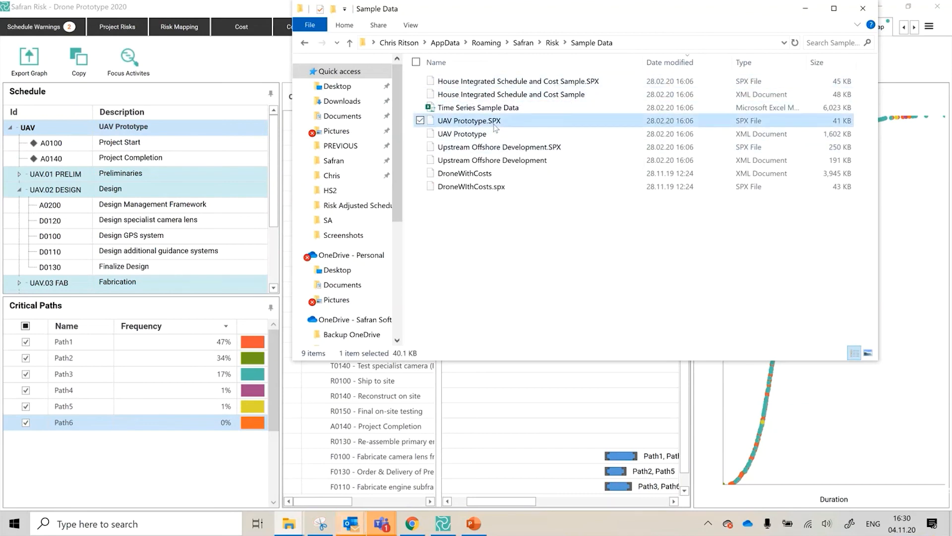
{"action": "left_click", "coordinate": [497, 134]}
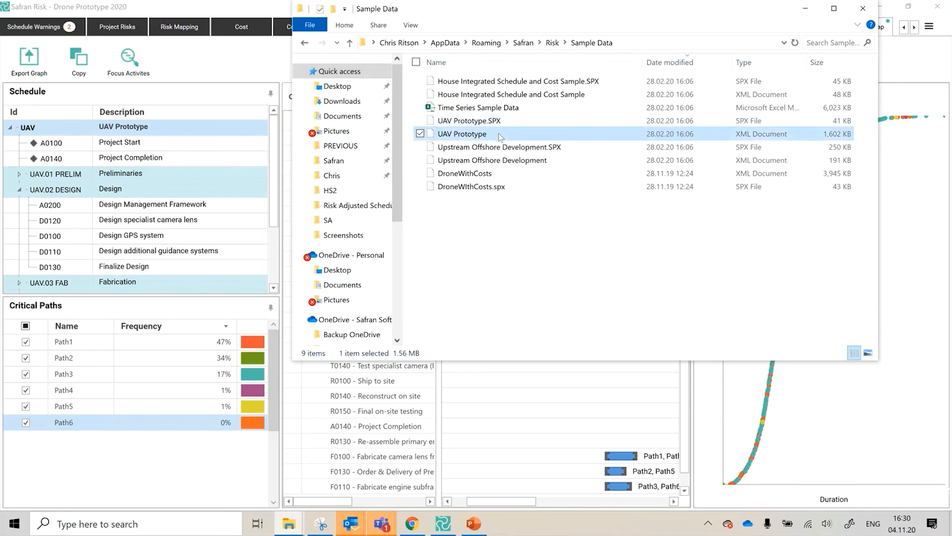